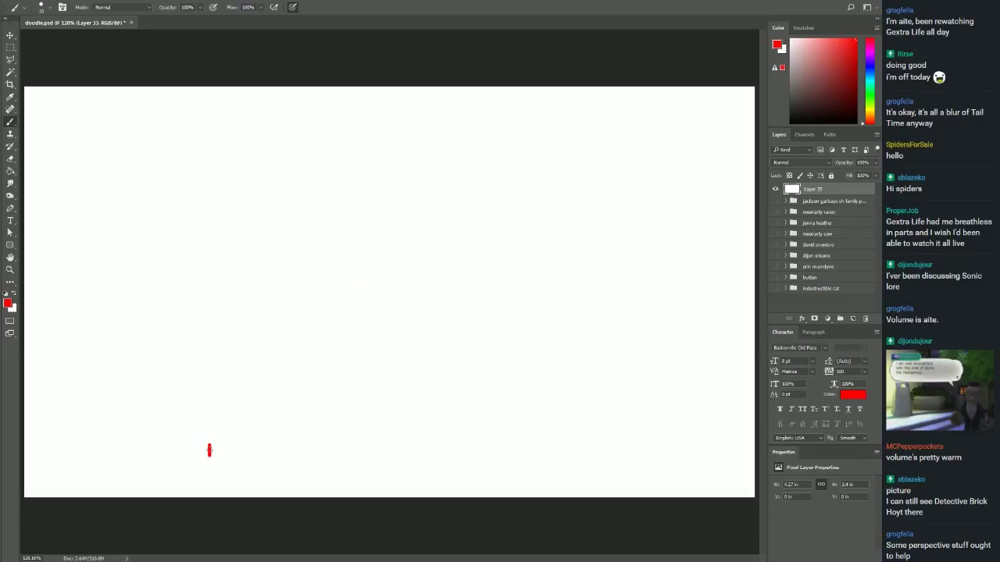
Sketch a red angry face outline with brows and teeth.
left_click_drag(424, 105, 335, 497)
left_click_drag(369, 229, 430, 305)
left_click_drag(594, 192, 531, 301)
left_click_drag(360, 469, 730, 449)
mouse_move(492, 428)
left_mouse_down()
mouse_move(722, 453)
mouse_move(400, 478)
left_mouse_up()
Add the lower lip, teeth and nostrils to the red face.
left_click_drag(562, 443, 569, 488)
left_click_drag(629, 448, 634, 497)
left_click_drag(726, 426, 748, 477)
left_click_drag(528, 390, 534, 410)
left_click_drag(444, 401, 400, 420)
Add under-eye lines and brow strokes to the face.
left_click_drag(347, 374, 406, 371)
left_click_drag(565, 363, 629, 360)
left_click_drag(438, 232, 464, 285)
left_click_drag(514, 221, 490, 289)
left_click_drag(209, 437, 209, 461)
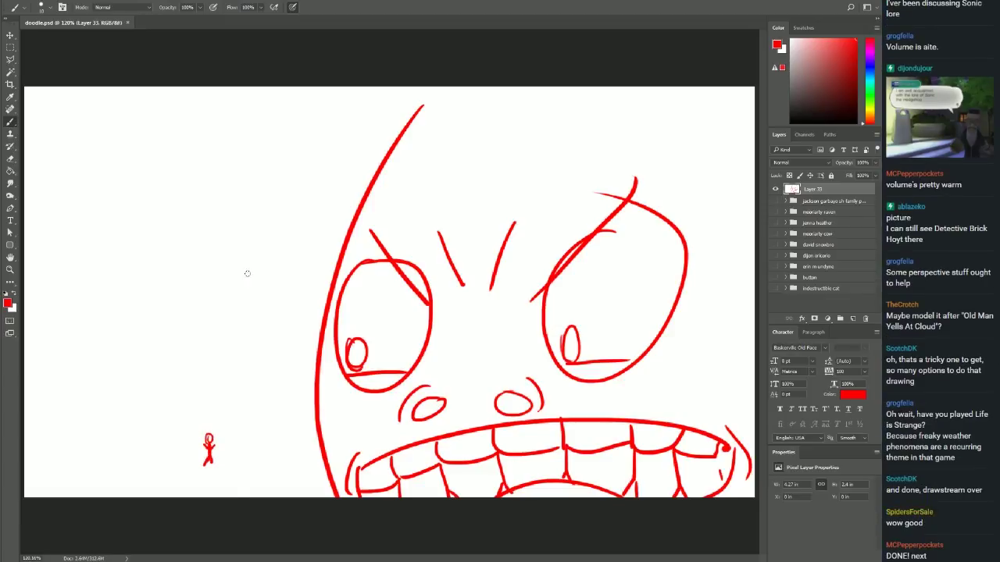
Erase the red sketch and fill Layer 33 with white using the Paint Bucket.
key("e")
left_click_drag(423, 106, 323, 357)
key("Delete")
key("x")
key("g")
left_click(515, 256)
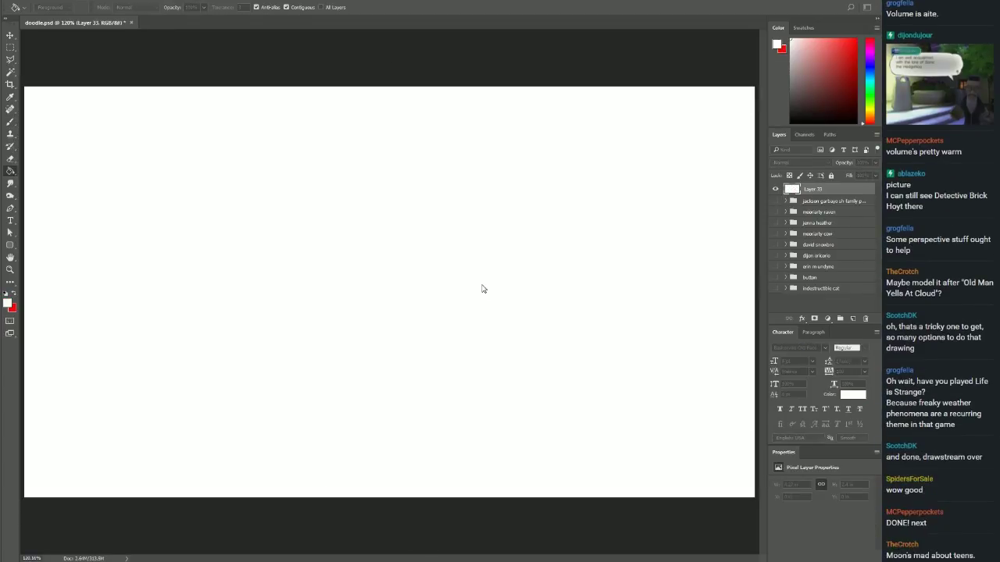
Stamp a huge red ring as the moon outline on a new layer.
key("x")
key("b")
key("bracketright")
key("bracketright")
key("bracketright")
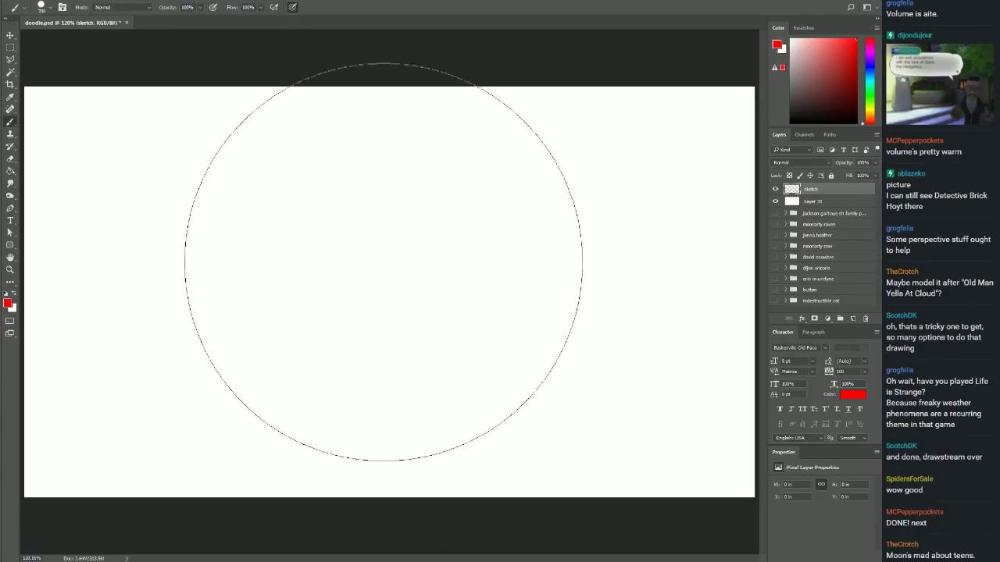
key("bracketright")
key("bracketright")
key("bracketright")
left_click(418, 282)
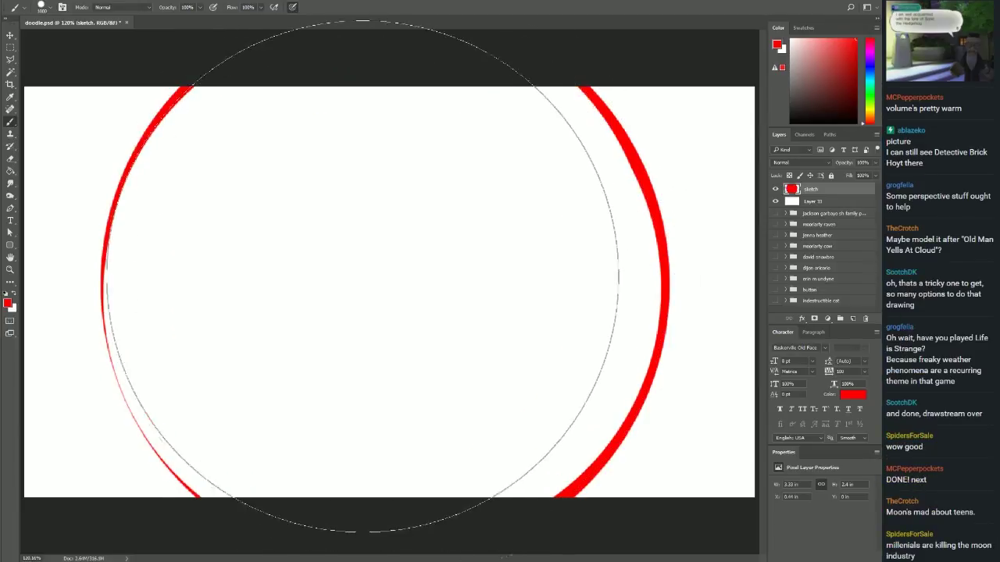
Sketch the figure's head and shoulders and stamp two eye rings beside it.
key("bracketleft")
key("bracketleft")
key("bracketleft")
key("bracketleft")
key("bracketleft")
key("bracketleft")
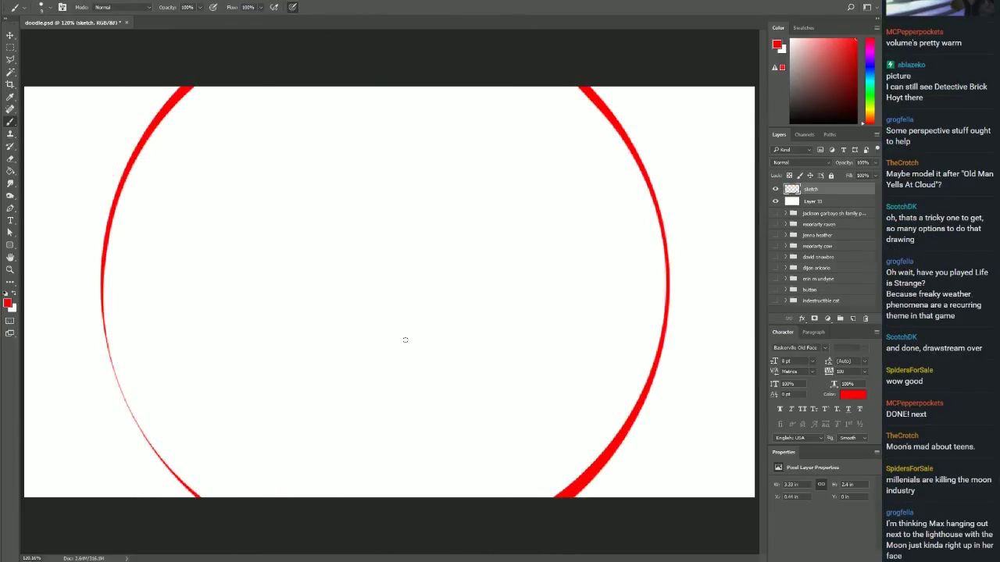
mouse_move(346, 196)
left_mouse_down()
mouse_move(387, 376)
mouse_move(281, 443)
mouse_move(505, 468)
left_mouse_up()
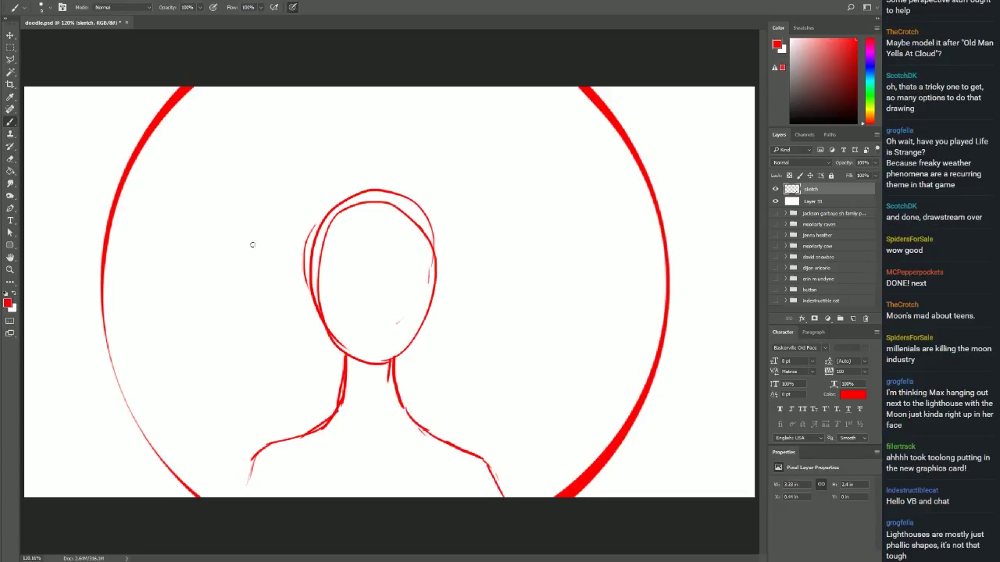
left_click(232, 279)
left_click(516, 293)
left_click(236, 286)
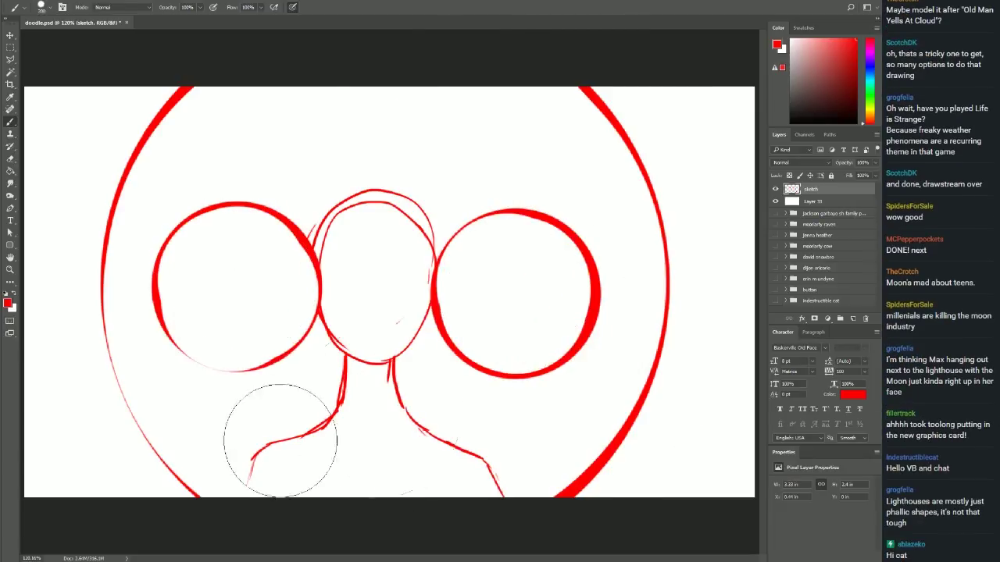
Sketch the arms beside the neck with a smaller brush.
key("bracketleft")
mouse_move(181, 415)
left_mouse_down()
mouse_move(209, 491)
mouse_move(321, 426)
left_mouse_up()
mouse_move(421, 428)
left_mouse_down()
mouse_move(547, 410)
mouse_move(554, 496)
left_mouse_up()
left_click_drag(492, 473, 562, 451)
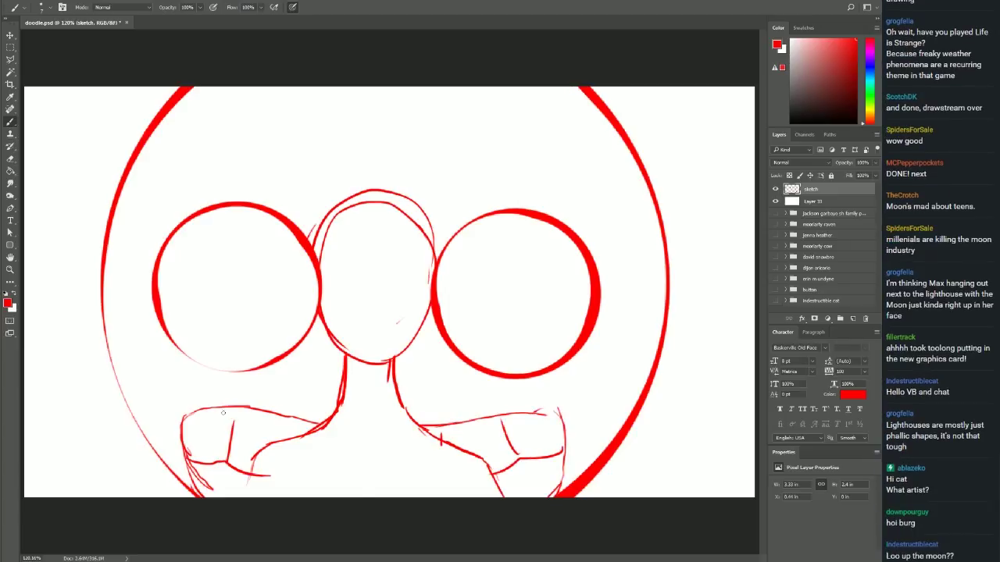
left_click_drag(225, 409, 246, 411)
left_click_drag(495, 422, 512, 418)
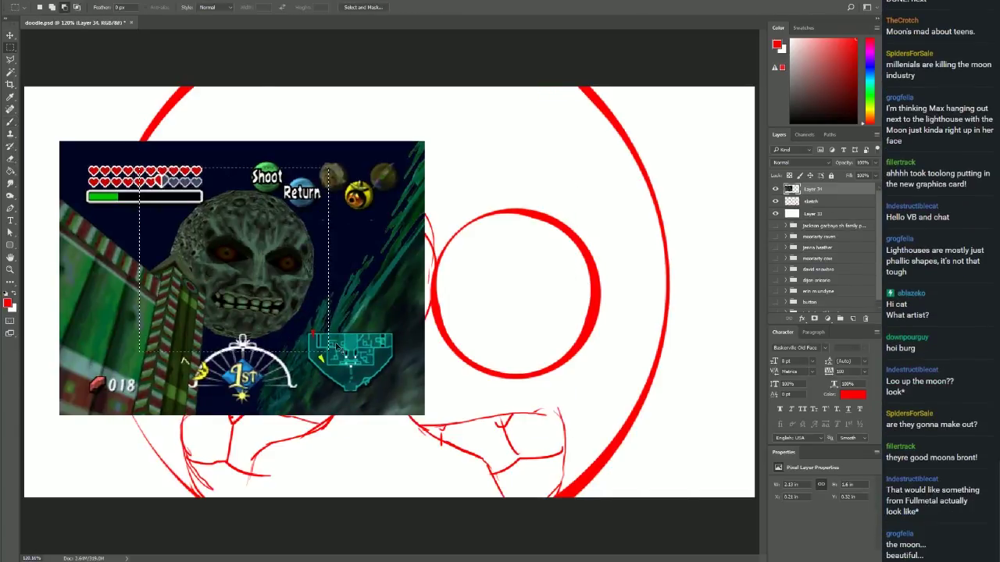
Paste the Majora's Mask moon reference and fade it to 40% opacity.
key("ctrl+v")
key("alt+bracketleft")
key("b")
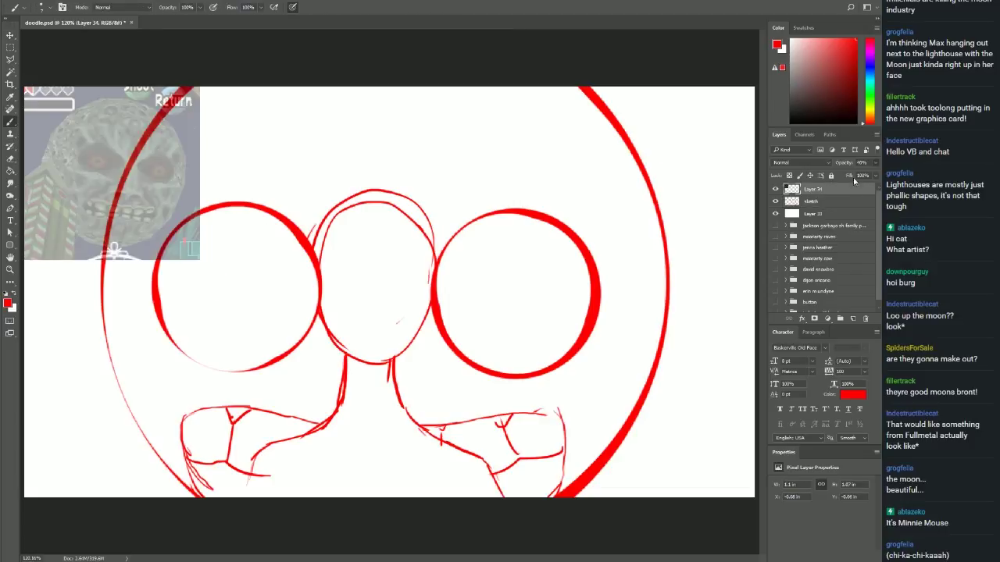
Stamp iris rings and red dot pupils into both eyes.
left_click(504, 307)
left_click(252, 310)
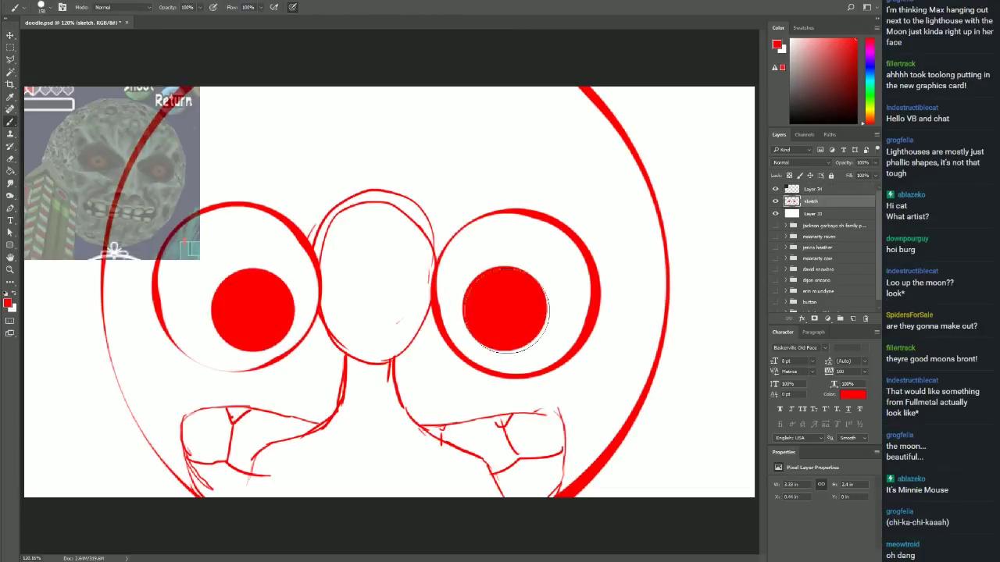
left_click(503, 307)
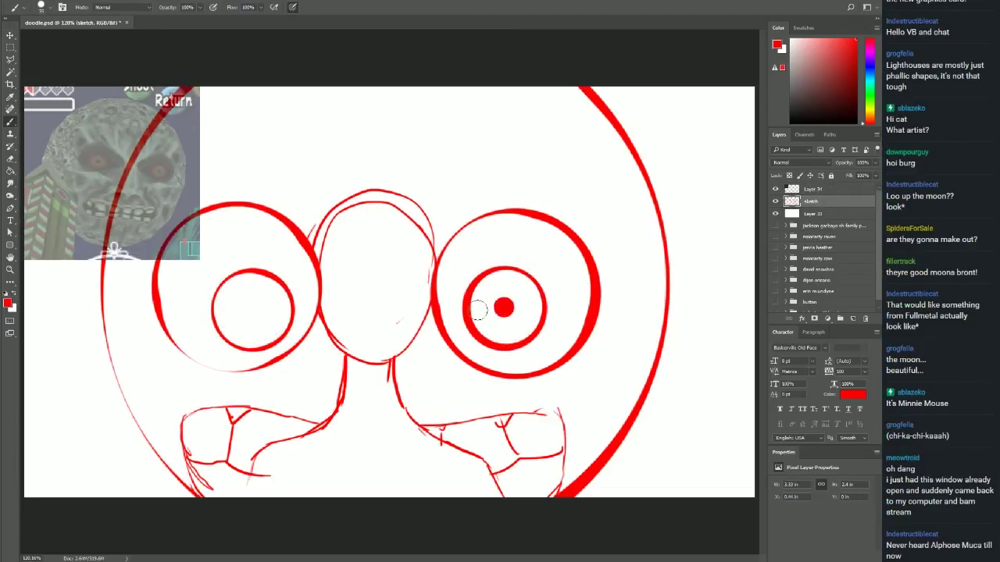
left_click(252, 310)
key("ctrl+z")
left_click(497, 311)
Replace the top arcs of the eye circles with angry angular brows.
left_click_drag(328, 225, 258, 206)
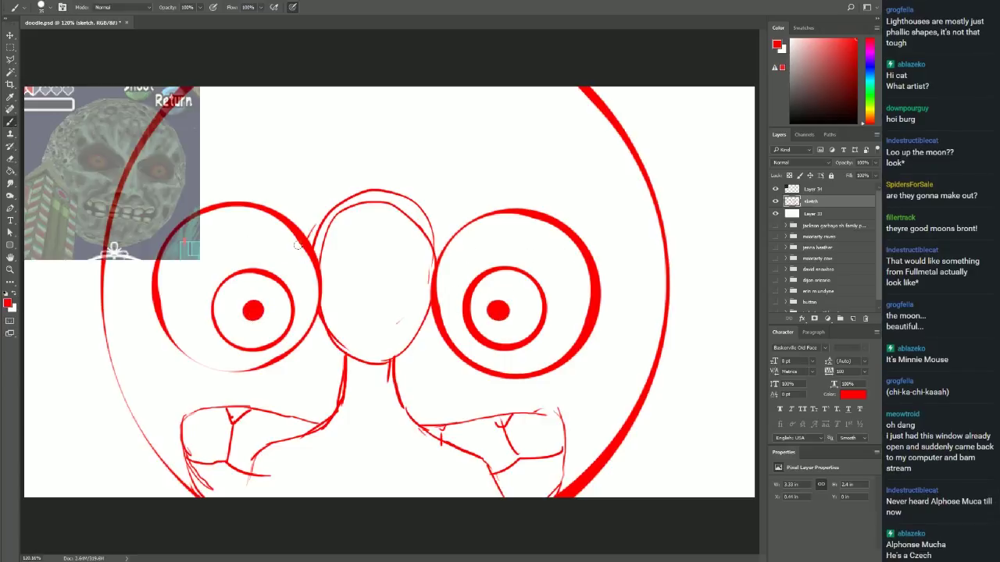
left_click_drag(434, 259, 519, 209)
left_click_drag(436, 273, 535, 212)
left_click_drag(230, 204, 316, 272)
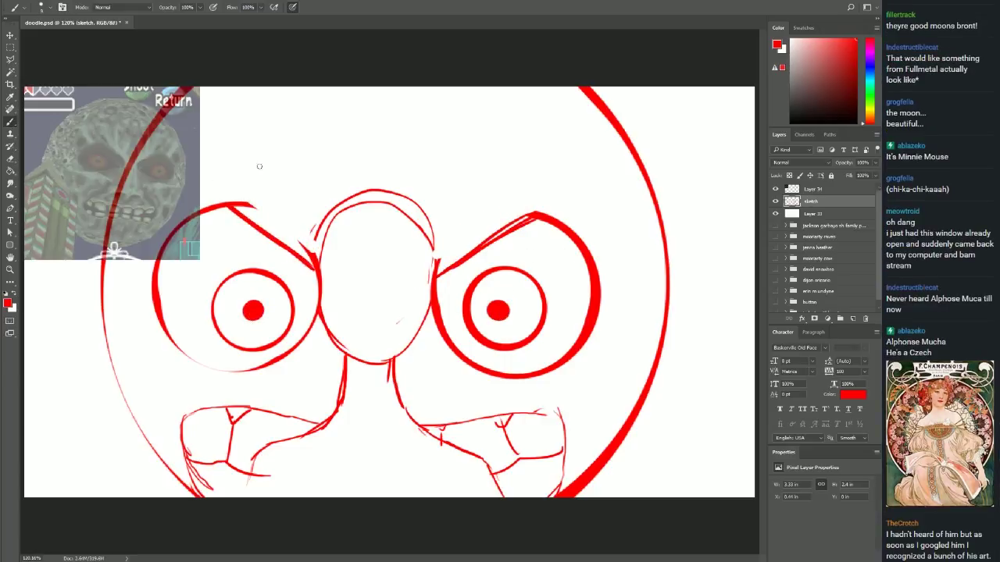
mouse_move(168, 234)
left_mouse_down()
mouse_move(293, 277)
mouse_move(316, 269)
left_mouse_up()
Hatch and reshape the left brow, erasing the lines between the eyes.
mouse_move(178, 351)
left_mouse_down()
mouse_move(302, 345)
mouse_move(176, 379)
mouse_move(274, 350)
left_mouse_up()
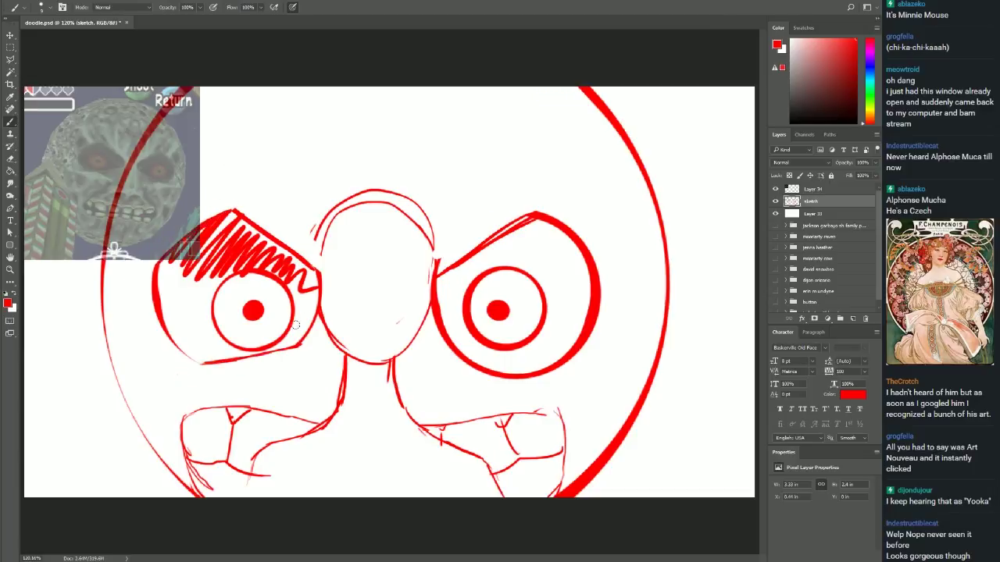
left_click_drag(326, 320, 320, 218)
mouse_move(347, 367)
left_mouse_down()
mouse_move(414, 312)
mouse_move(367, 401)
mouse_move(476, 542)
left_mouse_up()
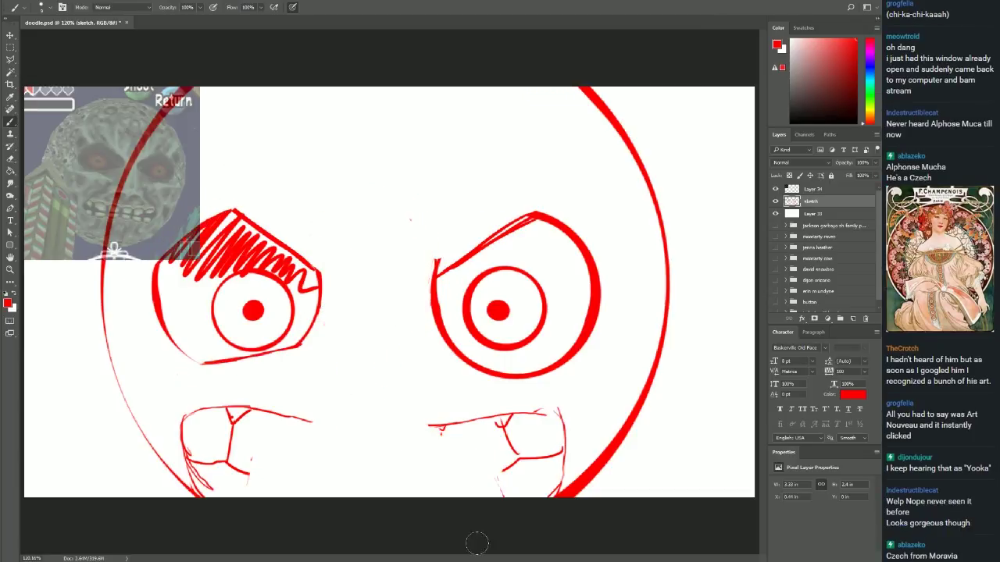
left_click_drag(234, 215, 320, 273)
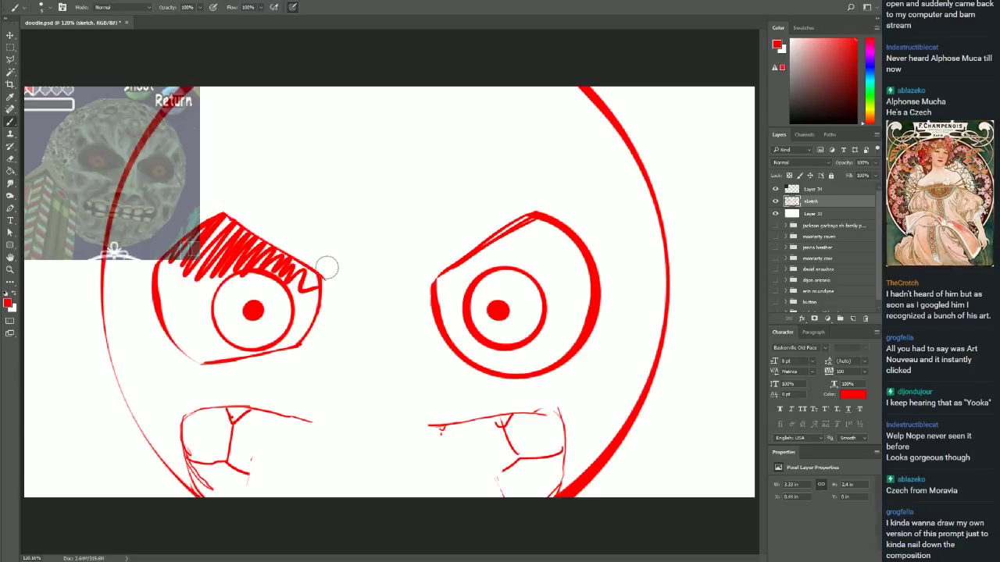
mouse_move(187, 367)
left_mouse_down()
mouse_move(164, 257)
mouse_move(227, 359)
mouse_move(312, 274)
left_mouse_up()
left_click_drag(227, 209, 316, 274)
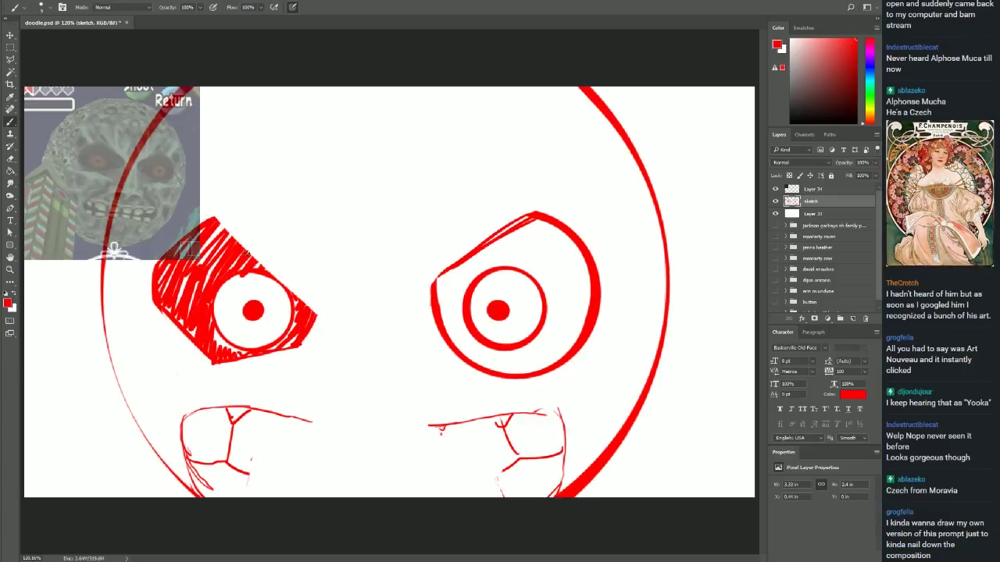
left_click_drag(227, 227, 156, 265)
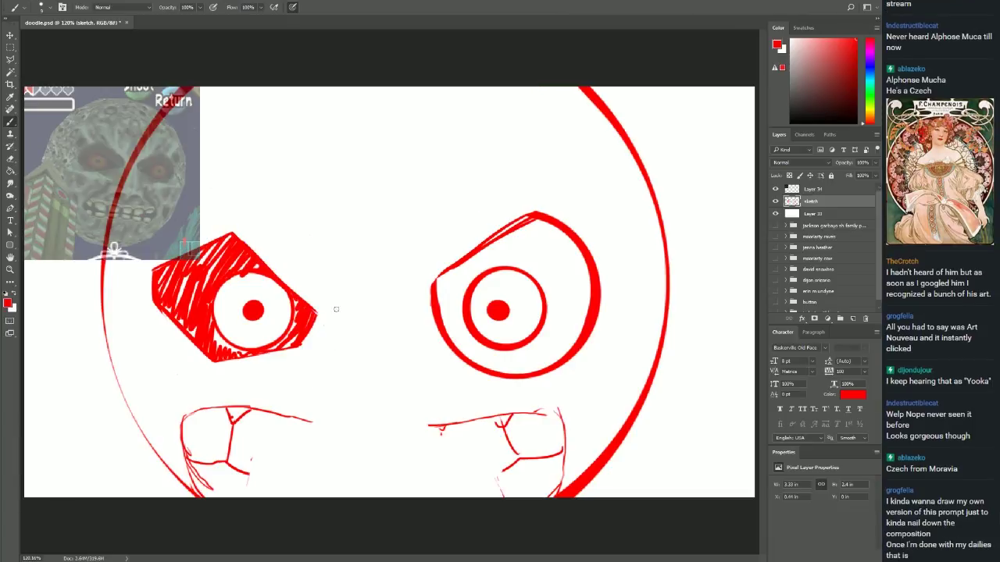
Draw a vertical nose line, small nostrils and a thick upper lip.
mouse_move(353, 310)
left_mouse_down()
mouse_move(349, 392)
mouse_move(395, 420)
left_mouse_up()
left_click_drag(306, 416, 319, 405)
key("ctrl+alt+z")
key("ctrl+alt+z")
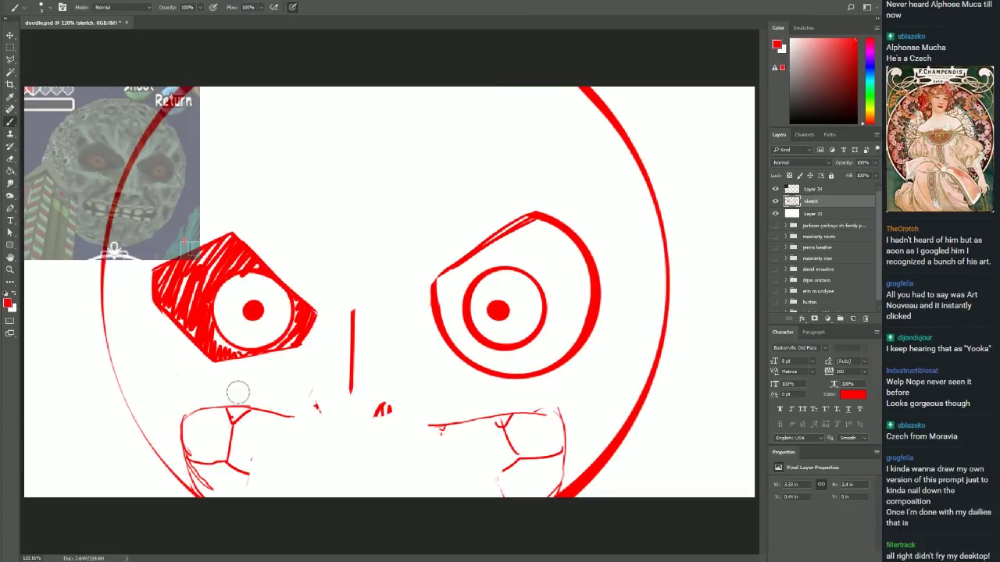
left_click_drag(228, 408, 352, 449)
left_click_drag(188, 412, 235, 408)
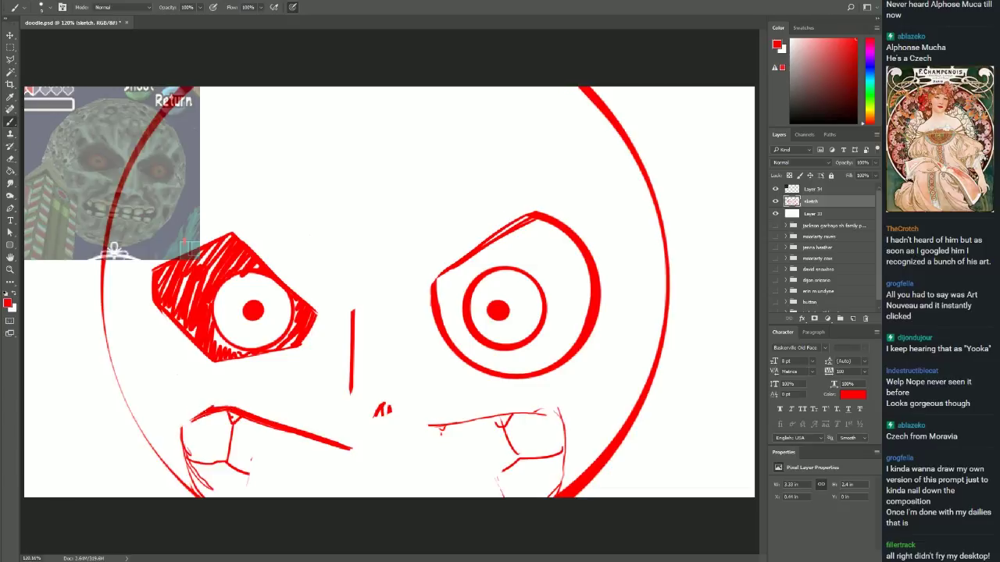
Make the left upper lip angular and erase old teeth and the right eye.
mouse_move(181, 434)
left_mouse_down()
mouse_move(234, 406)
mouse_move(168, 473)
left_mouse_up()
mouse_move(187, 461)
left_mouse_down()
mouse_move(220, 503)
mouse_move(181, 448)
mouse_move(265, 496)
left_mouse_up()
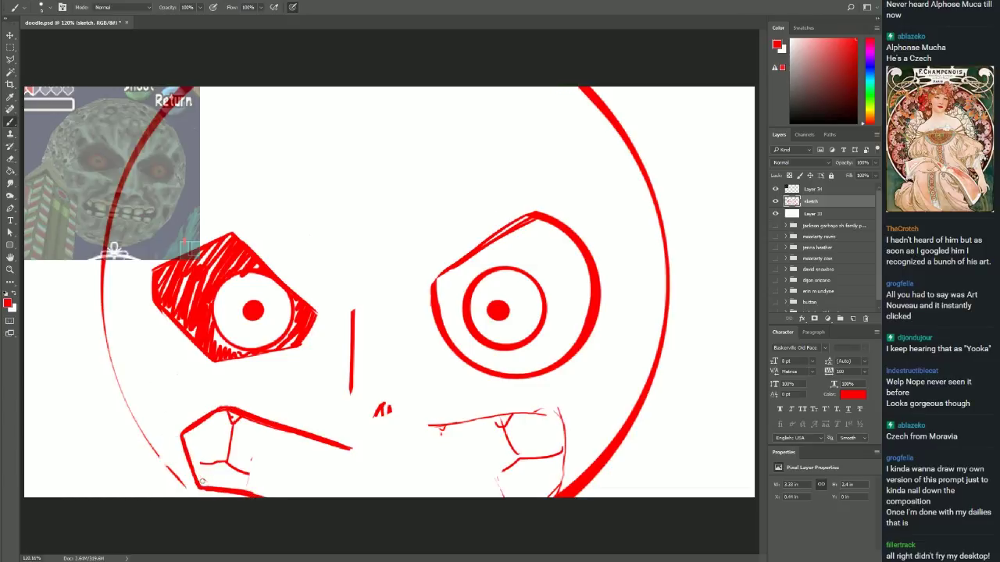
left_click_drag(233, 418, 247, 478)
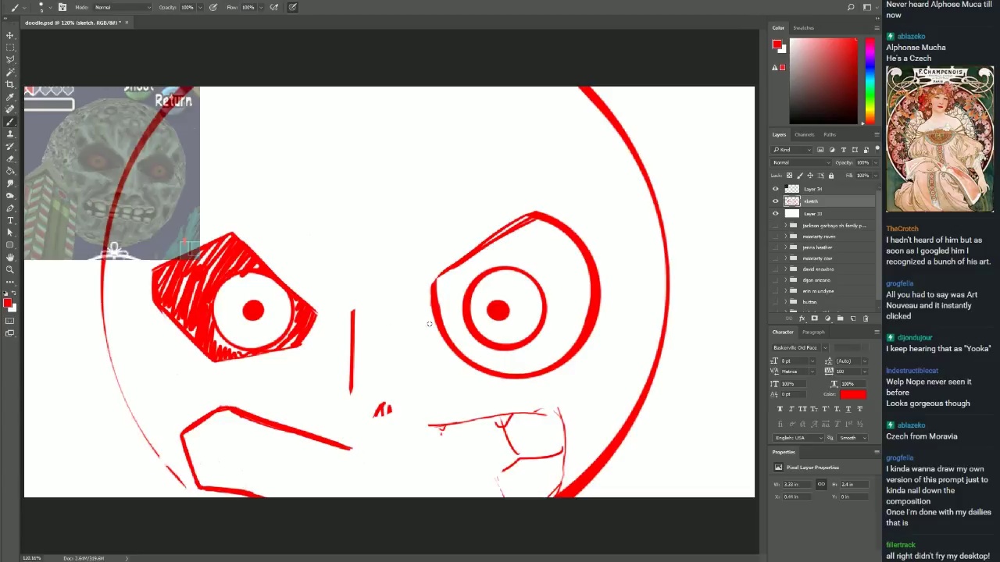
mouse_move(429, 324)
left_mouse_down()
mouse_move(567, 351)
mouse_move(335, 334)
left_mouse_up()
Extend the lip line and draw vertical tooth dividers in the left grin.
left_click_drag(350, 449, 375, 448)
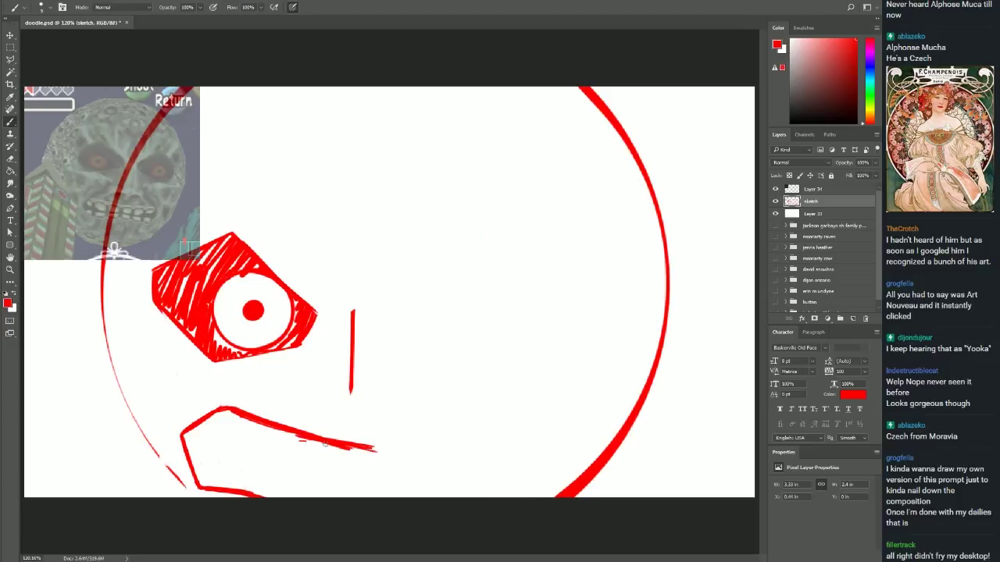
left_click_drag(245, 492, 278, 497)
left_click_drag(354, 447, 354, 497)
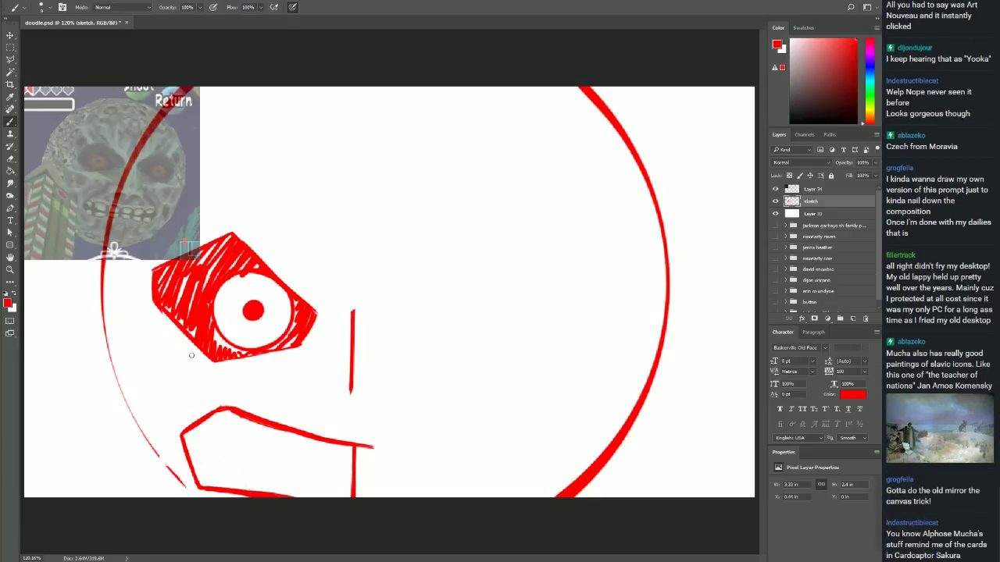
left_click_drag(316, 440, 315, 496)
left_click_drag(236, 415, 235, 489)
left_click_drag(276, 428, 275, 495)
left_click_drag(200, 423, 200, 486)
Finish the tooth lines, then copy the left half of the face to a new layer.
left_click_drag(279, 464, 314, 474)
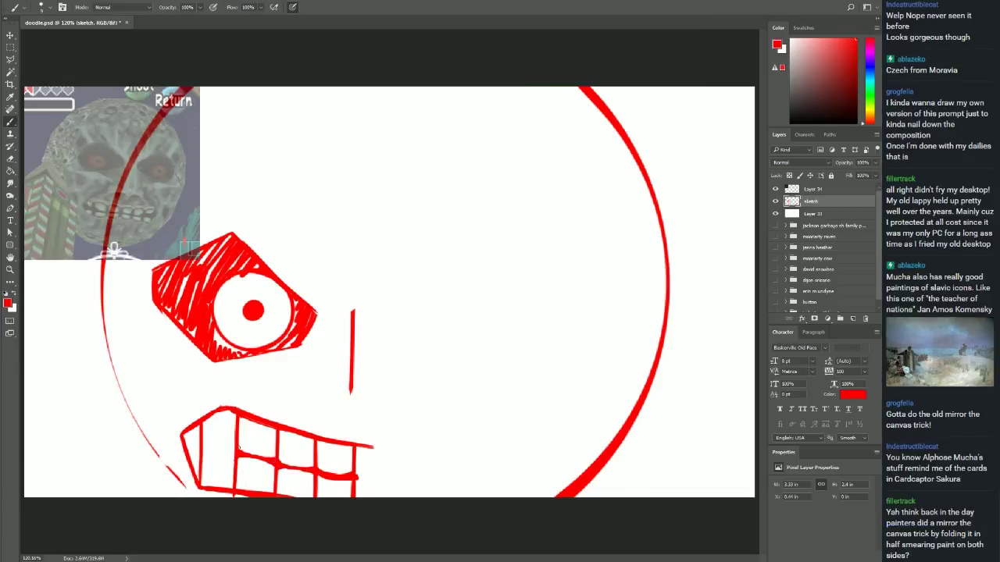
mouse_move(239, 455)
left_mouse_down()
mouse_move(202, 450)
mouse_move(239, 418)
left_mouse_up()
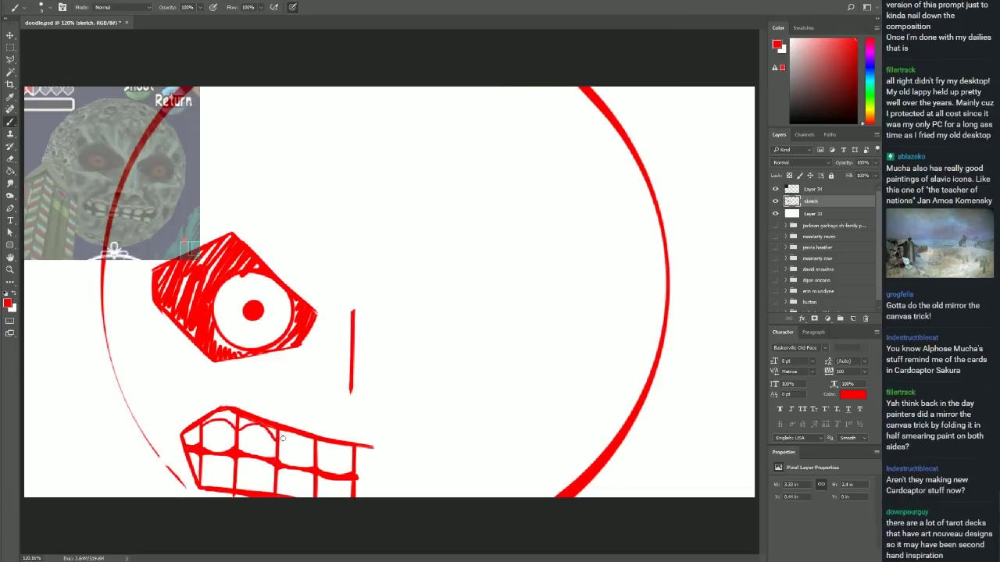
left_click_drag(312, 445, 340, 451)
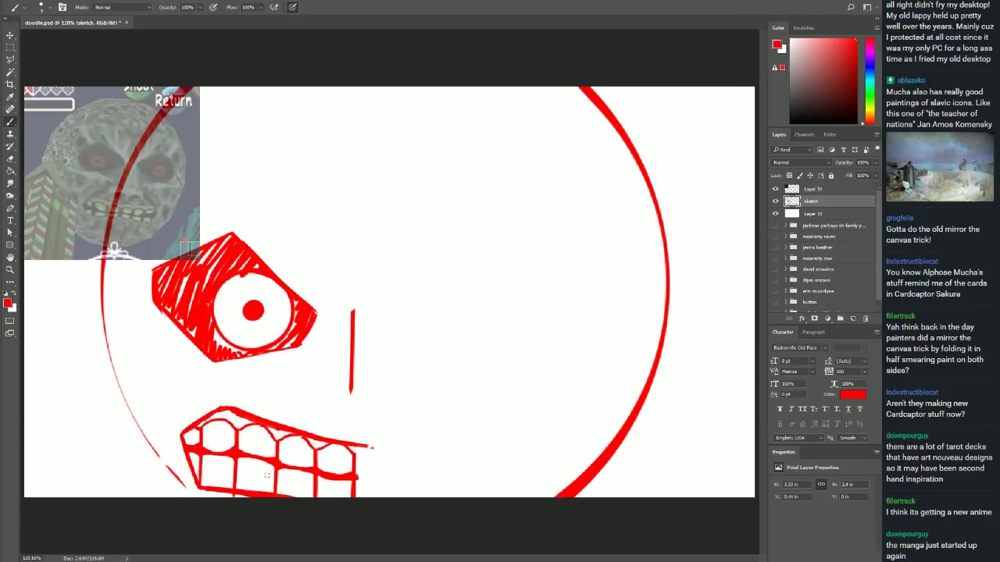
left_click_drag(277, 481, 303, 498)
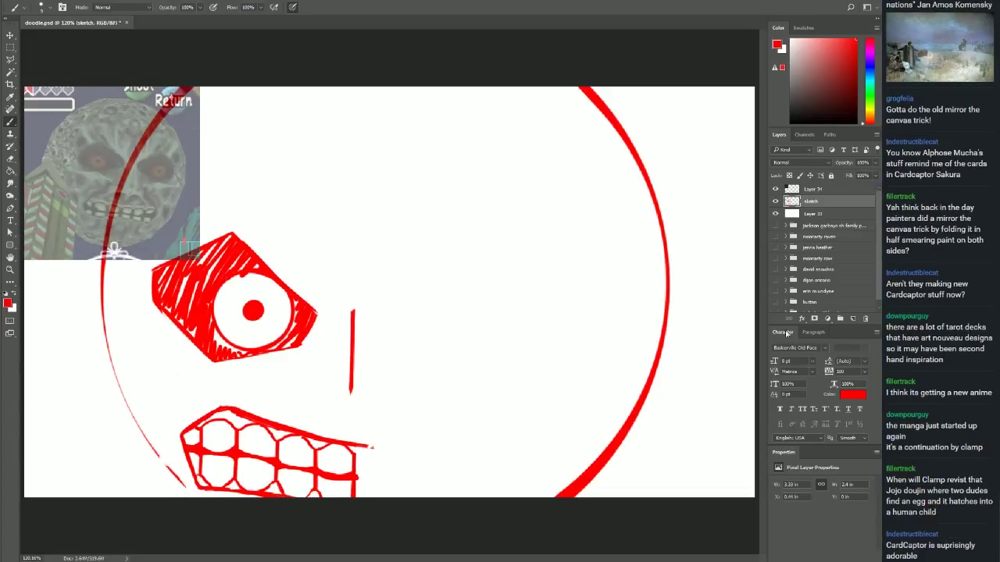
key("m")
key("ctrl+v")
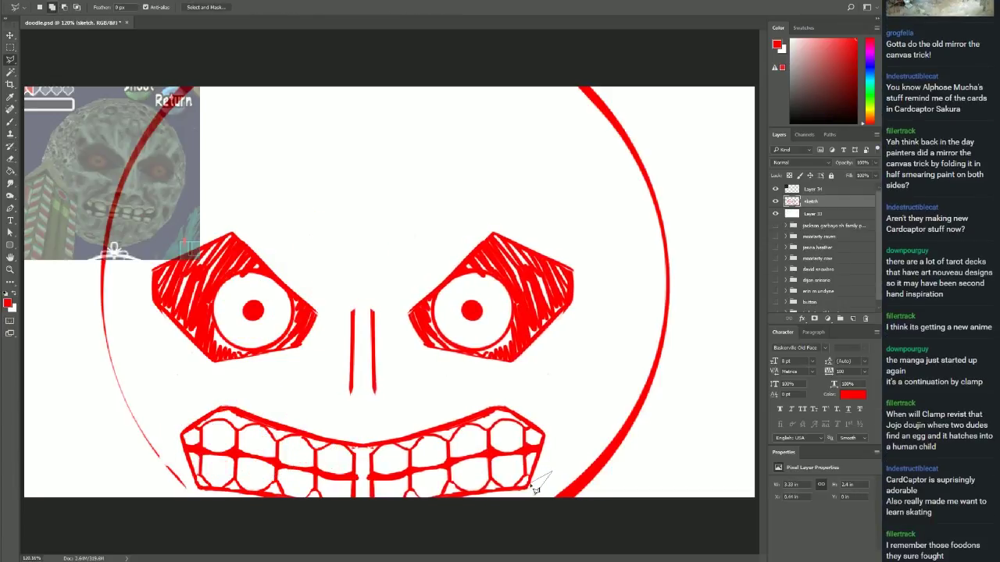
Select the whole moon face and nudge it slightly up and right.
left_click_drag(542, 504, 208, 522)
key("v")
mouse_move(325, 527)
left_mouse_down()
mouse_move(333, 518)
mouse_move(344, 527)
left_mouse_up()
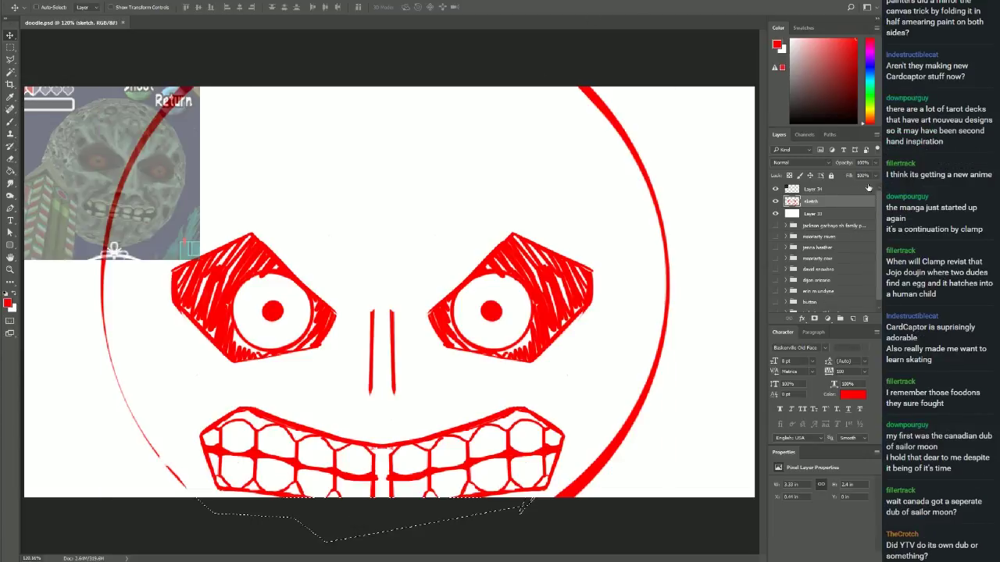
key("b")
Paint cheek creases beside the nose, above the teeth and under the eyes.
left_click_drag(268, 391, 209, 411)
left_click_drag(332, 373, 310, 394)
left_click_drag(514, 384, 573, 406)
left_click_drag(443, 375, 427, 392)
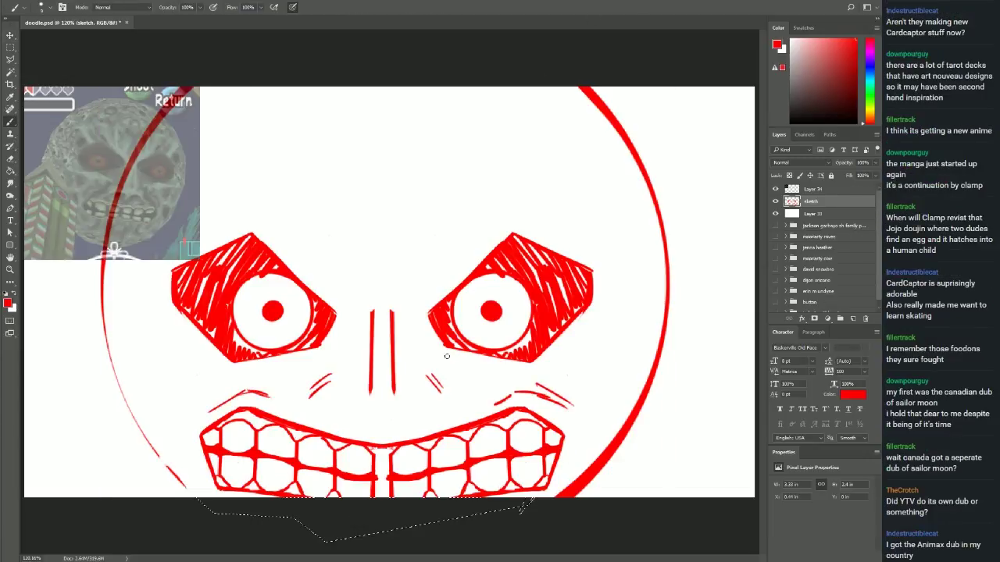
left_click_drag(431, 344, 492, 380)
left_click_drag(335, 339, 282, 370)
Add angry brow lines, furrows above the nose and two nostrils.
left_click_drag(495, 207, 418, 285)
left_click_drag(266, 221, 337, 285)
left_click_drag(349, 235, 381, 292)
left_click_drag(406, 223, 378, 293)
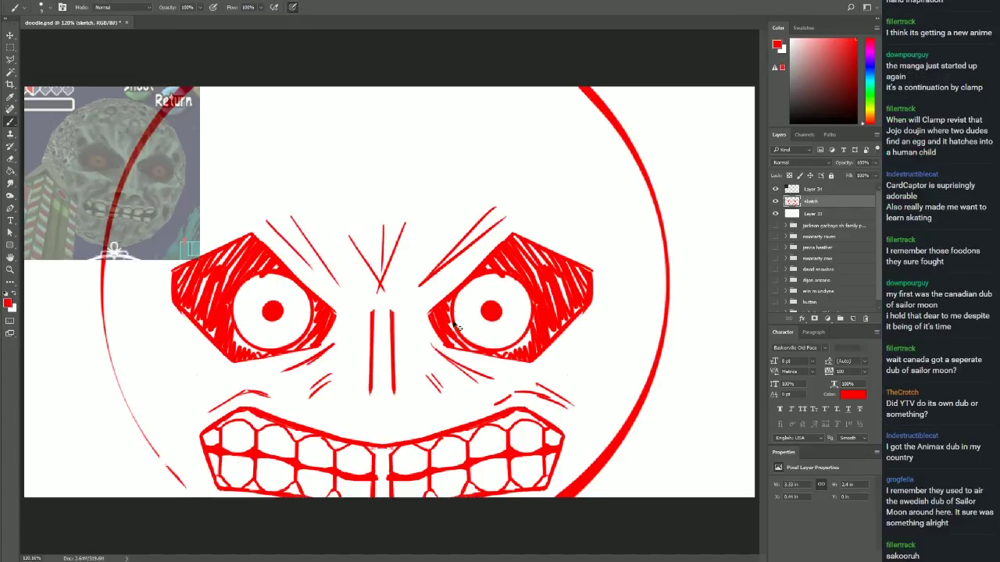
left_click_drag(400, 420, 434, 420)
left_click_drag(361, 421, 329, 416)
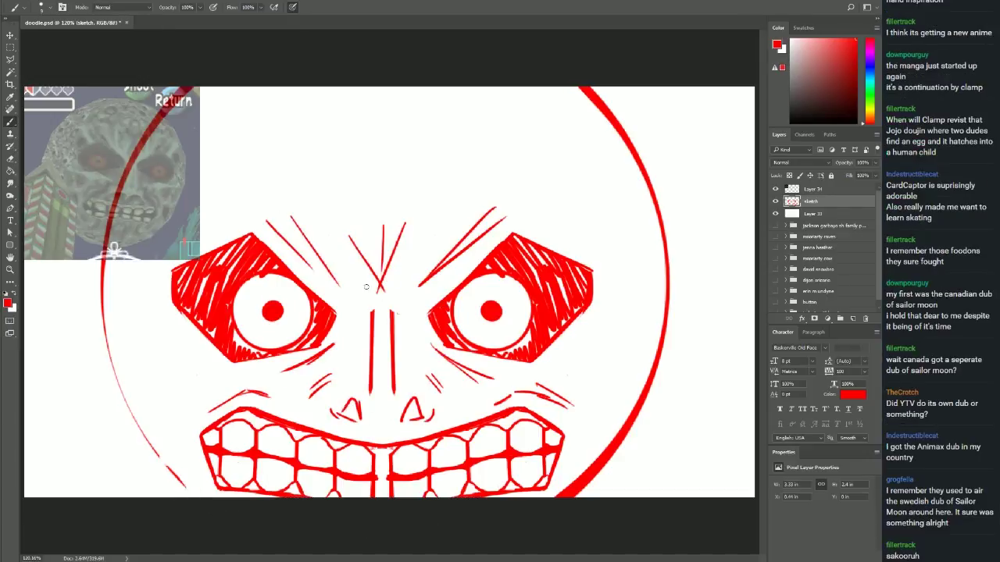
key("ctrl+shift+alt+n")
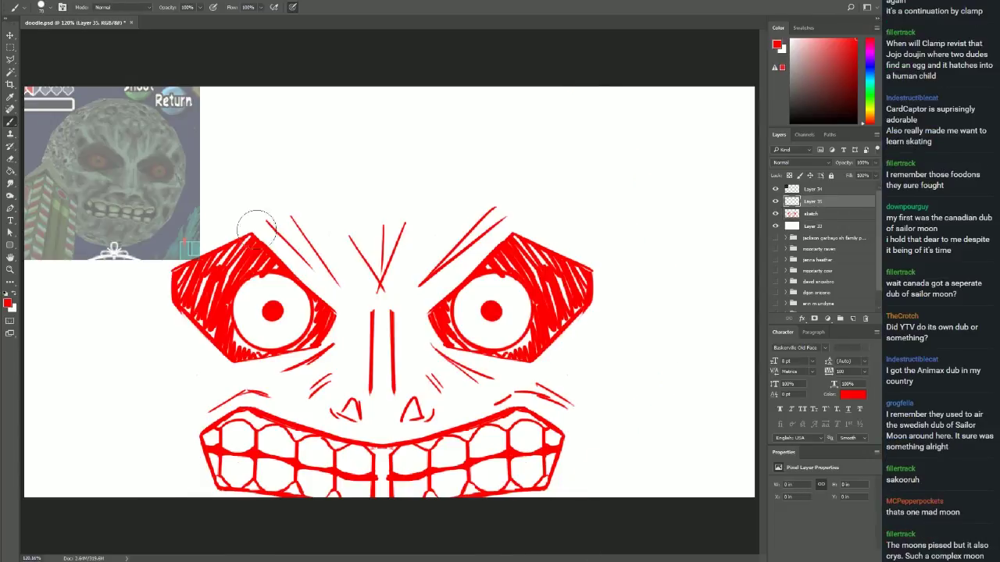
Stamp a huge red disk, erase its middle to a thin ring, and merge it down.
key("bracketright")
key("bracketright")
key("bracketright")
left_click(380, 297)
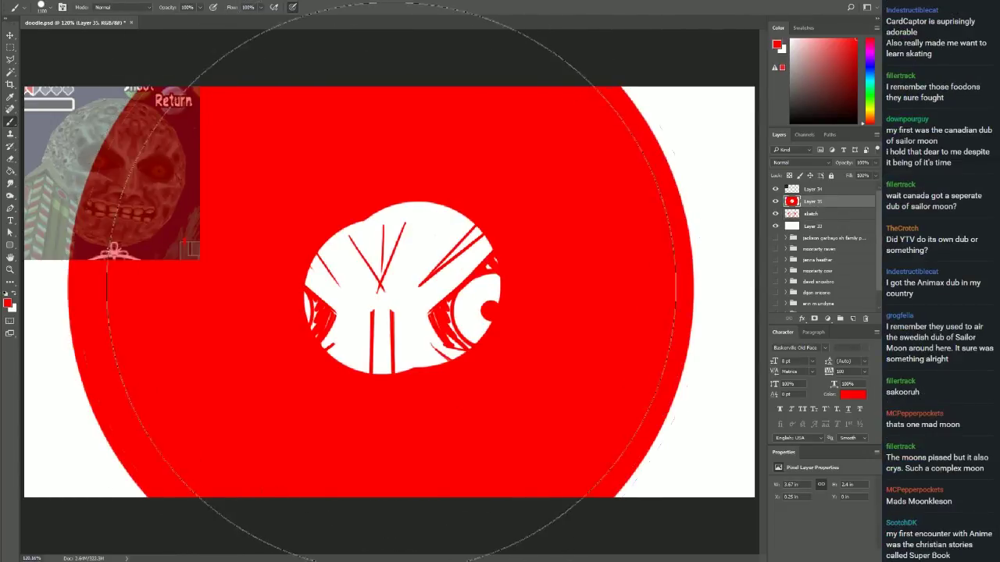
left_click(434, 285)
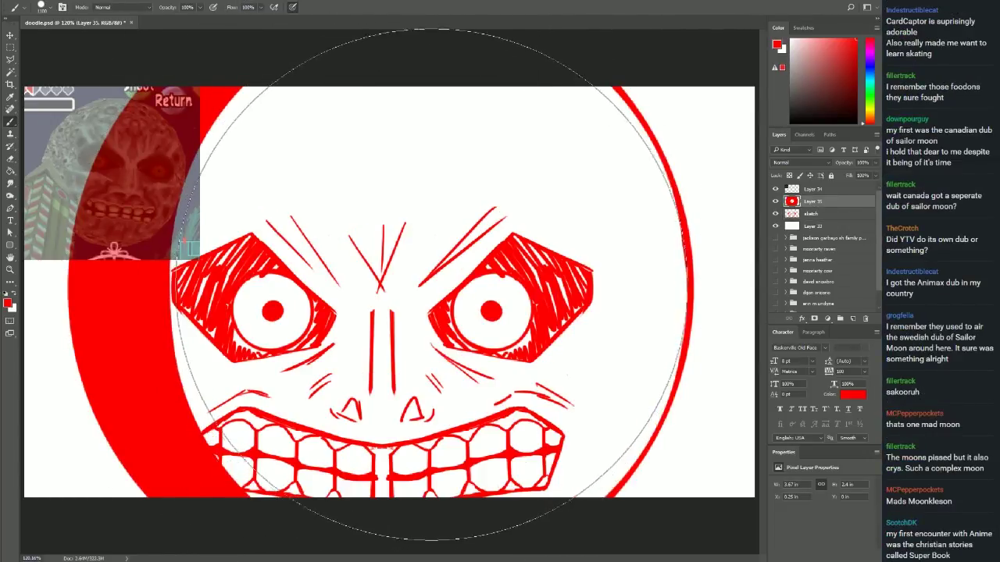
left_click_drag(434, 285, 365, 279)
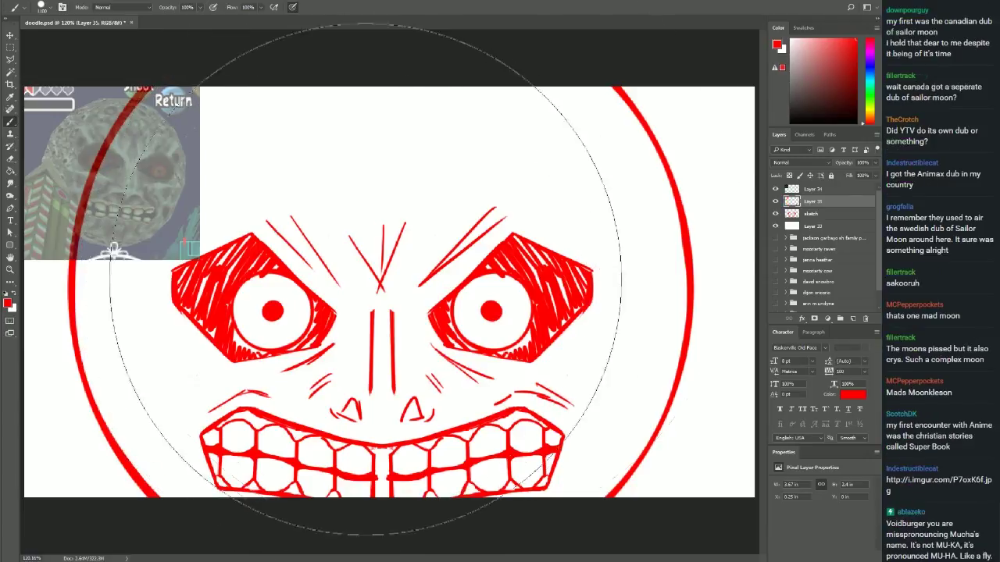
key("ctrl+e")
key("bracketleft")
key("bracketleft")
key("bracketleft")
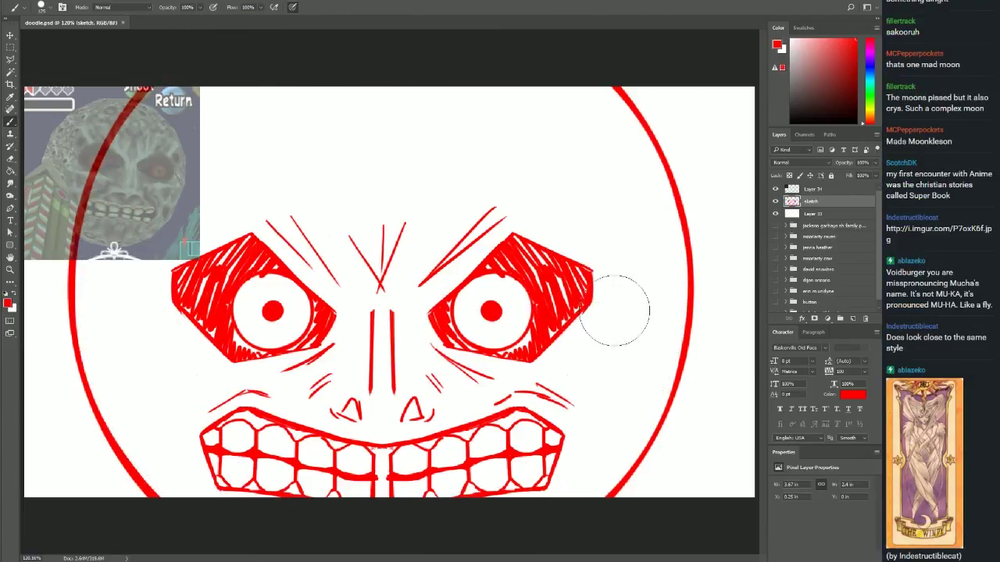
Paste the Max reference image on a new layer and lasso around her figure.
key("z")
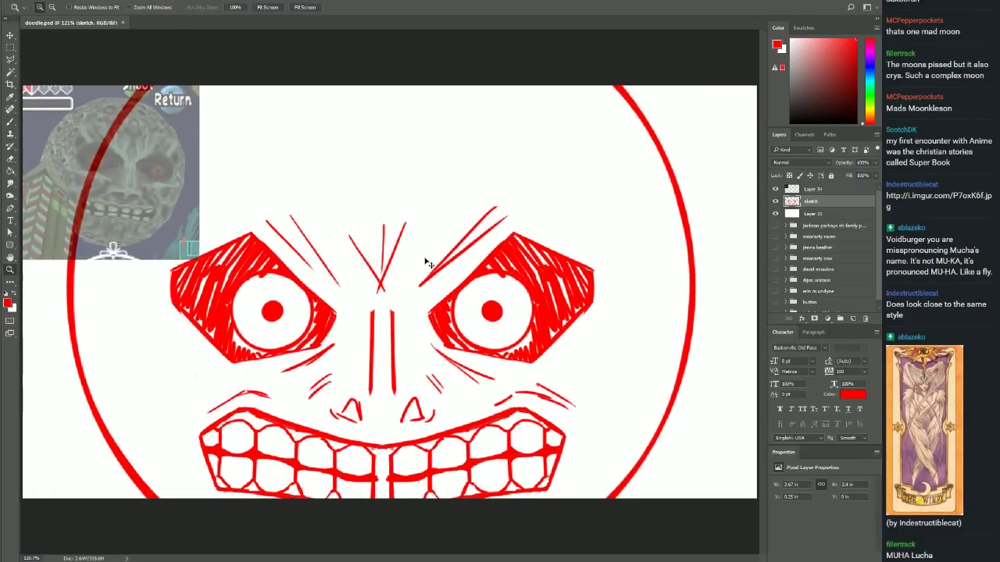
key("ctrl+shift+alt+n")
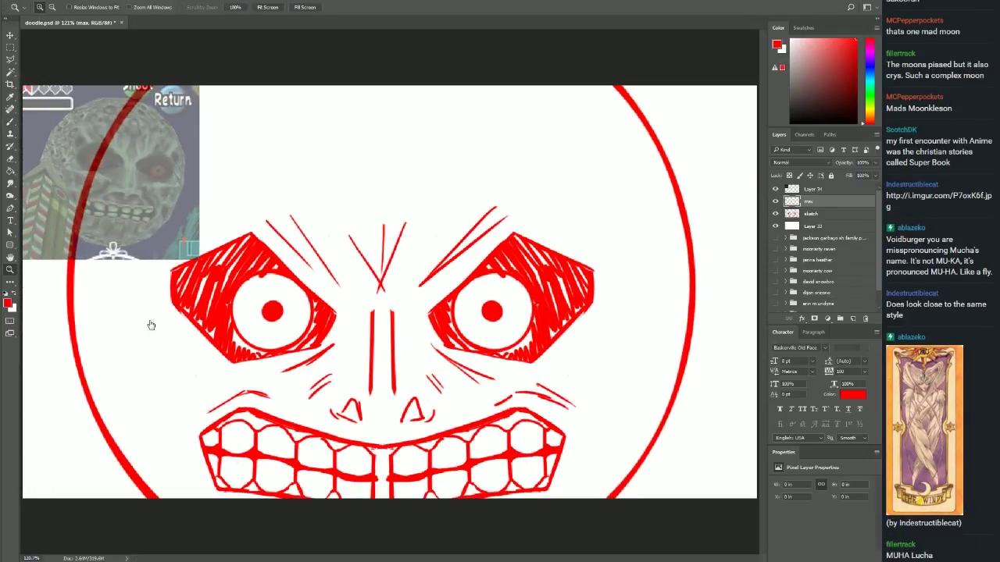
key("ctrl+v")
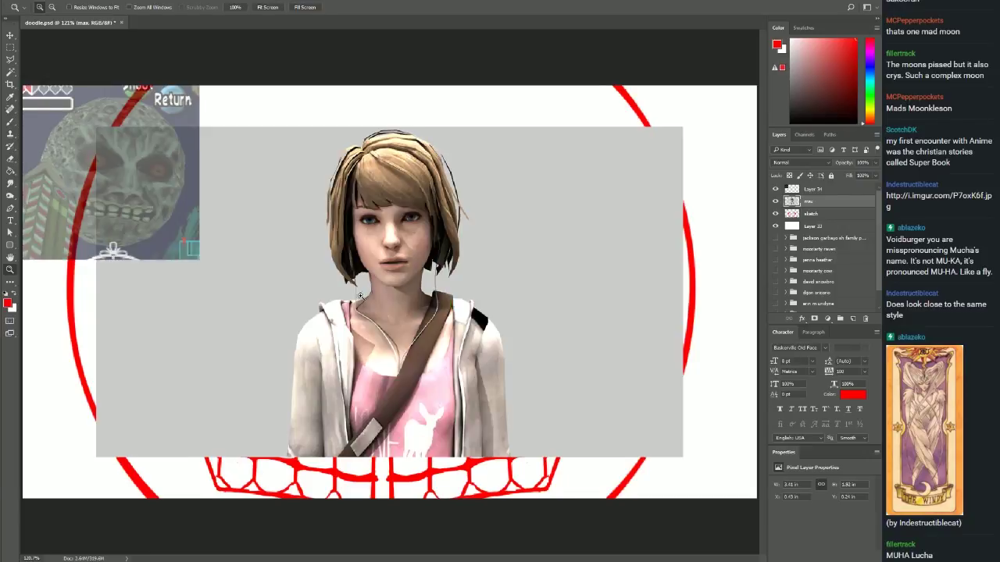
key("l")
left_click_drag(281, 437, 312, 464)
Delete the background around Max and move her to the upper right.
key("ctrl+shift+i")
key("Delete")
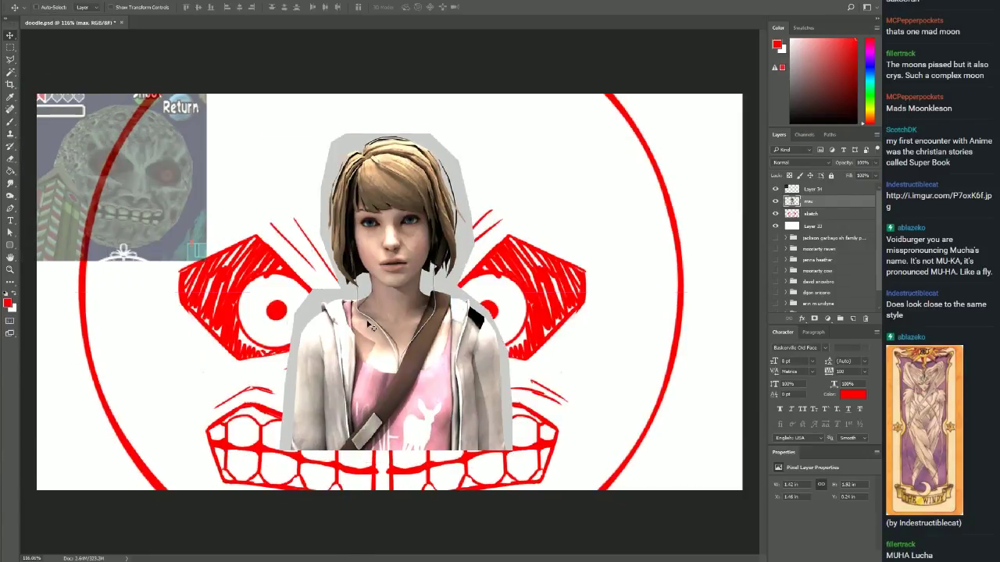
key("v")
left_click_drag(390, 312, 640, 242)
left_click(810, 213)
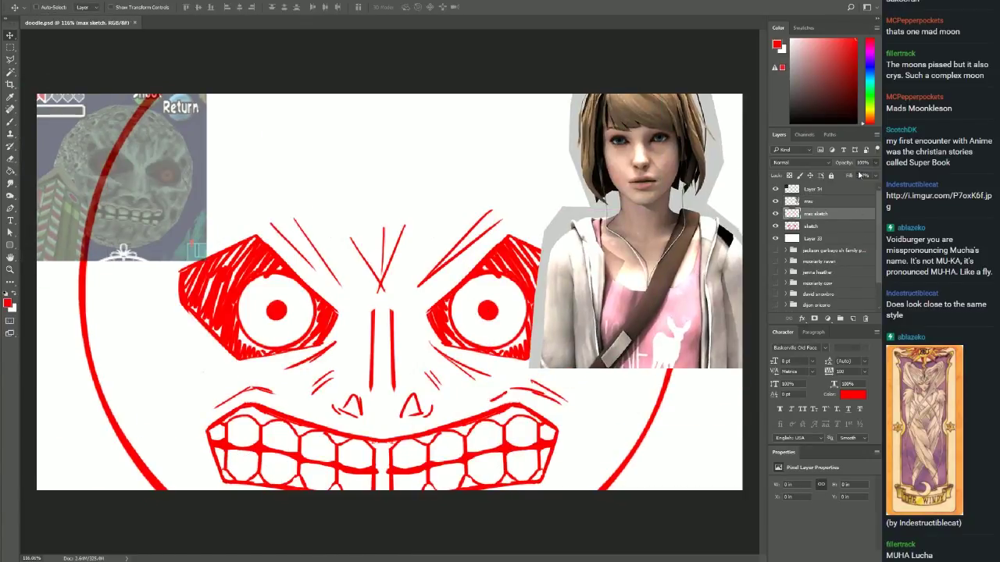
On a new max sketch layer, block in Max's head oval and neck lines.
key("ctrl+shift+alt+n")
key("b")
left_click_drag(372, 353, 382, 340)
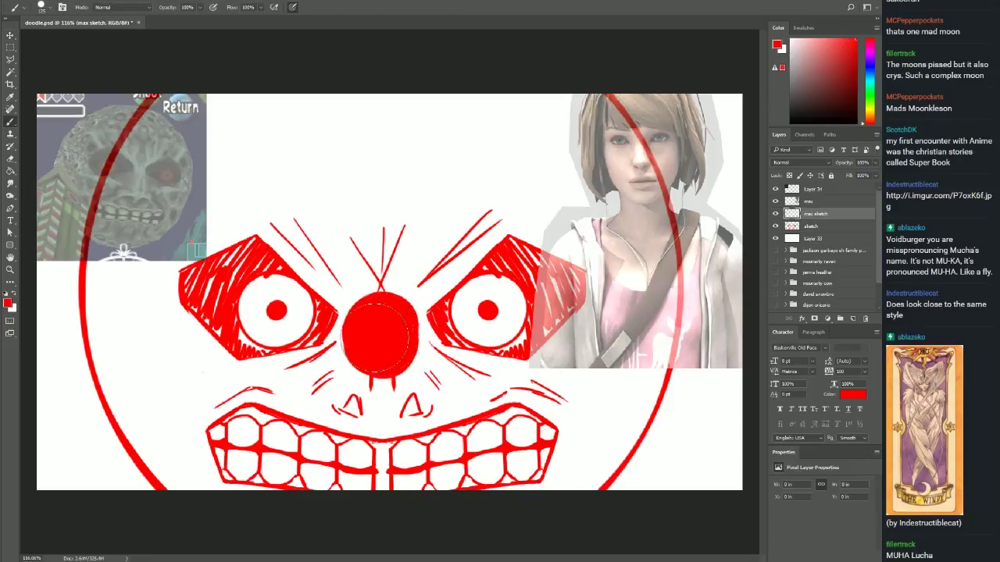
key("bracketright")
key("bracketright")
key("bracketright")
key("bracketleft")
key("bracketleft")
key("bracketleft")
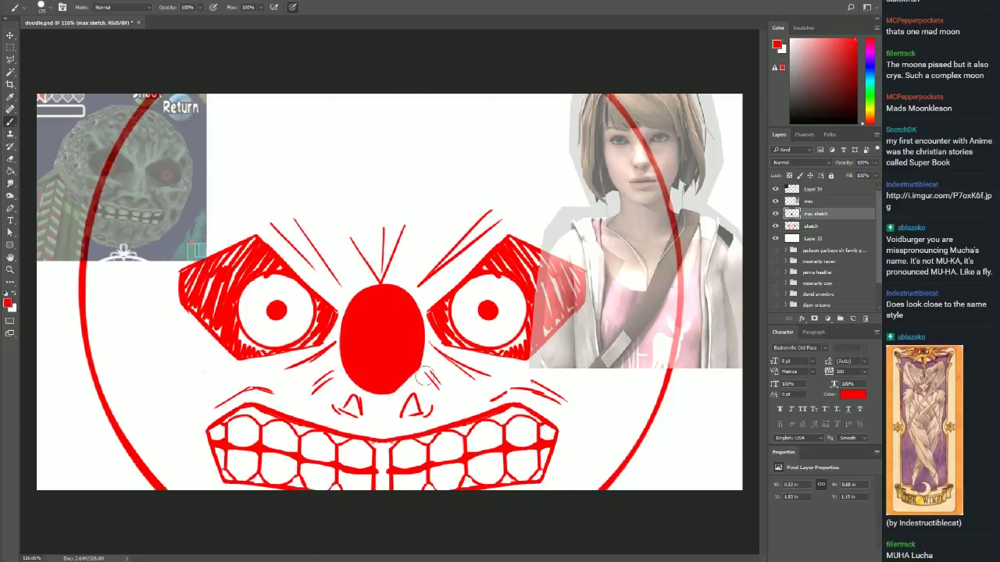
left_click_drag(371, 367, 355, 380)
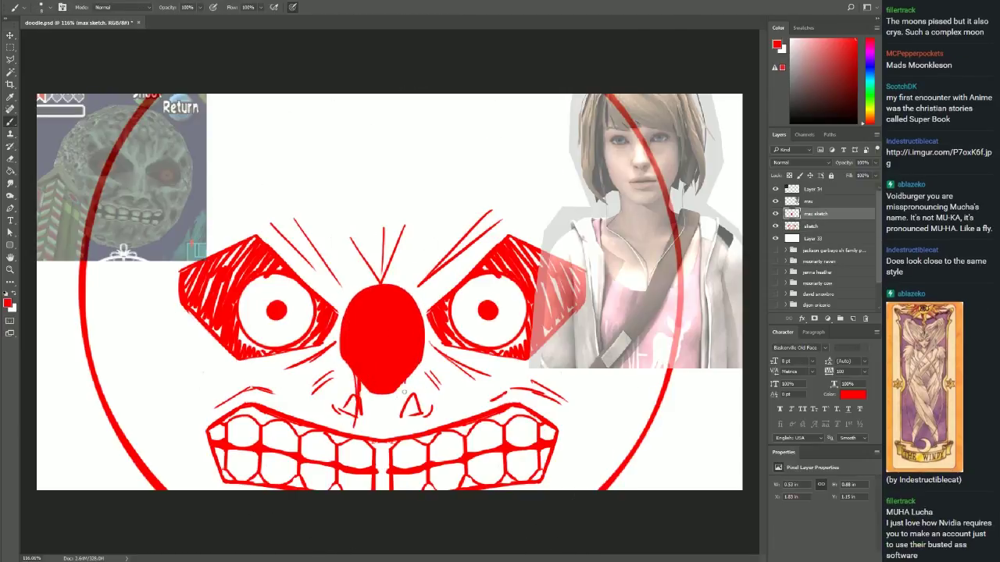
left_click_drag(402, 344, 429, 395)
Fade the moon sketch to pale pink, lengthen the neck and outline the head top.
left_click_drag(358, 300, 332, 395)
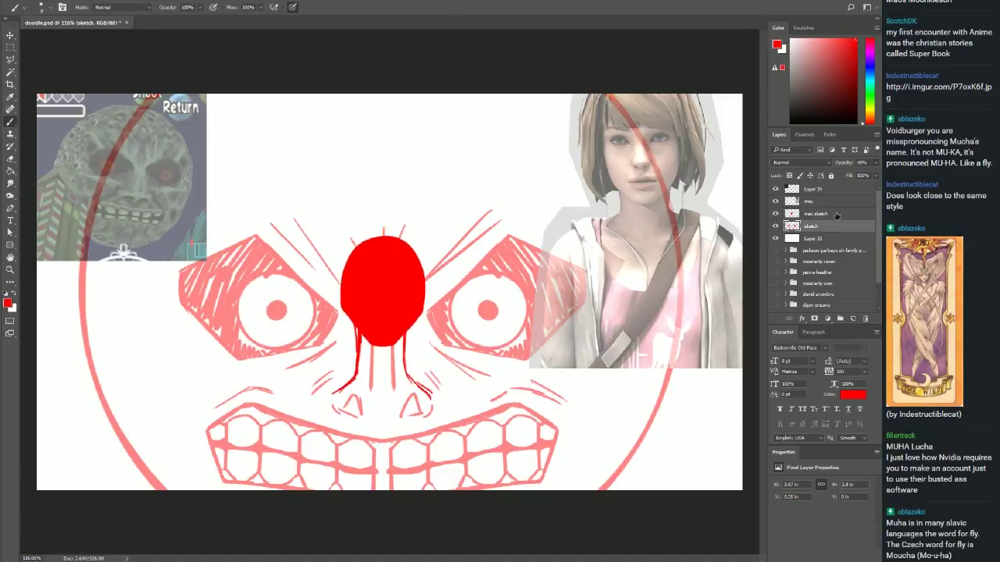
key("bracketright")
key("bracketright")
key("bracketright")
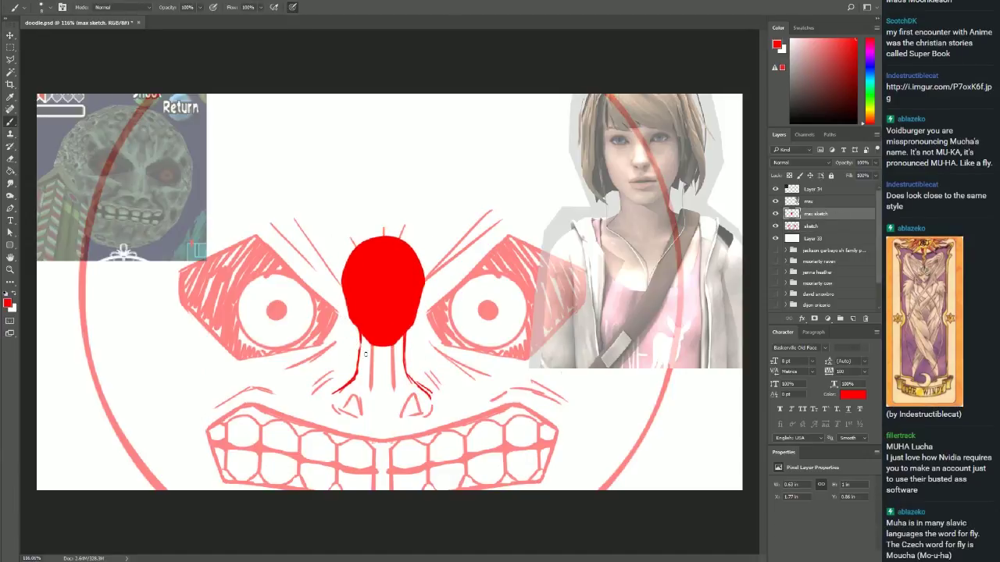
left_click_drag(359, 335, 320, 400)
left_click_drag(403, 336, 443, 394)
left_click_drag(387, 312, 351, 196)
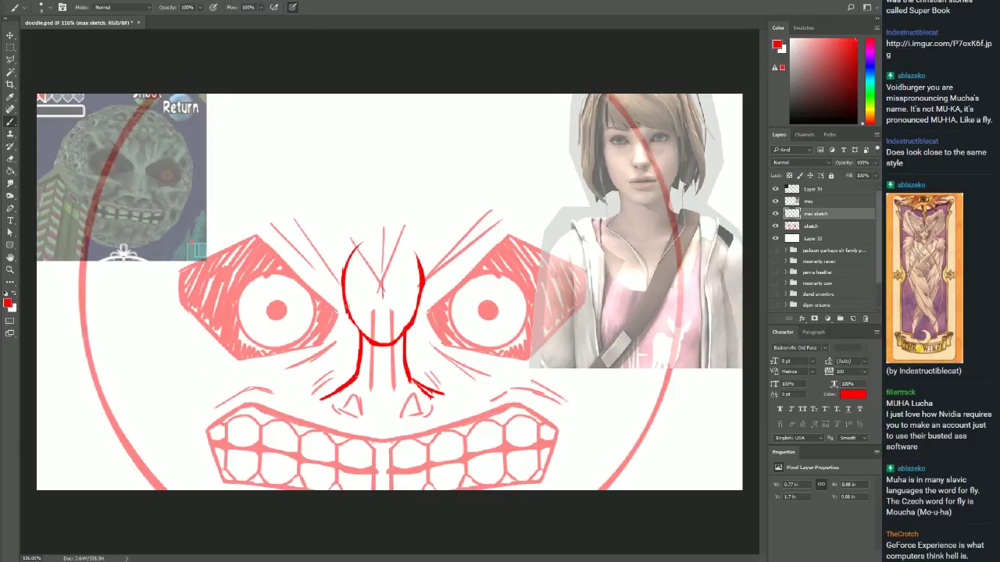
left_click_drag(352, 246, 423, 318)
Draw Max's jaw curve, right hair edge and both shoulder lines.
left_click_drag(349, 326, 344, 347)
left_click_drag(435, 285, 431, 337)
left_click_drag(414, 258, 428, 343)
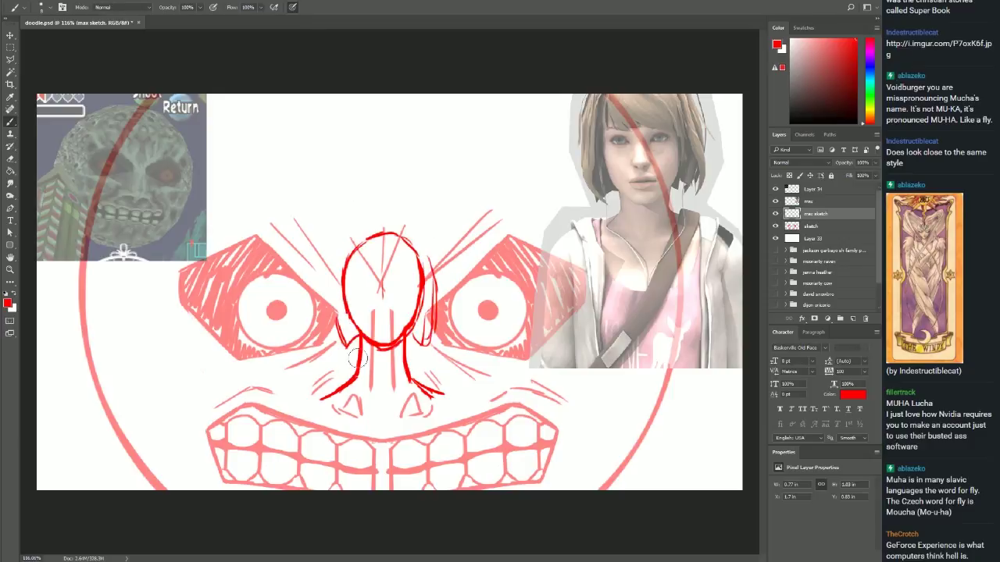
mouse_move(348, 350)
left_mouse_down()
mouse_move(457, 398)
mouse_move(314, 400)
left_mouse_up()
key("ctrl+z")
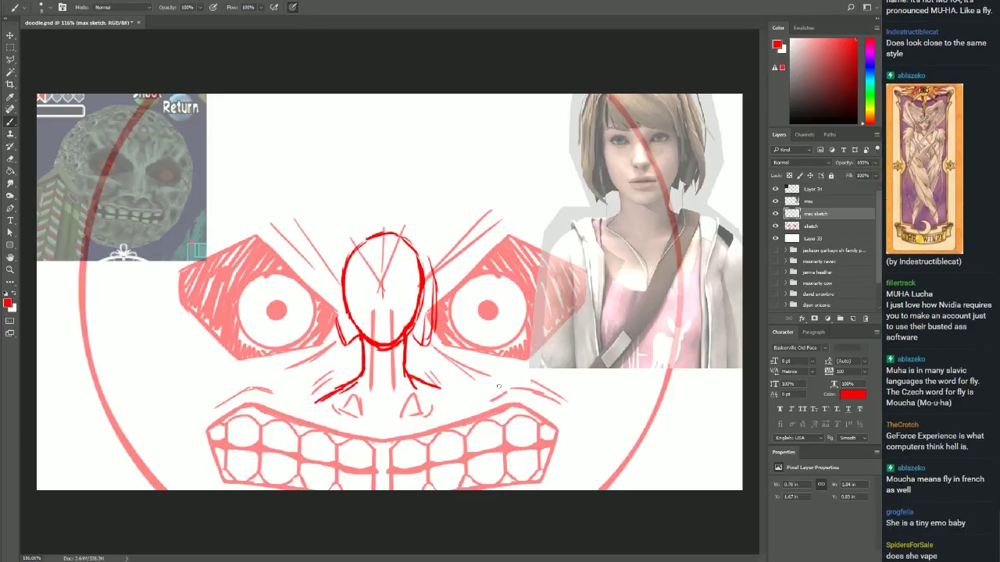
left_click_drag(457, 399, 464, 491)
left_click_drag(315, 400, 307, 491)
Mask the moon sketch layer and paint out its lines behind Max's head, neck and body.
left_click(812, 226)
left_click(813, 318)
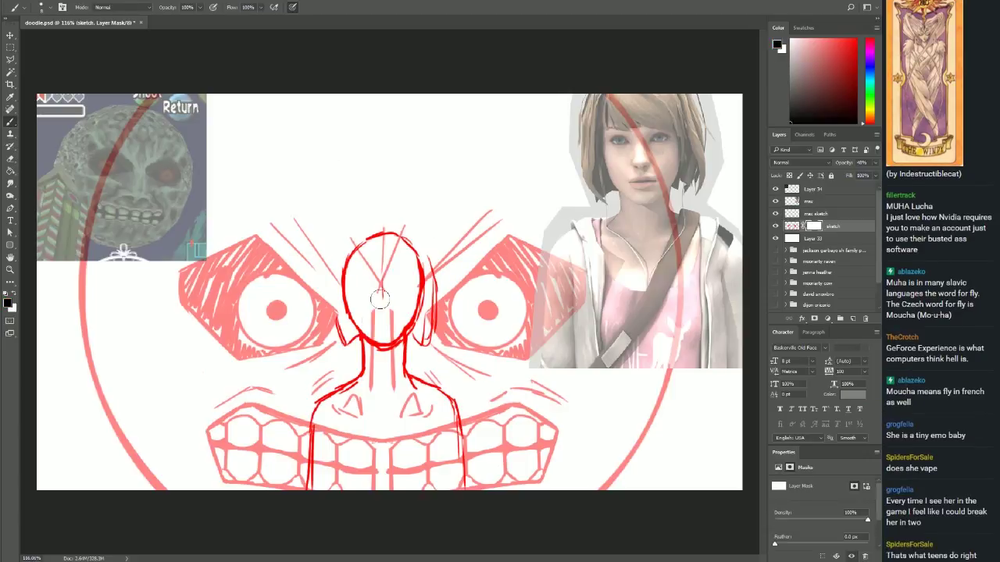
left_click_drag(367, 234, 391, 312)
left_click_drag(359, 348, 367, 414)
mouse_move(328, 438)
left_mouse_down()
mouse_move(413, 443)
mouse_move(456, 428)
left_mouse_up()
mouse_move(425, 306)
left_mouse_down()
mouse_move(394, 378)
mouse_move(429, 336)
left_mouse_up()
On the red max sketch layer, use a smaller brush at close zoom to draw one scowling eye.
key("alt+]")
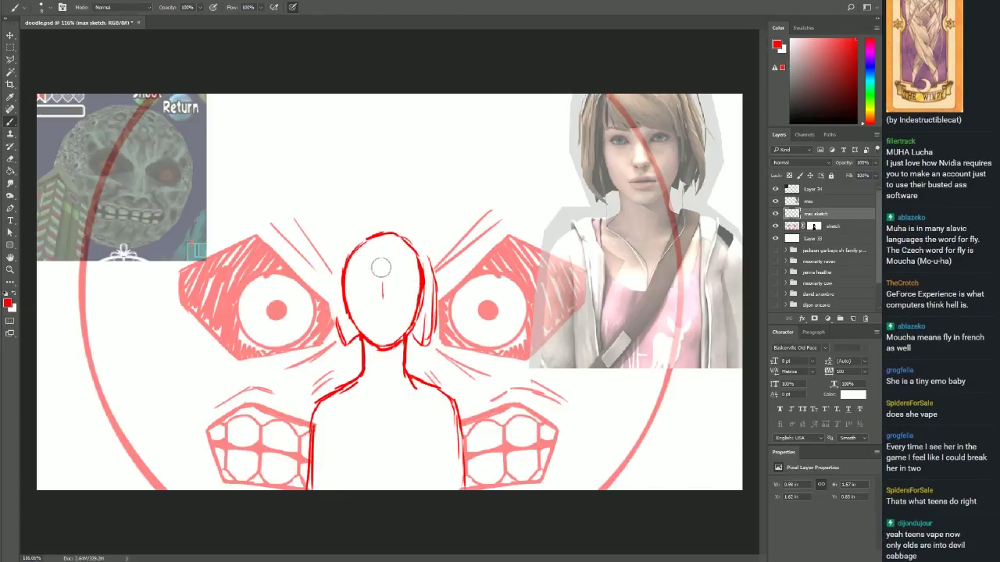
key("bracketleft")
key("bracketleft")
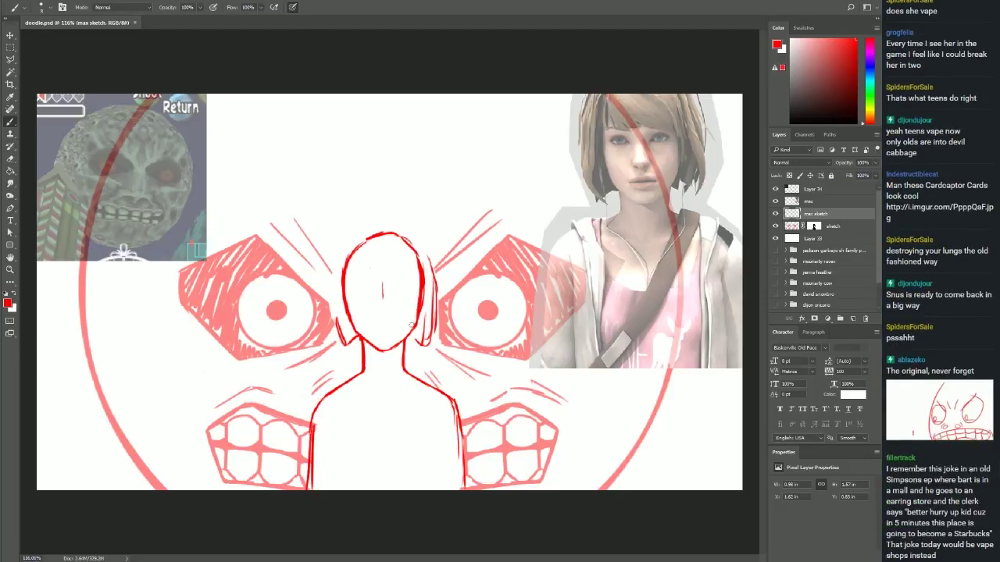
key("ctrl+plus")
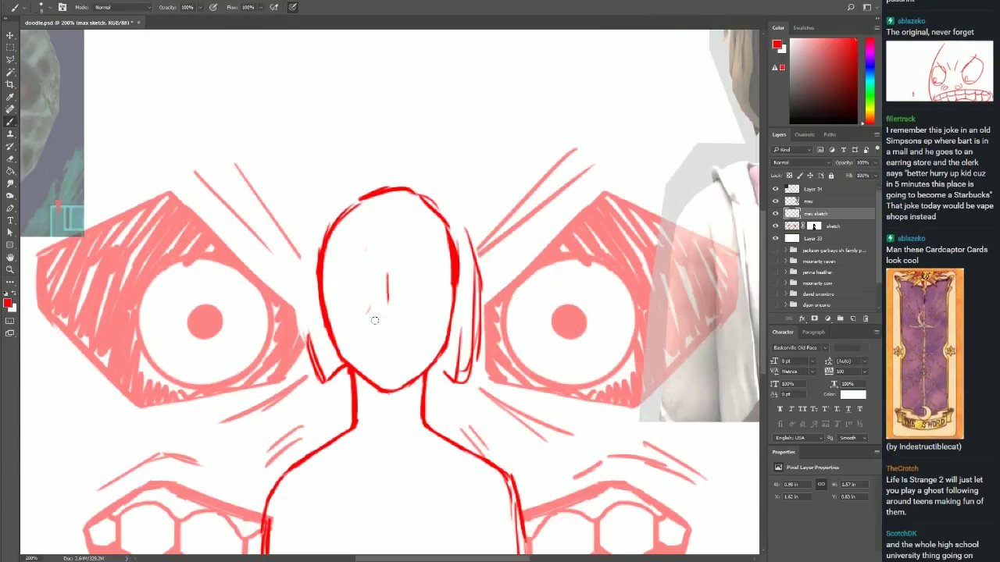
left_click_drag(373, 311, 367, 306)
left_click_drag(428, 317, 414, 297)
key("ctrl+alt+z")
key("ctrl+alt+z")
mouse_move(398, 307)
left_mouse_down()
mouse_move(428, 288)
mouse_move(411, 301)
left_mouse_up()
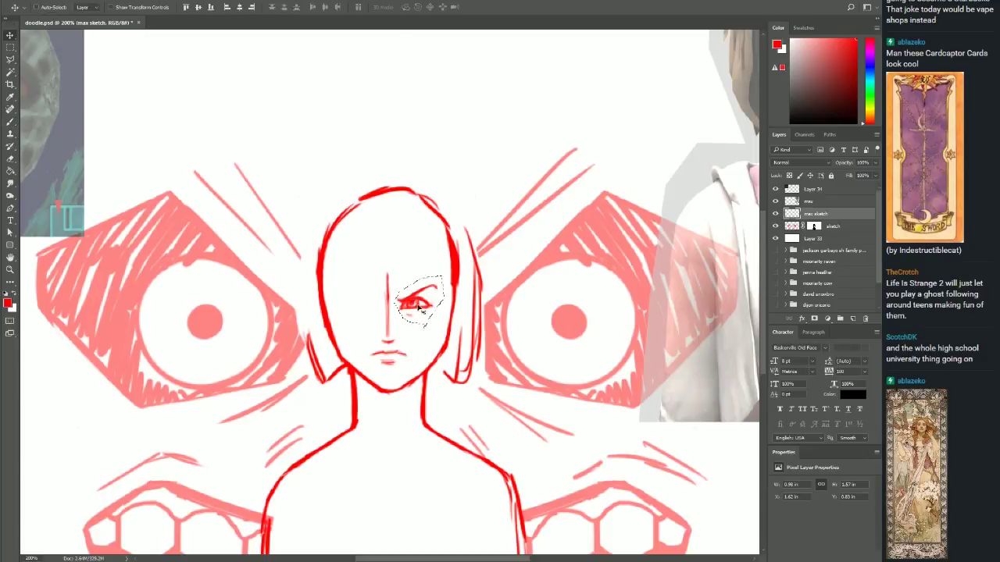
Pan to Max's face and brush in her lips and first bangs, briefly trying Lasso.
scroll(475, 393, "down", 1)
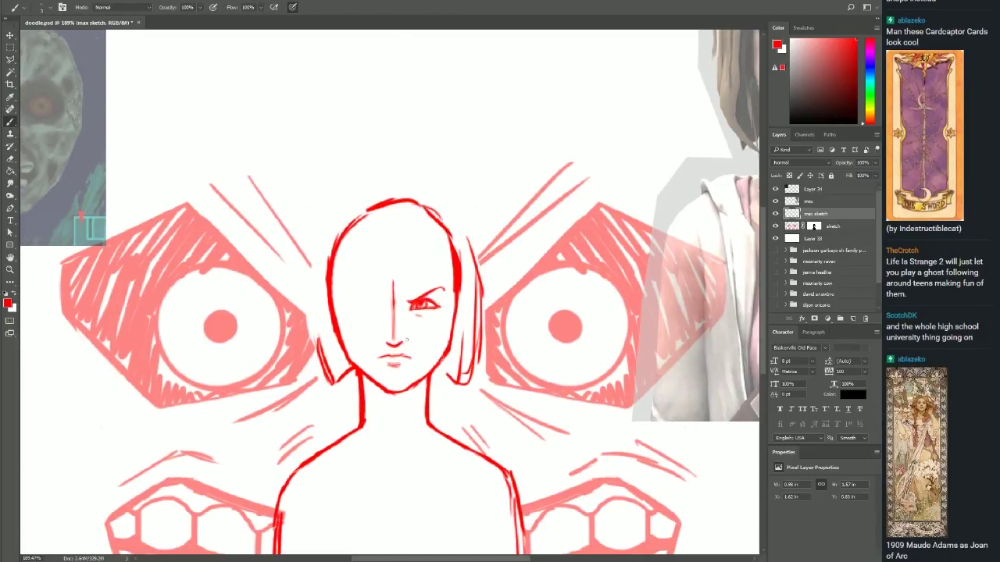
left_click_drag(420, 558, 444, 558)
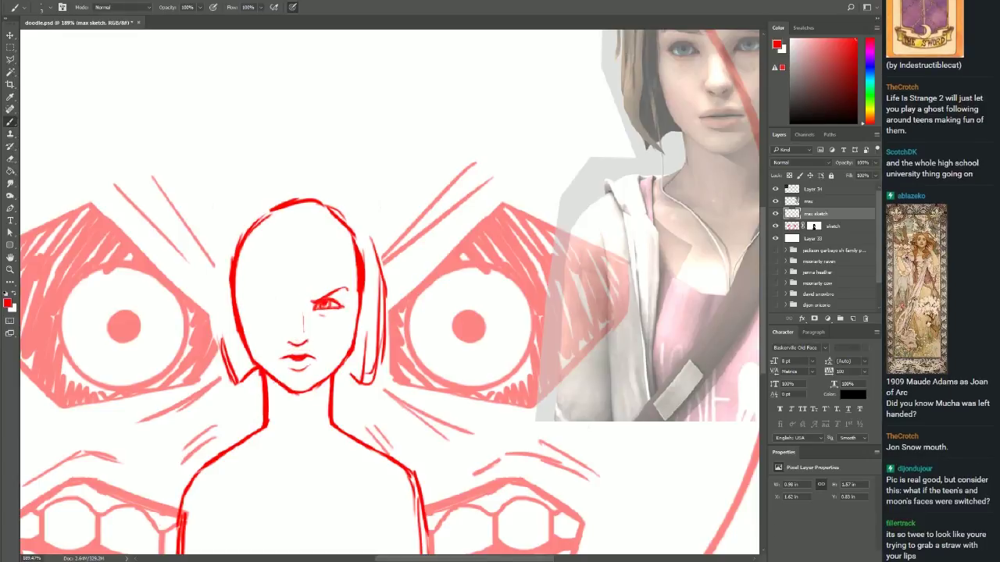
key("l")
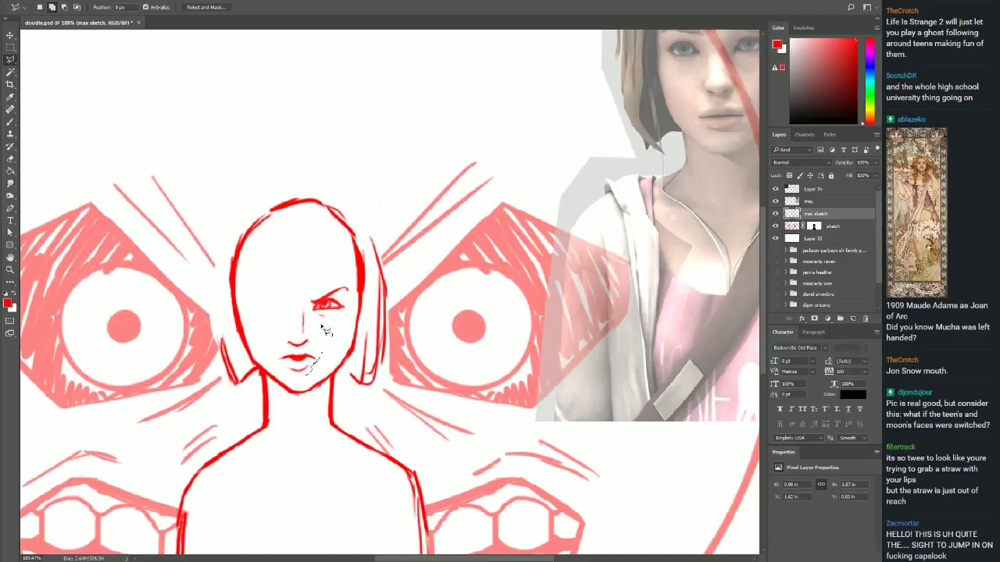
key("b")
scroll(429, 486, "up", 3)
scroll(429, 485, "right", 3)
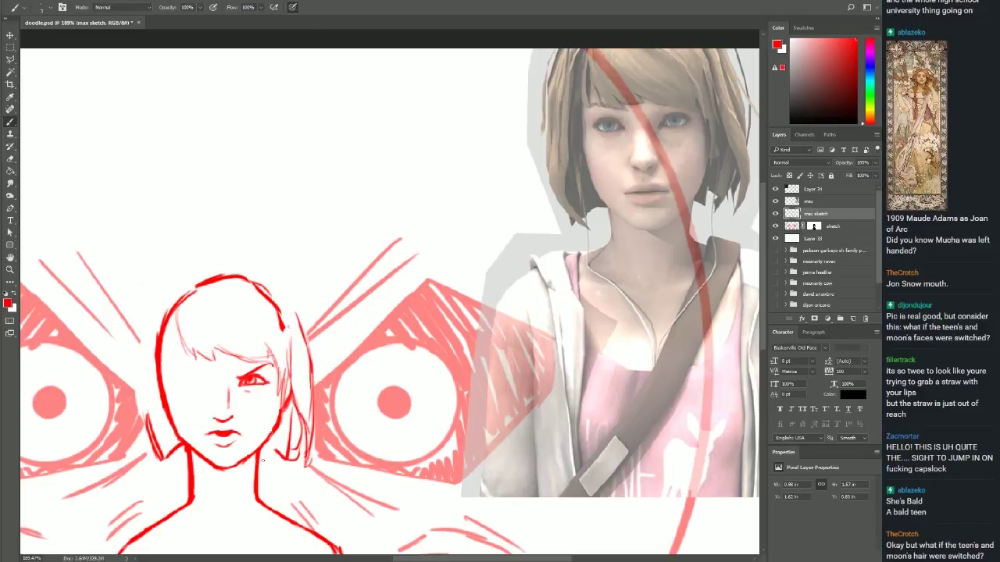
Sketch hair strands over the top and right side of Max's head.
left_click_drag(299, 407, 269, 460)
key("ctrl+z")
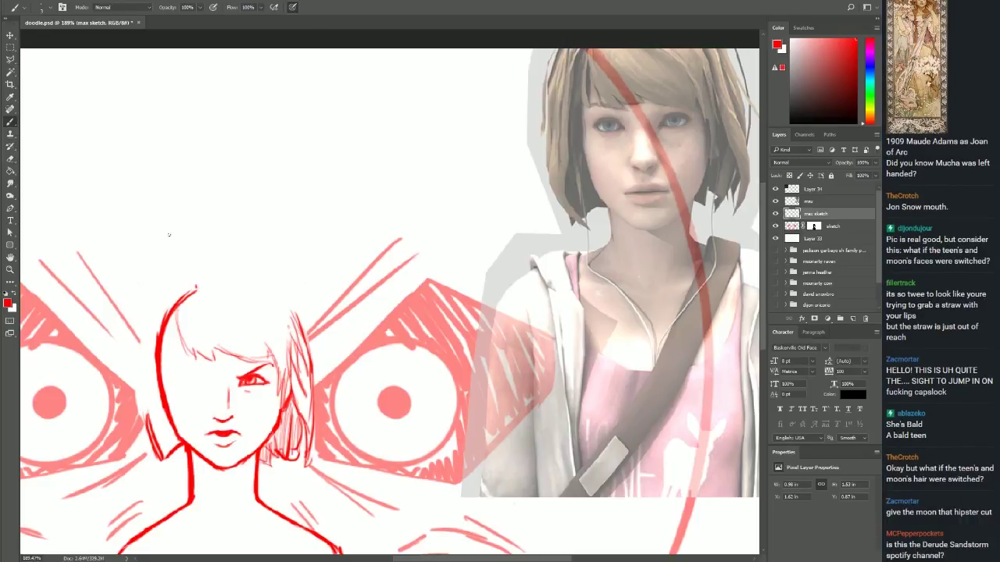
mouse_move(195, 285)
left_mouse_down()
mouse_move(269, 269)
mouse_move(316, 414)
left_mouse_up()
mouse_move(253, 269)
left_mouse_down()
mouse_move(304, 309)
mouse_move(239, 270)
left_mouse_up()
mouse_move(258, 264)
left_mouse_down()
mouse_move(199, 275)
mouse_move(145, 422)
mouse_move(188, 291)
left_mouse_up()
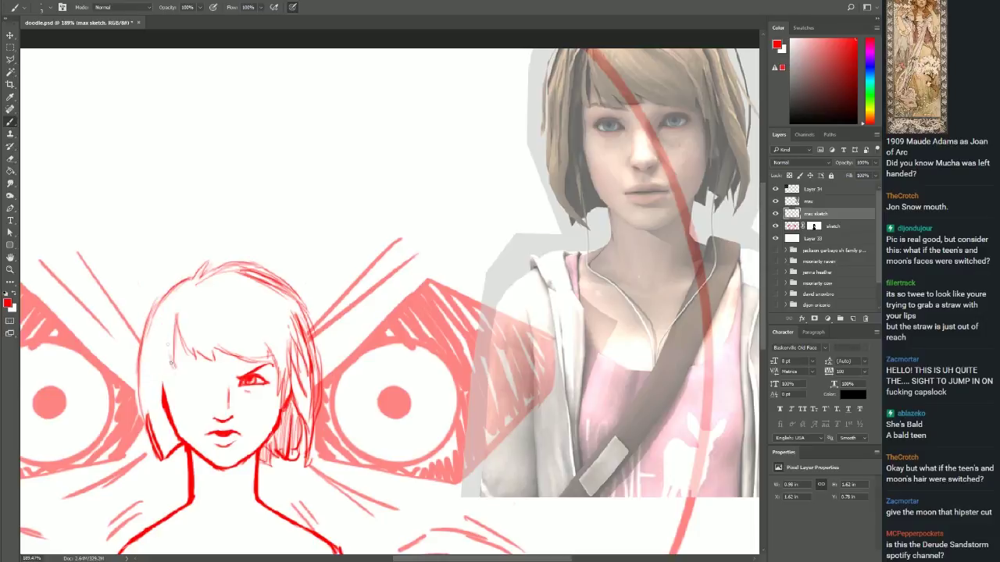
Hatch the left cheek and jaw, and add thicker outline strokes along the face and neck.
left_click_drag(170, 355, 159, 425)
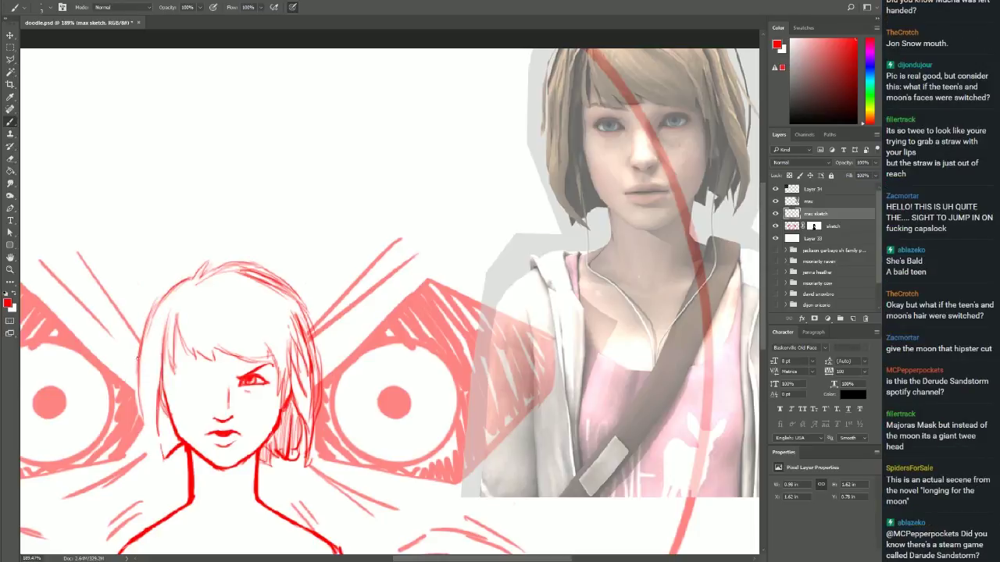
left_click_drag(166, 339, 149, 480)
left_click_drag(165, 402, 160, 461)
left_click_drag(292, 393, 259, 554)
left_click_drag(168, 397, 159, 522)
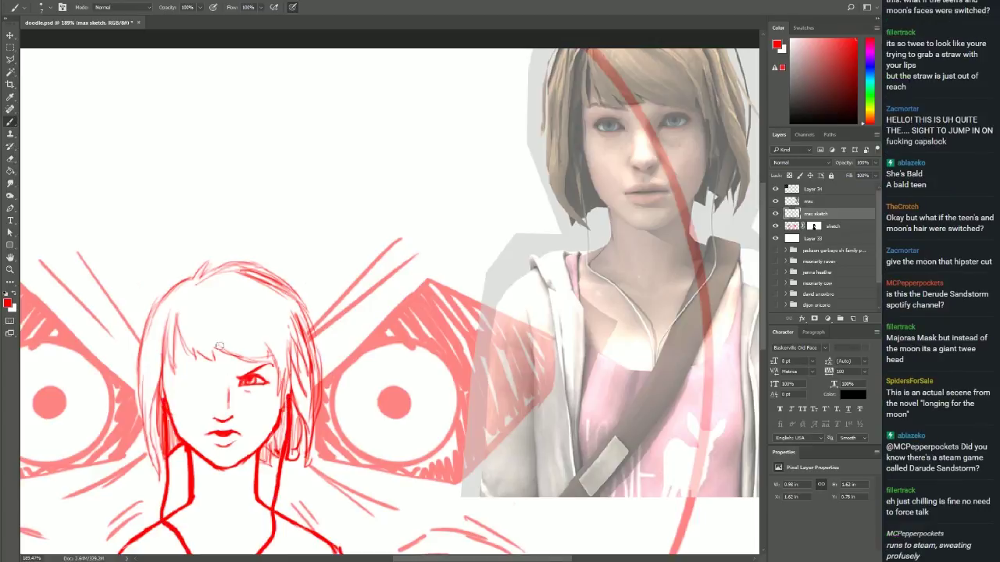
left_click_drag(287, 398, 270, 546)
left_click_drag(166, 473, 160, 507)
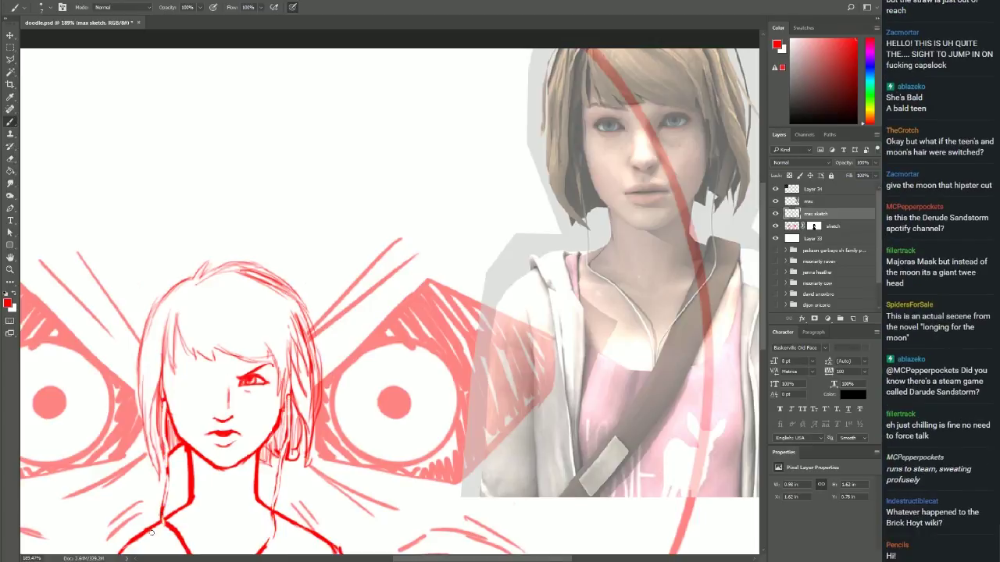
Lasso the bangs around the eye, deselect, and add a short left-cheek stroke.
key("l")
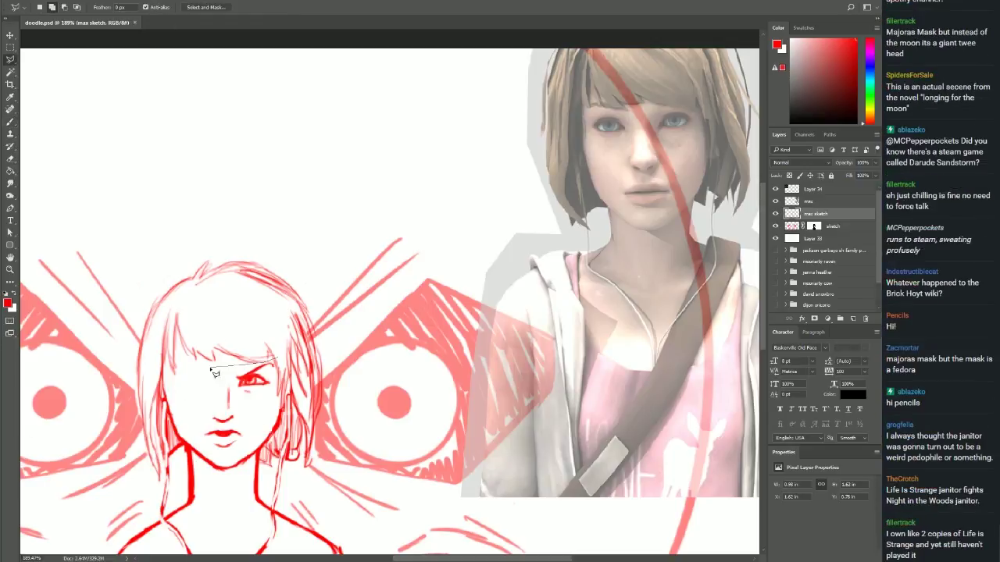
key("v")
mouse_move(173, 332)
left_mouse_down()
mouse_move(210, 374)
mouse_move(265, 319)
left_mouse_up()
key("ctrl+d")
key("b")
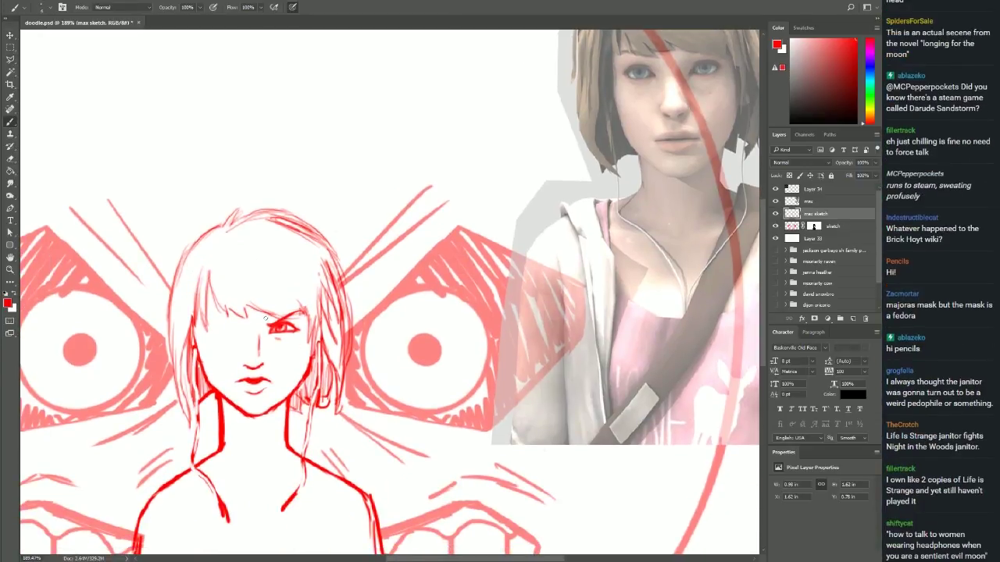
left_click_drag(207, 392, 203, 365)
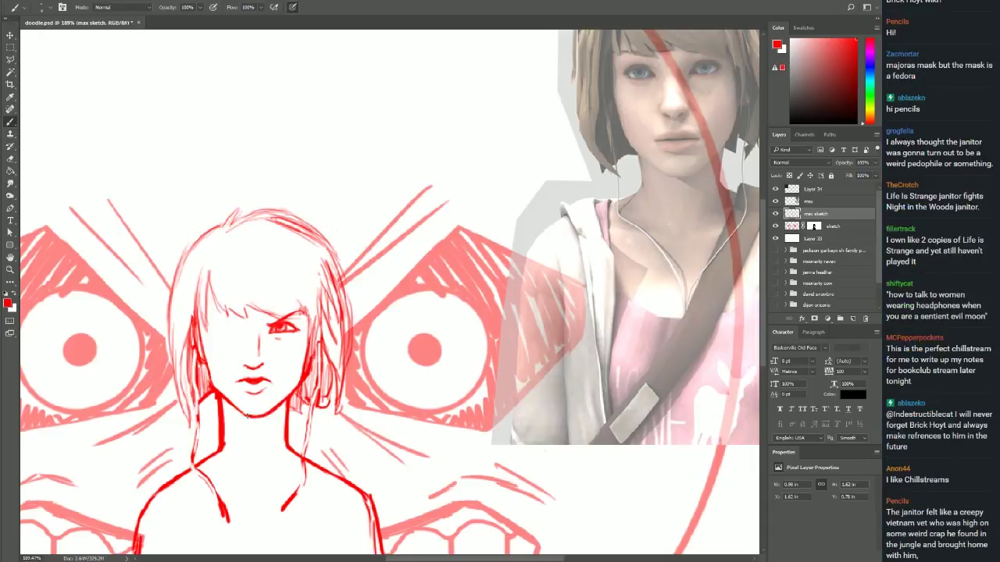
Nudge the nose stroke upward and copy the eye onto new Layer 35.
key("v")
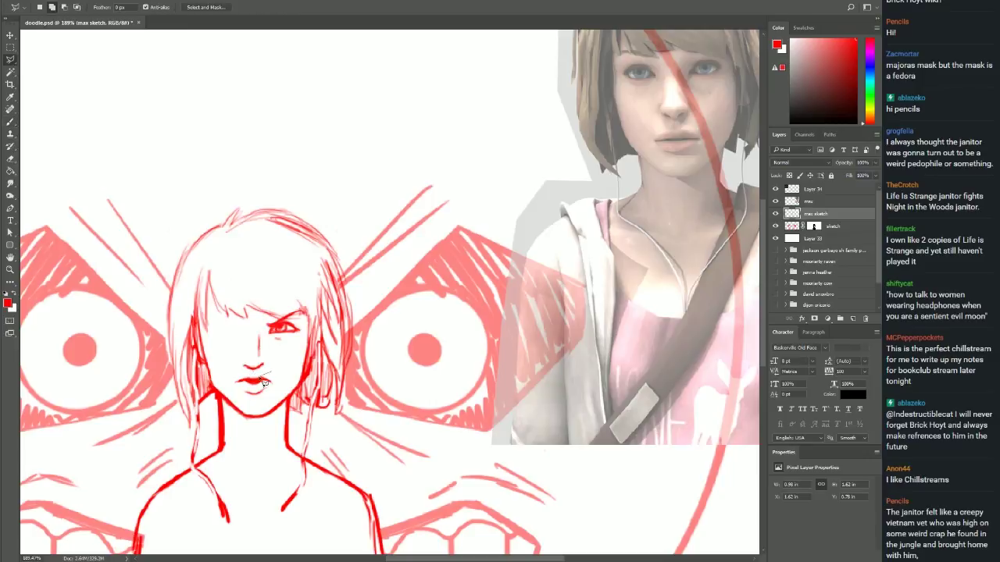
left_click_drag(230, 348, 230, 337)
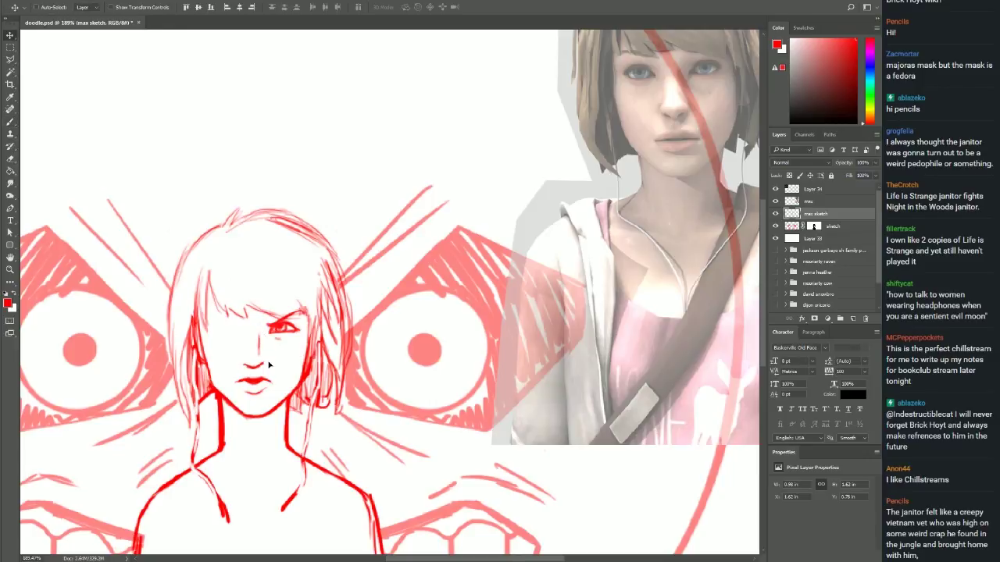
key("b")
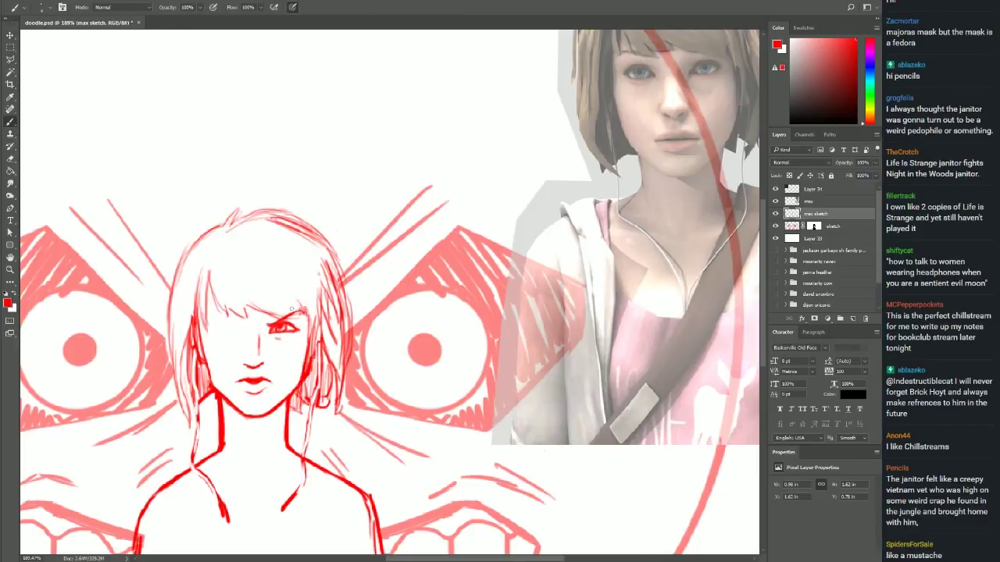
key("ctrl+j")
Move the copied eye into place as Max's second scowling eye.
key("v")
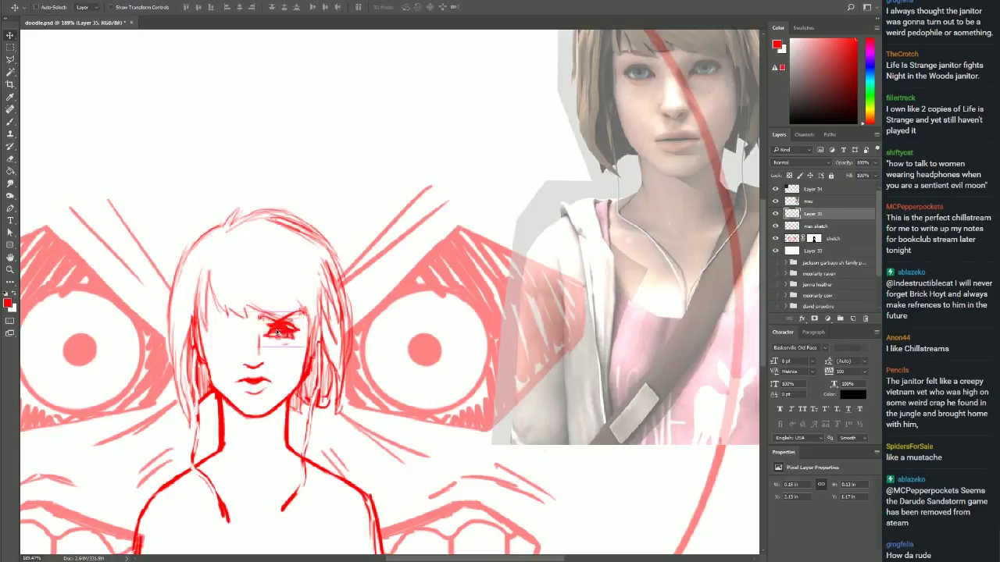
left_click_drag(265, 328, 226, 328)
scroll(289, 277, "up", 1)
scroll(289, 277, "up", 1)
key("b")
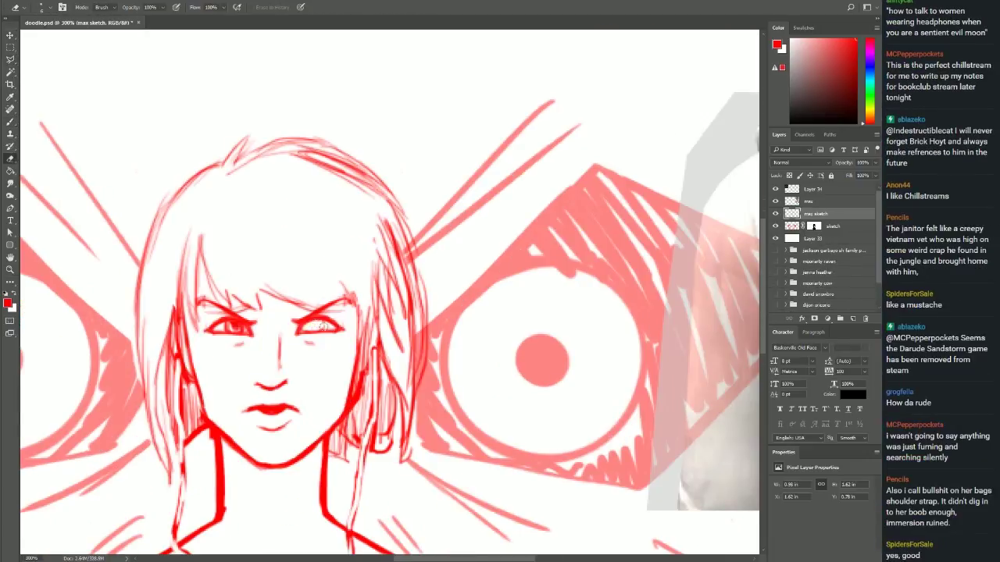
key("b")
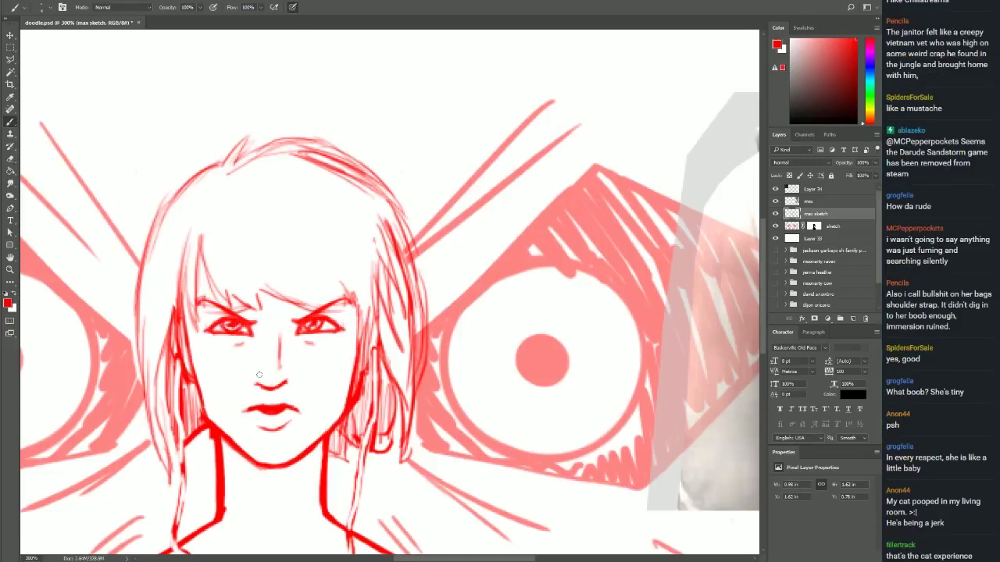
Zoom out to check the whole drawing, then lasso-adjust the face area and deselect.
key("z")
left_click(267, 7)
left_click(403, 359)
key("l")
left_click_drag(406, 293, 380, 307)
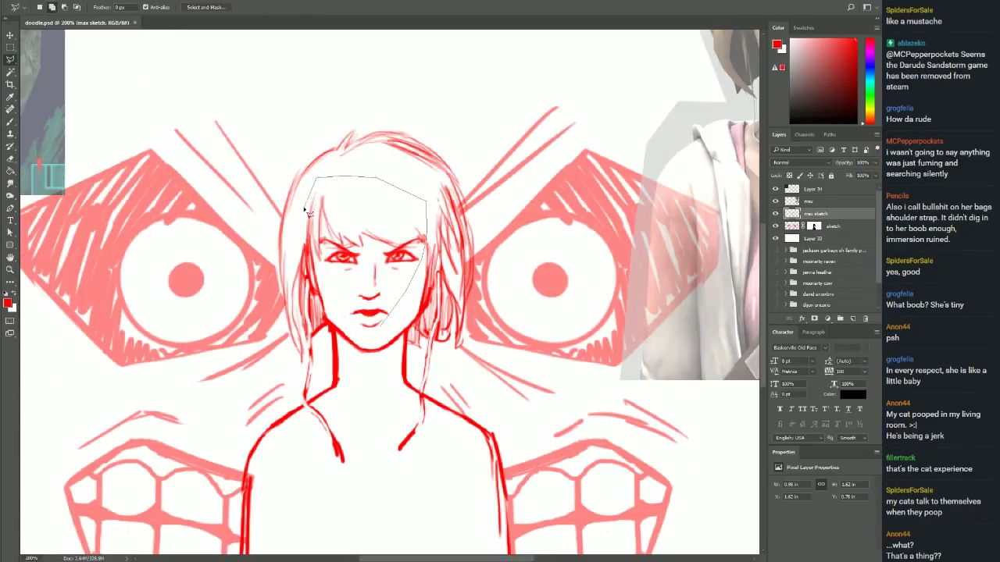
left_click_drag(241, 212, 263, 242)
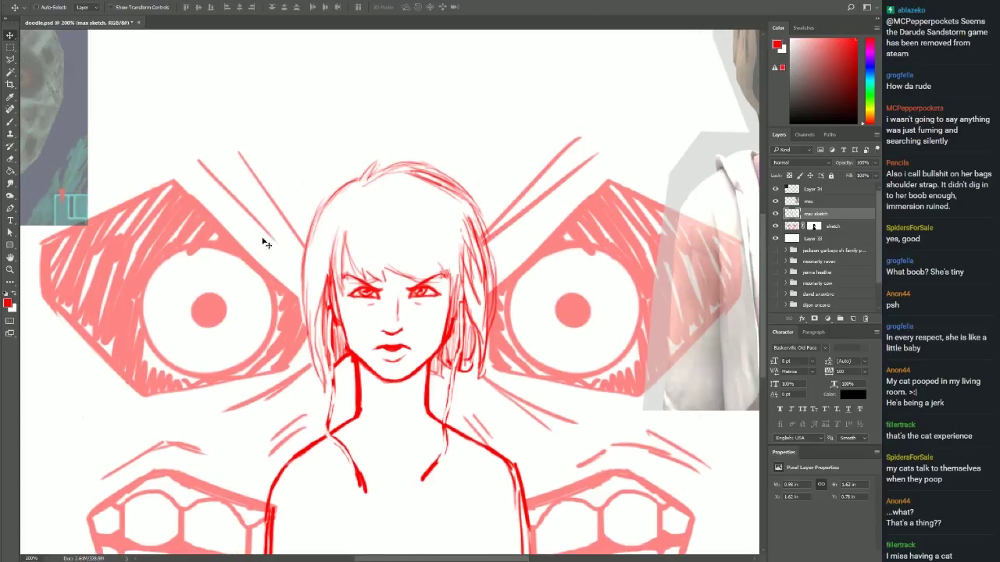
key("v")
key("ctrl+d")
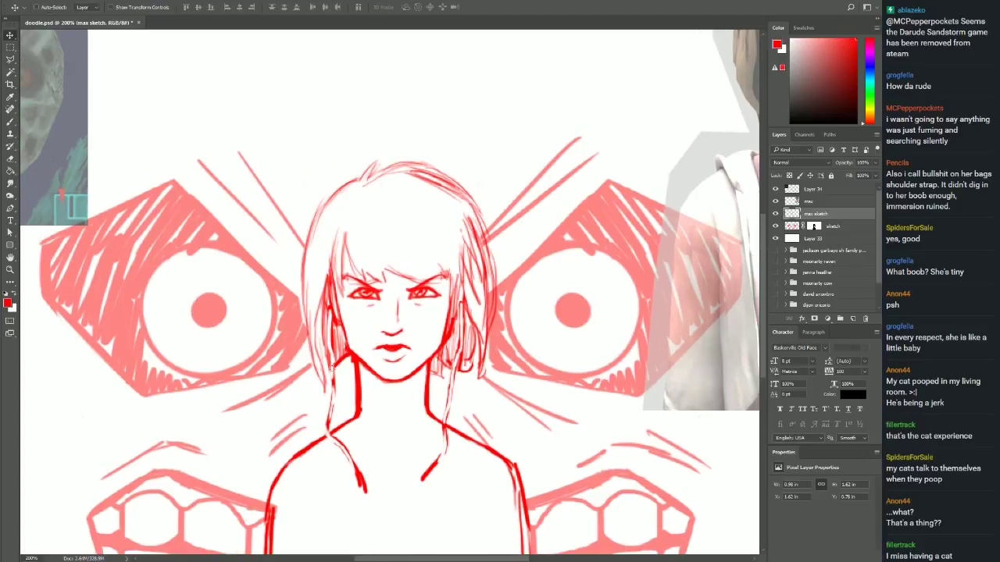
key("b")
Draw shoulder lines beside the neck and erase the stray shoulder marks.
left_click_drag(356, 409, 270, 453)
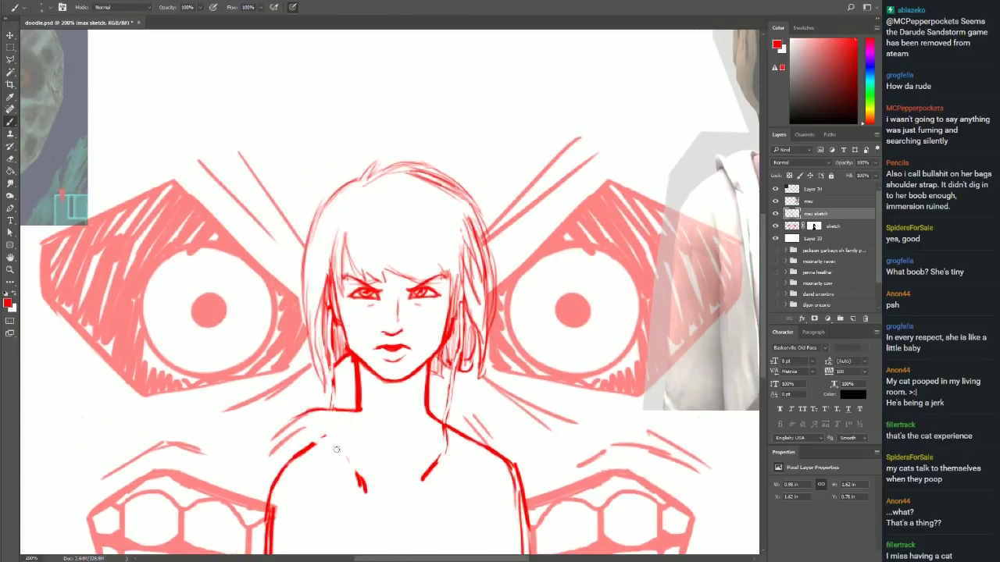
left_click_drag(337, 449, 272, 521)
key("e")
left_click_drag(301, 376, 424, 484)
Fade the moon sketch layer to 15% opacity.
left_click(830, 225)
key("1")
key("5")
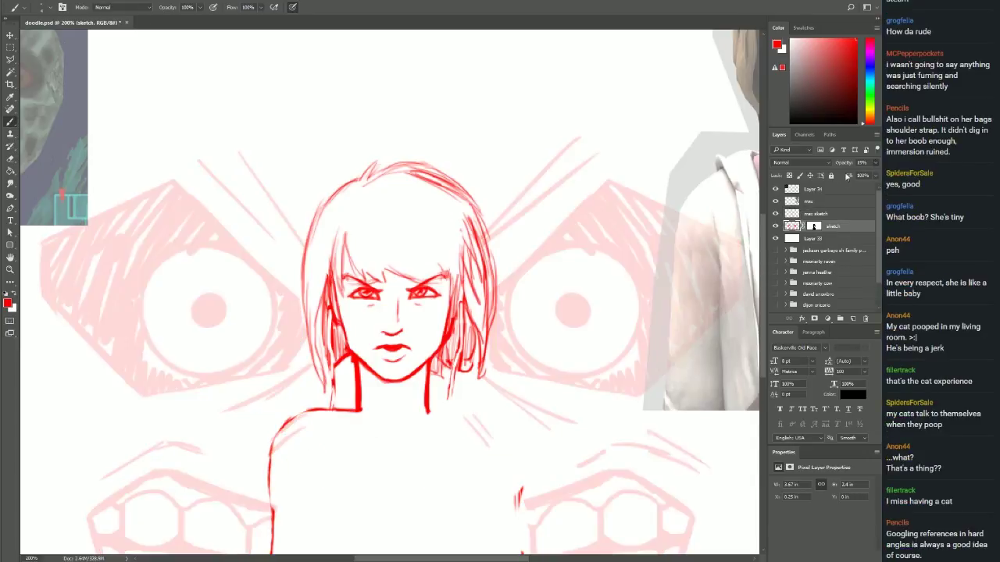
Sketch Max's left and right shoulder lines and the neck-shoulder junction.
left_click_drag(426, 412, 523, 422)
mouse_move(433, 435)
left_mouse_down()
mouse_move(457, 422)
mouse_move(406, 453)
left_mouse_up()
mouse_move(372, 408)
left_mouse_down()
mouse_move(345, 437)
mouse_move(280, 400)
mouse_move(272, 546)
left_mouse_up()
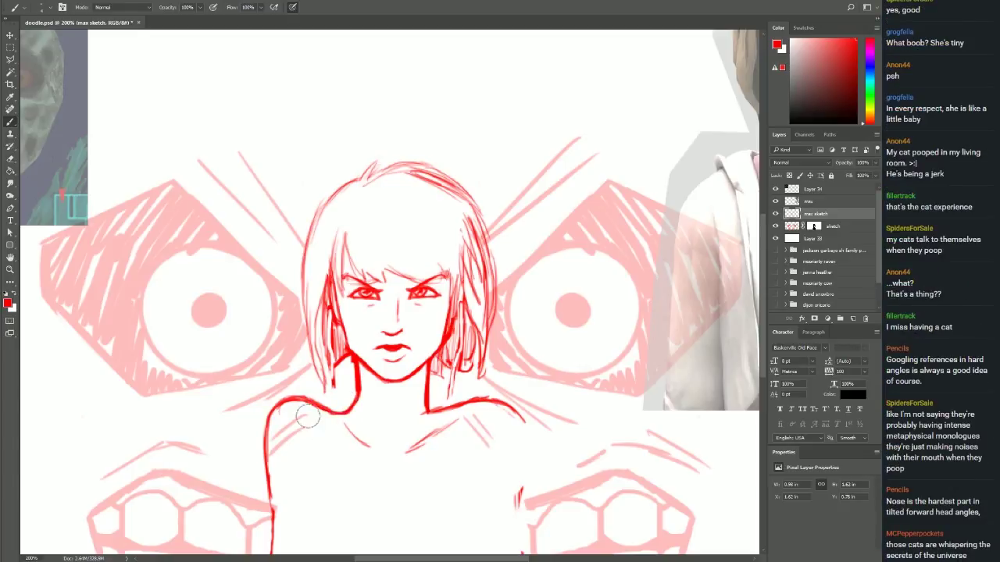
left_click_drag(429, 389, 451, 412)
key("ctrl+z")
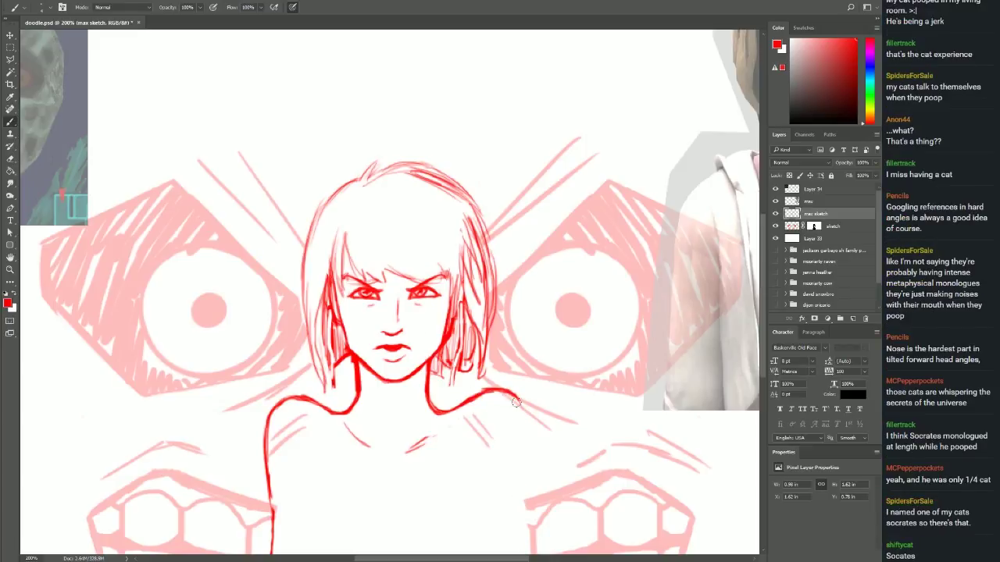
mouse_move(509, 393)
left_mouse_down()
mouse_move(531, 484)
mouse_move(523, 554)
left_mouse_up()
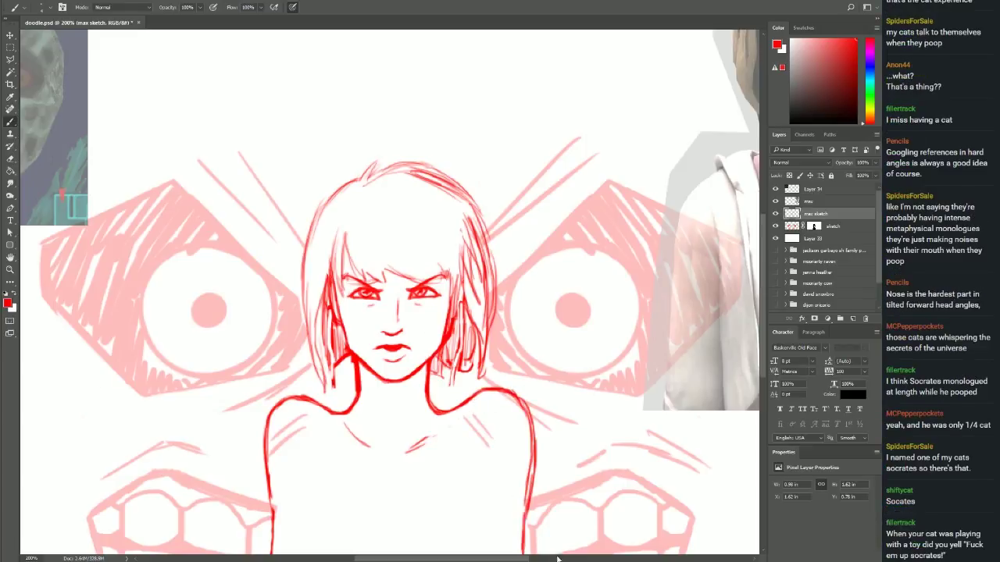
left_click_drag(523, 468, 378, 469)
Draw the diagonal chest strap, left arm, left torso edge and collar strokes.
mouse_move(298, 403)
left_mouse_down()
mouse_move(240, 556)
mouse_move(277, 551)
left_mouse_up()
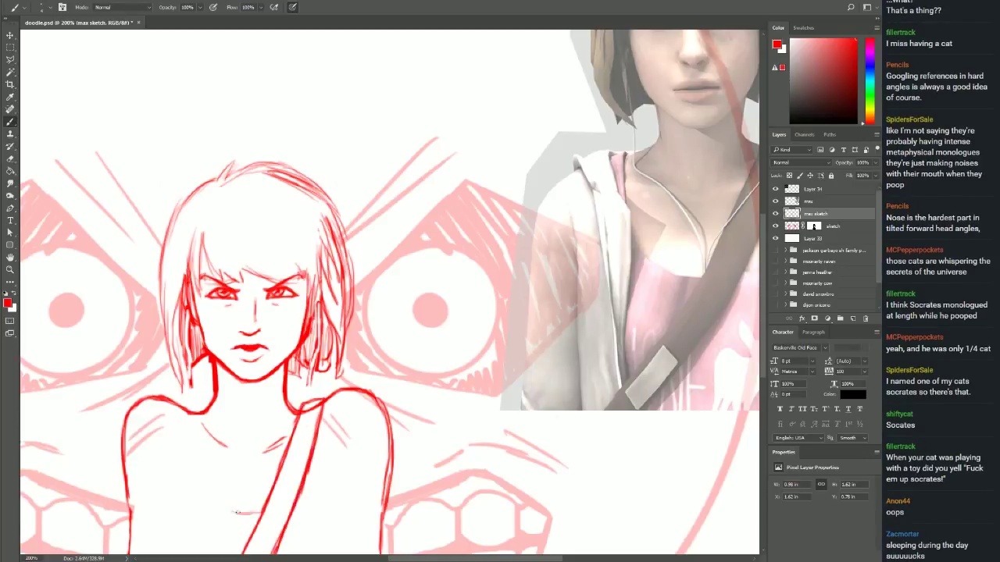
left_click_drag(180, 419, 199, 552)
left_click_drag(166, 396, 182, 551)
left_click_drag(334, 386, 345, 453)
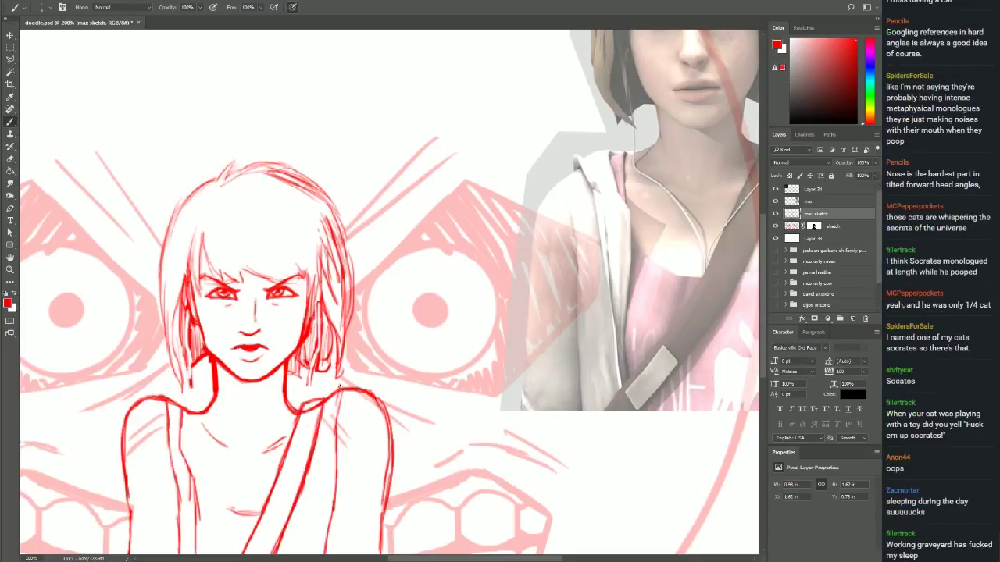
mouse_move(178, 396)
left_mouse_down()
mouse_move(197, 465)
mouse_move(234, 512)
left_mouse_up()
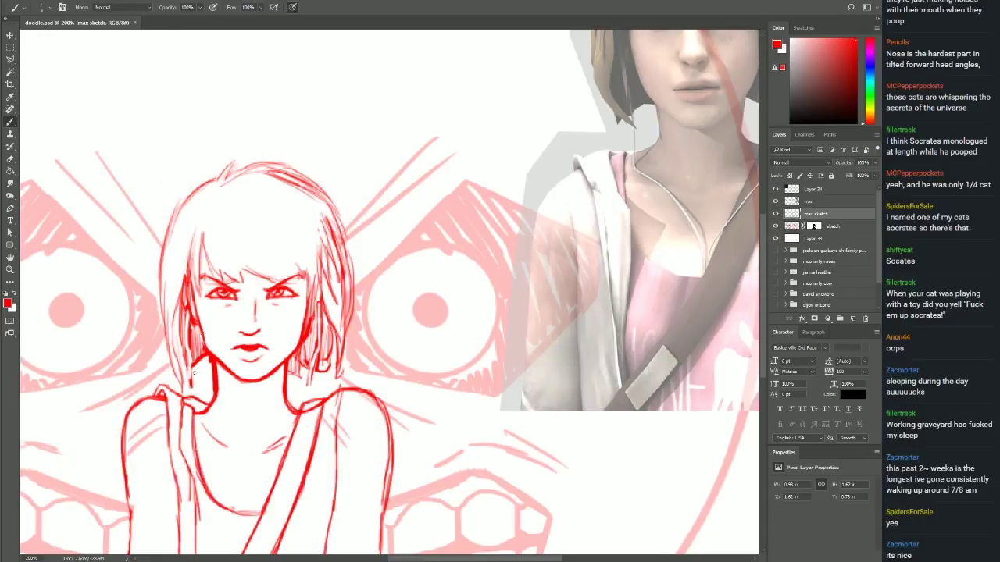
Reposition the reference photo and draw the right side of the torso.
left_click_drag(316, 406, 332, 409)
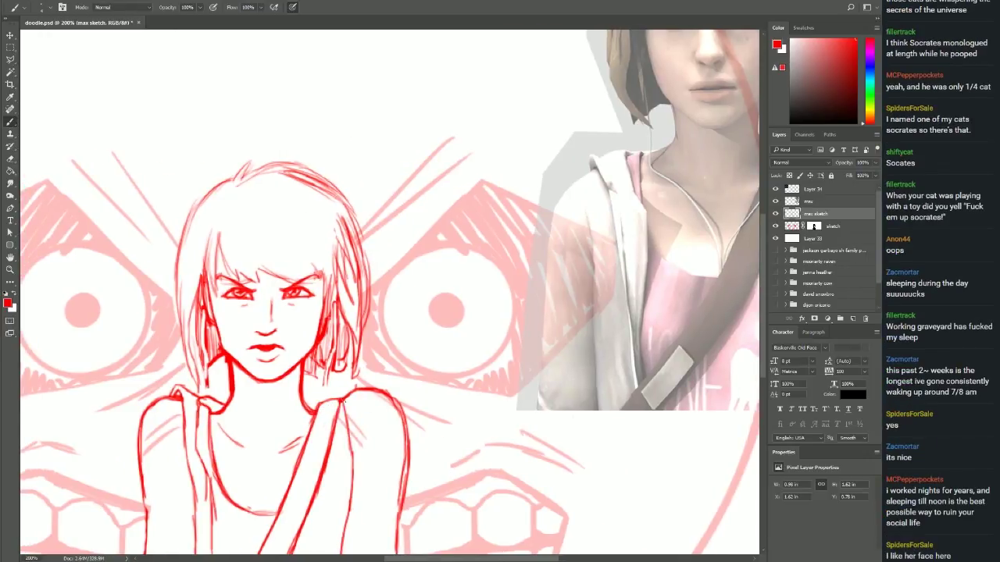
key("v")
key("b")
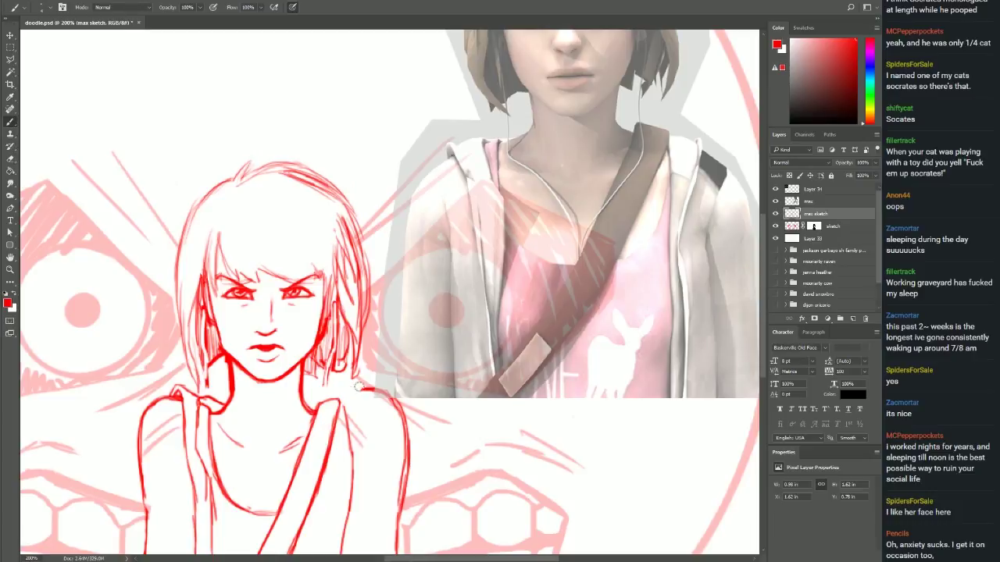
left_click_drag(365, 388, 351, 513)
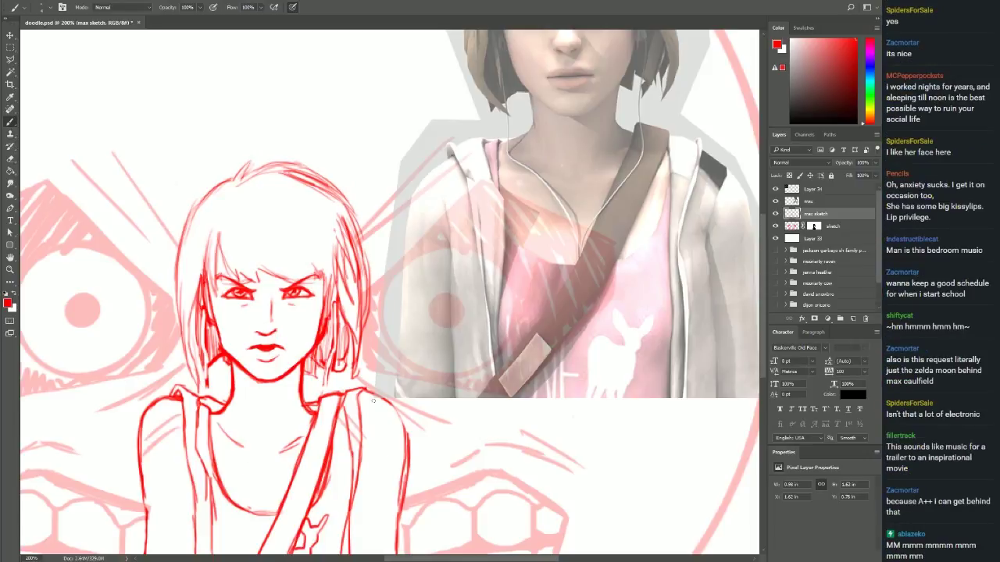
scroll(362, 342, "up", 3)
Thicken the hair strokes and redraw the lower-left torso line thinner.
left_click_drag(317, 275, 328, 351)
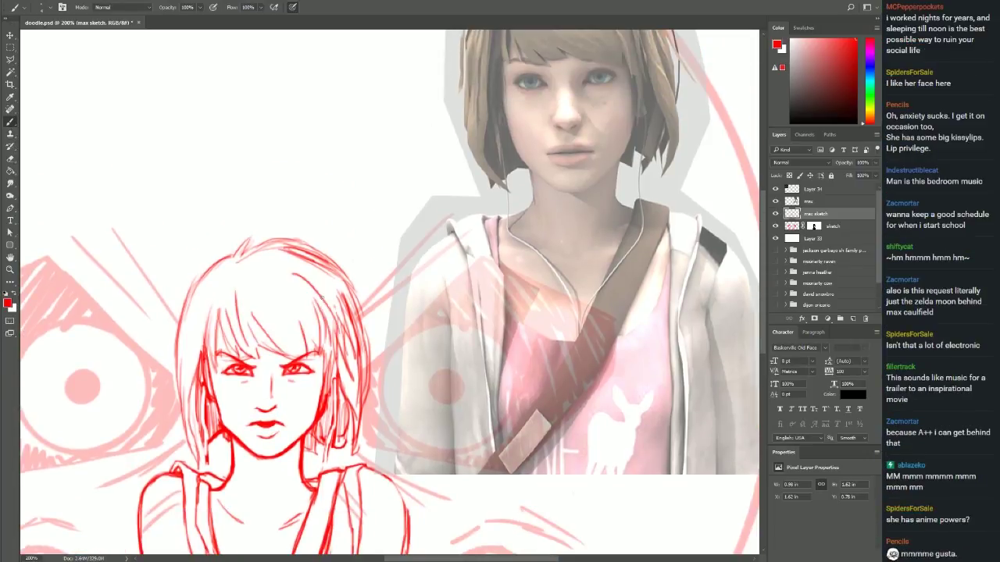
left_click_drag(202, 295, 189, 361)
scroll(351, 286, "down", 8)
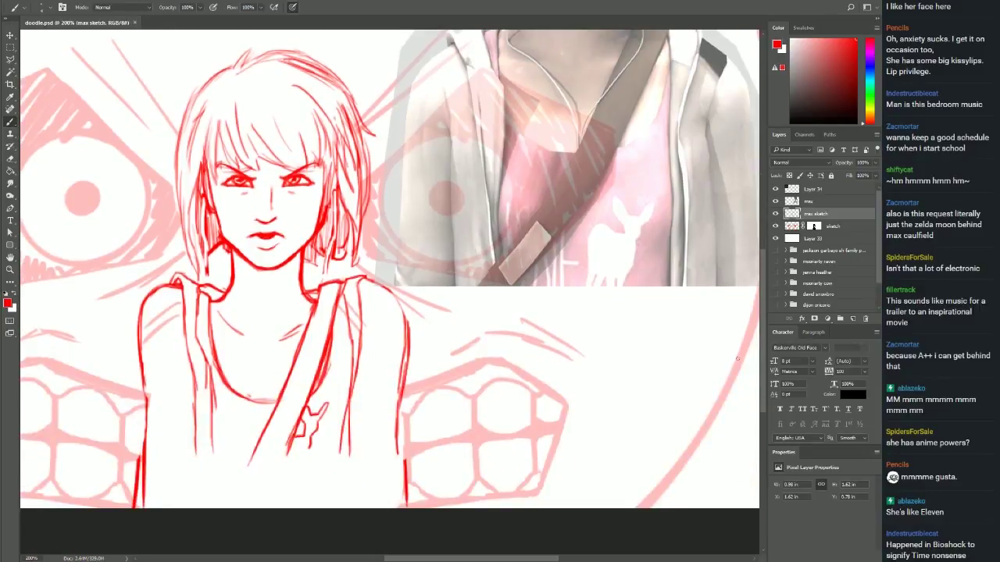
scroll(190, 437, "left", 3)
key("ctrl+z")
left_click_drag(219, 383, 225, 508)
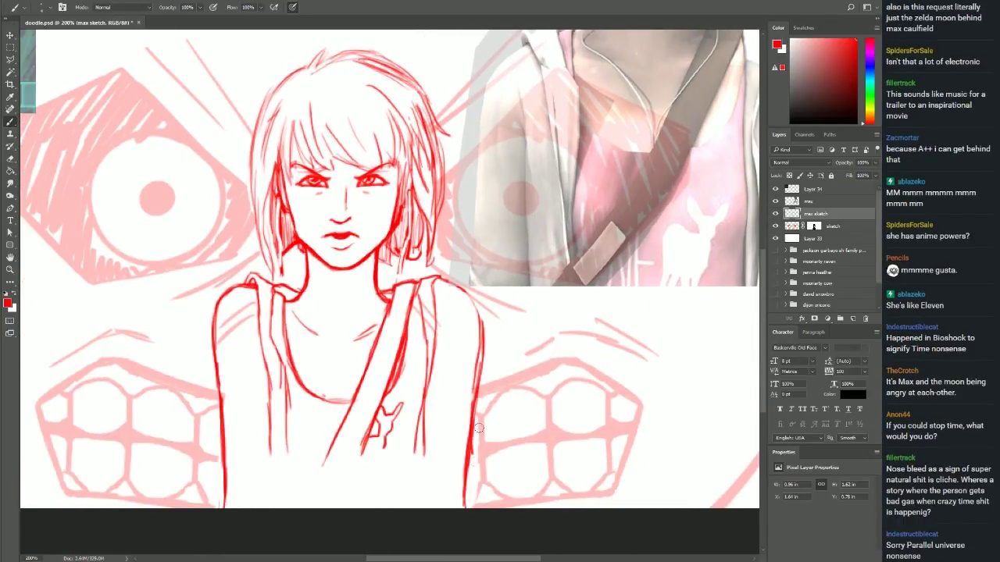
Extend the right torso line and draw both bag-strap edges with fringe marks.
left_click_drag(474, 376, 464, 508)
mouse_move(378, 420)
left_mouse_down()
mouse_move(328, 507)
mouse_move(295, 508)
left_mouse_up()
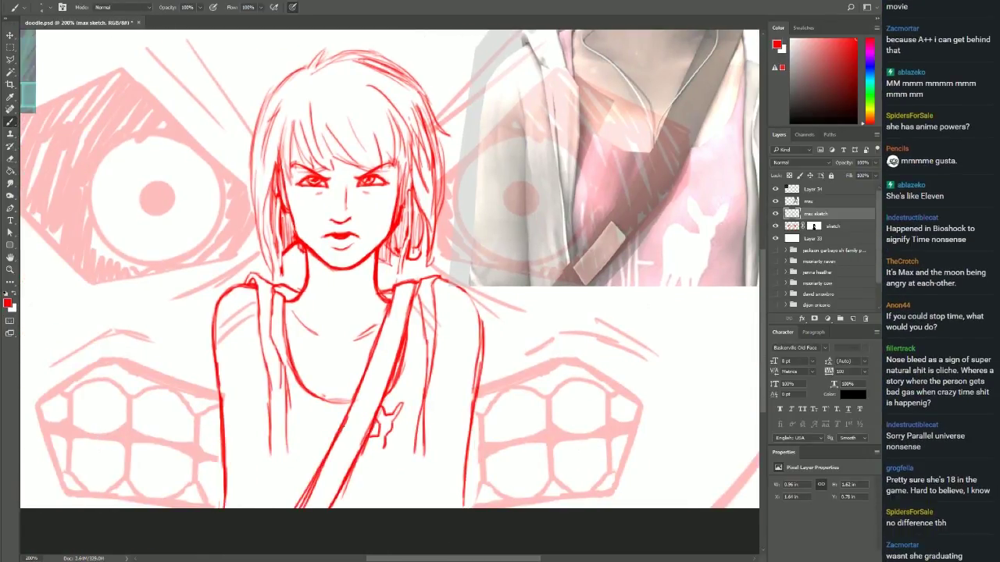
key("ctrl+z")
left_click_drag(350, 412, 293, 508)
mouse_move(388, 445)
left_mouse_down()
mouse_move(361, 491)
mouse_move(416, 508)
left_mouse_up()
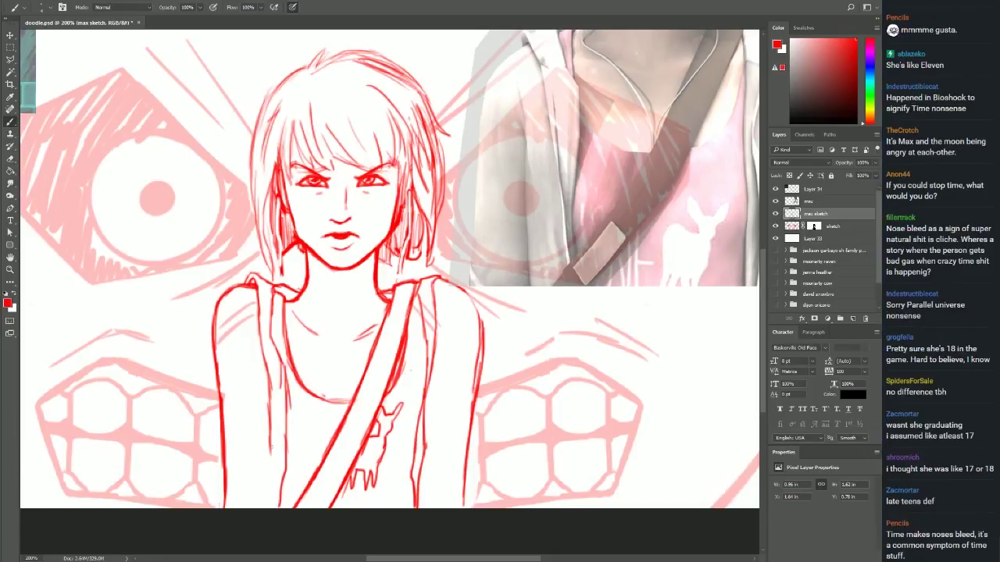
left_click_drag(270, 440, 271, 507)
left_click_drag(257, 486, 234, 504)
left_click_drag(460, 484, 455, 477)
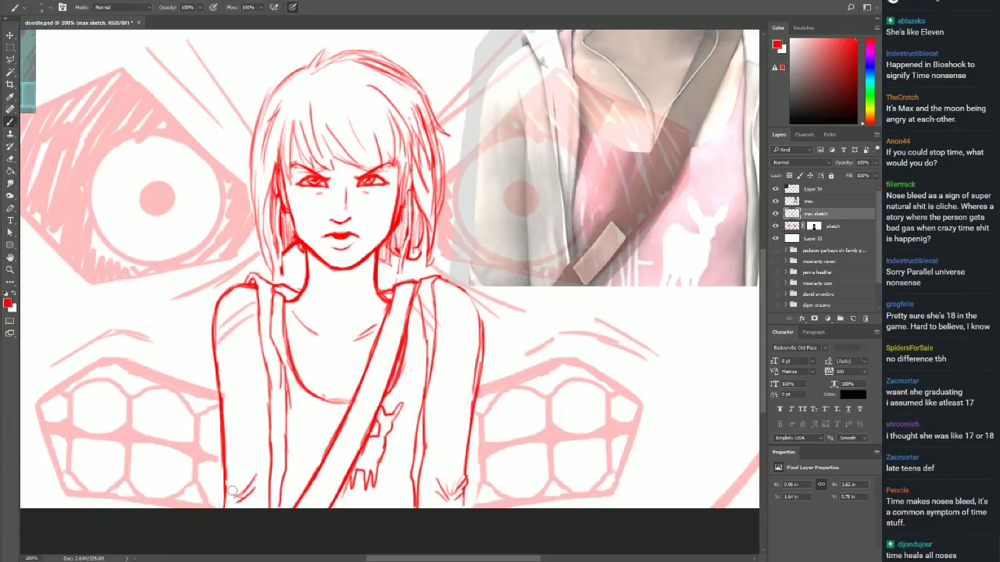
Move the right torso outline left, thicken hair, neck and strap lines, and fit canvas.
key("ctrl+z")
left_click_drag(479, 314, 469, 441)
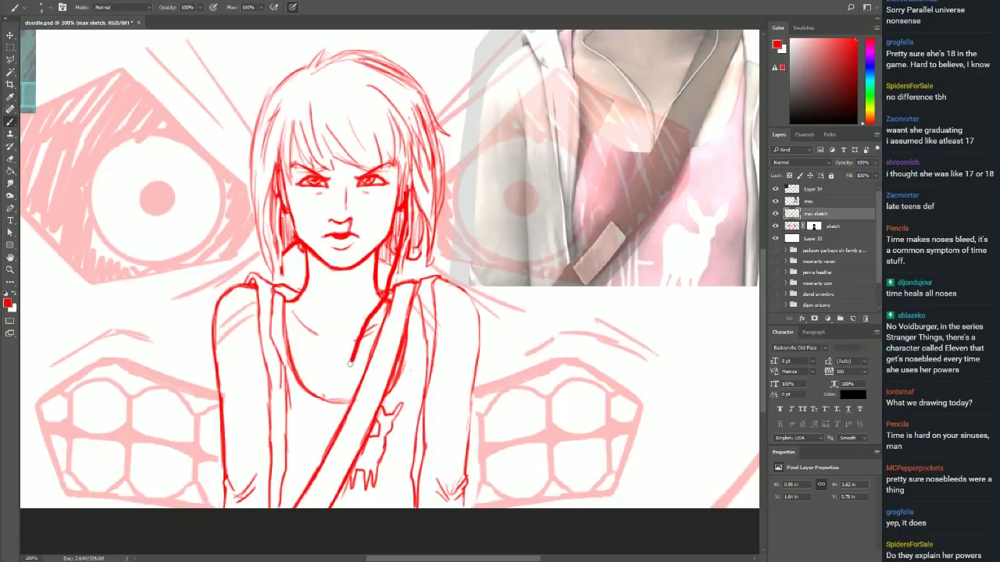
mouse_move(343, 398)
left_mouse_down()
mouse_move(406, 214)
mouse_move(394, 286)
left_mouse_up()
key("ctrl+alt+z")
key("ctrl+alt+z")
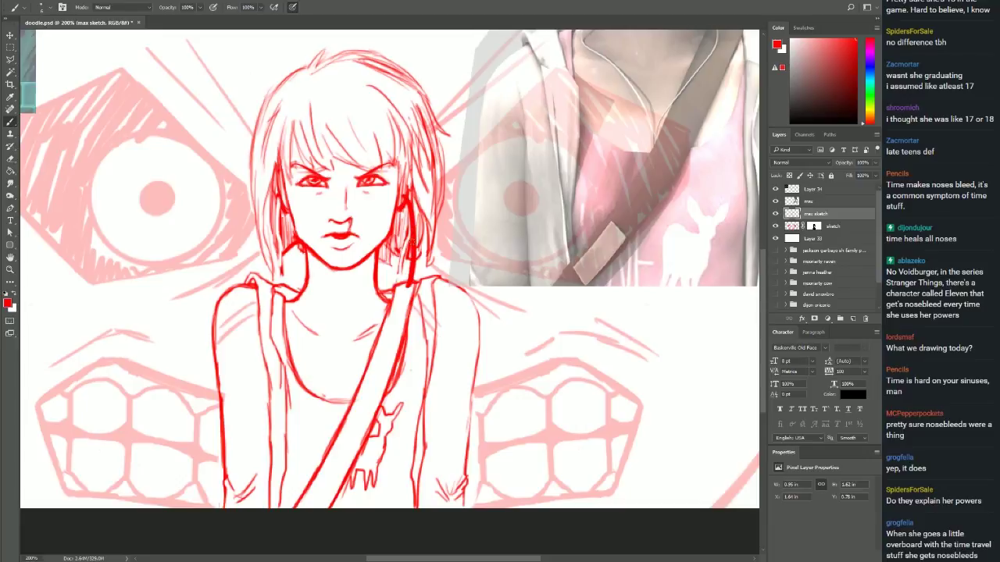
mouse_move(415, 195)
left_mouse_down()
mouse_move(400, 294)
mouse_move(343, 402)
left_mouse_up()
left_click_drag(287, 306, 334, 398)
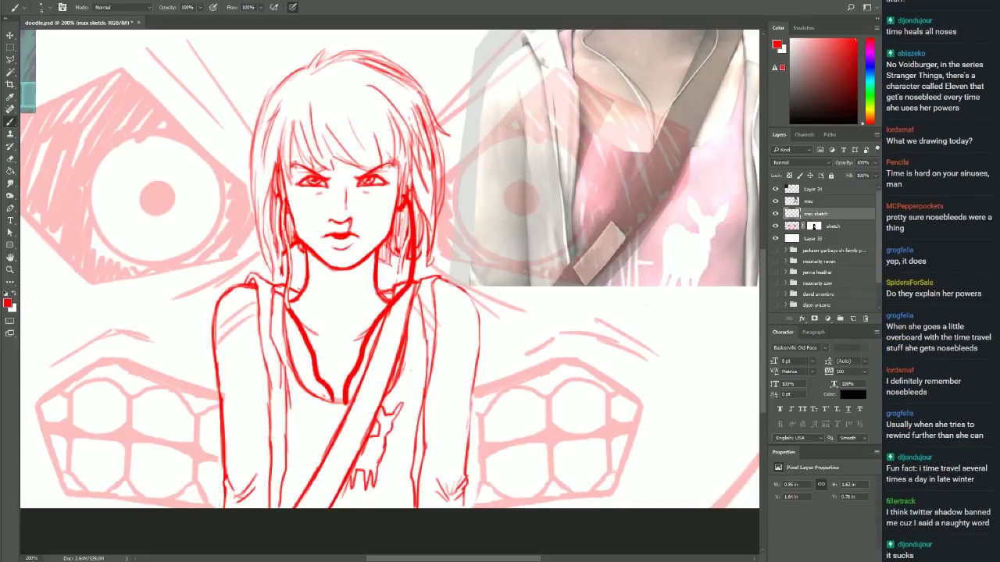
key("ctrl+alt+z")
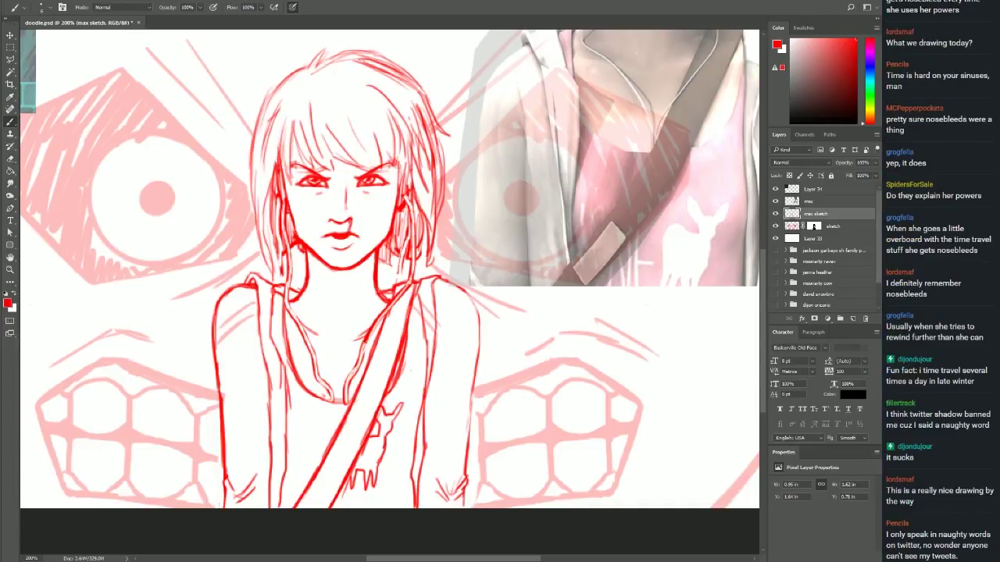
key("z")
key("ctrl+0")
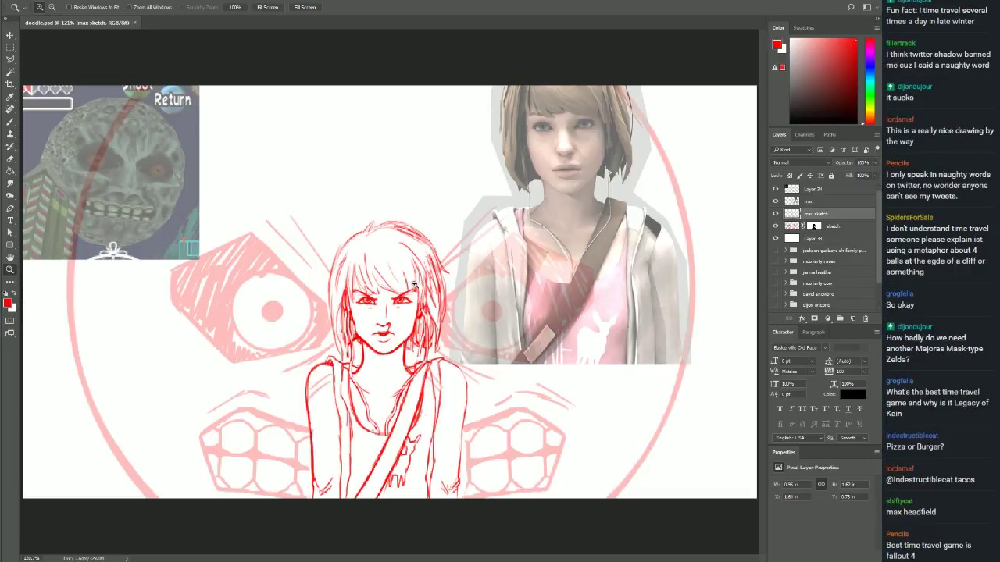
Hide the photo reference layers and select Layer 34.
key("b")
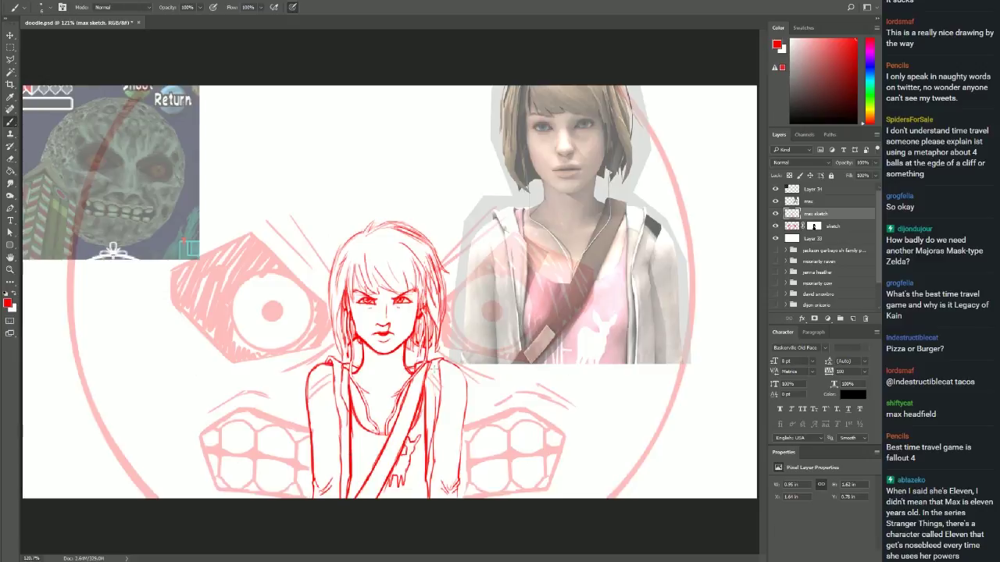
key("alt+bracketleft")
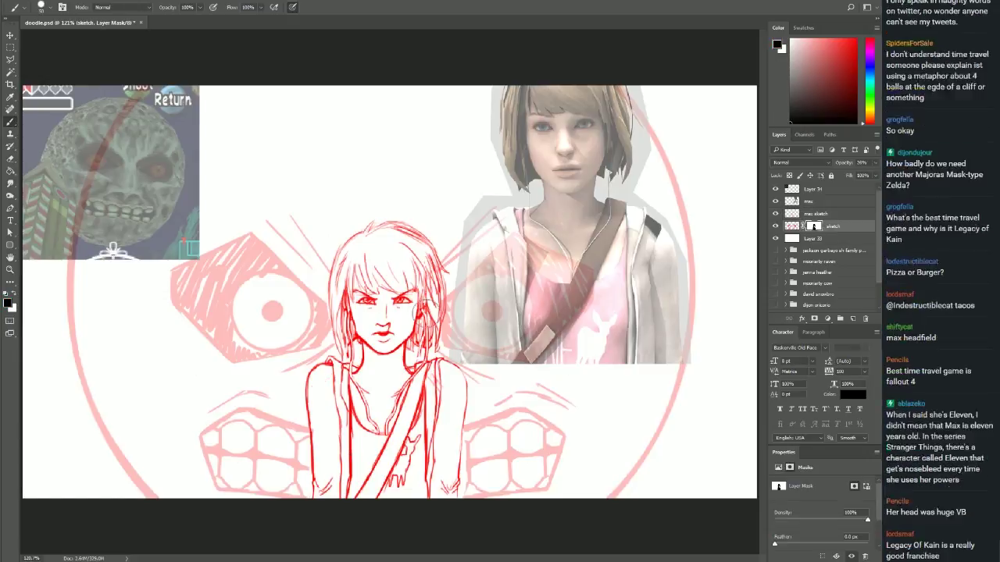
scroll(368, 266, "up", 2)
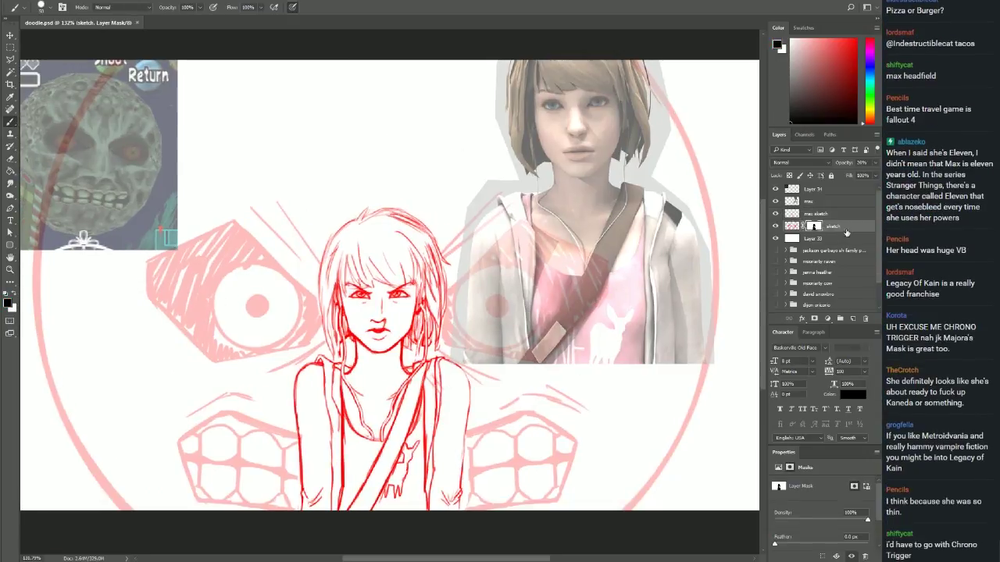
left_click_drag(774, 189, 775, 201)
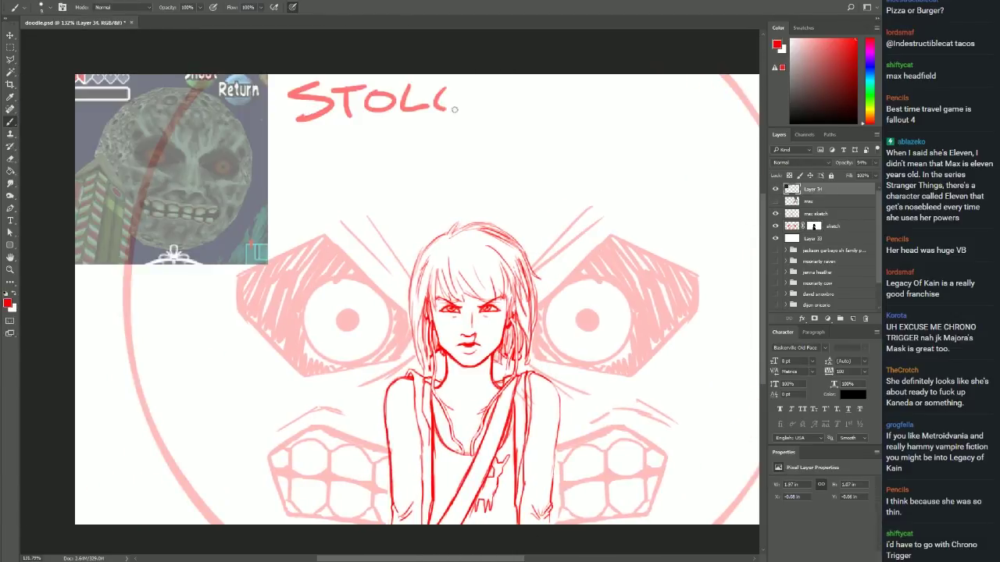
left_click(813, 189)
key("s")
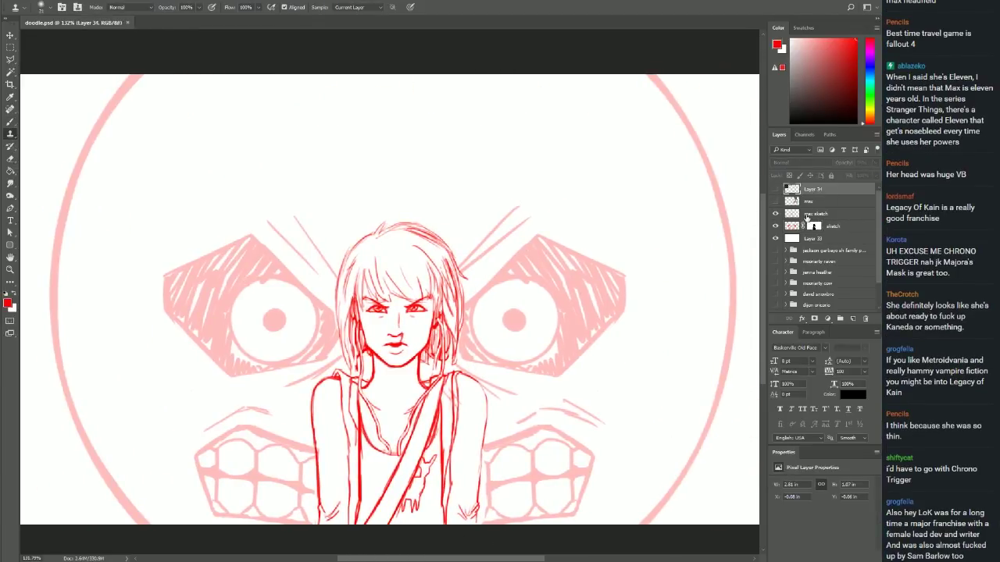
Desaturate the max sketch layer's red lines to dark grey.
left_click(812, 214)
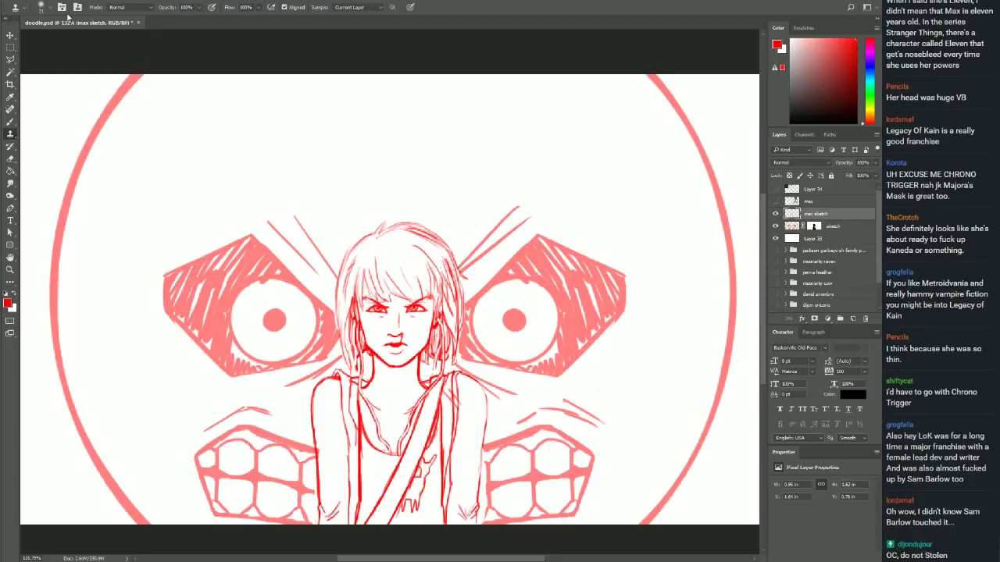
key("ctrl+shift+u")
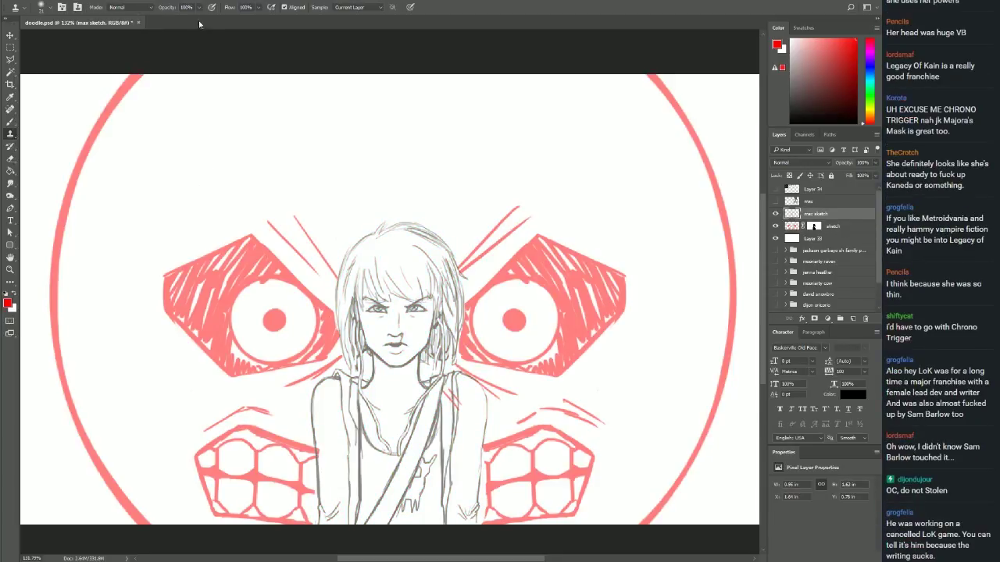
key("i")
scroll(405, 349, "up", 4)
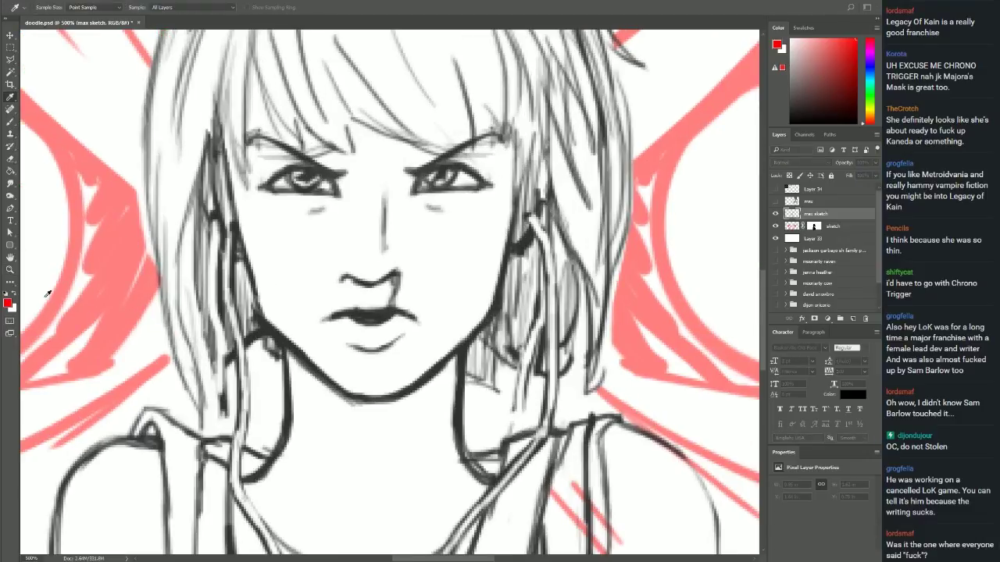
Reset the painting colour to black and return to the Brush tool.
key("d")
key("z")
scroll(736, 196, "up", 3)
key("b")
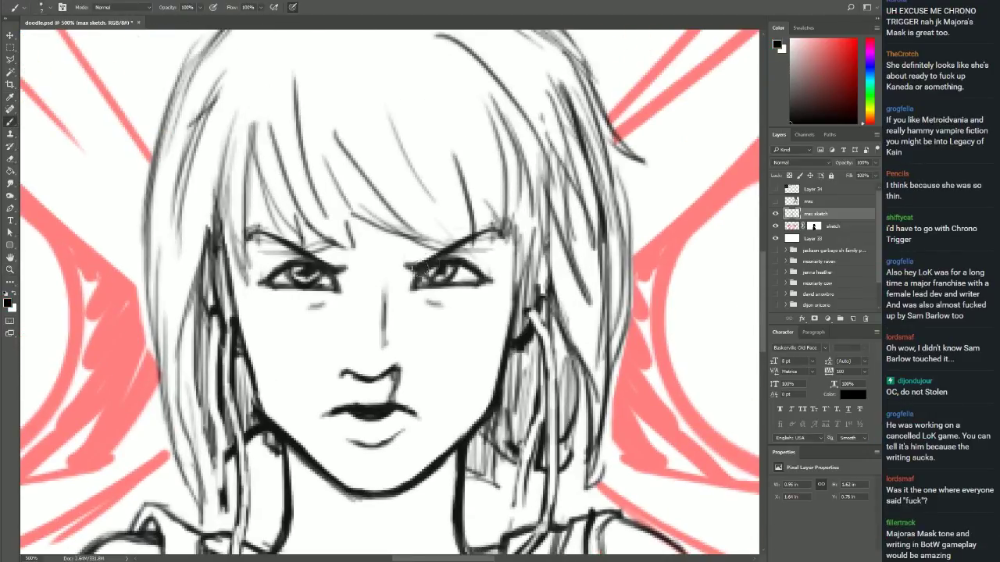
Ink both eyes heavier, darkening the eyebrows and upper and lower lids.
mouse_move(459, 246)
left_mouse_down()
mouse_move(406, 267)
mouse_move(499, 231)
left_mouse_up()
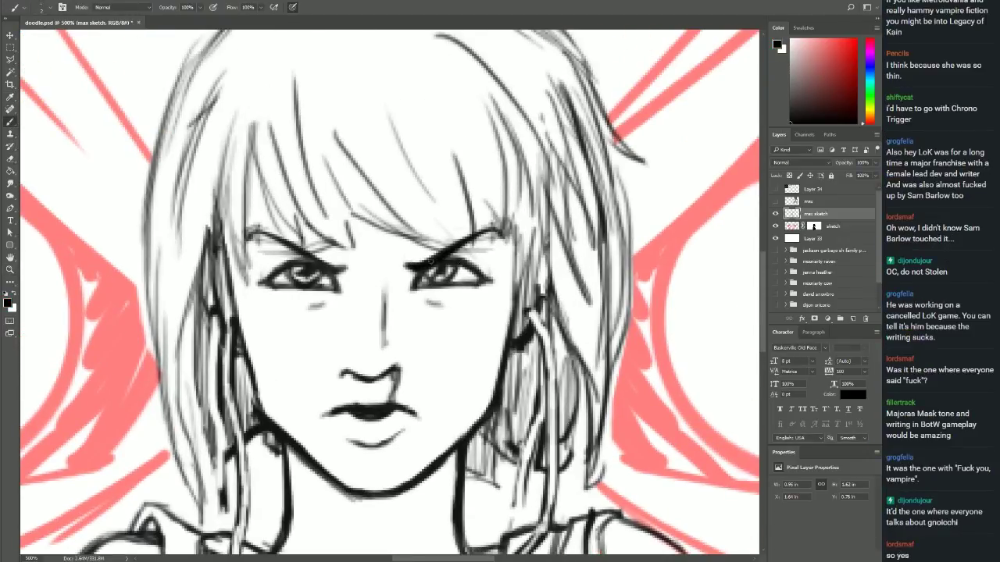
mouse_move(409, 285)
left_mouse_down()
mouse_move(484, 278)
mouse_move(489, 252)
left_mouse_up()
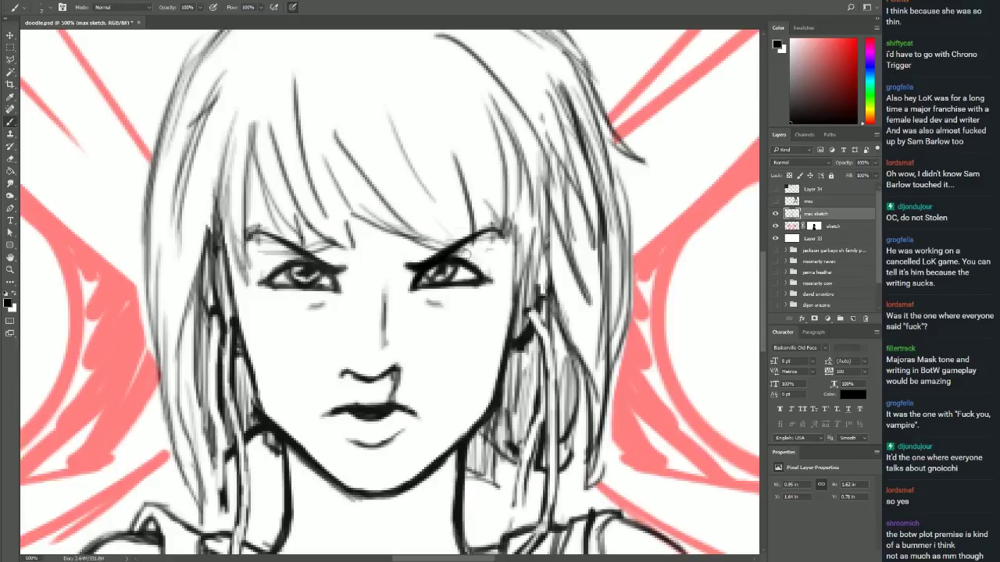
left_click_drag(439, 289, 487, 282)
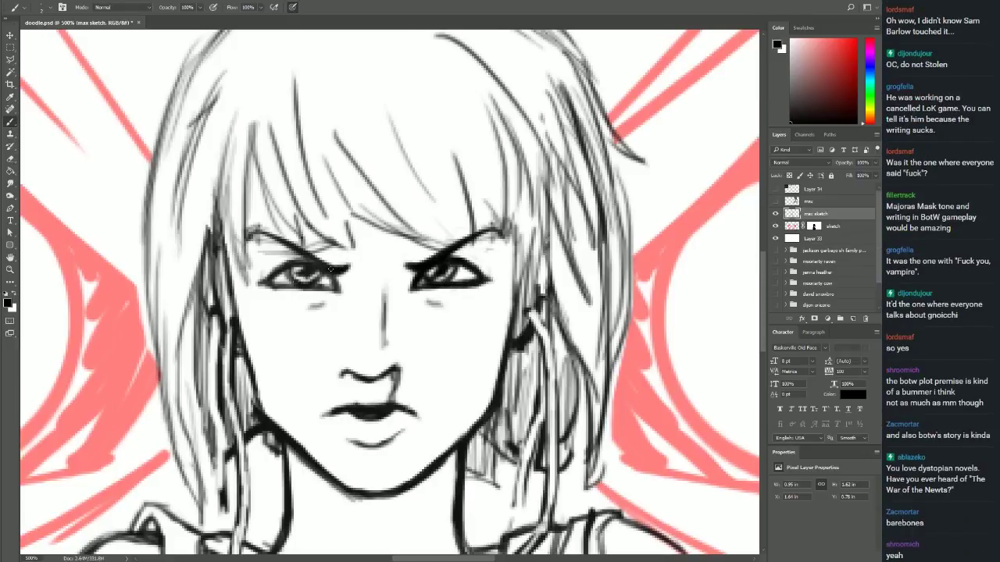
left_click_drag(331, 268, 316, 268)
left_click_drag(255, 226, 272, 227)
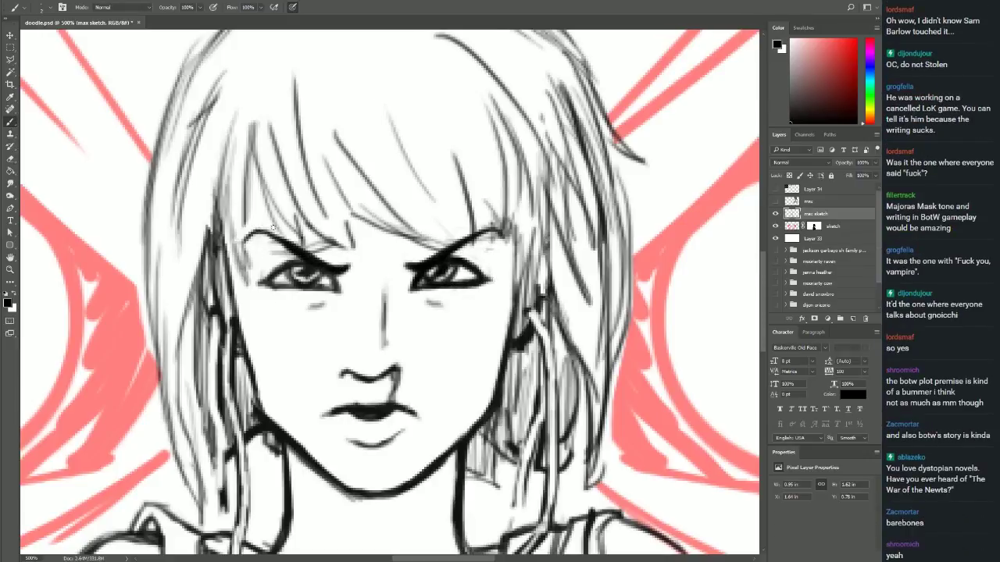
left_click_drag(259, 285, 336, 289)
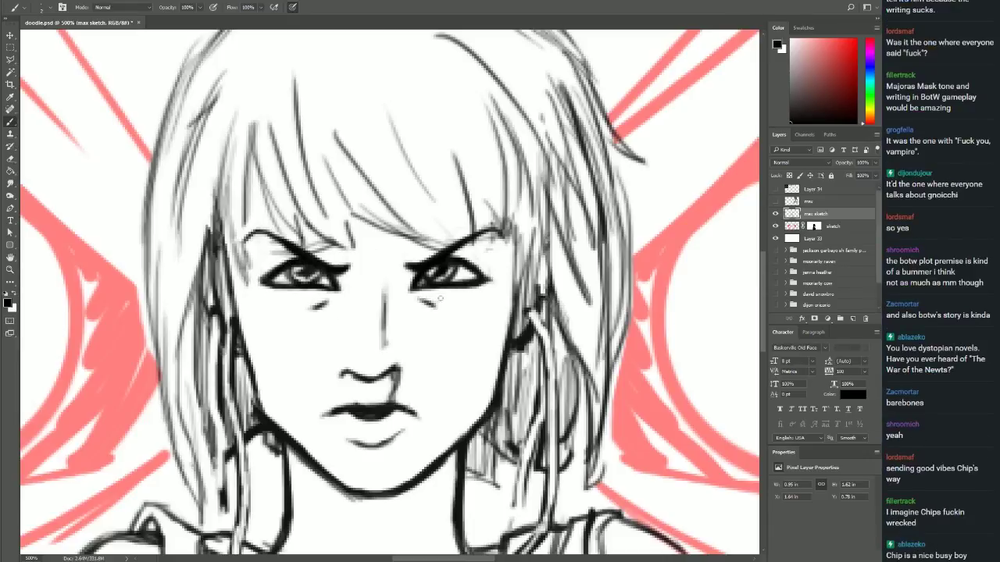
Ink the nose, lips, hair strands by both cheeks and the jawline to the chin.
left_click_drag(383, 287, 381, 349)
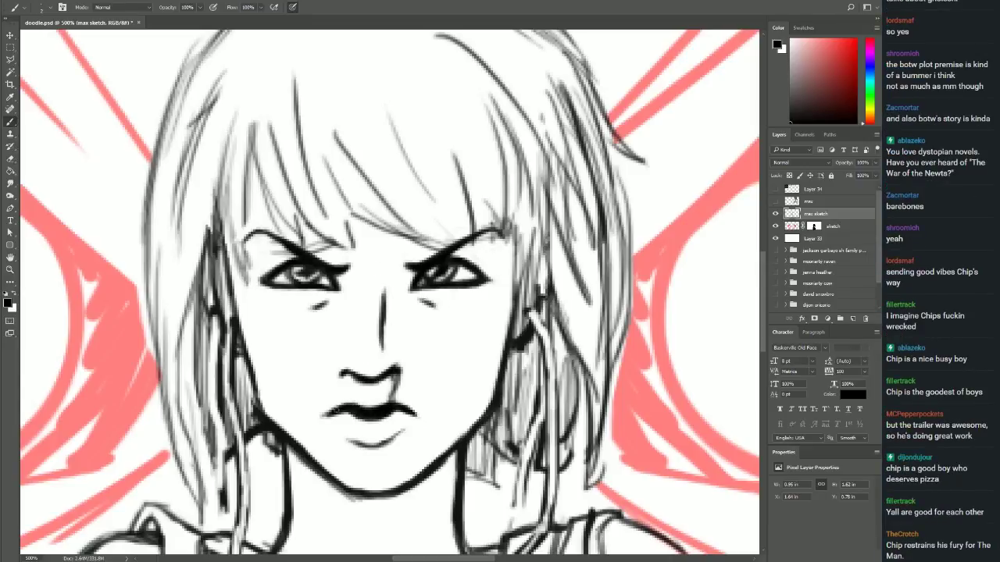
left_click_drag(347, 441, 399, 436)
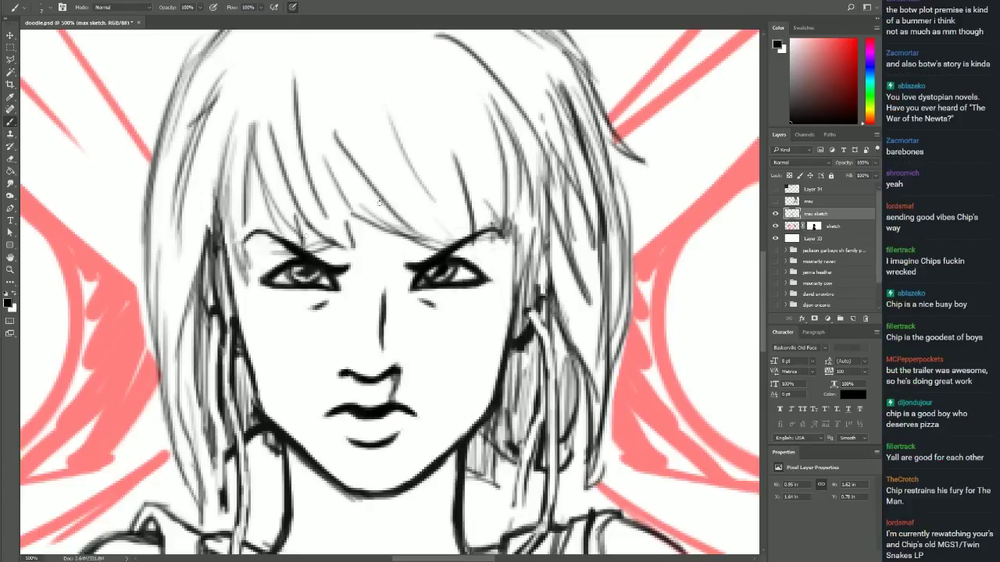
left_click_drag(221, 257, 241, 336)
left_click_drag(217, 238, 262, 411)
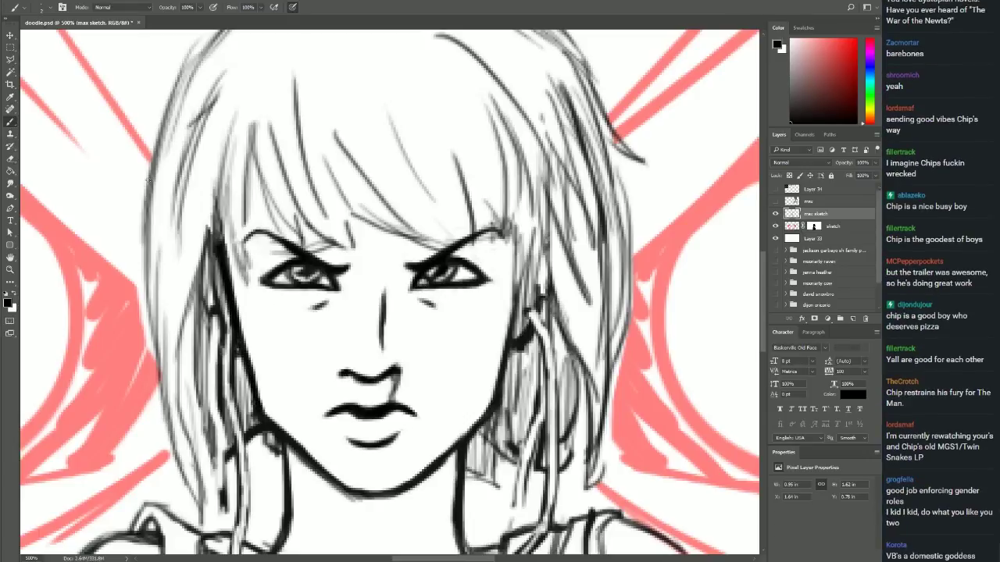
key("ctrl+z")
left_click_drag(248, 345, 238, 408)
mouse_move(505, 298)
left_mouse_down()
mouse_move(513, 357)
mouse_move(492, 414)
left_mouse_up()
mouse_move(287, 445)
left_mouse_down()
mouse_move(393, 500)
mouse_move(407, 489)
left_mouse_up()
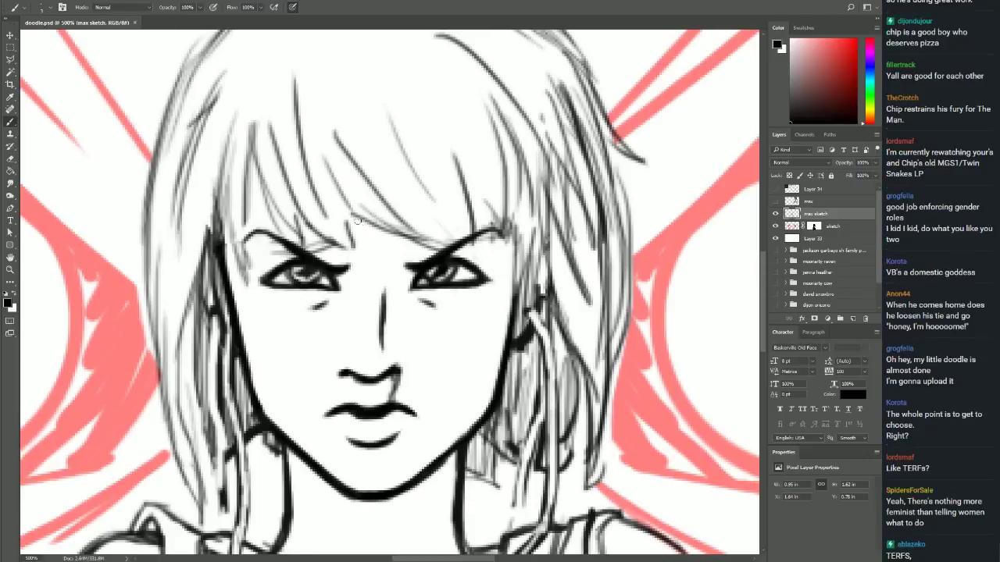
Ink fringe strands across the forehead and above the right eyebrow, redoing bad strokes.
mouse_move(345, 213)
left_mouse_down()
mouse_move(445, 244)
mouse_move(477, 220)
left_mouse_up()
left_click_drag(474, 254, 506, 213)
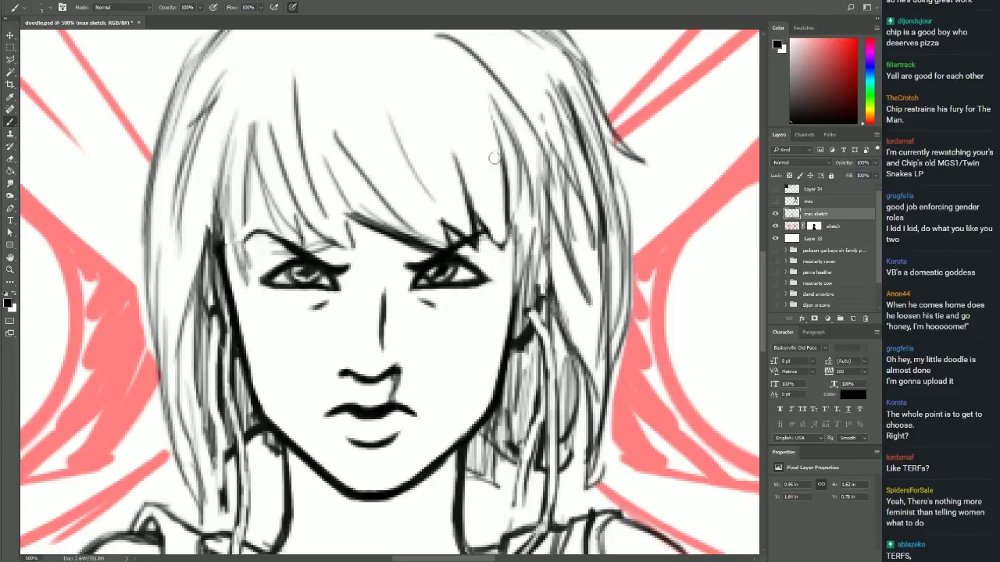
left_click_drag(494, 114, 511, 225)
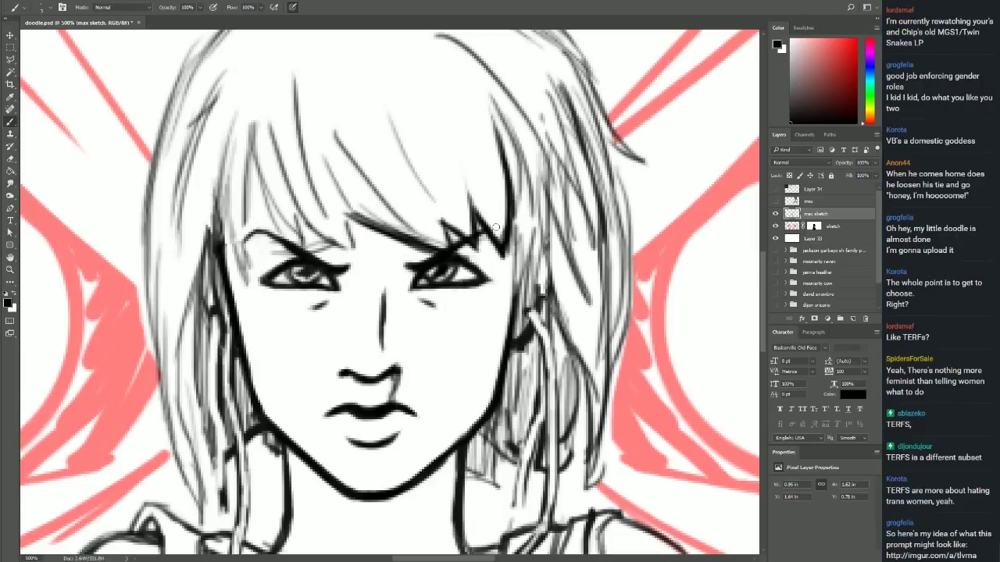
left_click_drag(461, 178, 474, 211)
left_click_drag(331, 184, 403, 234)
key("ctrl+z")
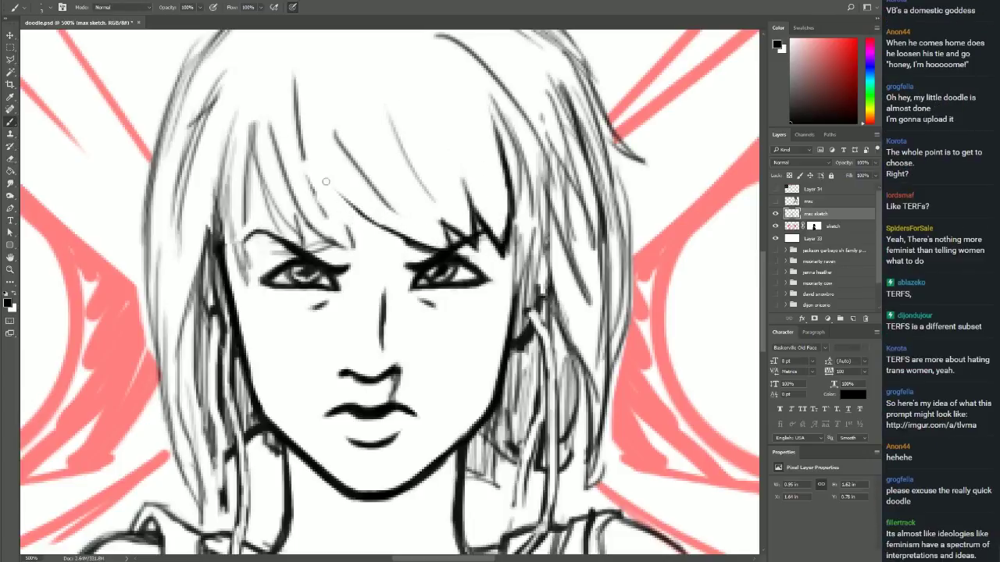
left_click_drag(317, 182, 373, 235)
key("ctrl+z")
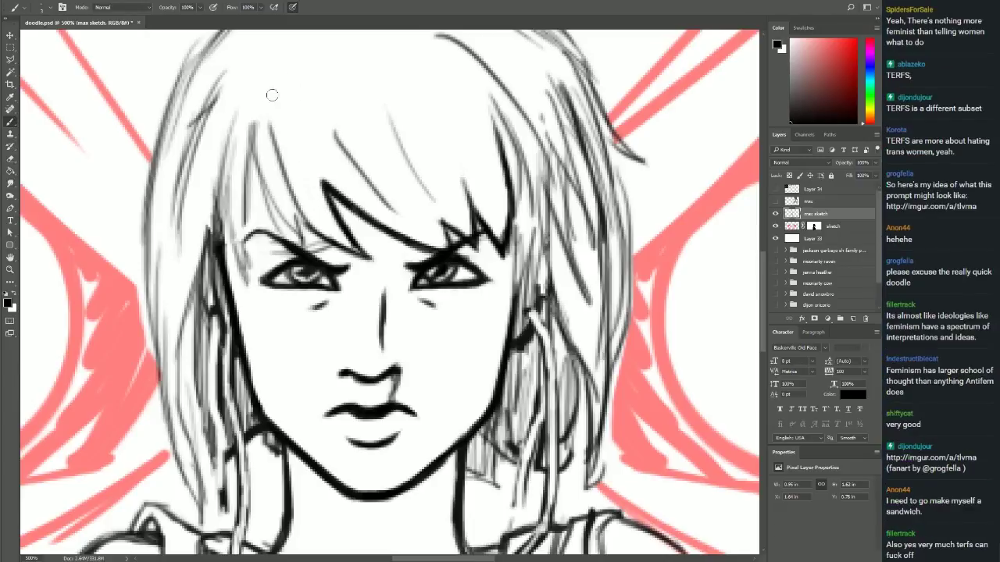
mouse_move(305, 131)
left_mouse_down()
mouse_move(330, 200)
mouse_move(310, 255)
left_mouse_up()
key("ctrl+z")
Draw hair strokes down toward and beside the left eye, retrying failed ones.
left_click_drag(242, 170, 302, 249)
left_click_drag(292, 212, 311, 254)
key("ctrl+z")
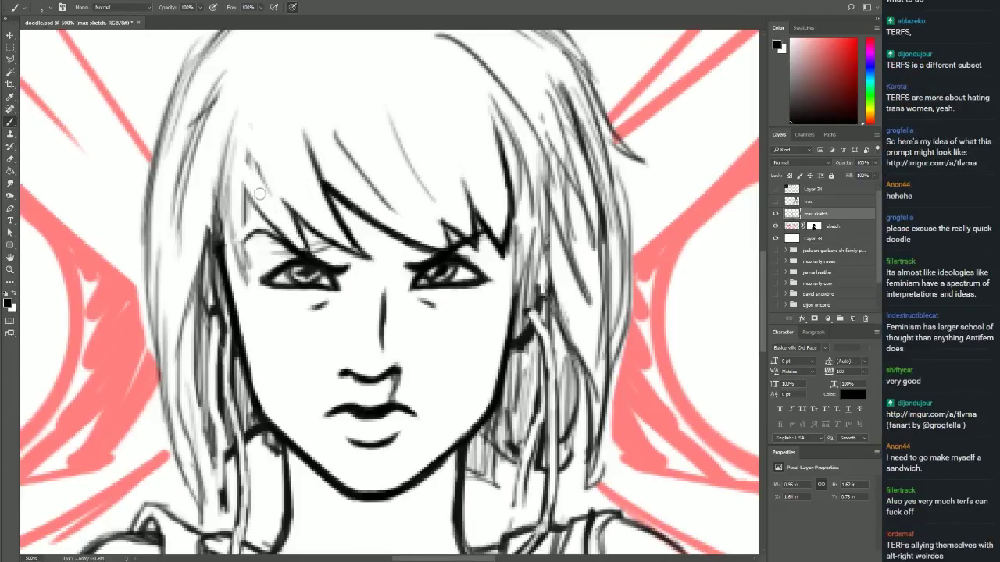
key("ctrl+z")
key("ctrl+z")
left_click_drag(257, 187, 234, 265)
key("ctrl+z")
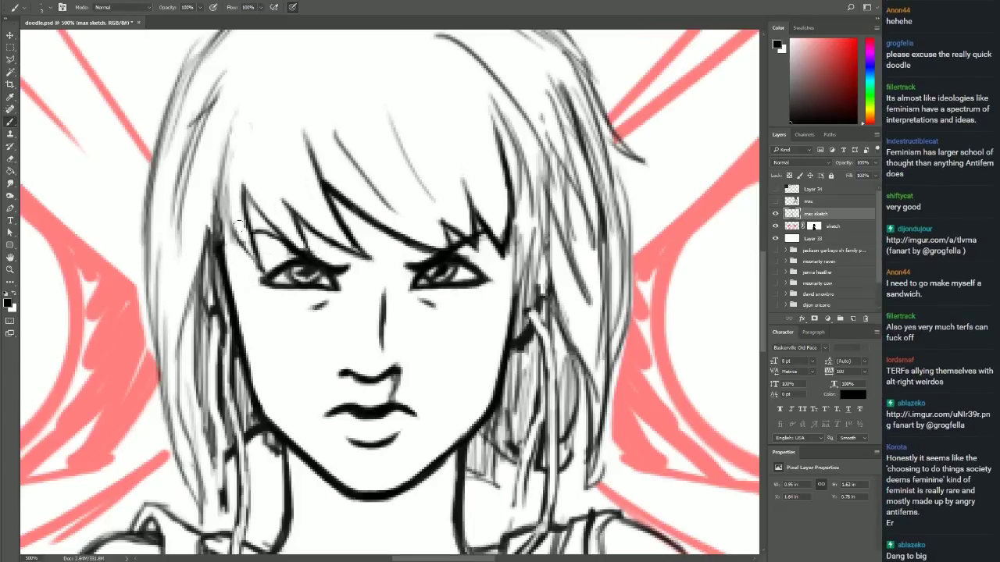
key("ctrl+z")
mouse_move(249, 178)
left_mouse_down()
mouse_move(219, 265)
mouse_move(228, 348)
left_mouse_up()
Redraw dark hair strands running down the face's left side.
left_click_drag(220, 94, 204, 336)
left_click_drag(239, 315, 222, 395)
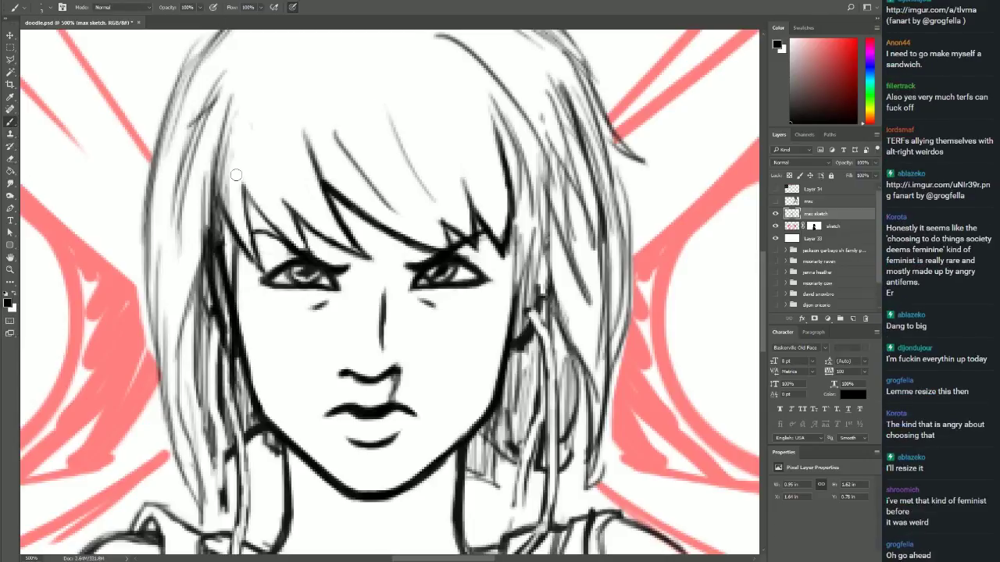
key("ctrl+z")
key("ctrl+z")
left_click_drag(239, 237, 226, 367)
left_click_drag(231, 88, 205, 343)
key("ctrl+z")
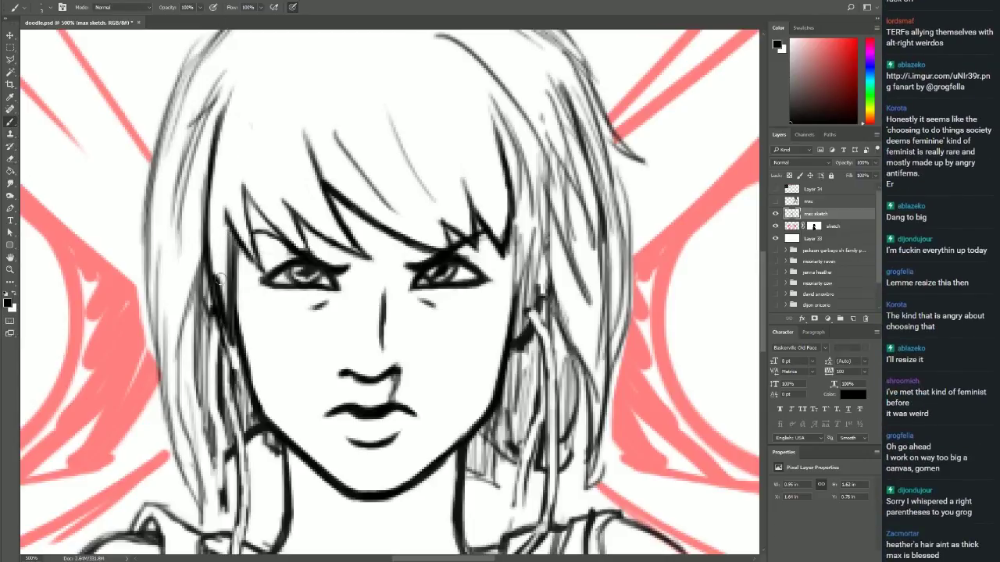
key("ctrl+z")
Ink thicker strands from the top of the head down the left side.
key("ctrl+z")
mouse_move(235, 227)
left_mouse_down()
mouse_move(232, 346)
mouse_move(206, 336)
left_mouse_up()
key("ctrl+z")
left_click_drag(217, 195, 198, 311)
mouse_move(233, 87)
left_mouse_down()
mouse_move(208, 283)
mouse_move(204, 225)
left_mouse_up()
key("ctrl+z")
key("ctrl+z")
key("ctrl+z")
key("ctrl+z")
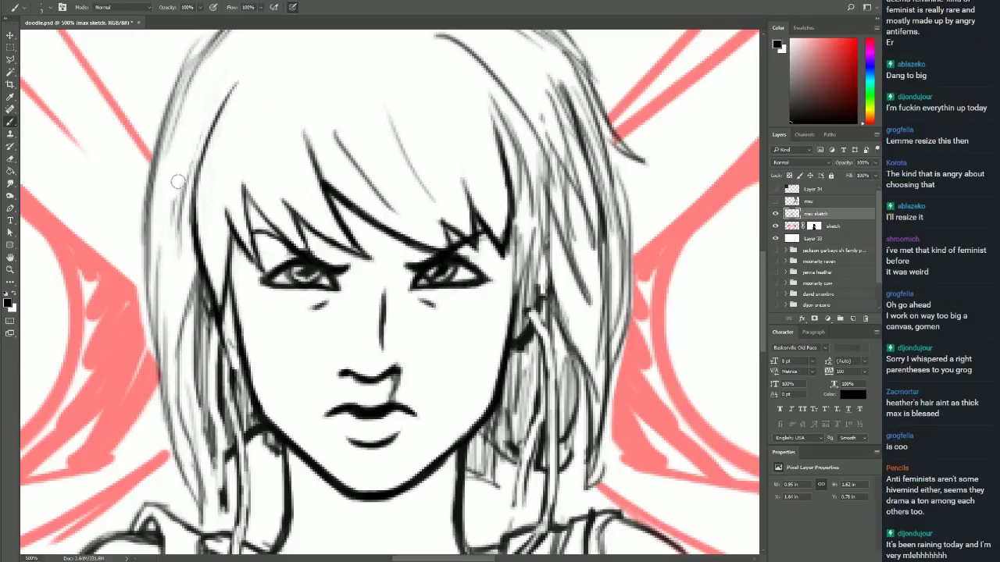
left_click_drag(212, 176, 230, 232)
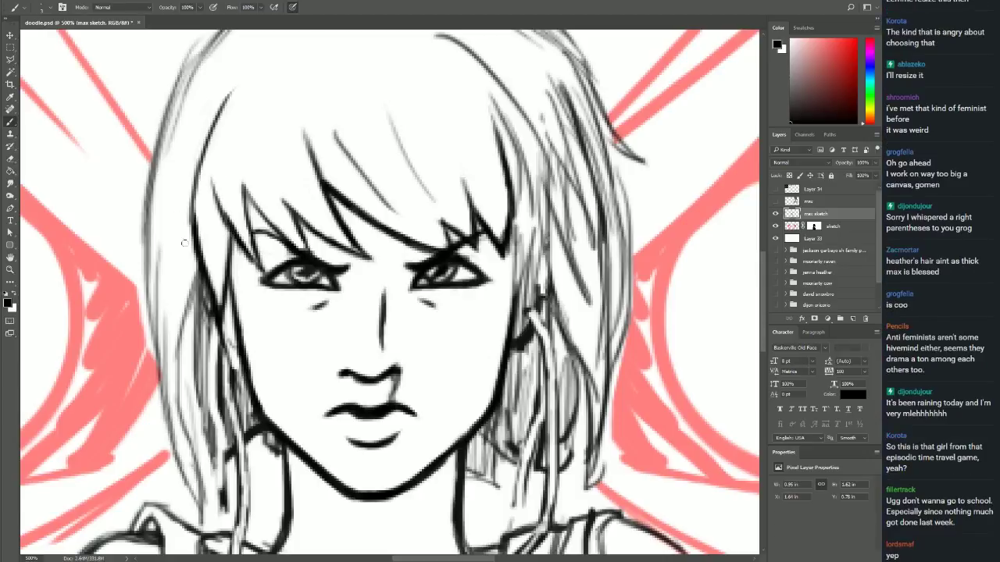
left_click_drag(234, 301, 222, 367)
key("ctrl+z")
key("ctrl+z")
left_click_drag(223, 283, 205, 364)
left_click_drag(201, 270, 181, 375)
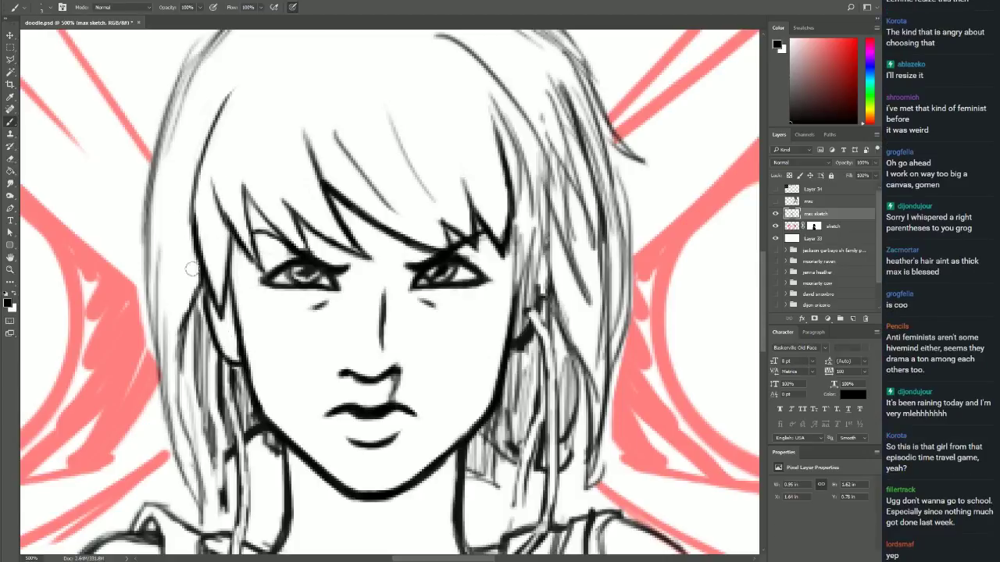
Ink hair strands along the face's right side near the cheek and bangs.
left_click_drag(518, 216, 490, 340)
left_click_drag(509, 301, 485, 342)
left_click_drag(547, 178, 516, 336)
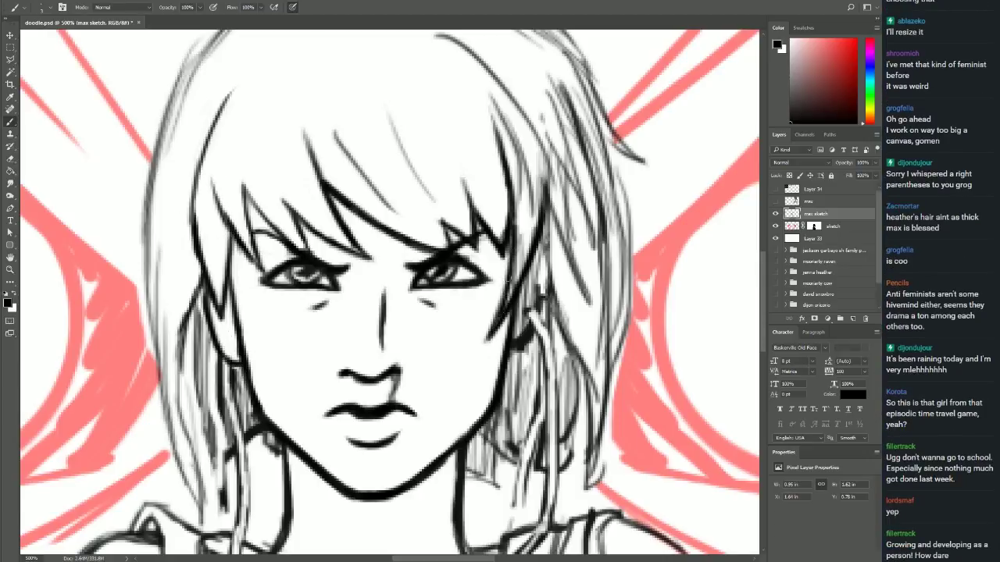
mouse_move(519, 219)
left_mouse_down()
mouse_move(492, 331)
mouse_move(500, 262)
left_mouse_up()
key("ctrl+z")
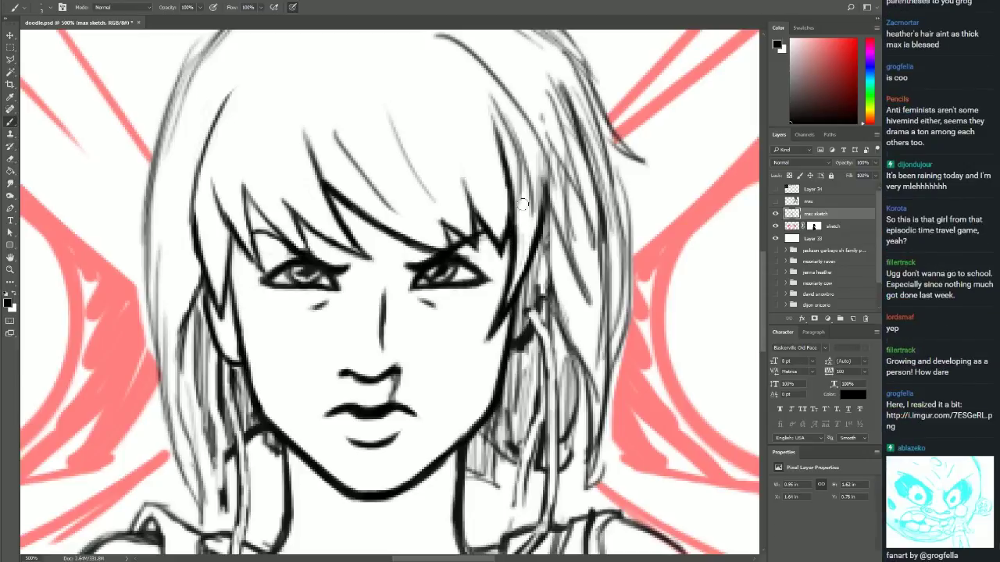
key("ctrl+z")
left_click_drag(549, 153, 537, 223)
mouse_move(553, 136)
left_mouse_down()
mouse_move(541, 208)
mouse_move(540, 198)
left_mouse_up()
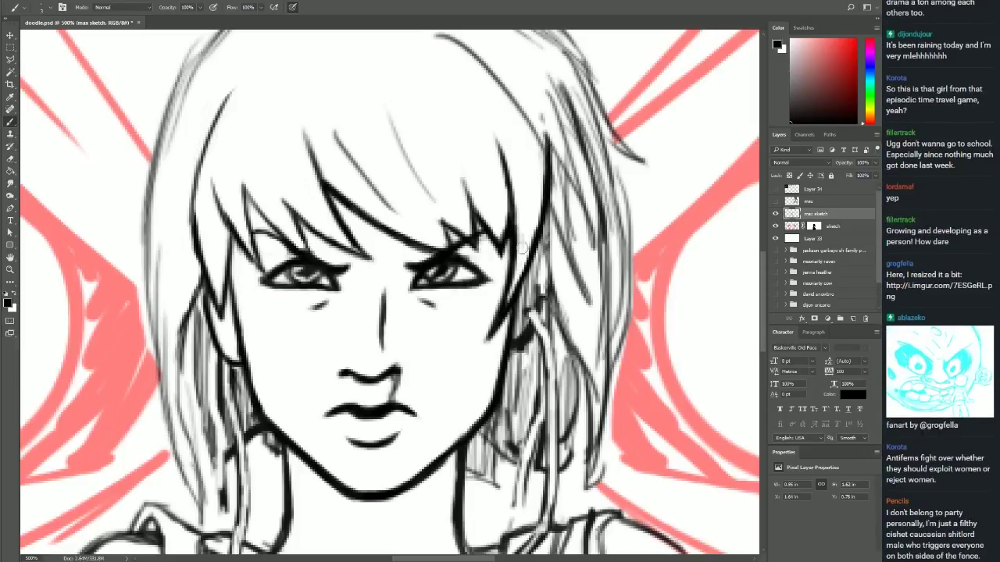
key("ctrl+z")
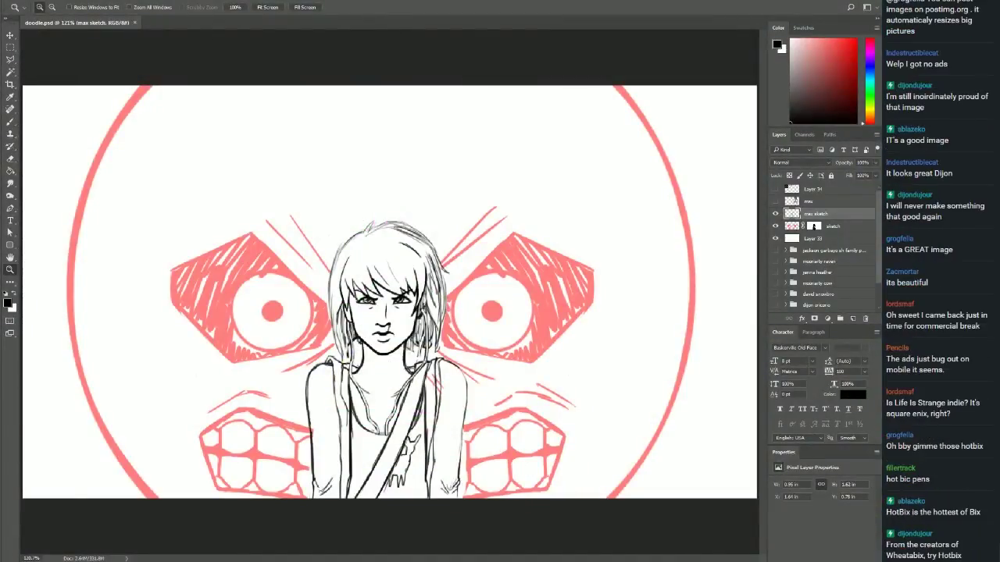
Zoom in on the face and try inking the left hair edge, undoing the strokes.
key("ctrl+plus")
key("ctrl+plus")
key("ctrl+plus")
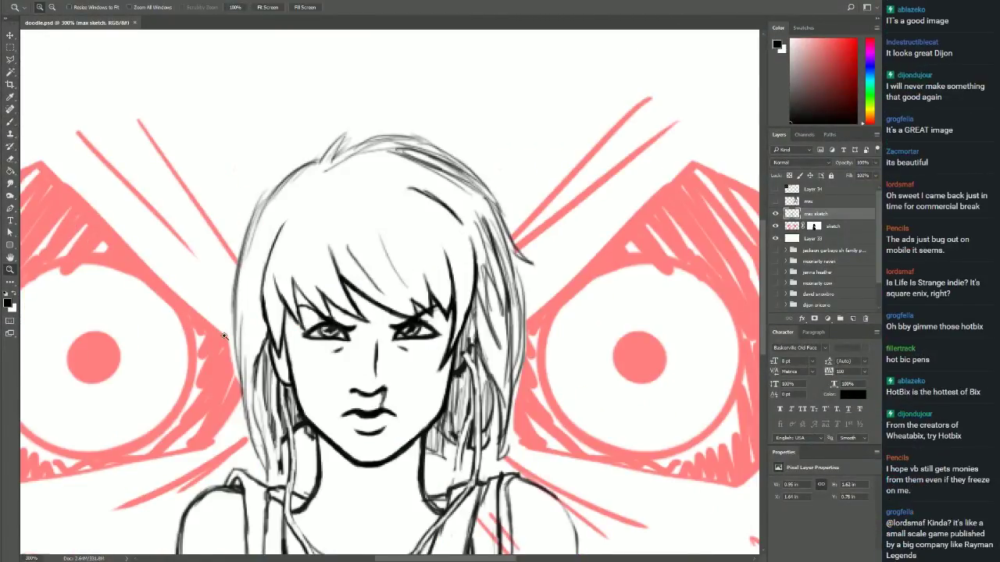
key("ctrl+plus")
key("ctrl+plus")
key("b")
left_click_drag(318, 149, 277, 266)
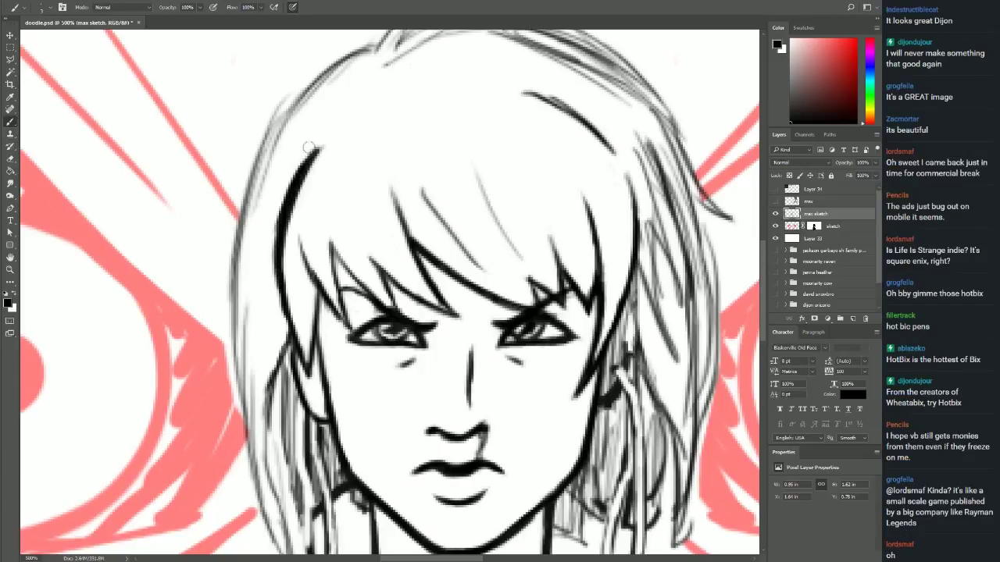
key("ctrl+z")
mouse_move(316, 149)
left_mouse_down()
mouse_move(285, 268)
mouse_move(320, 386)
left_mouse_up()
key("ctrl+z")
key("ctrl+z")
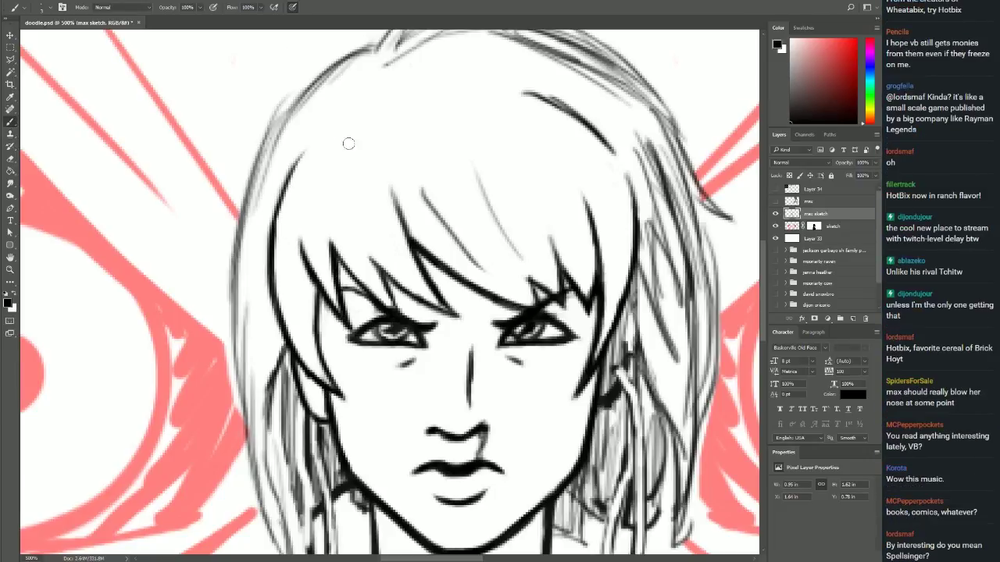
Ink strands in the bangs and a thick strand over the upper-right sketch line.
key("ctrl+z")
left_click_drag(381, 166, 411, 233)
key("ctrl+z")
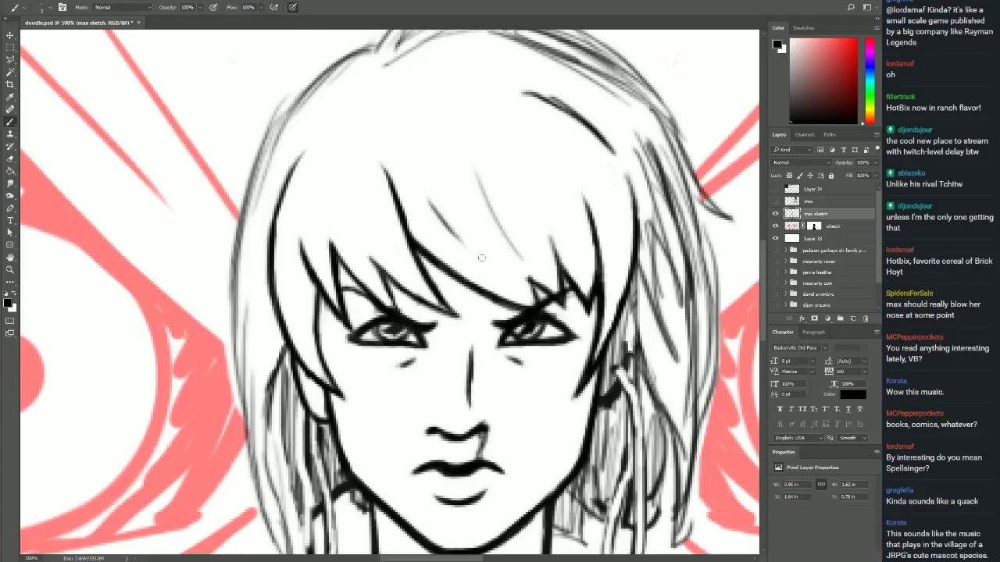
left_click_drag(426, 196, 484, 267)
key("ctrl+z")
left_click_drag(471, 146, 512, 241)
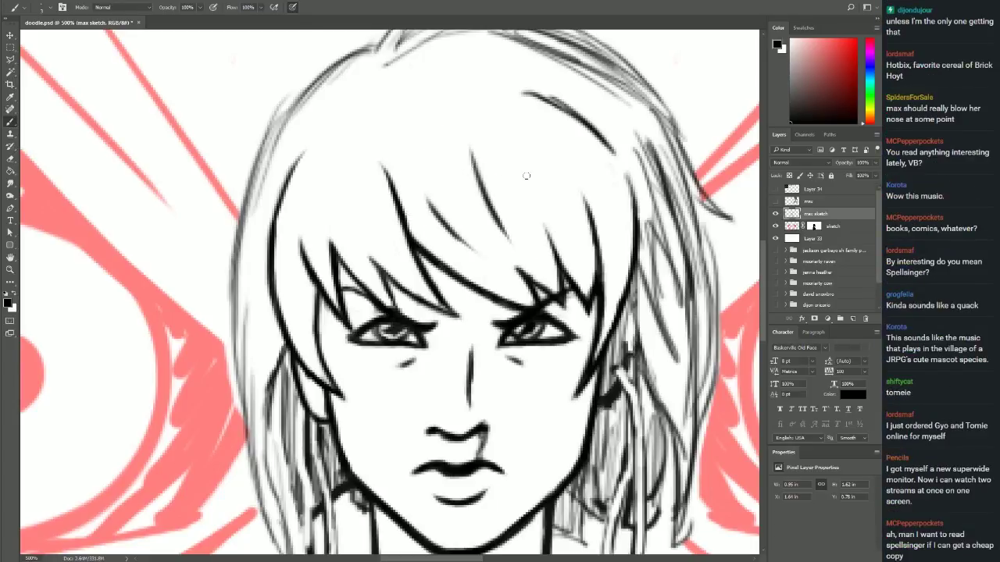
left_click_drag(524, 89, 615, 153)
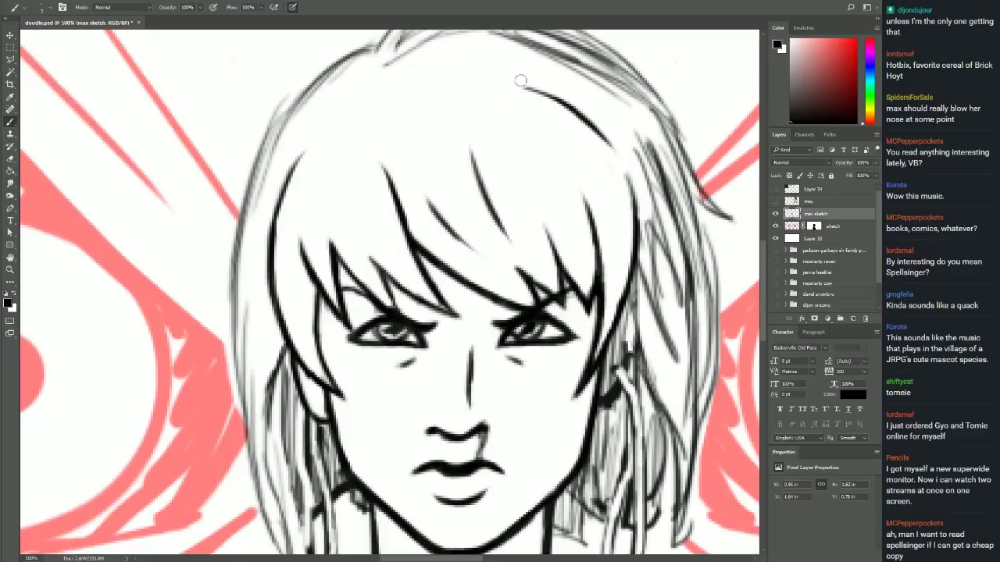
Ink tapered strands across the top of the head and the hair's right outline.
scroll(585, 245, "down", 5)
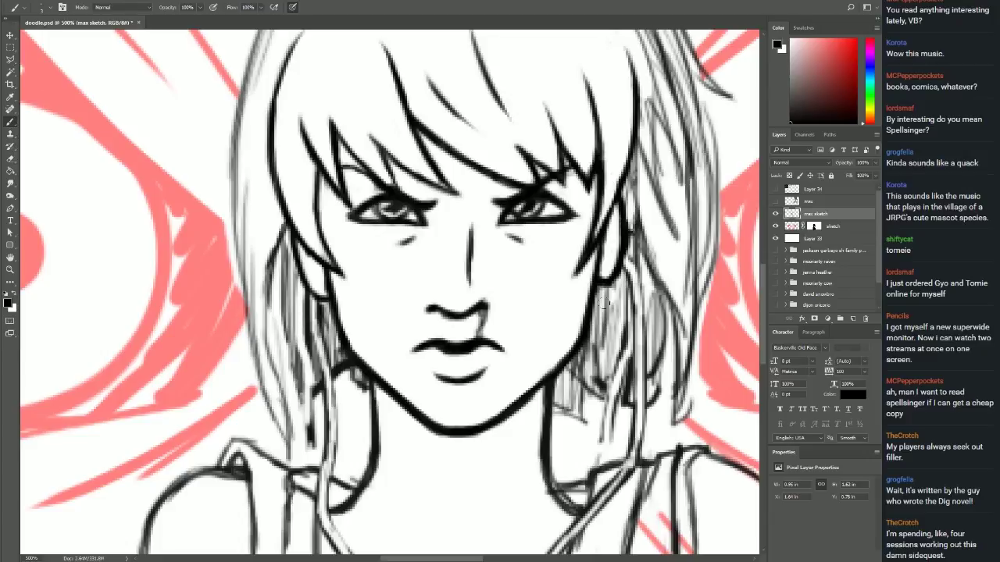
scroll(390, 289, "up", 8)
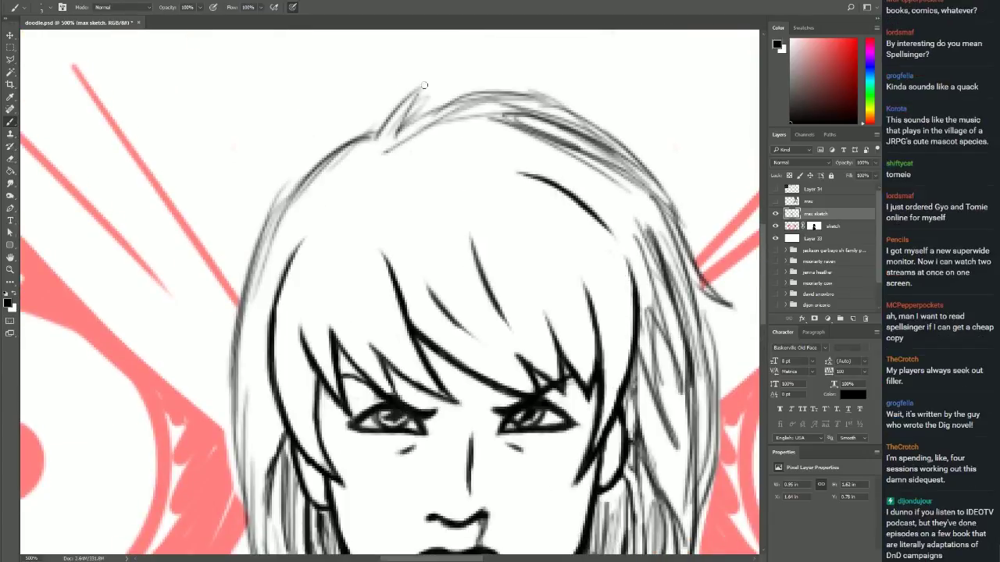
left_click_drag(382, 134, 432, 82)
mouse_move(391, 136)
left_mouse_down()
mouse_move(461, 92)
mouse_move(550, 83)
mouse_move(484, 85)
mouse_move(606, 133)
left_mouse_up()
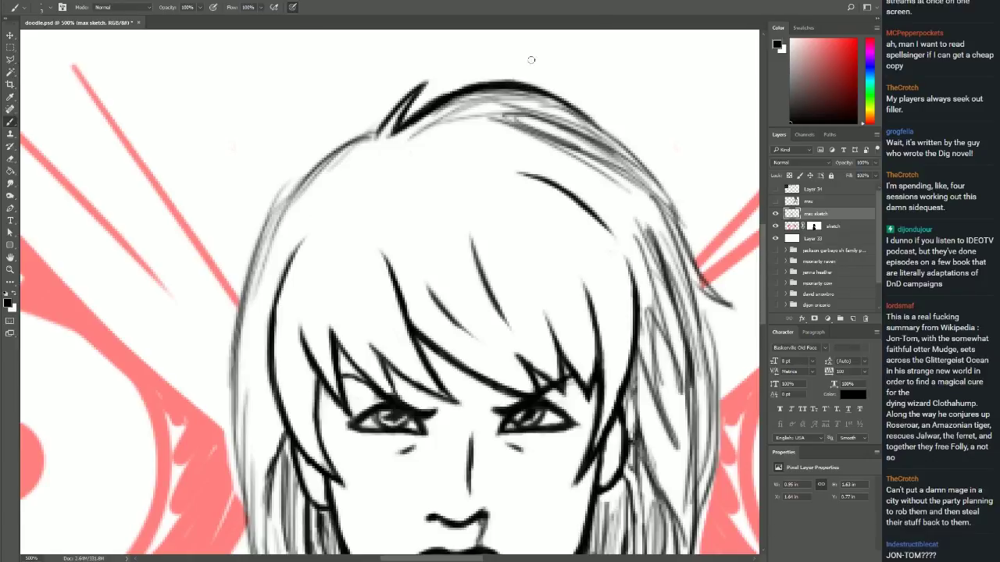
mouse_move(562, 105)
left_mouse_down()
mouse_move(672, 201)
mouse_move(730, 306)
left_mouse_up()
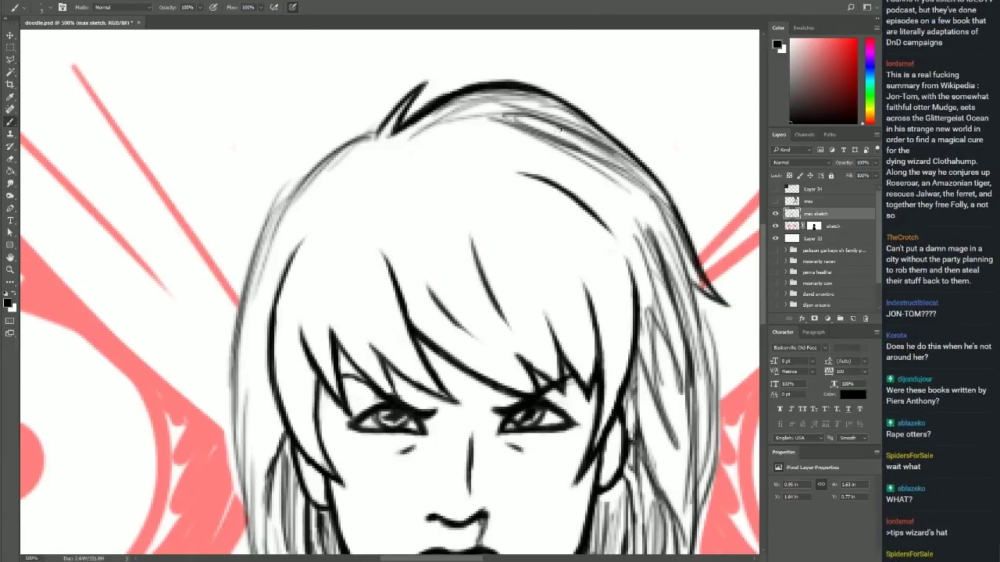
mouse_move(523, 106)
left_mouse_down()
mouse_move(625, 163)
mouse_move(586, 146)
left_mouse_up()
left_click_drag(535, 124, 648, 179)
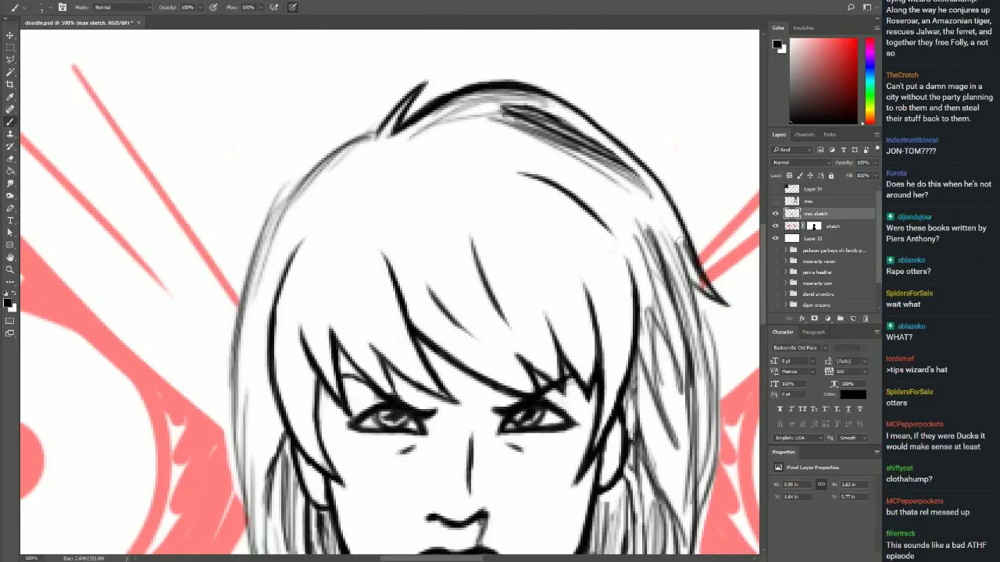
Replace the upper-head strands with a thicker right outline and crown hatching.
key("ctrl+alt+z")
key("ctrl+alt+z")
key("ctrl+alt+z")
key("ctrl+alt+z")
key("ctrl+alt+z")
key("ctrl+alt+z")
key("ctrl+alt+z")
key("ctrl+alt+z")
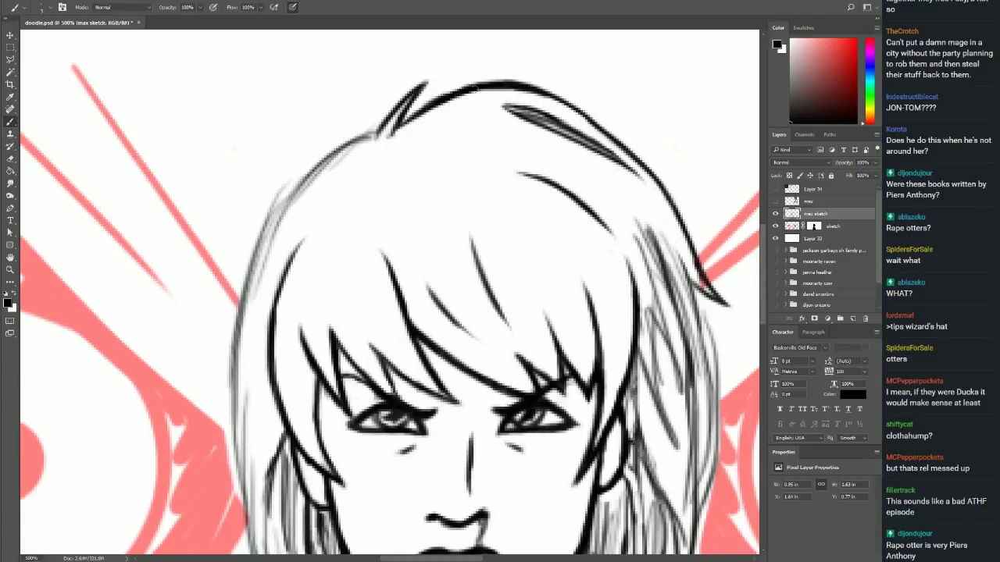
left_click_drag(613, 129, 700, 267)
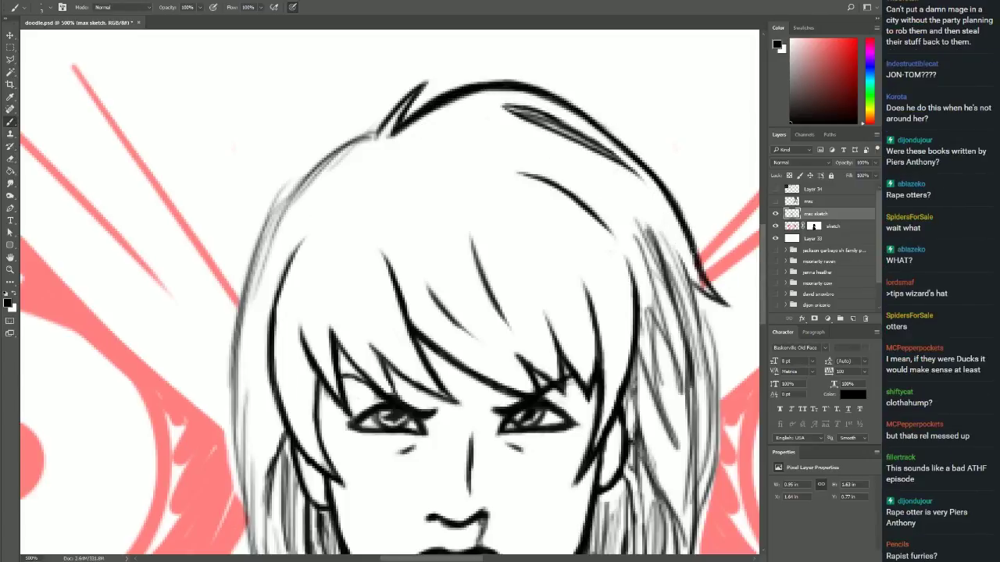
key("ctrl+alt+z")
mouse_move(500, 106)
left_mouse_down()
mouse_move(625, 162)
mouse_move(524, 111)
left_mouse_up()
key("ctrl+alt+z")
key("ctrl+alt+z")
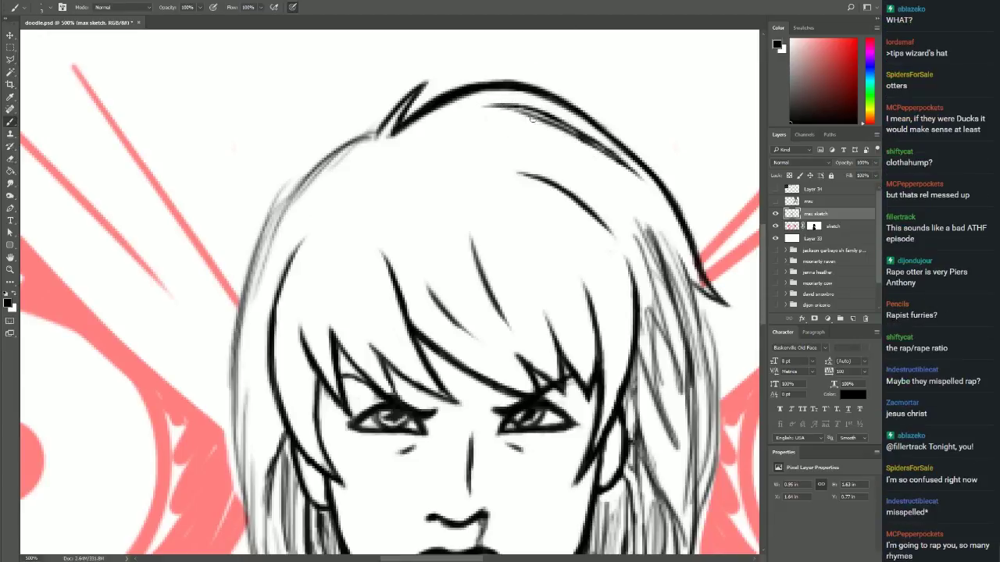
left_click_drag(763, 227, 763, 250)
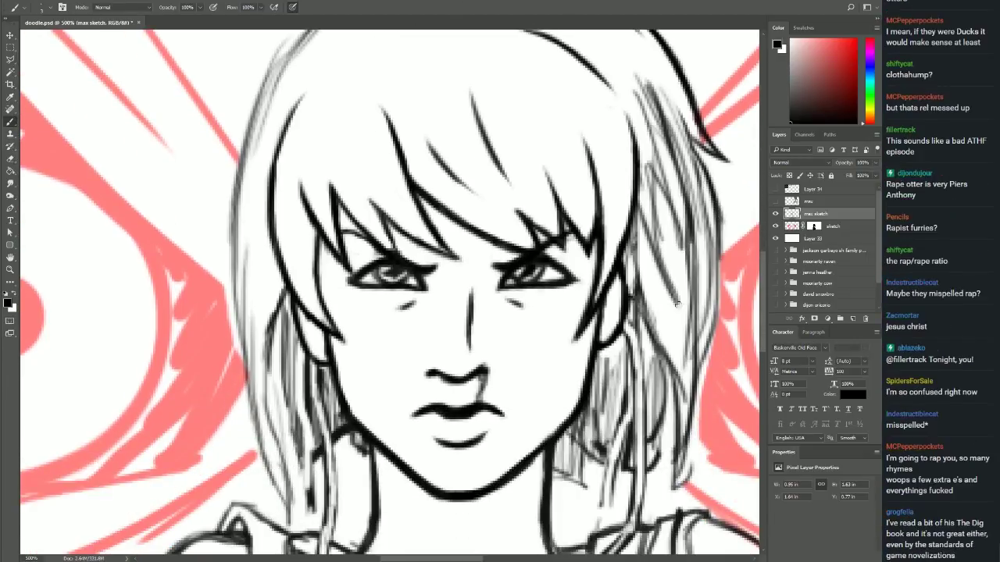
Step back to remove the leftover grey sketch strokes on the right hair.
scroll(468, 274, "down", 2)
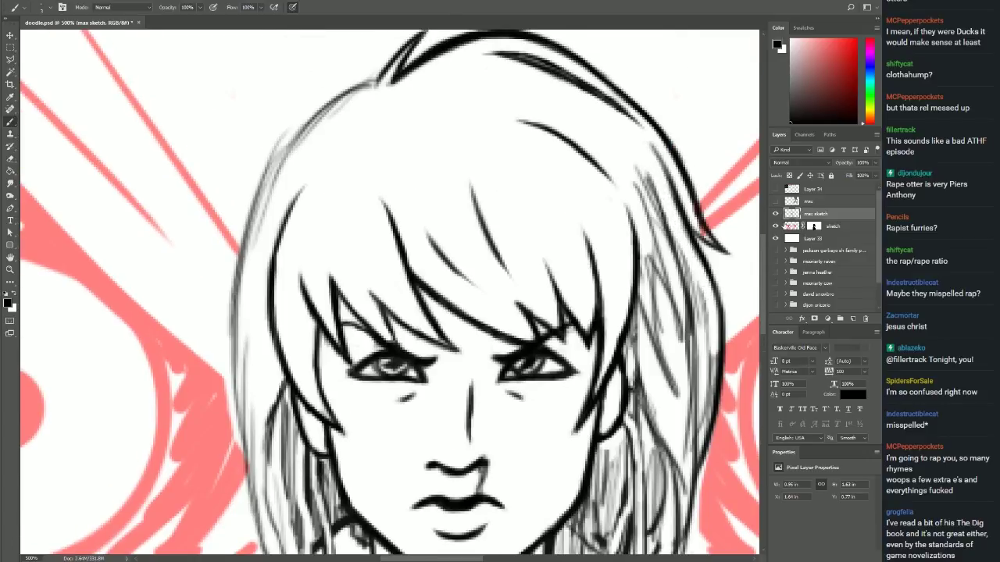
scroll(670, 235, "down", 3)
scroll(669, 234, "up", 3)
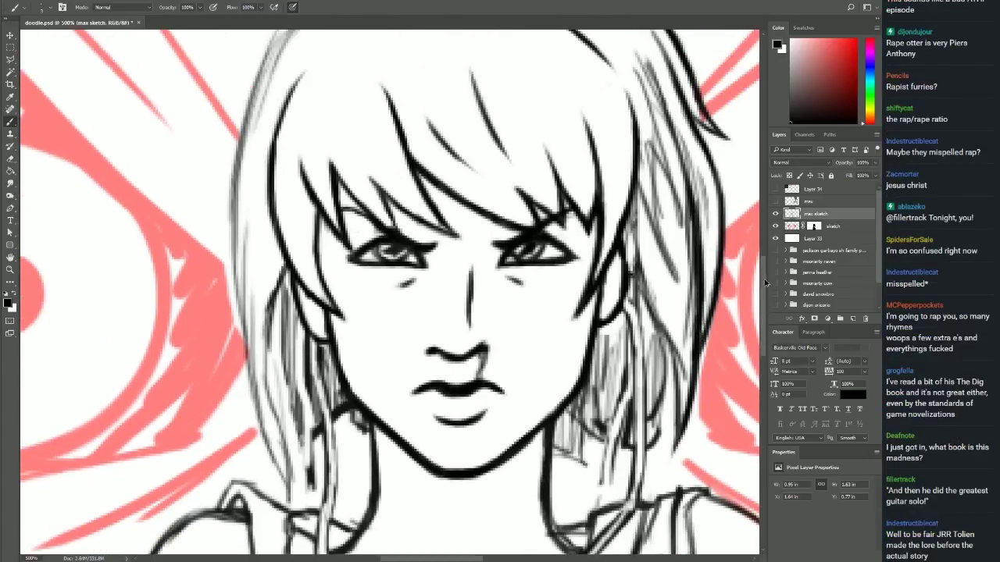
scroll(669, 161, "up", 1)
key("ctrl+z")
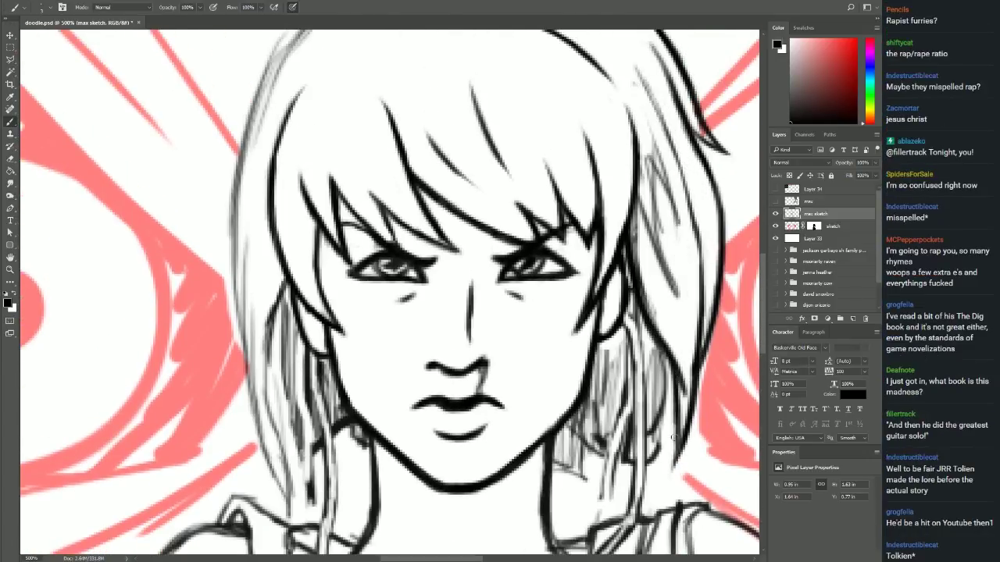
key("ctrl+alt+z")
key("ctrl+alt+z")
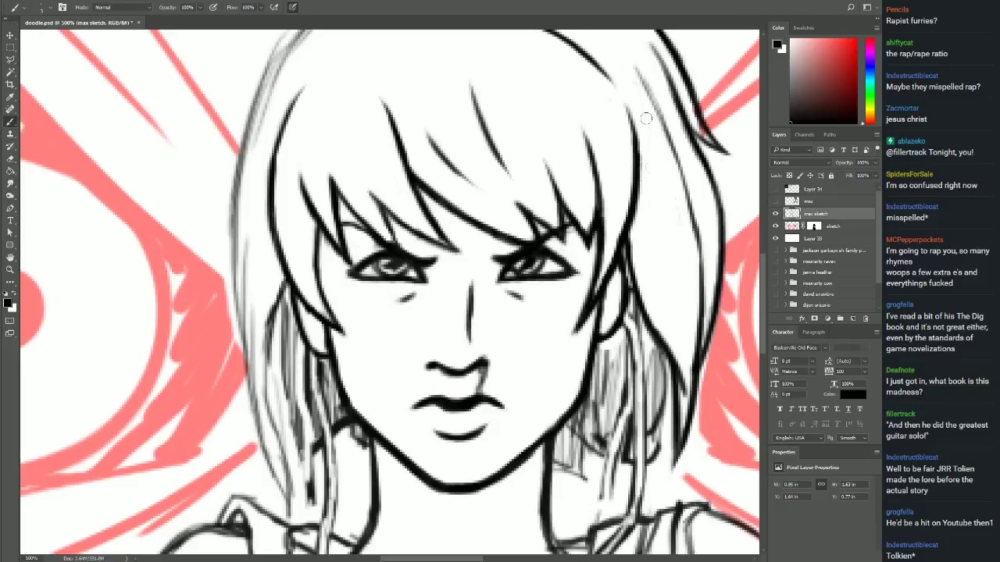
key("ctrl+alt+z")
key("ctrl+alt+z")
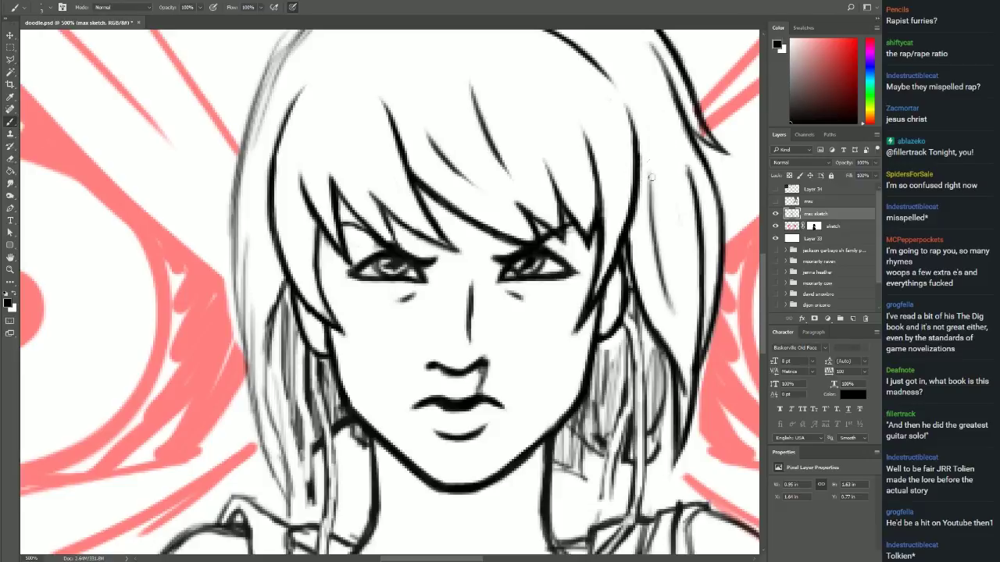
scroll(628, 76, "down", 3)
Fade grey sketch strokes and brush a small hoop earring at the right ear.
key("ctrl+alt+z")
key("ctrl+alt+z")
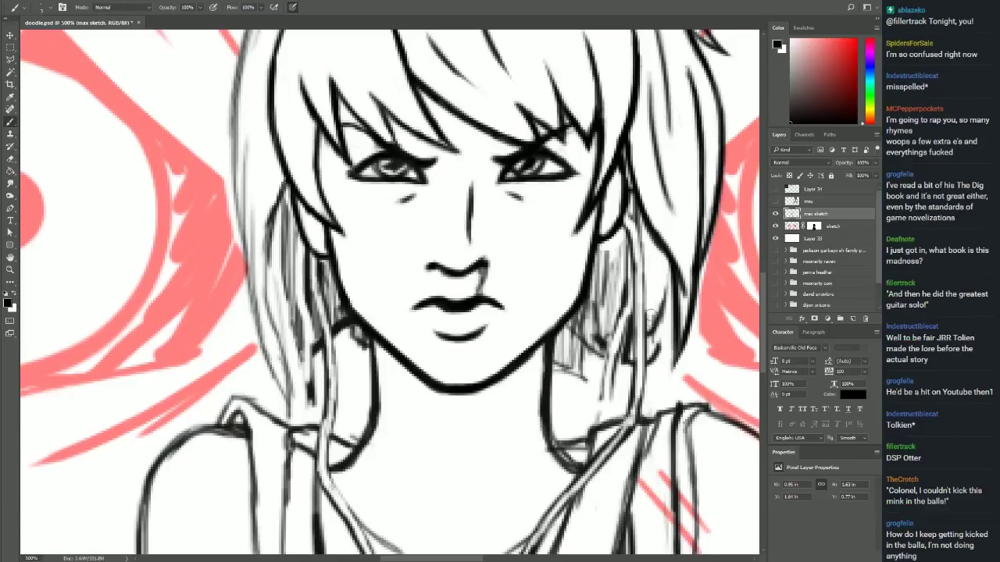
key("ctrl+alt+z")
key("ctrl+alt+z")
key("ctrl+alt+z")
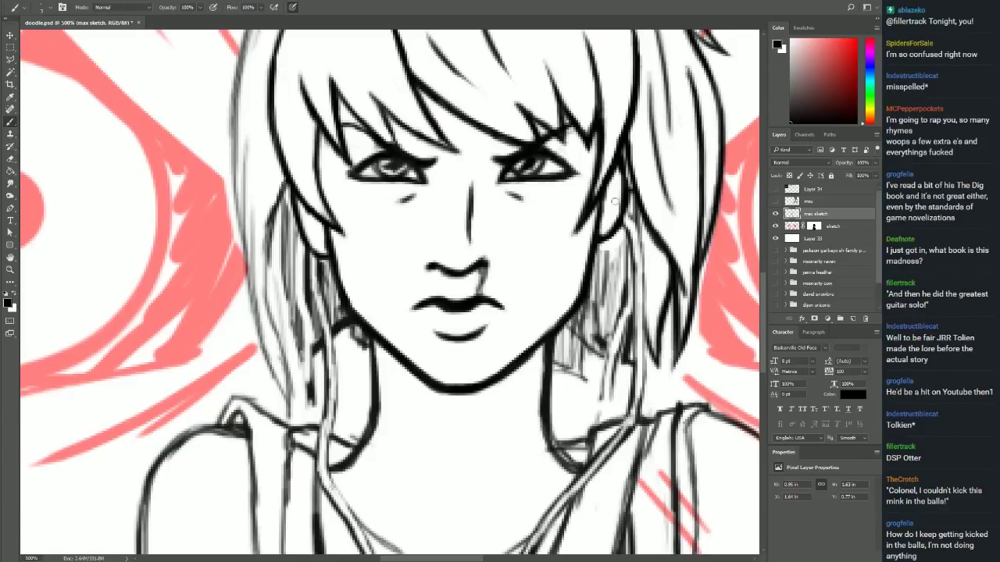
mouse_move(606, 224)
left_mouse_down()
mouse_move(617, 201)
mouse_move(617, 219)
left_mouse_up()
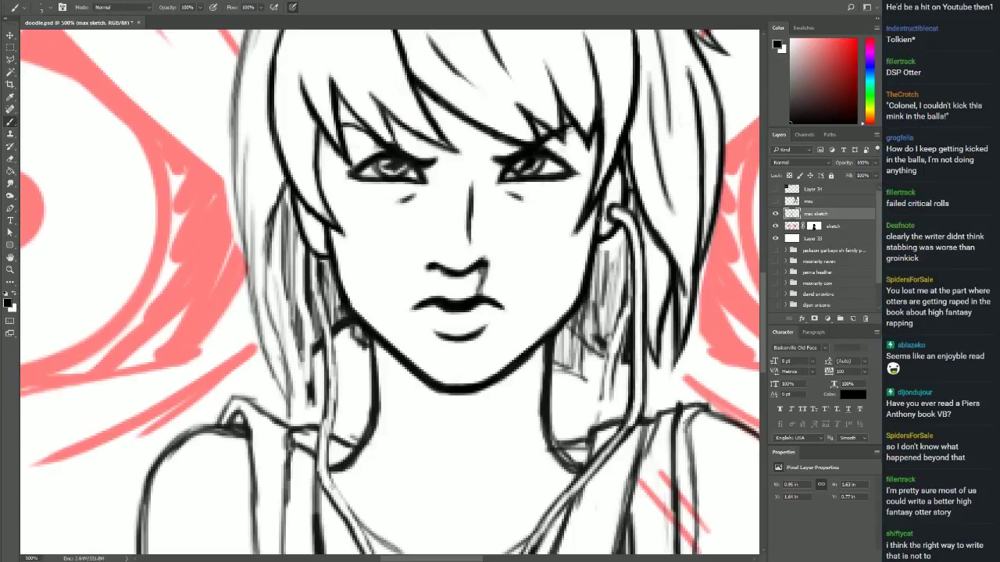
key("ctrl+z")
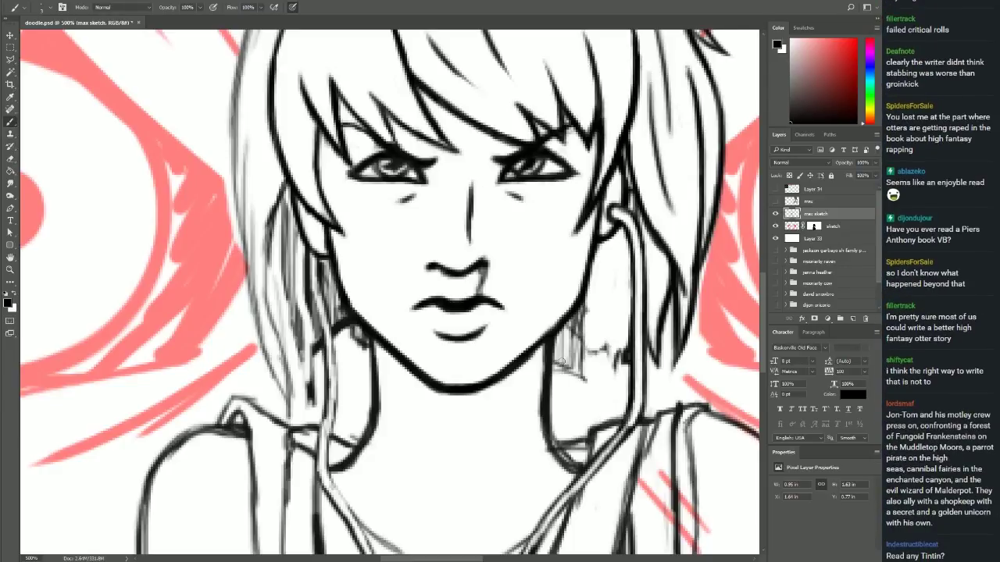
Ink zigzag hair tips and strands beside the neck, plus the top-left hair outline.
mouse_move(584, 348)
left_mouse_down()
mouse_move(621, 346)
mouse_move(564, 304)
left_mouse_up()
left_click_drag(578, 349, 584, 381)
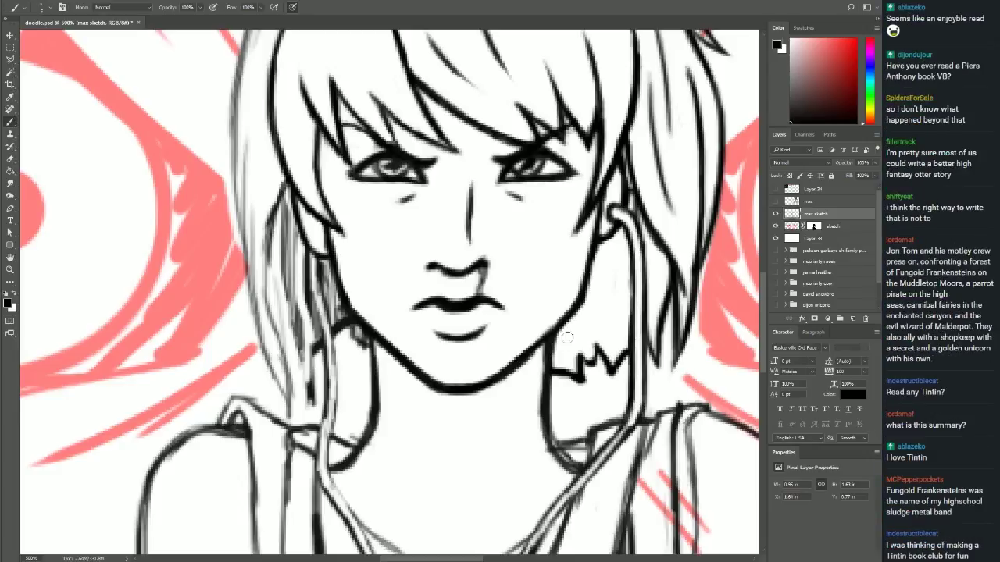
left_click_drag(605, 287, 588, 345)
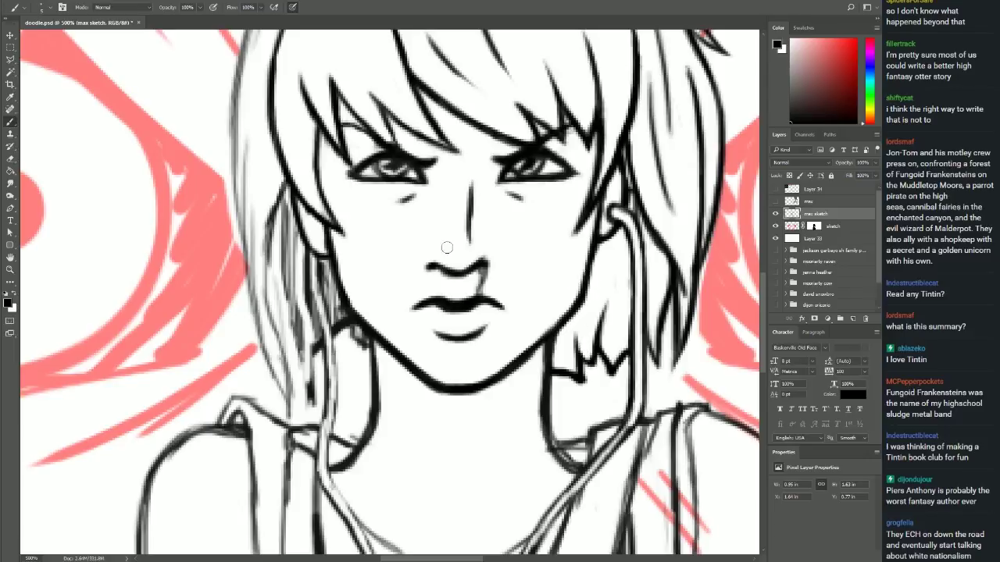
scroll(394, 80, "up", 5)
left_click_drag(372, 122, 263, 257)
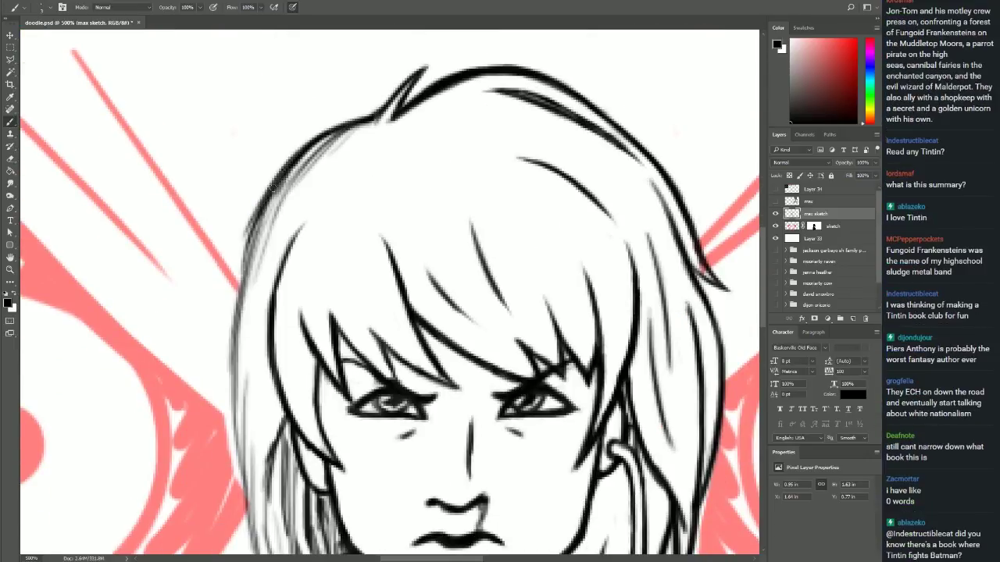
Redraw the crown tuft darker and ink strands down the hair's left side.
key("ctrl+z")
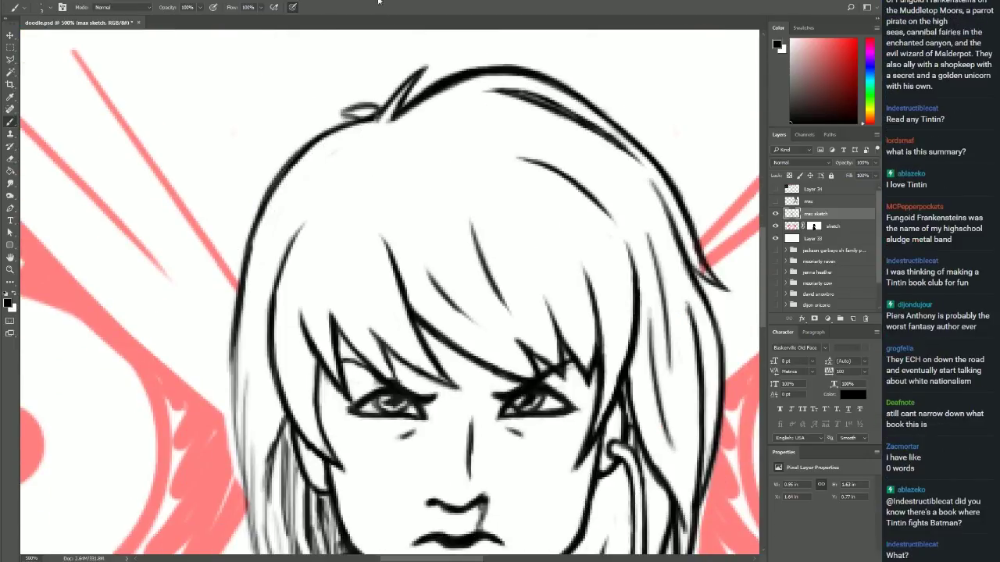
left_click_drag(342, 114, 380, 118)
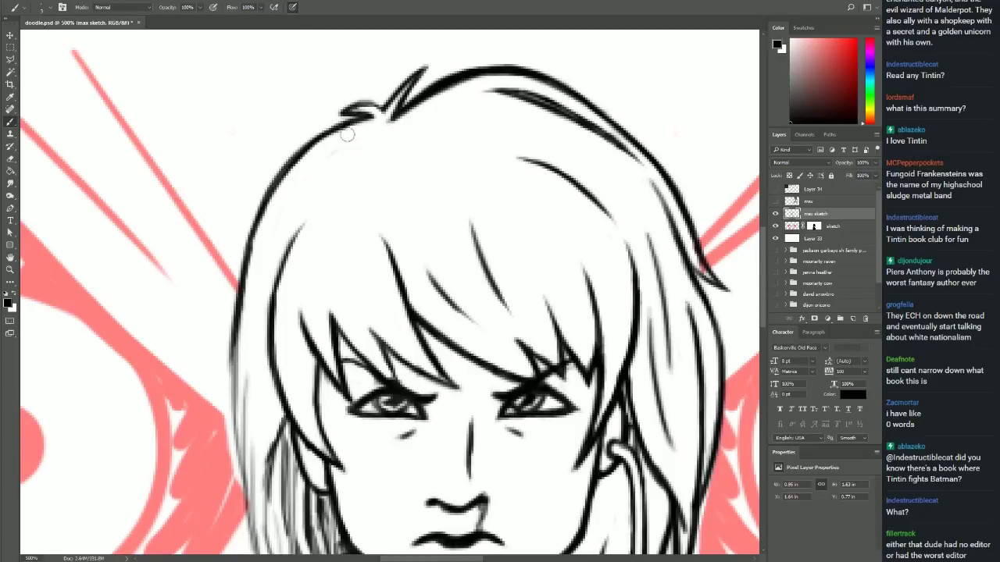
scroll(406, 145, "down", 5)
scroll(406, 145, "down", 1)
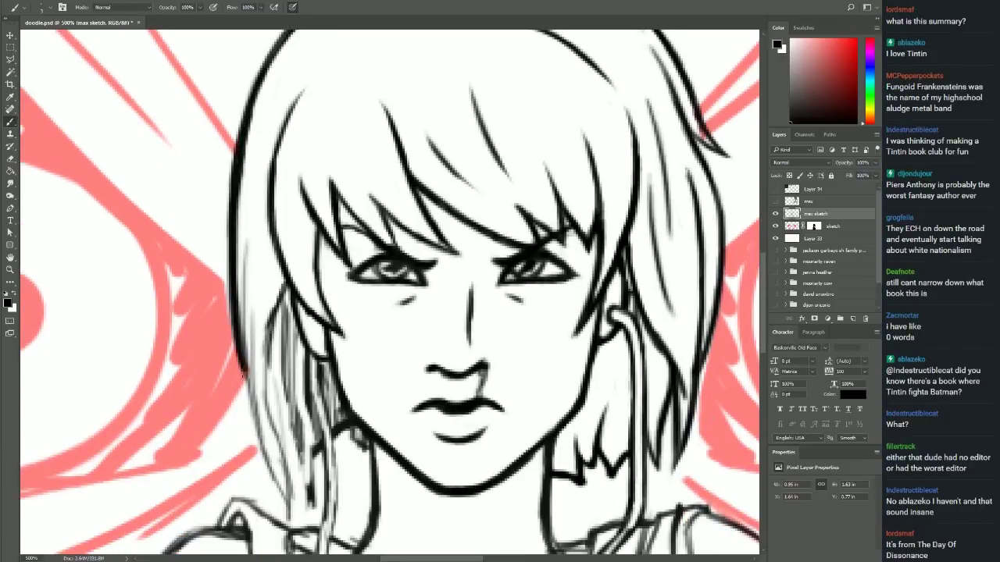
scroll(406, 145, "down", 1)
left_click_drag(244, 125, 291, 379)
mouse_move(239, 105)
left_mouse_down()
mouse_move(255, 234)
mouse_move(296, 367)
left_mouse_up()
Undo the last hair stroke and redraw the left-side hair strand.
key("ctrl+z")
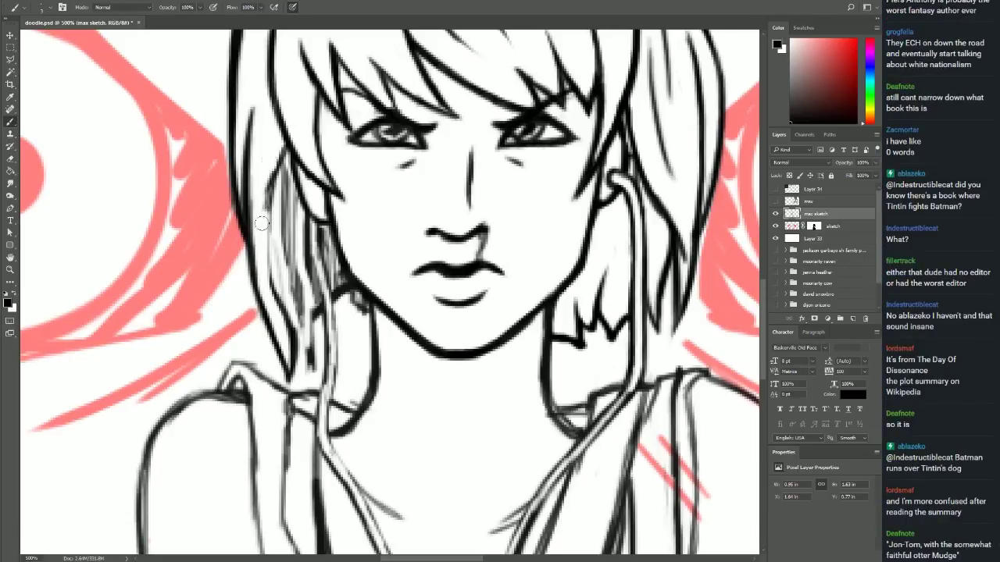
left_click_drag(262, 211, 276, 297)
left_click_drag(292, 139, 266, 231)
Erase the grey hair strokes on the left of the face.
key("e")
left_click_drag(262, 157, 303, 299)
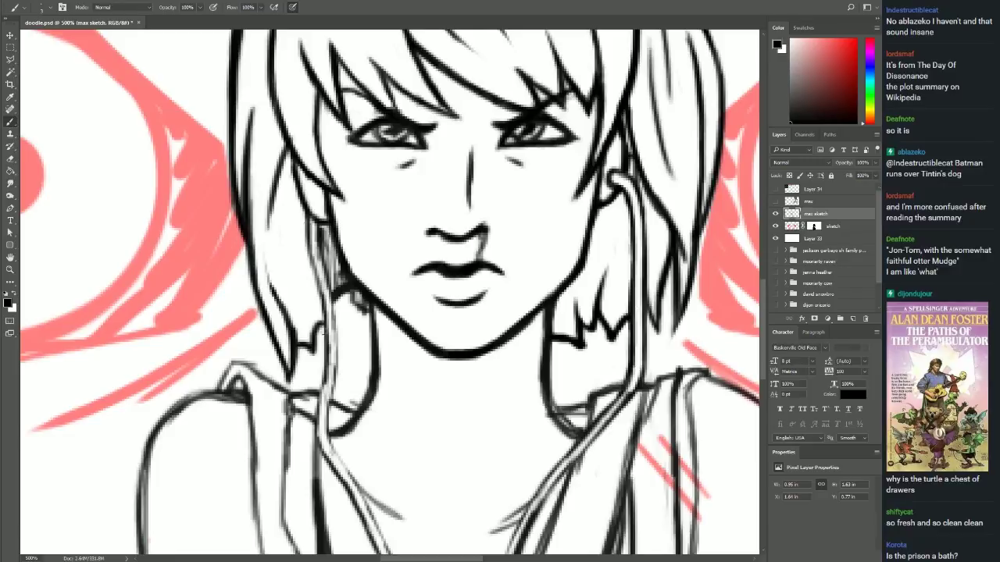
left_click_drag(325, 227, 339, 287)
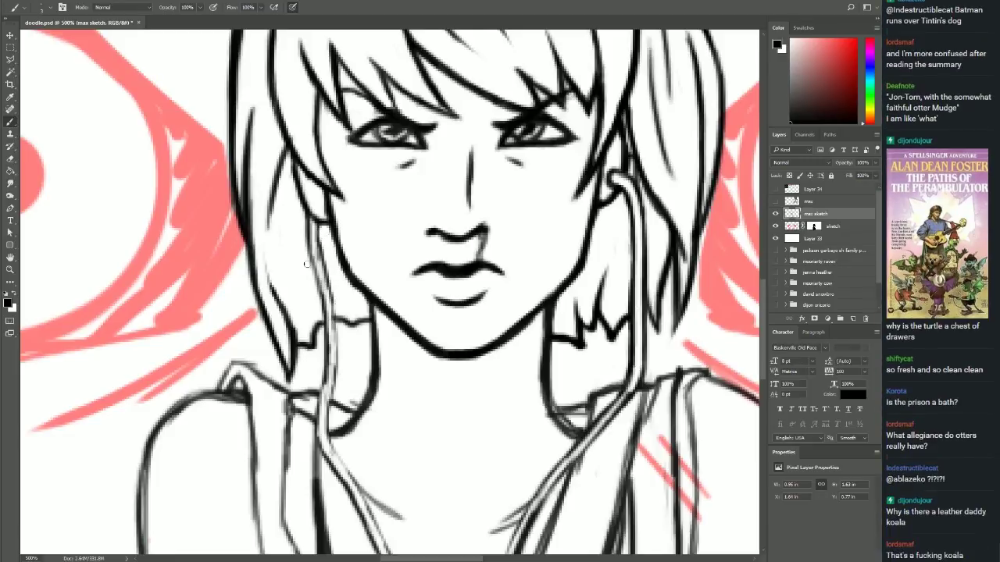
left_click_drag(266, 256, 289, 380)
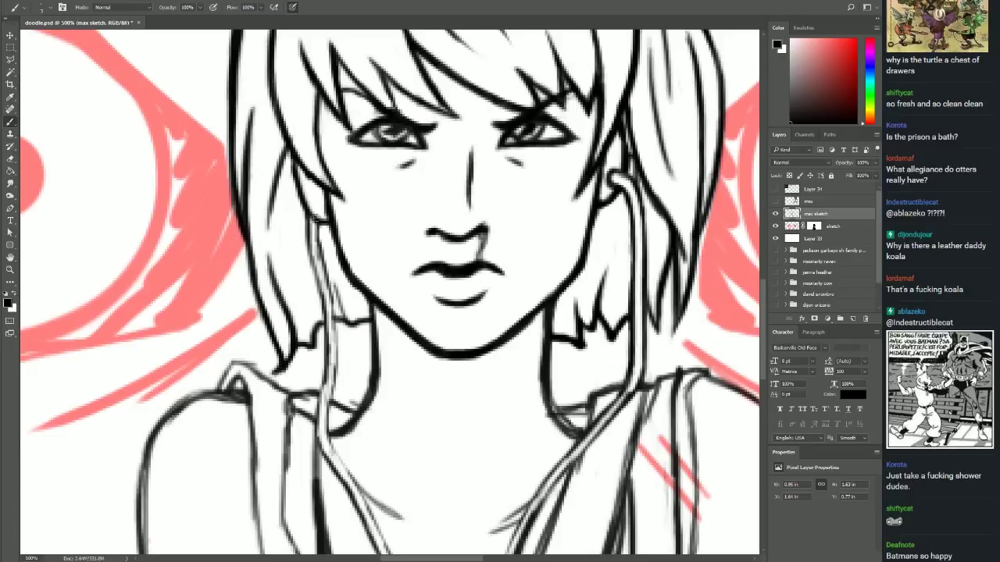
Ink the hair strands left of the face in solid black.
left_click_drag(312, 195, 342, 422)
left_click_drag(311, 208, 325, 311)
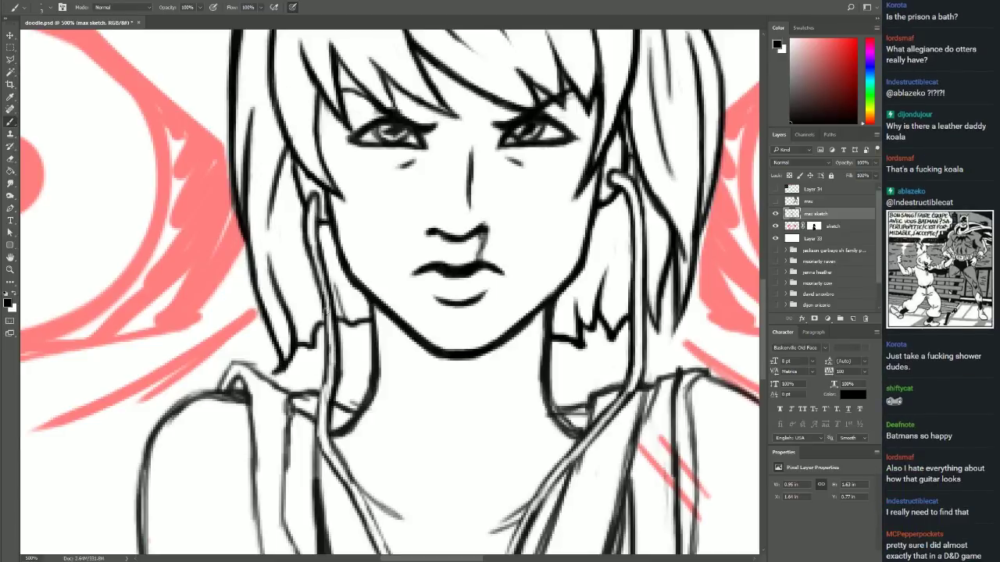
scroll(324, 437, "down", 5)
Ink parallel lines along both shoulder straps and a short neckline stroke.
left_click_drag(324, 258, 440, 492)
left_click_drag(378, 375, 436, 501)
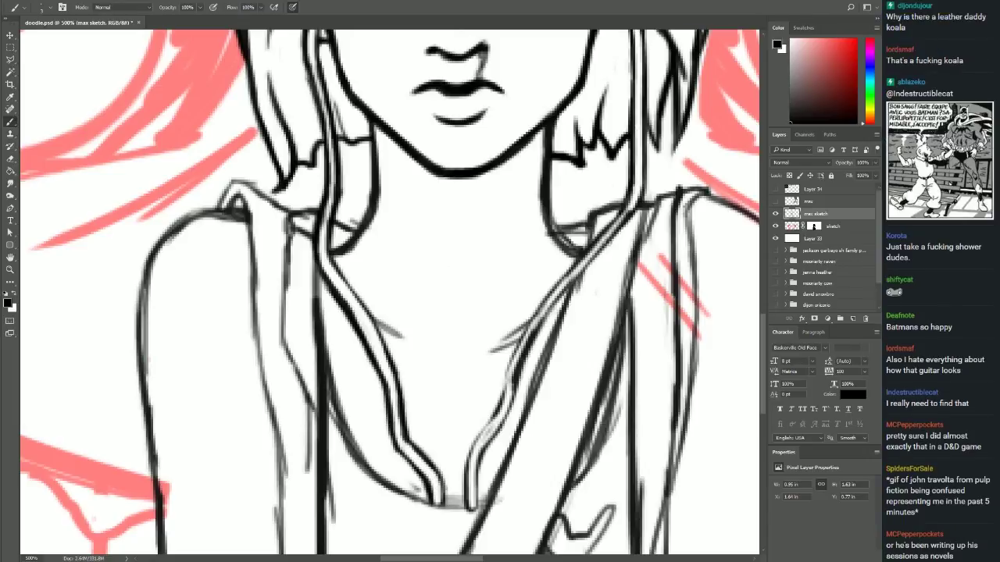
mouse_move(640, 207)
left_mouse_down()
mouse_move(525, 367)
mouse_move(576, 248)
mouse_move(509, 358)
mouse_move(474, 478)
left_mouse_up()
left_click_drag(548, 292, 462, 478)
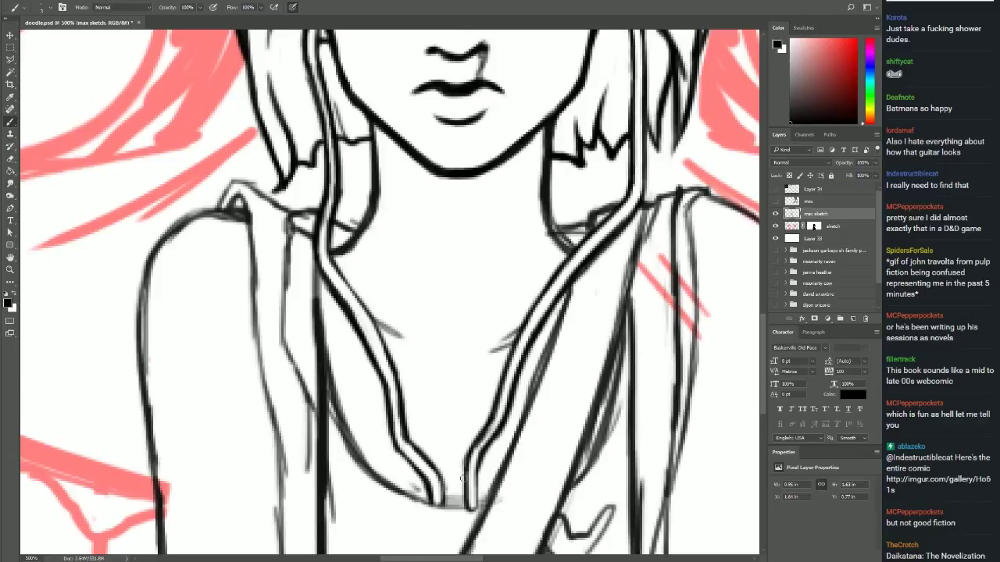
scroll(764, 296, "up", 5)
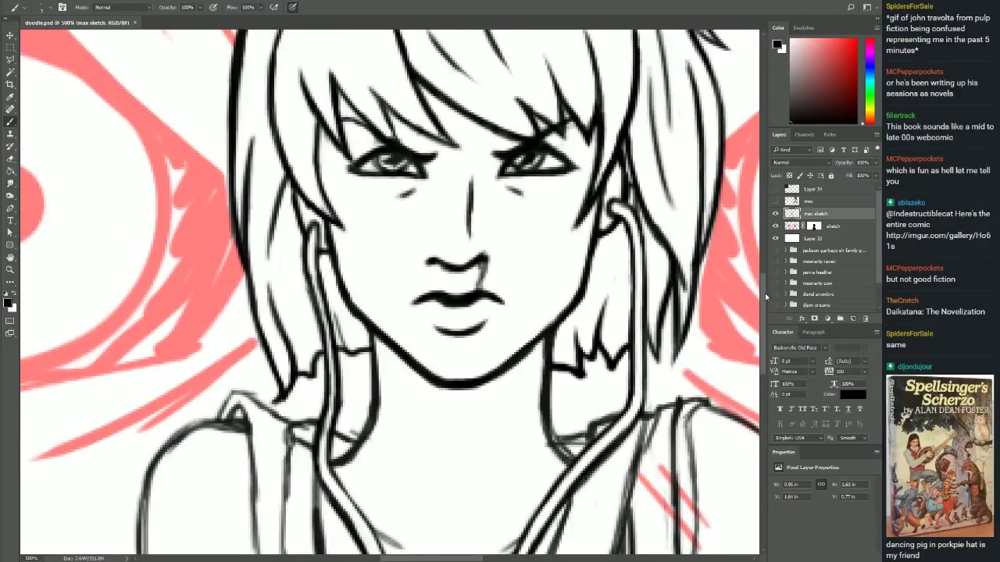
left_click_drag(549, 343, 539, 394)
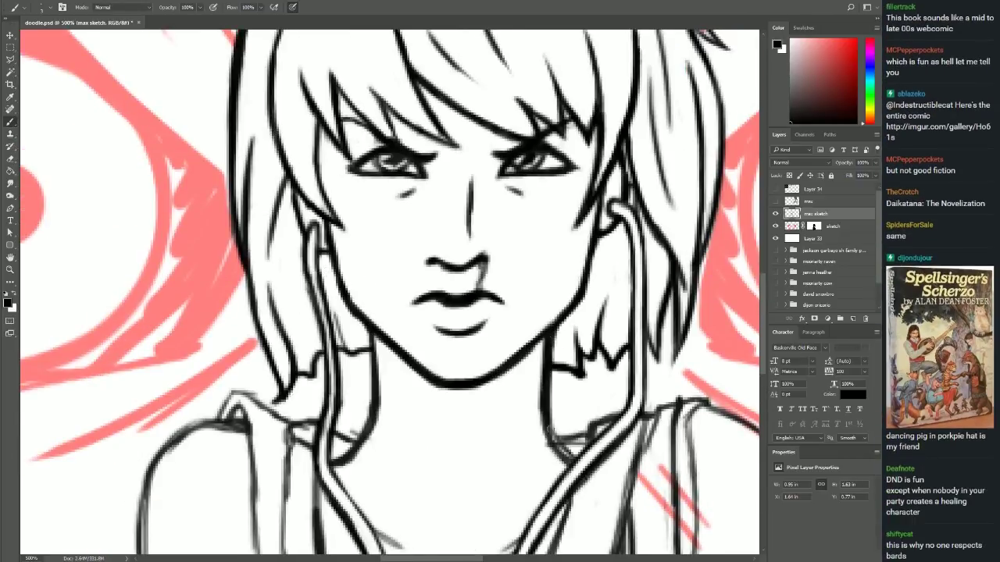
mouse_move(375, 328)
left_mouse_down()
mouse_move(365, 400)
mouse_move(335, 460)
left_mouse_up()
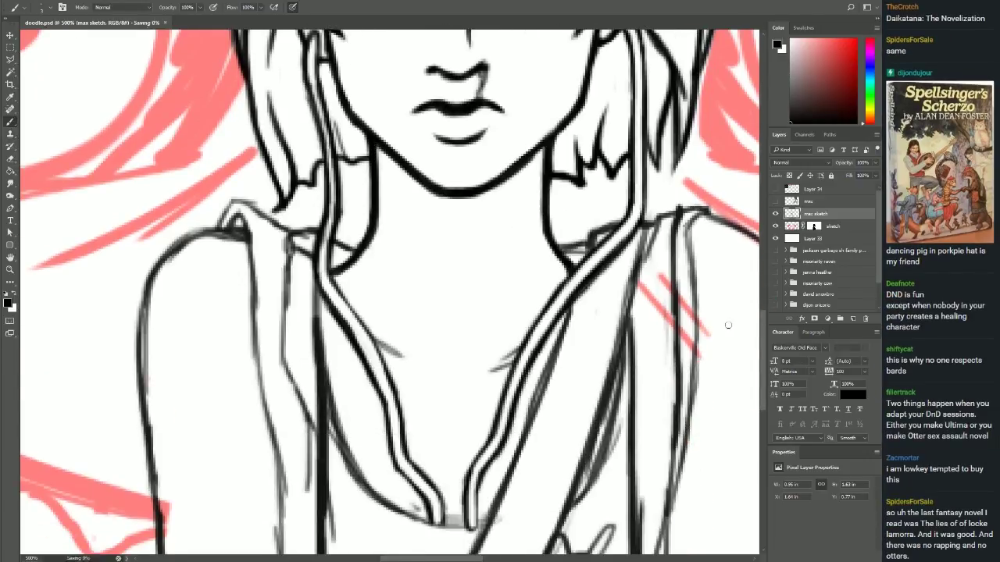
Ink the outer edge of the left strap.
scroll(539, 368, "down", 5)
scroll(576, 290, "up", 3)
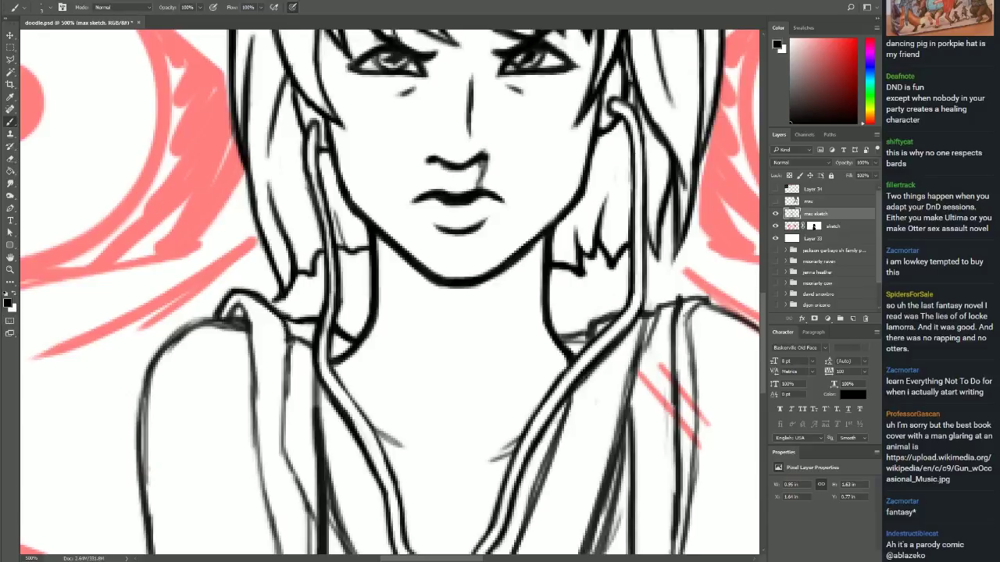
scroll(289, 361, "down", 4)
scroll(312, 297, "up", 2)
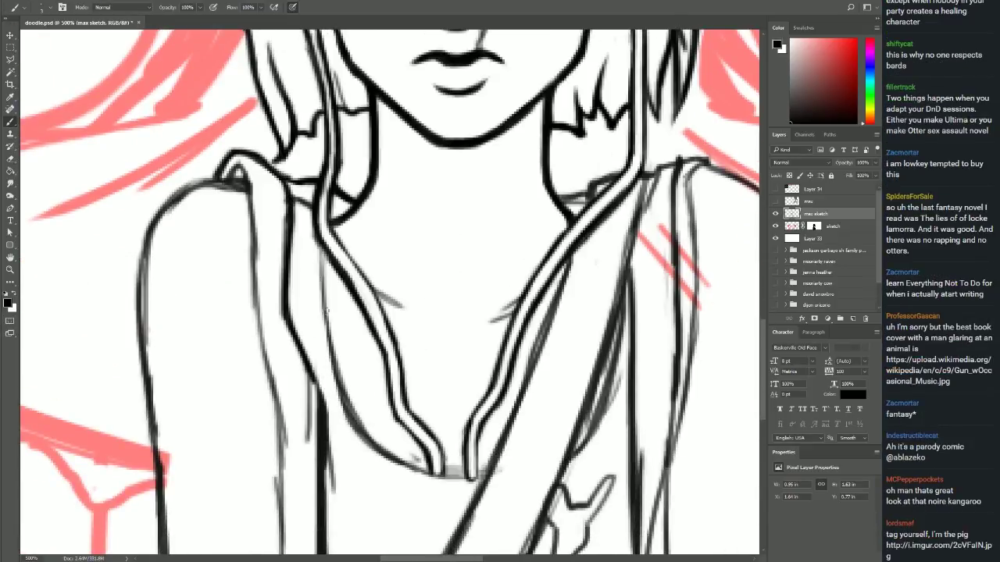
scroll(323, 350, "down", 2)
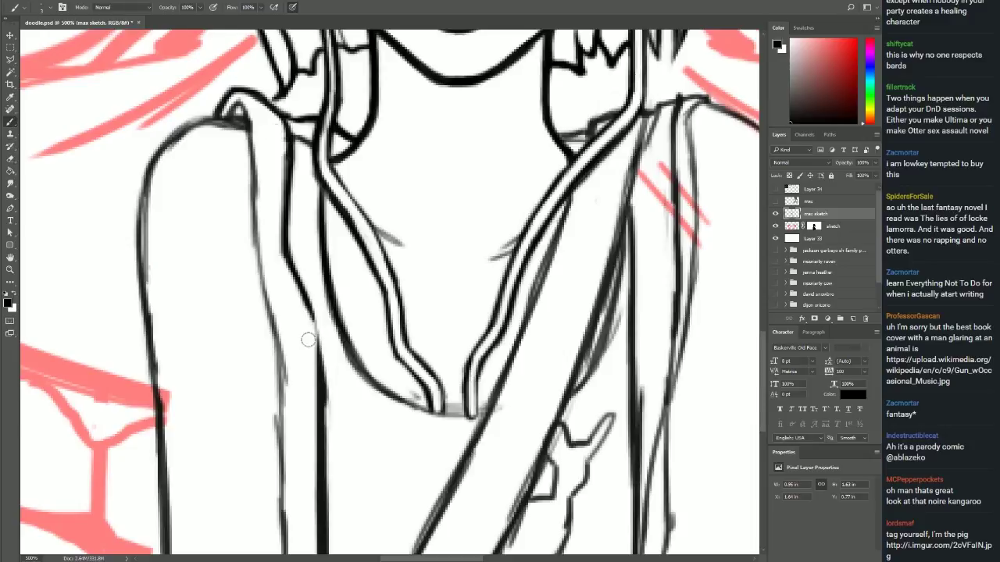
scroll(319, 390, "down", 2)
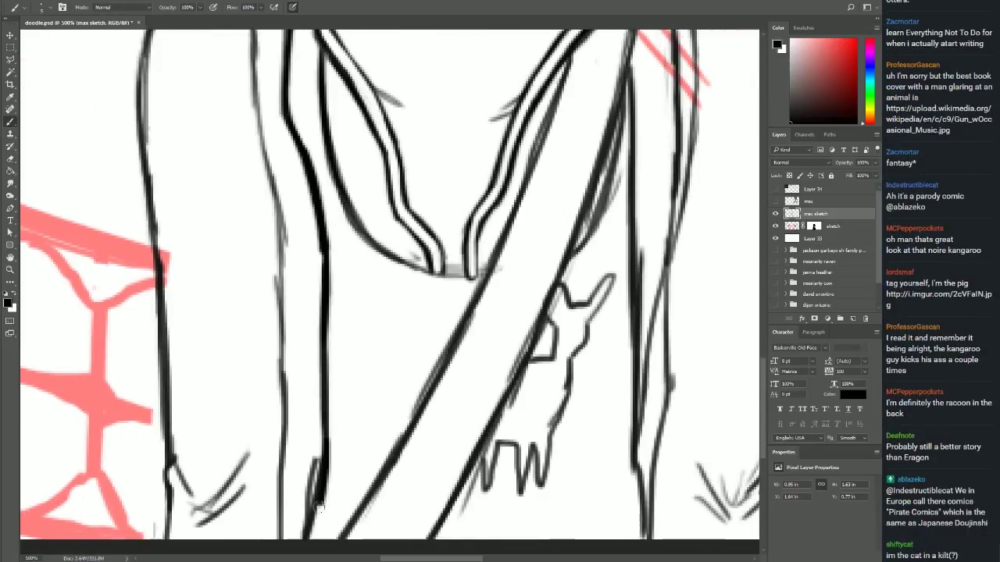
scroll(296, 328, "up", 4)
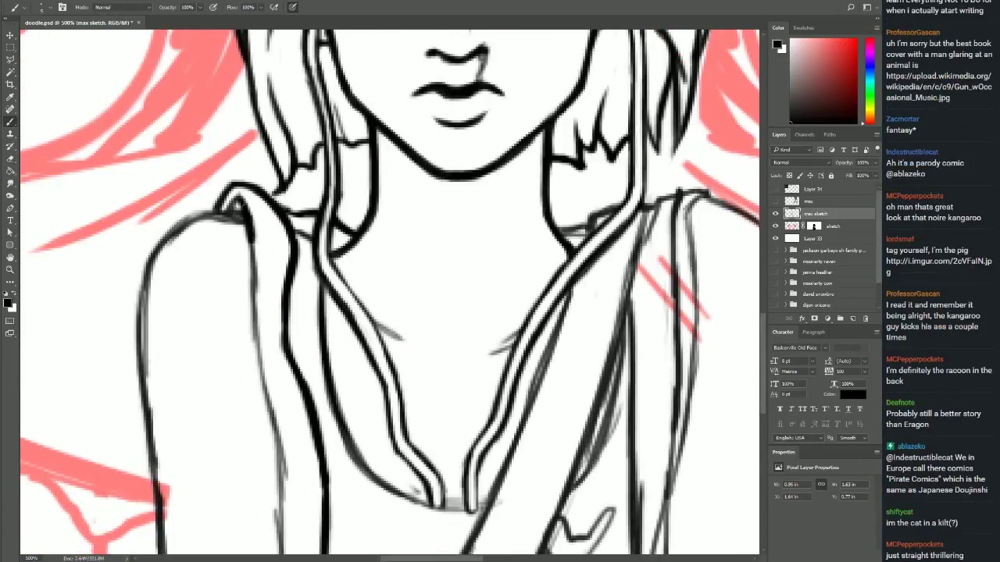
left_click_drag(235, 199, 265, 383)
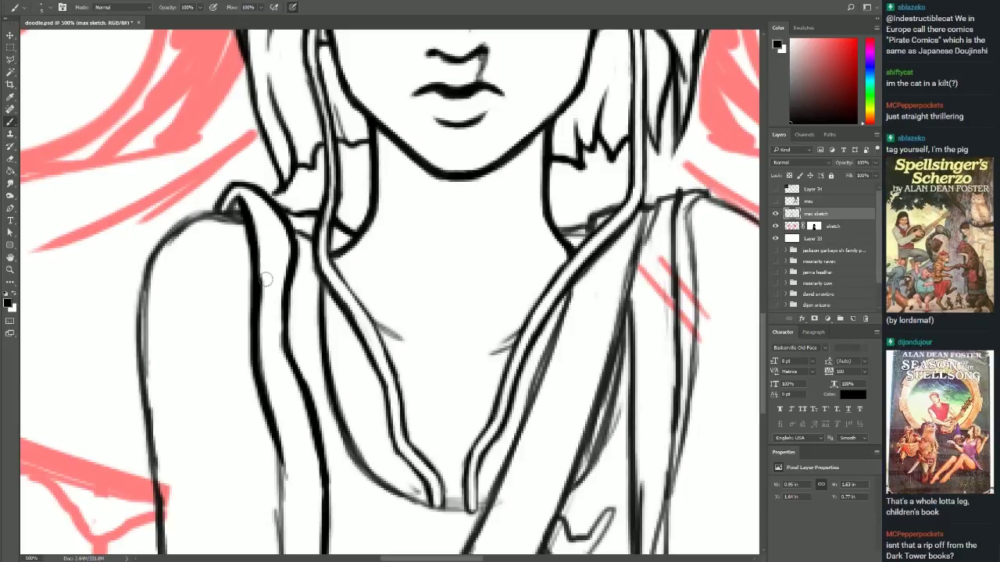
Re-ink the left strap line to the bottom, redoing the too-thick stroke thinner.
scroll(196, 250, "down", 5)
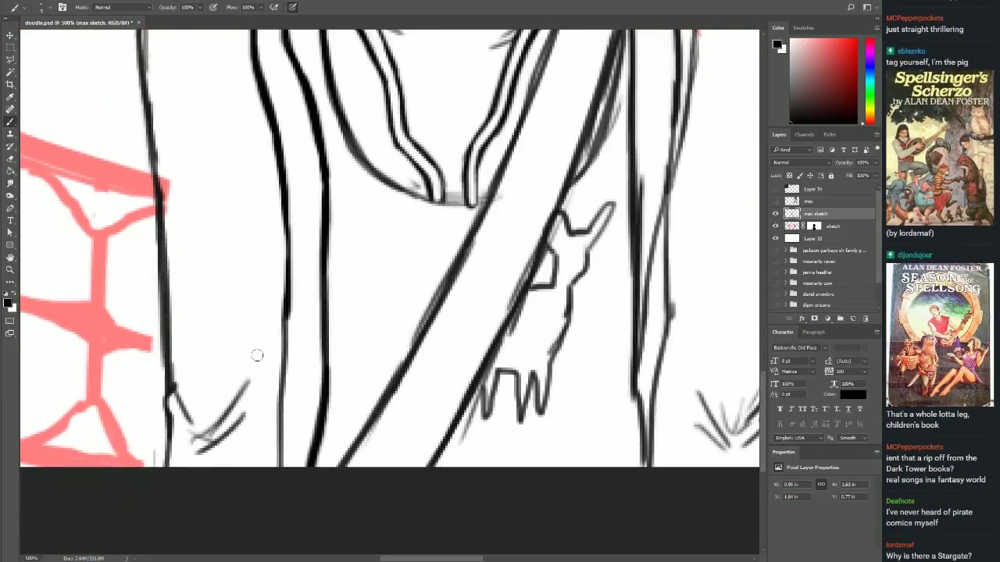
scroll(265, 336, "down", 3)
left_click_drag(280, 200, 281, 463)
scroll(279, 463, "up", 7)
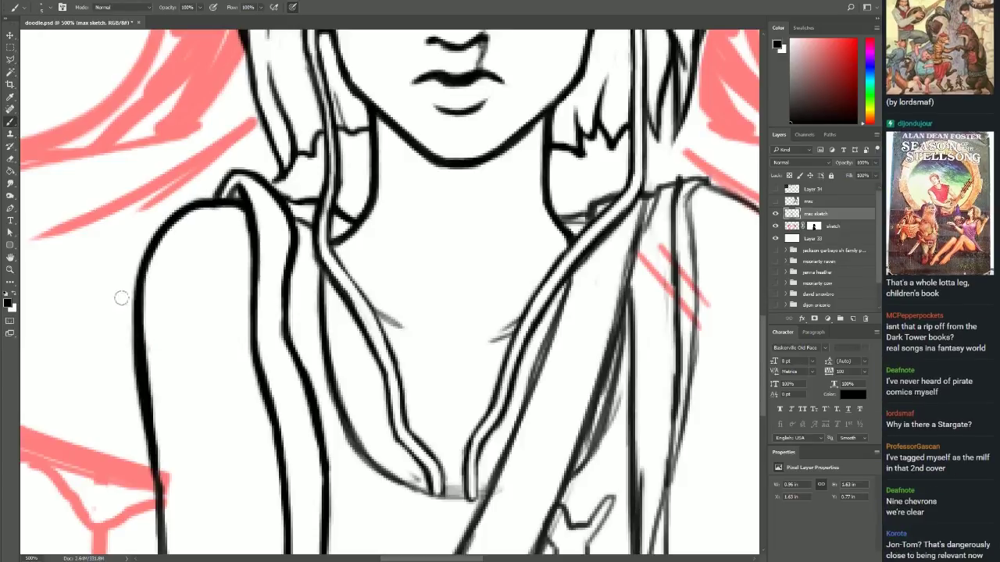
scroll(120, 295, "down", 7)
mouse_move(141, 69)
left_mouse_down()
mouse_move(163, 399)
mouse_move(150, 460)
left_mouse_up()
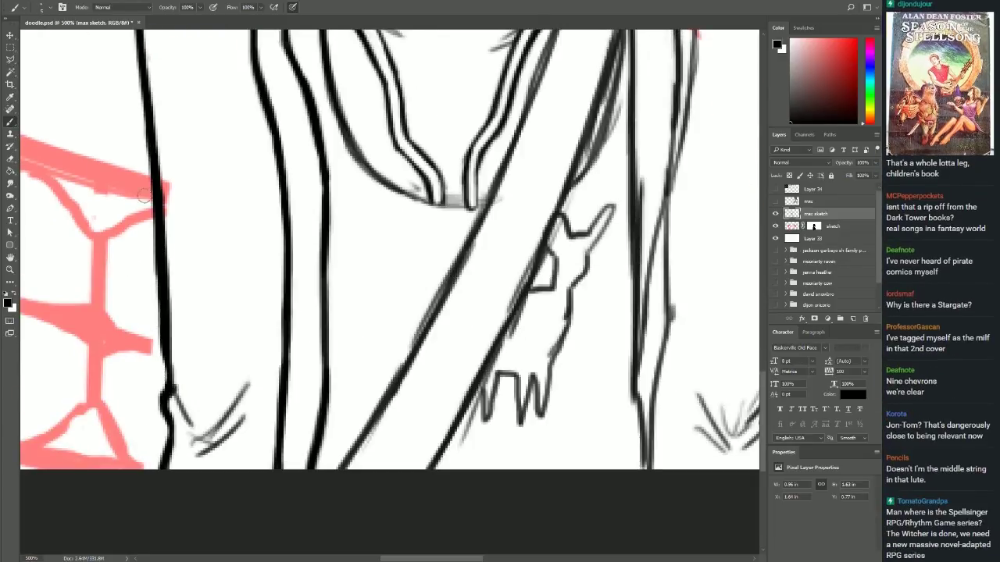
key("ctrl+z")
mouse_move(144, 195)
left_mouse_down()
mouse_move(169, 385)
mouse_move(201, 461)
left_mouse_up()
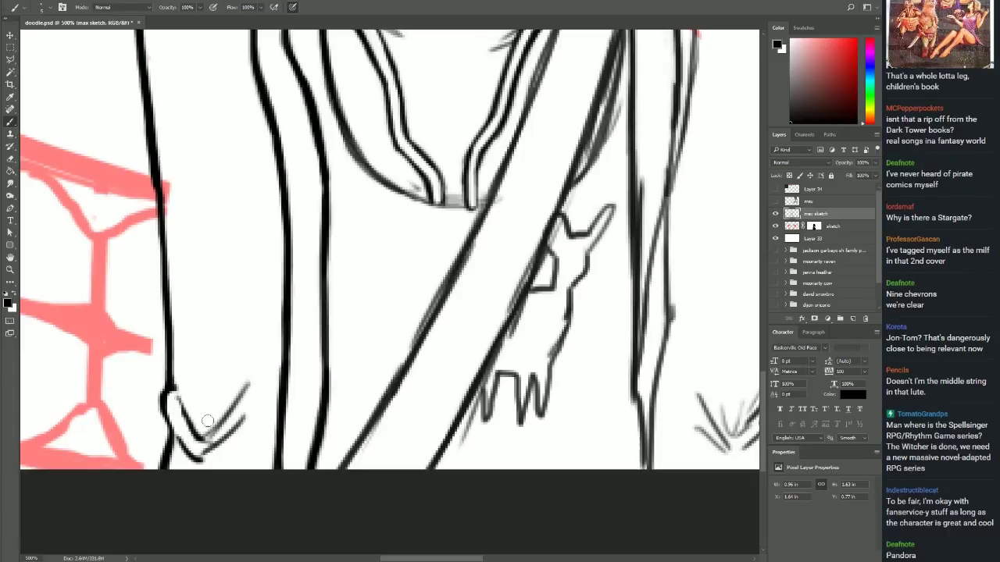
Ink the curve and V marks at the lower left.
left_click_drag(250, 387, 212, 428)
left_click_drag(251, 390, 228, 439)
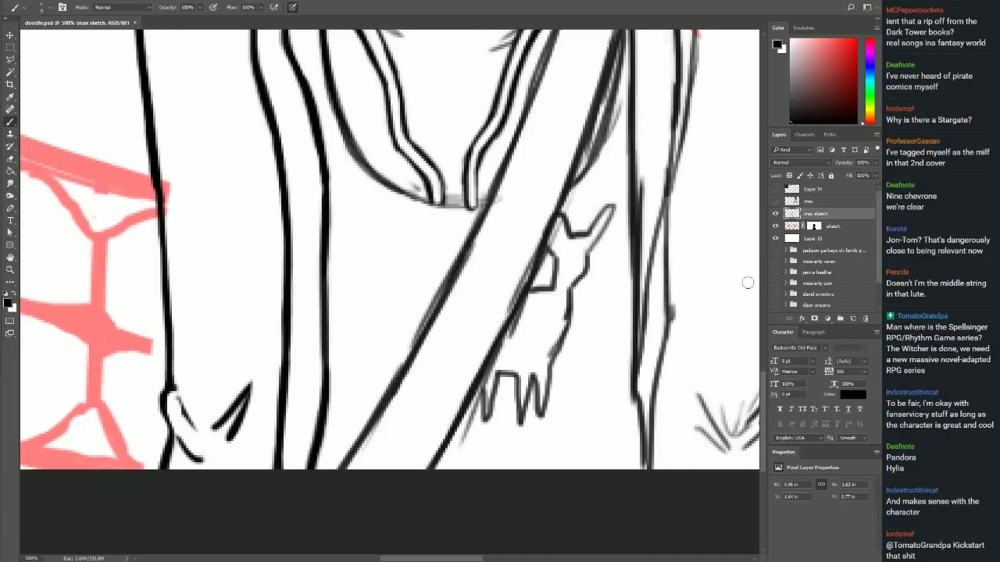
scroll(192, 310, "up", 4)
Re-ink the neckline curve with its left and inner right edge lines in black.
left_click_drag(491, 399, 361, 370)
mouse_move(320, 171)
left_mouse_down()
mouse_move(331, 287)
mouse_move(361, 369)
left_mouse_up()
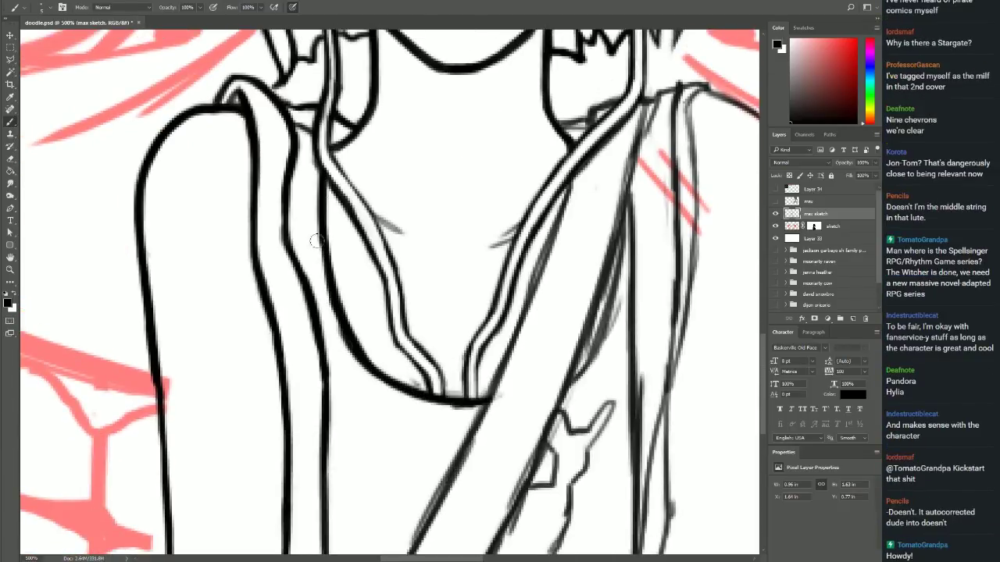
left_click_drag(492, 310, 464, 402)
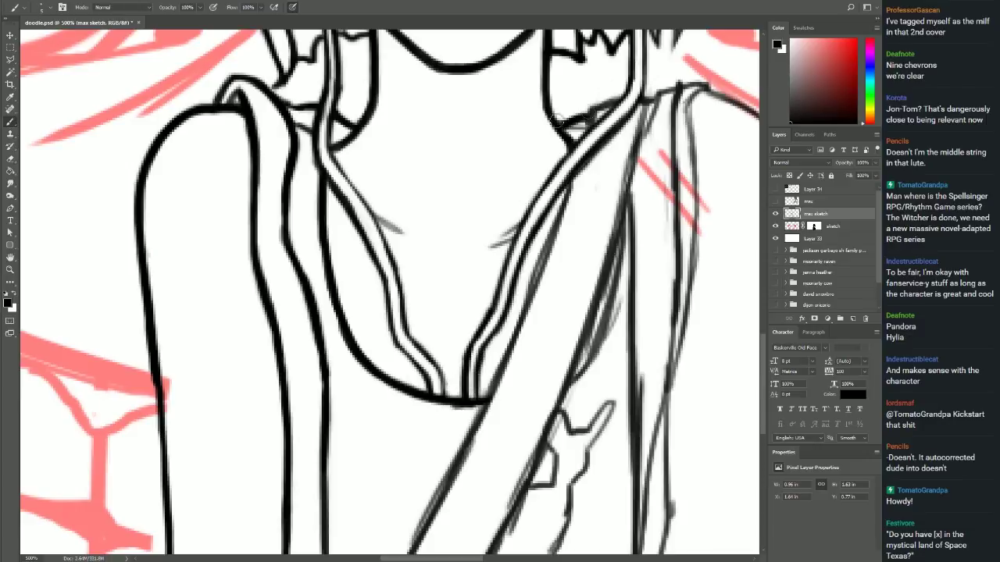
Ink the collar's right edge, redoing the bad stroke.
left_click_drag(557, 121, 618, 96)
left_click_drag(583, 123, 575, 130)
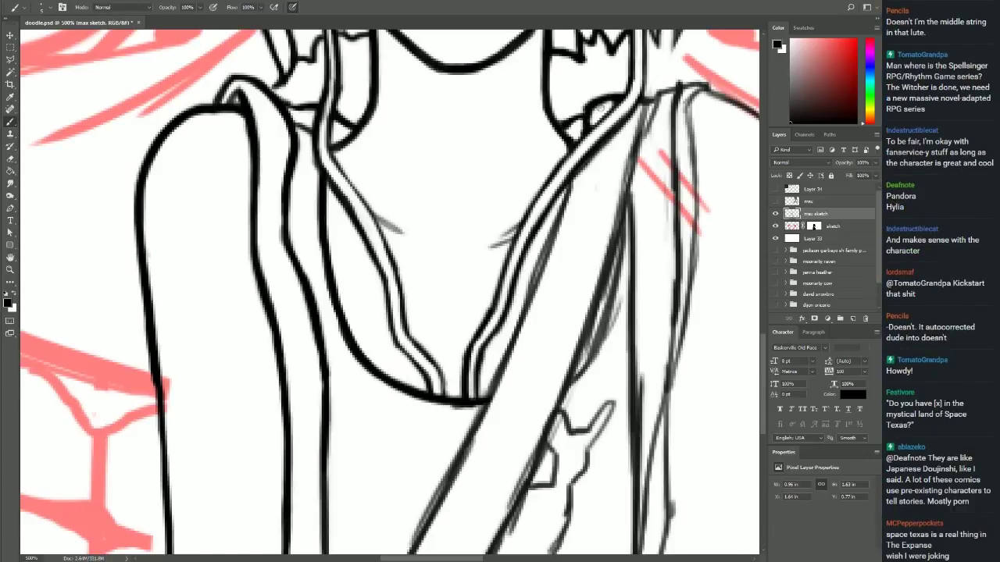
left_click_drag(645, 92, 630, 129)
key("ctrl+z")
left_click_drag(643, 91, 628, 181)
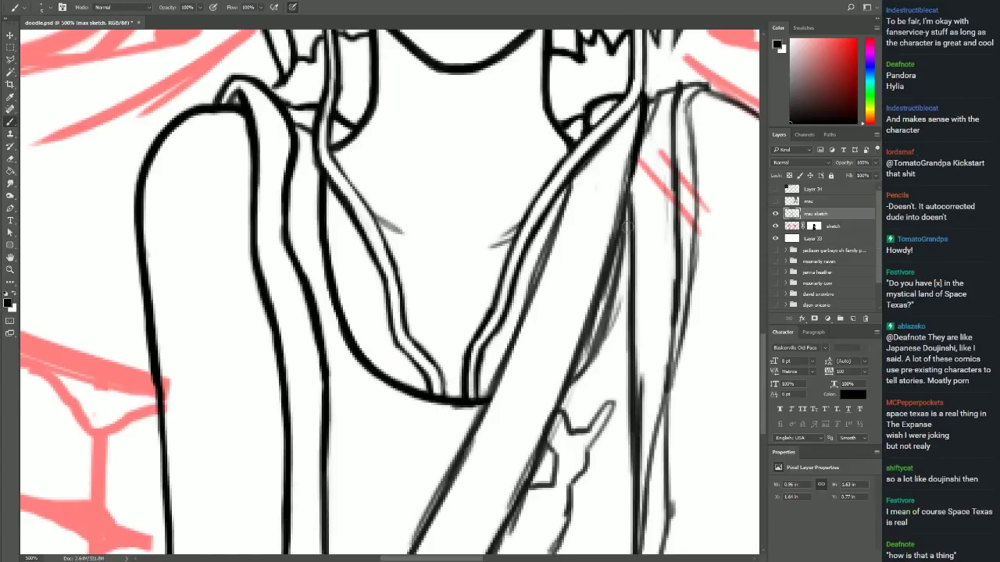
Ink the long diagonal strap as clean black lines along both edges.
left_click_drag(639, 127, 492, 551)
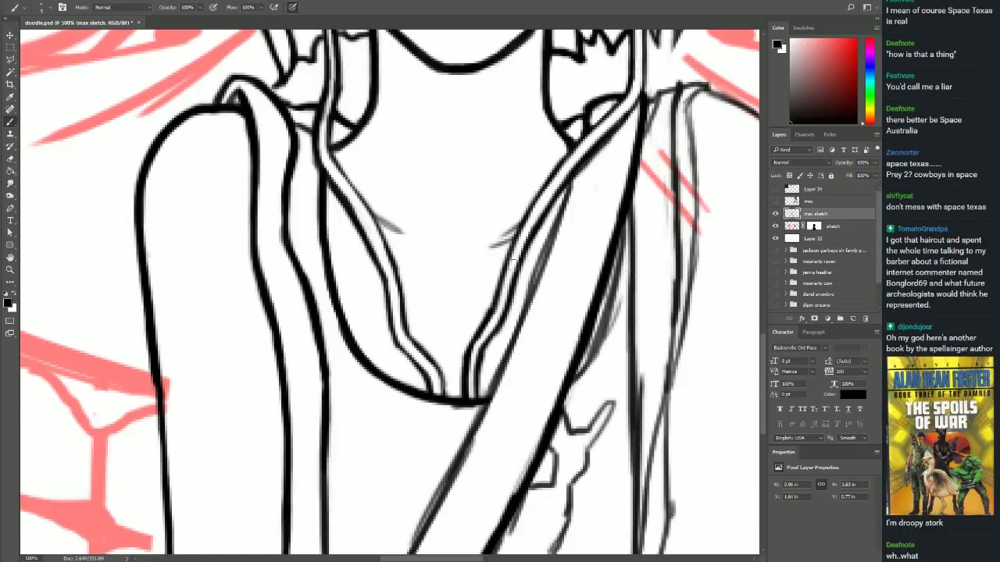
scroll(527, 451, "down", 5)
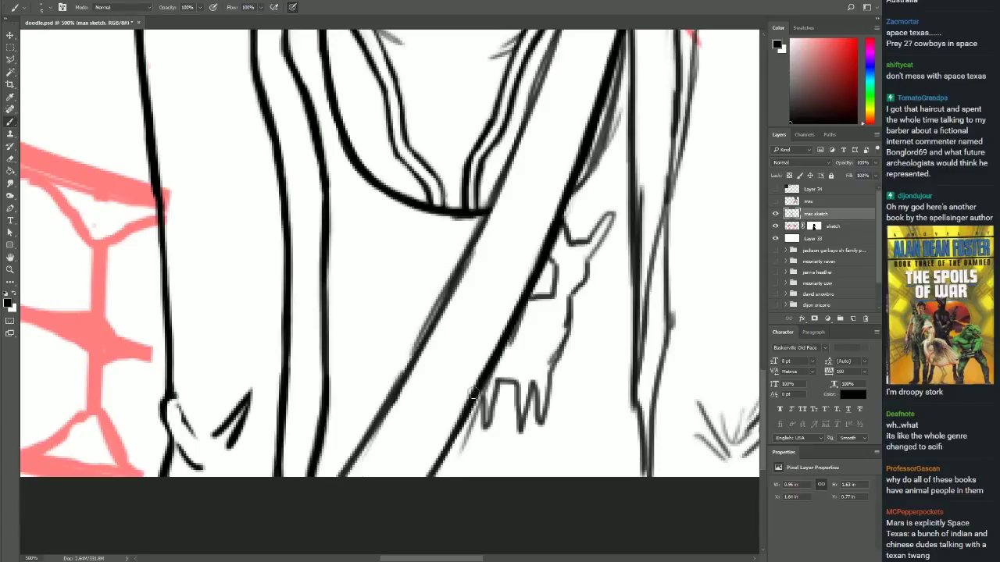
key("ctrl+z")
scroll(756, 70, "up", 5)
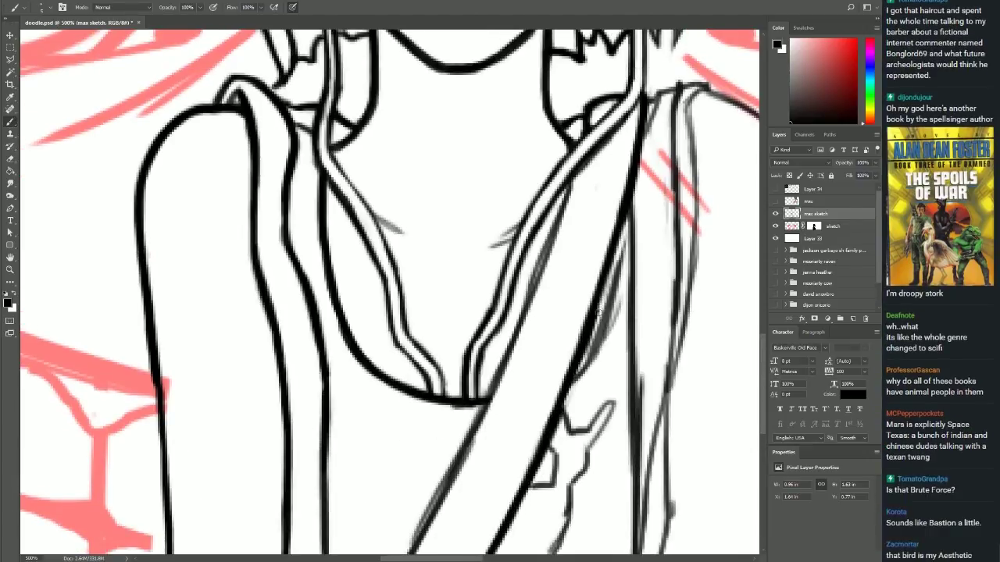
left_click_drag(541, 246, 438, 480)
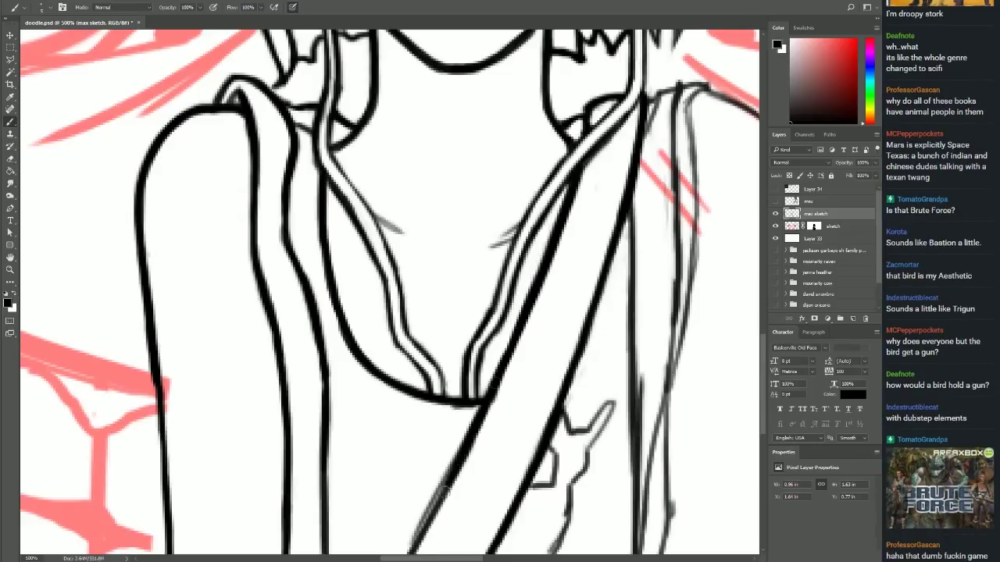
scroll(327, 492, "down", 5)
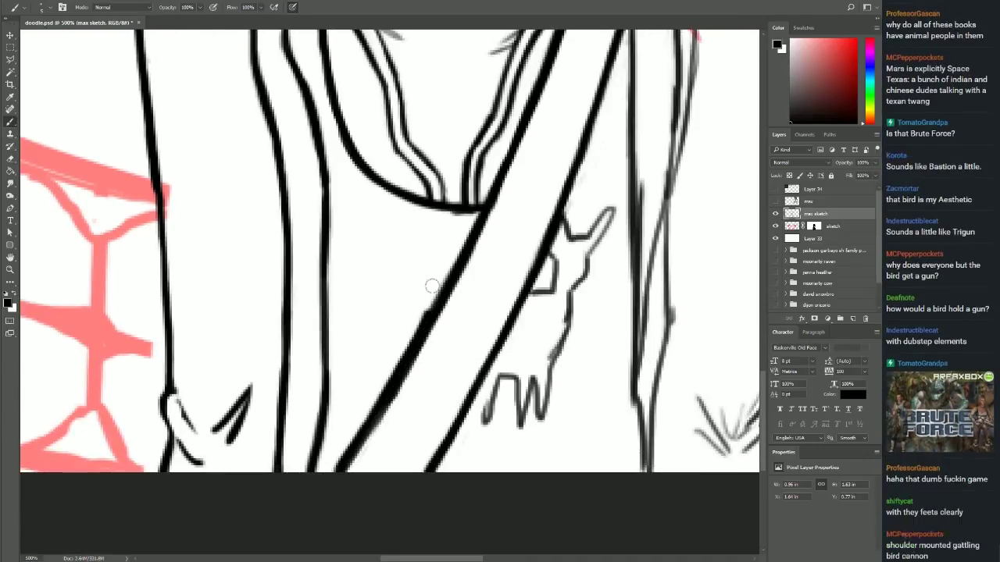
left_click_drag(443, 252, 344, 469)
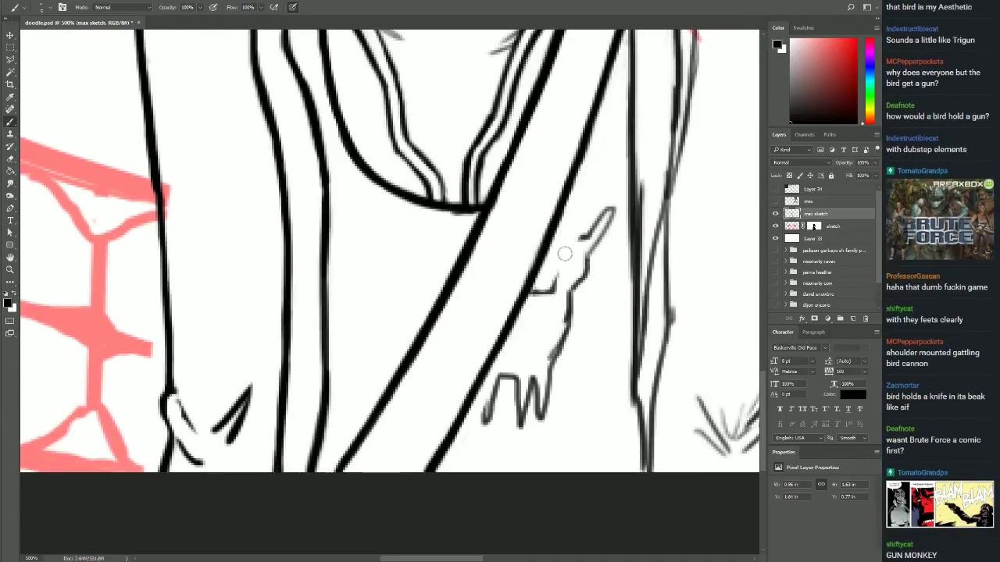
Re-ink the long vertical line to the right of the strap.
scroll(559, 318, "up", 5)
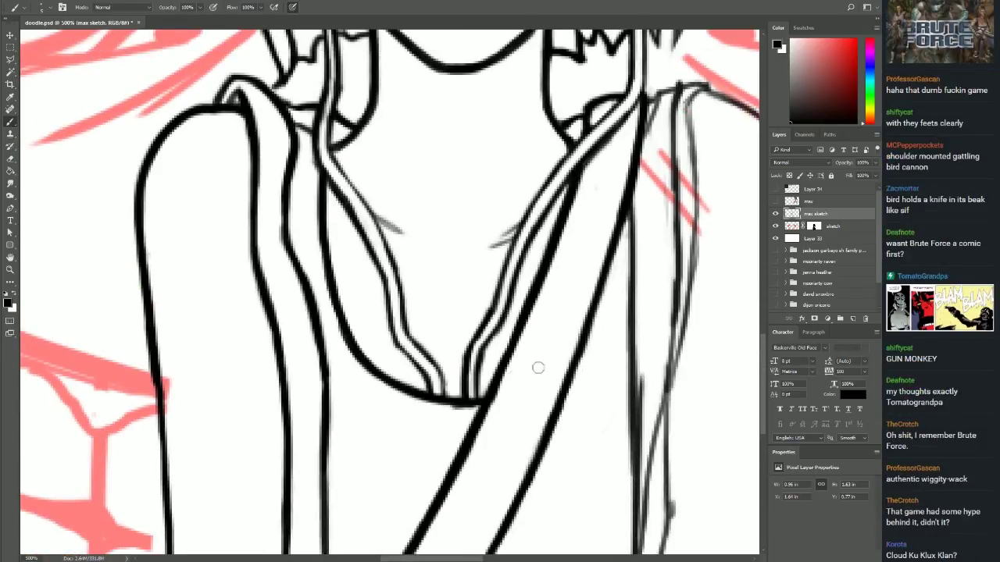
left_click_drag(644, 178, 629, 451)
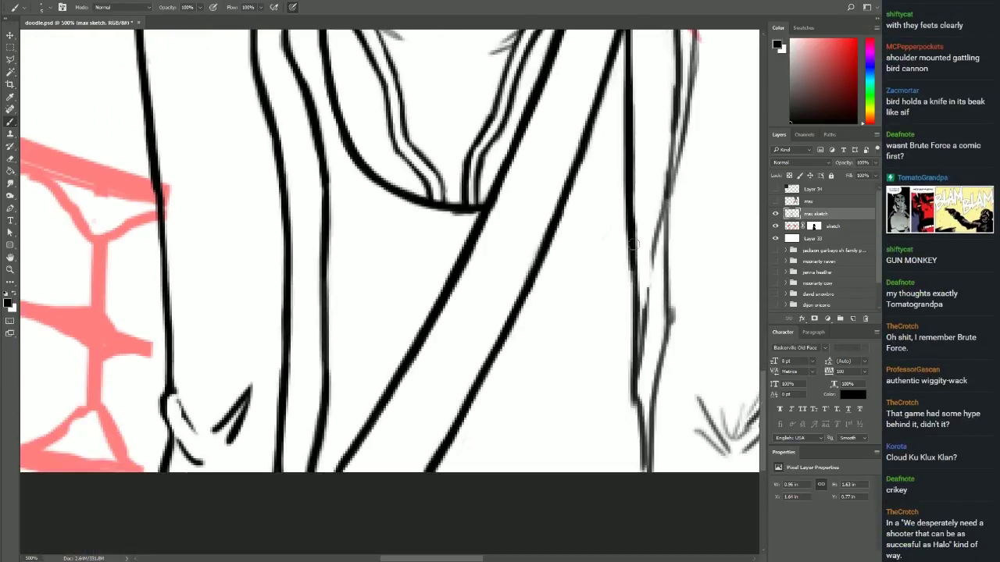
scroll(643, 380, "down", 5)
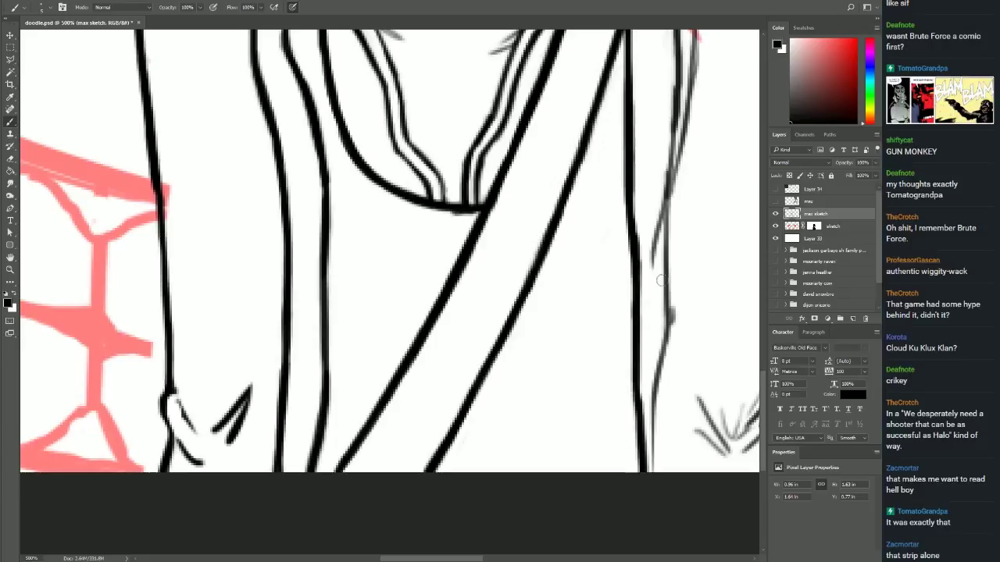
scroll(664, 417, "up", 4)
scroll(755, 383, "up", 2)
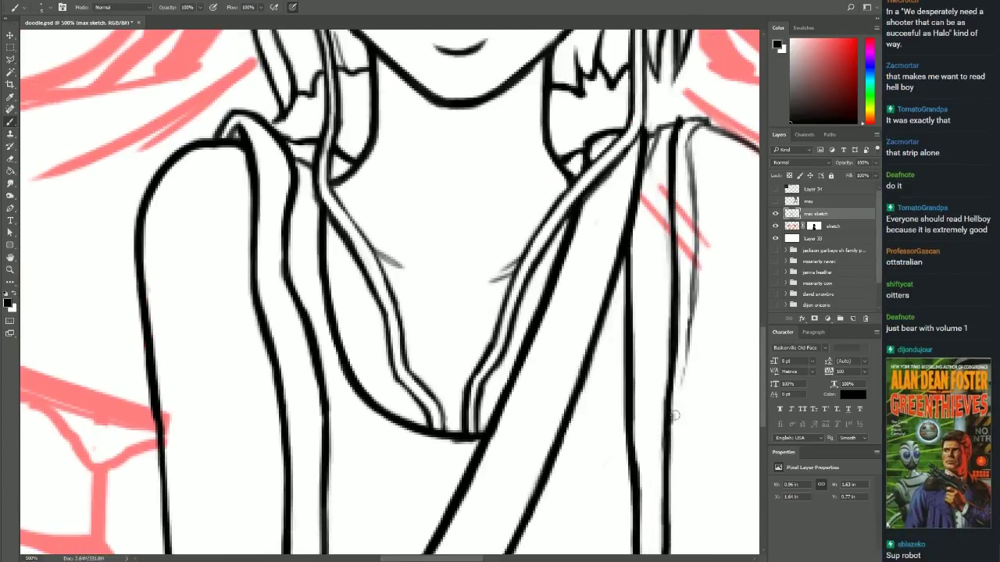
Ink the strap's right edge and the right shoulder outline, undoing a bad arm stroke.
left_click_drag(687, 118, 670, 437)
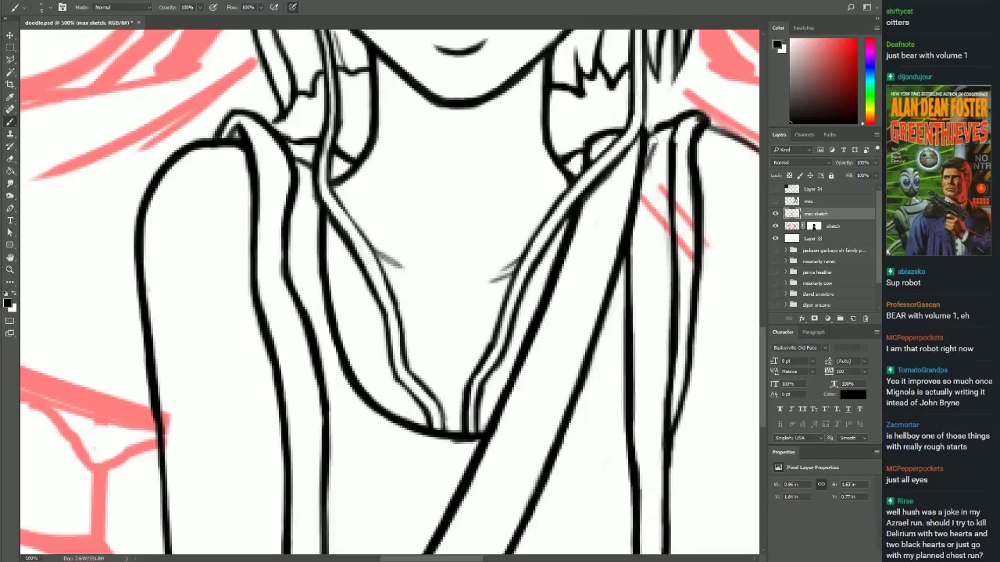
scroll(527, 546, "right", 3)
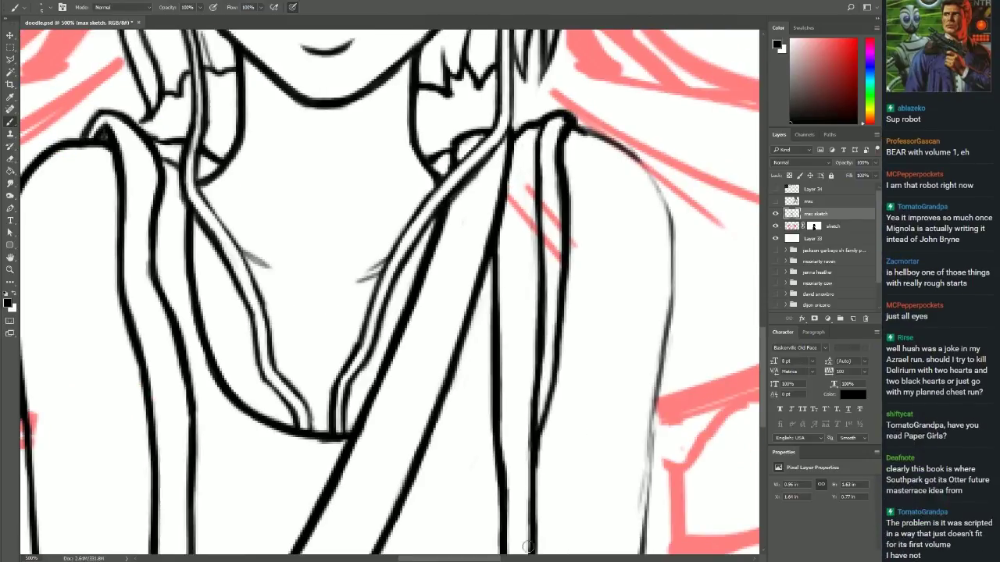
scroll(528, 547, "right", 3)
mouse_move(450, 125)
left_mouse_down()
mouse_move(537, 201)
mouse_move(551, 312)
left_mouse_up()
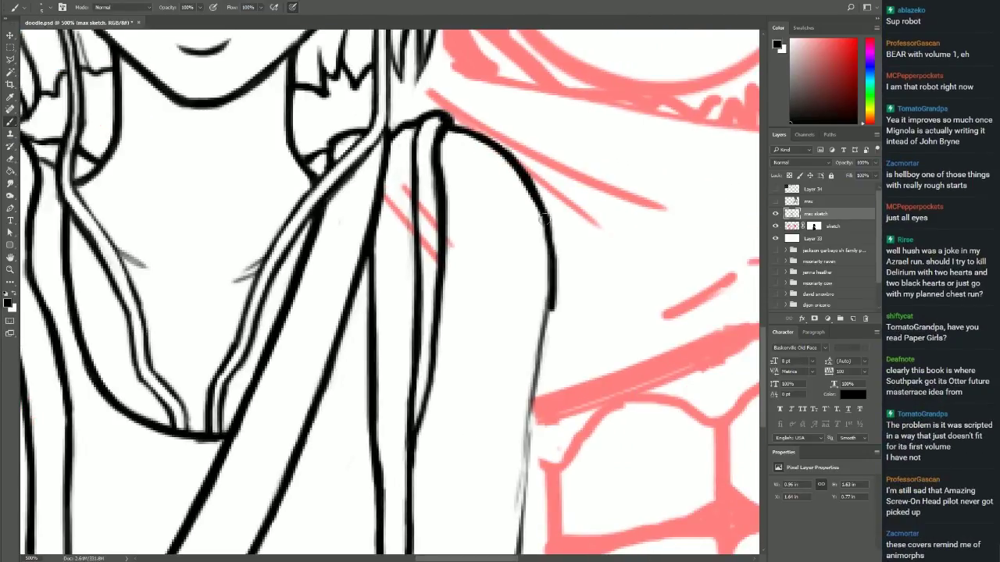
scroll(551, 313, "down", 2)
left_click_drag(546, 235, 514, 531)
key("ctrl+z")
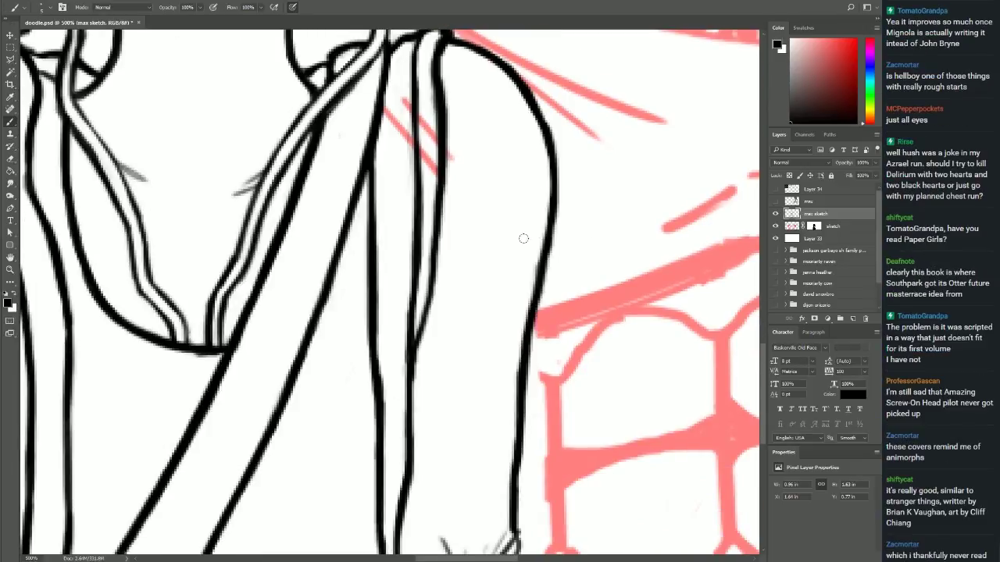
Ink the sketched marks near the arm's bottom and thicken the arm's right edge.
scroll(529, 400, "down", 4)
left_click_drag(513, 329, 505, 414)
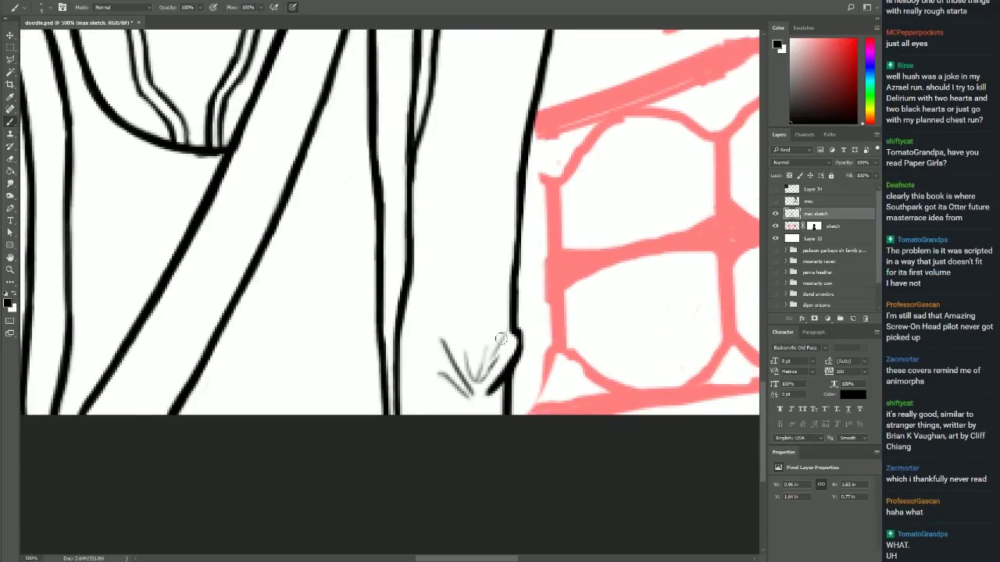
left_click_drag(501, 338, 484, 379)
left_click_drag(439, 343, 473, 381)
left_click_drag(430, 378, 480, 402)
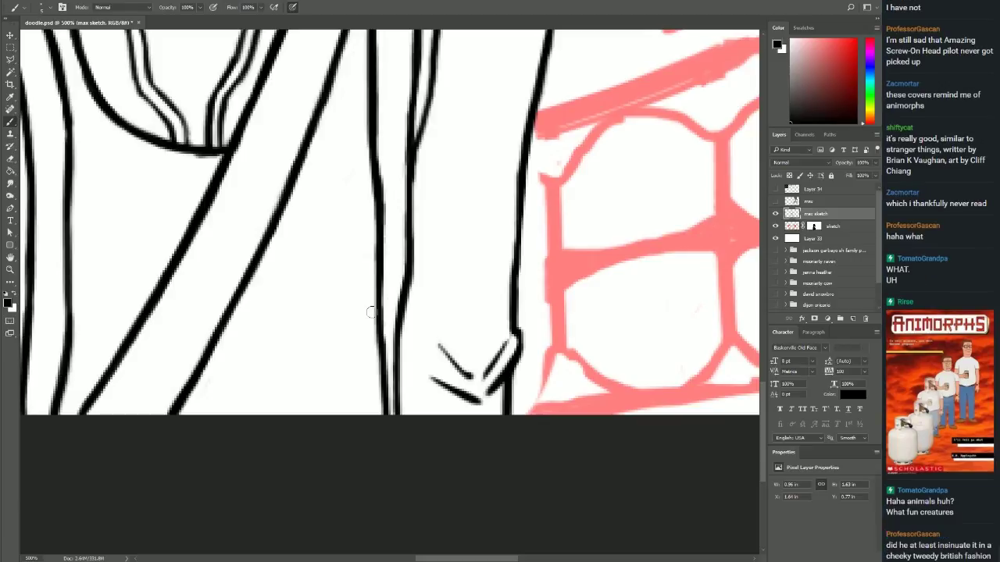
left_click_drag(519, 170, 509, 325)
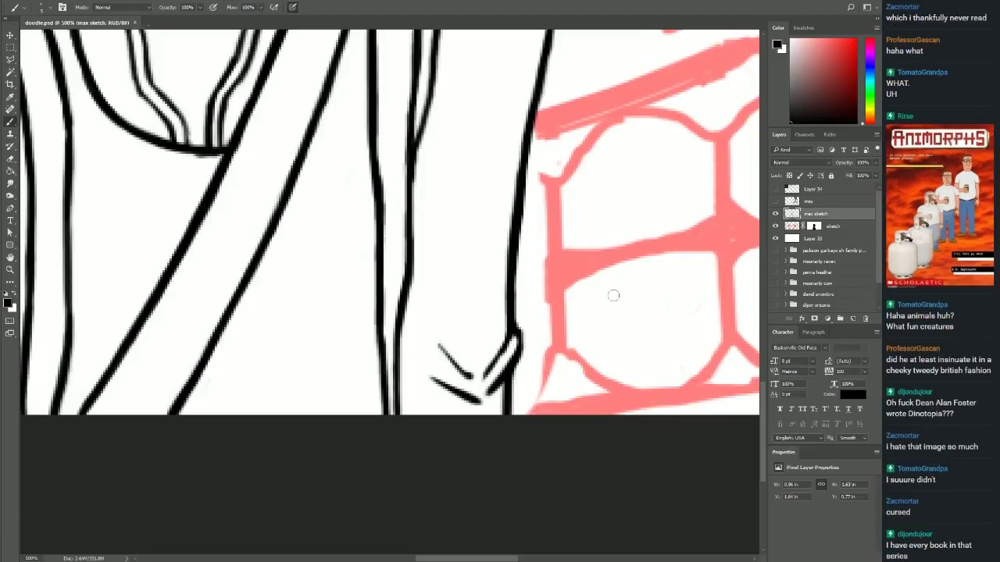
key("z")
key("ctrl+0")
Brush a thick black ink line down the figure's right arm.
key("ctrl+plus")
key("ctrl+plus")
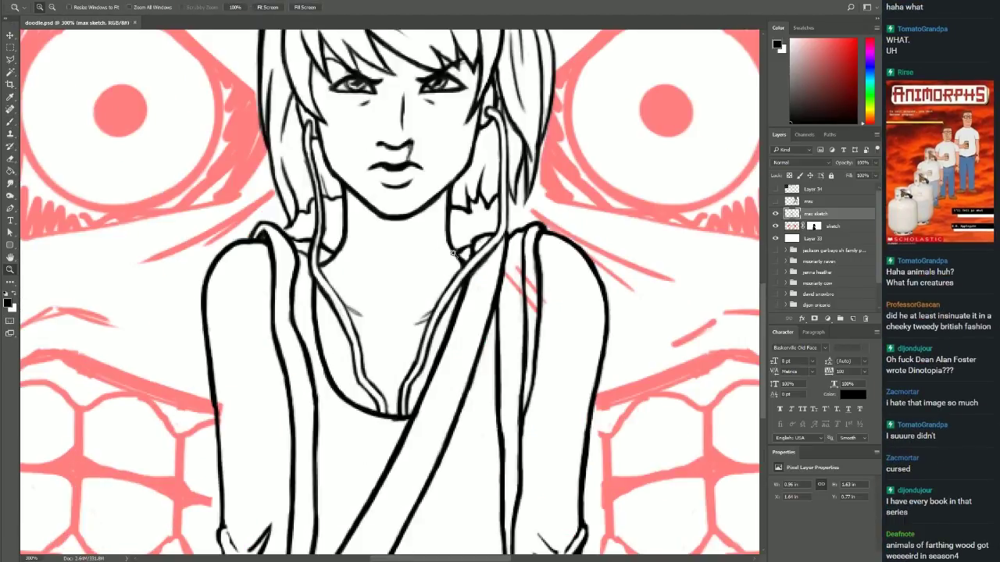
key("b")
scroll(390, 312, "down", 5)
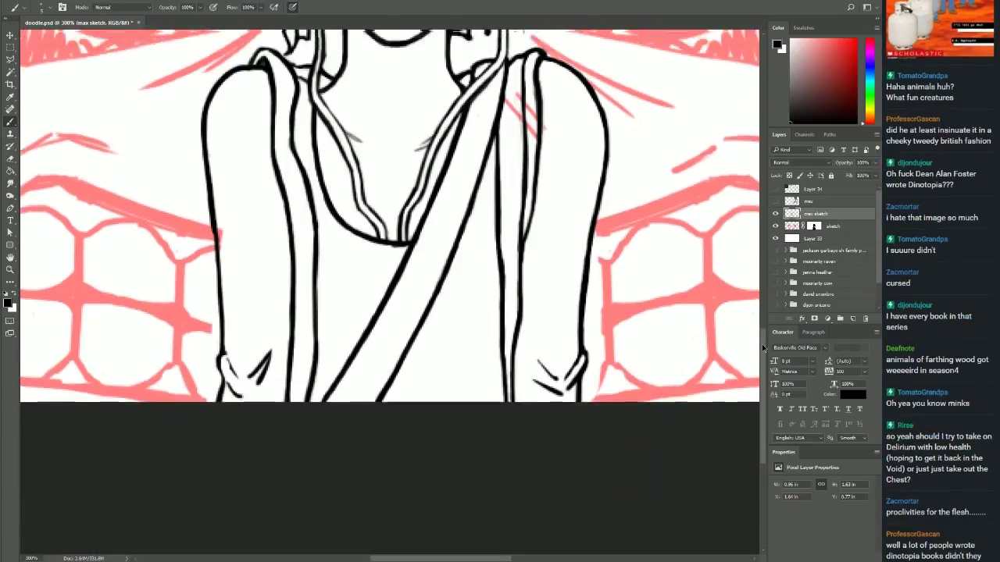
scroll(390, 313, "up", 3)
left_click_drag(523, 176, 516, 515)
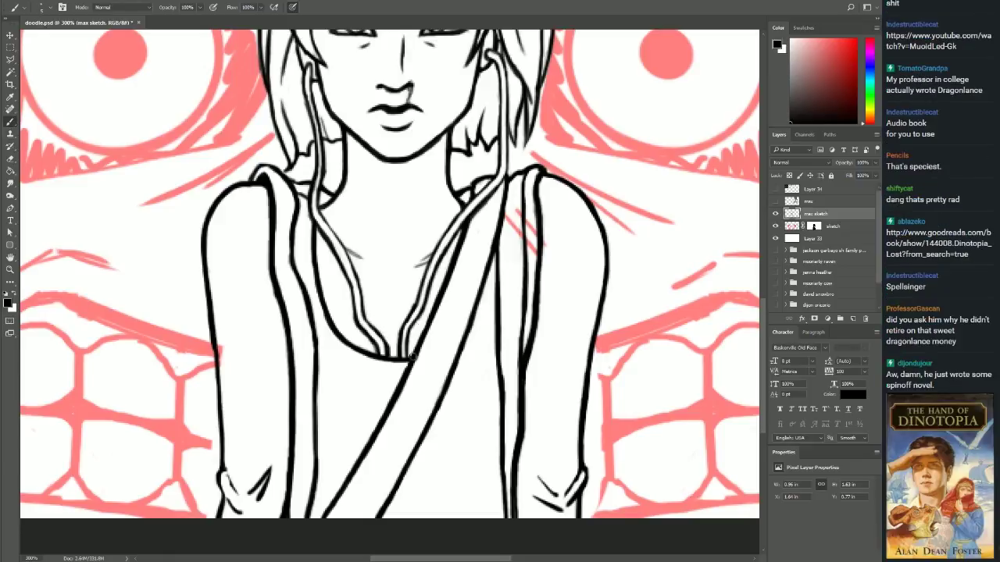
scroll(351, 266, "up", 2)
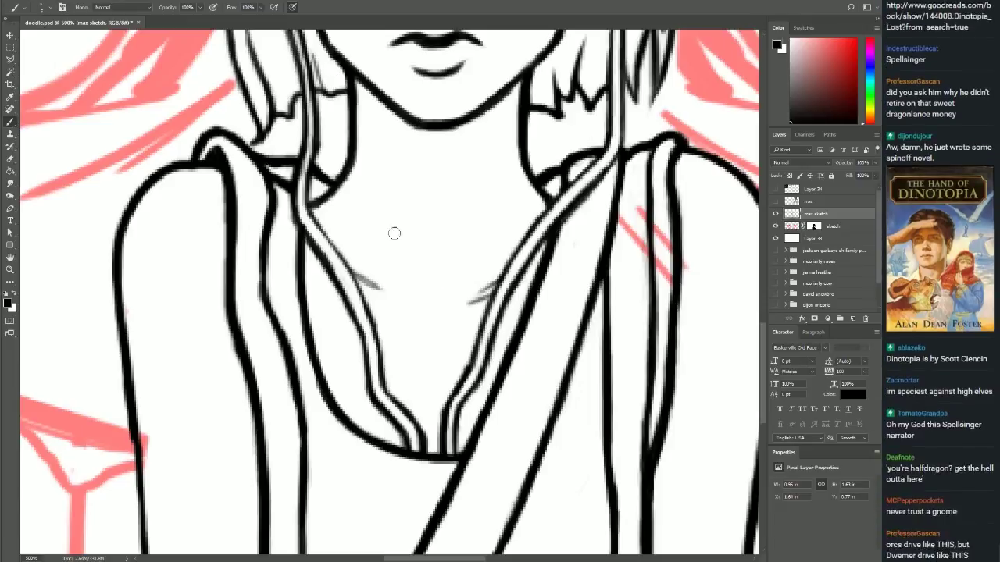
scroll(426, 374, "down", 5)
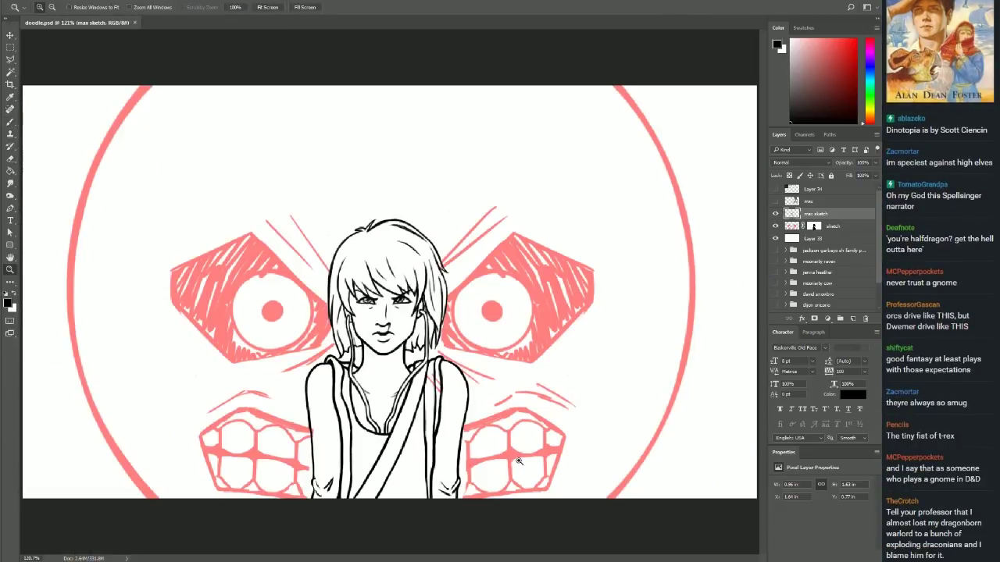
Set white as the painting colour and return to the max sketch inking layer.
key("alt+bracketleft")
key("b")
key("x")
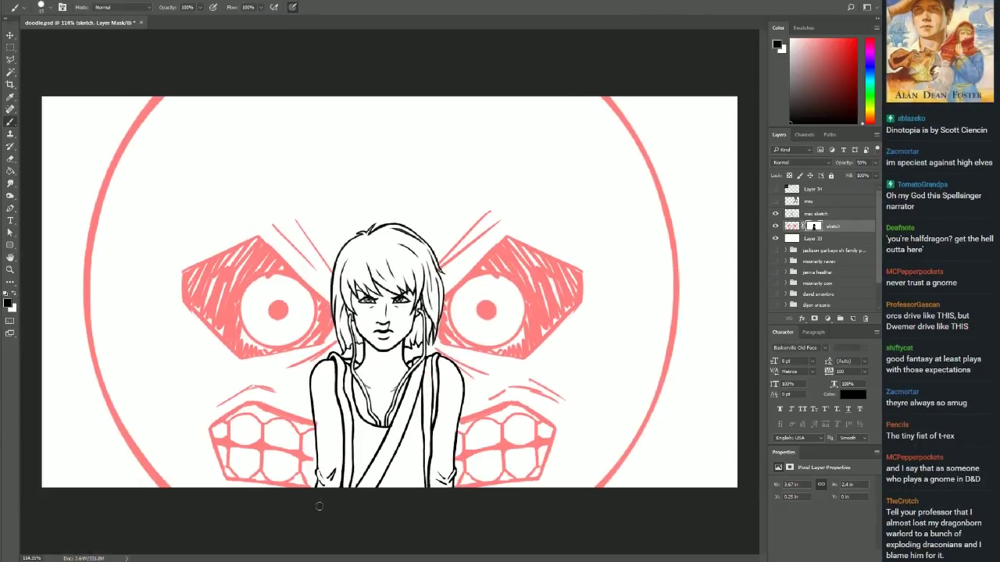
key("alt+bracketright")
Fit the whole image in the window and select the moon-face sketch layer.
scroll(440, 401, "up", 3)
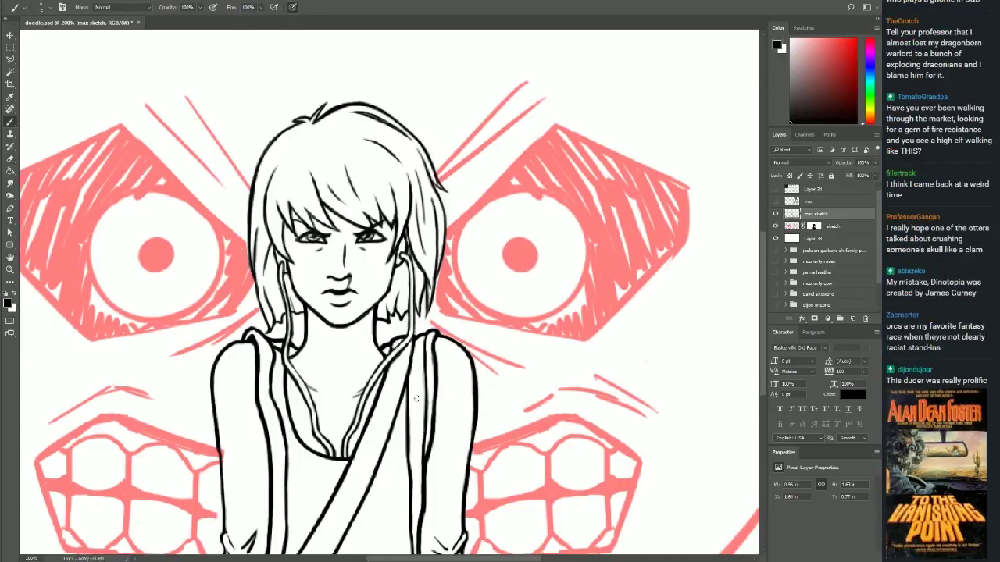
scroll(472, 387, "up", 2)
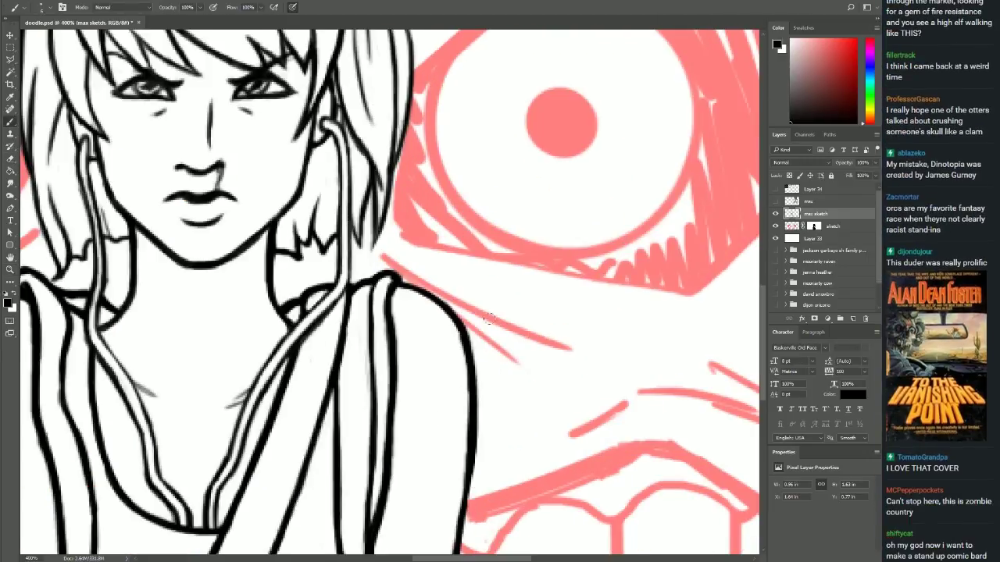
key("z")
key("ctrl+0")
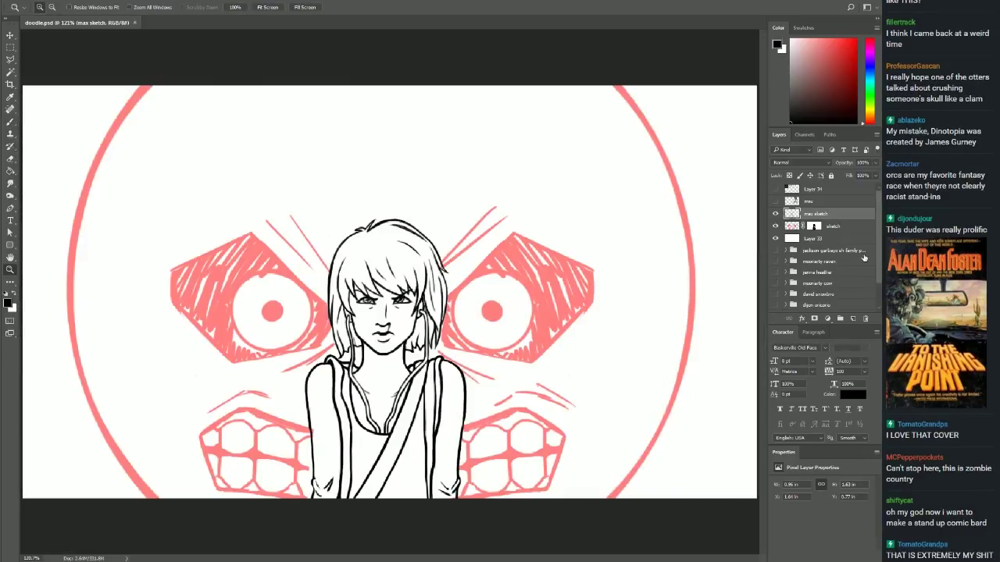
left_click(823, 228)
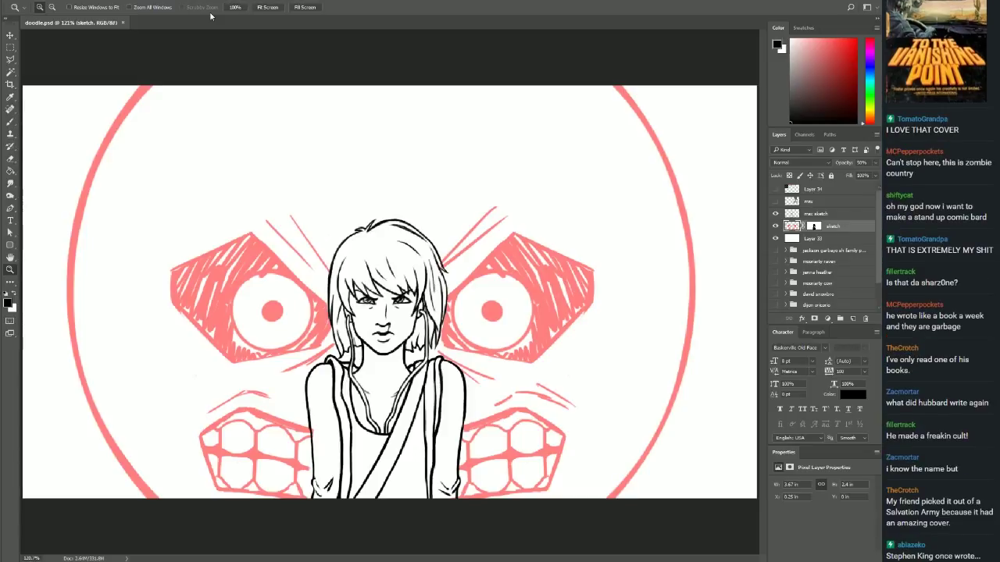
Set the moon-face sketch layer to 100% opacity and zoom in on the girl's face.
key("0")
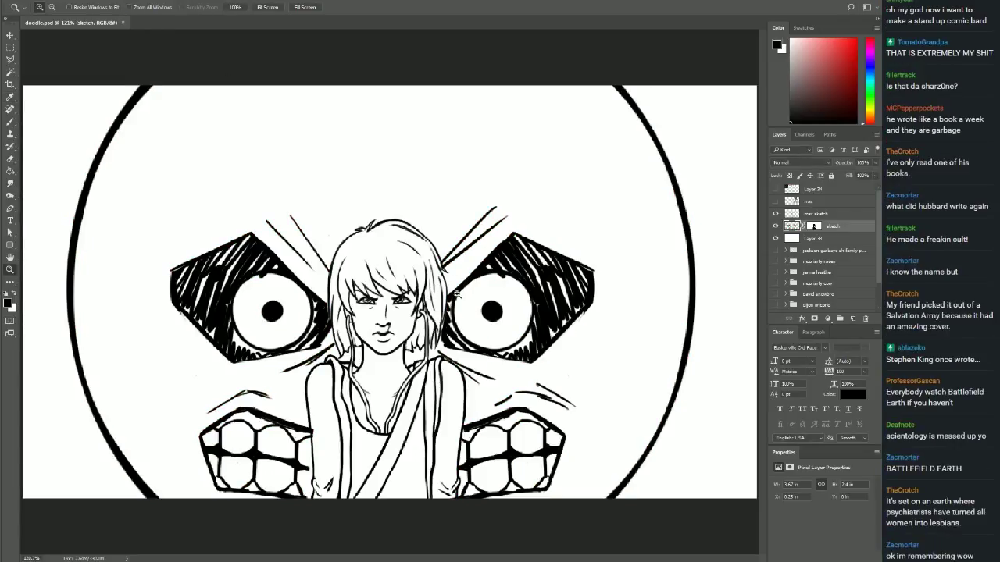
left_click(442, 320)
key("b")
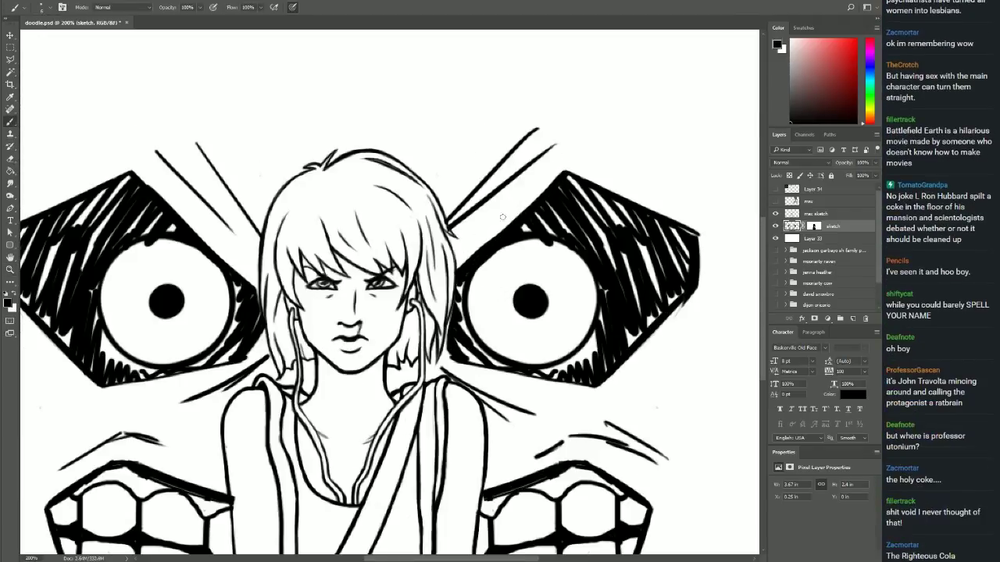
Select part of the right eye's hatched surround and paint it solid black.
key("l")
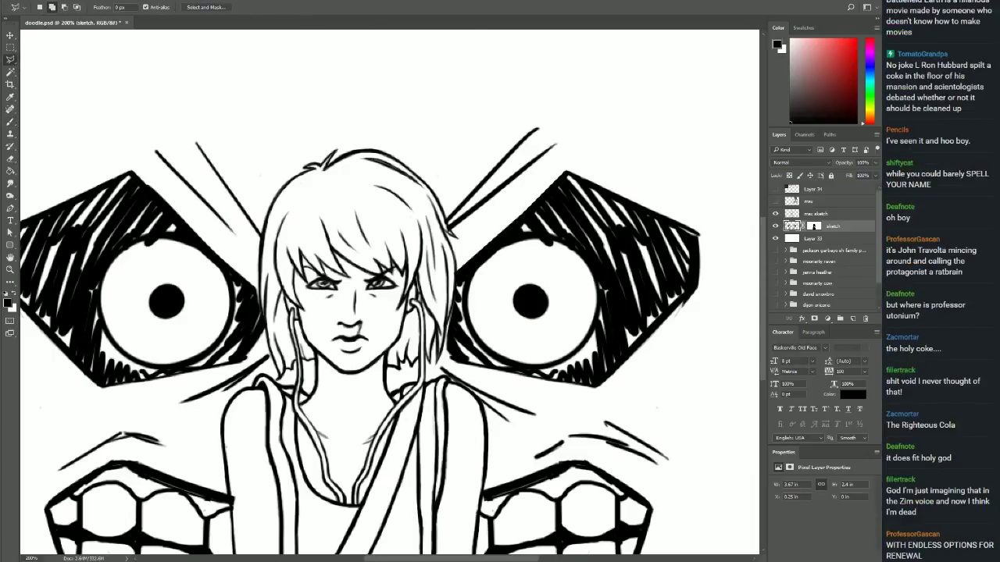
left_click_drag(566, 172, 702, 238)
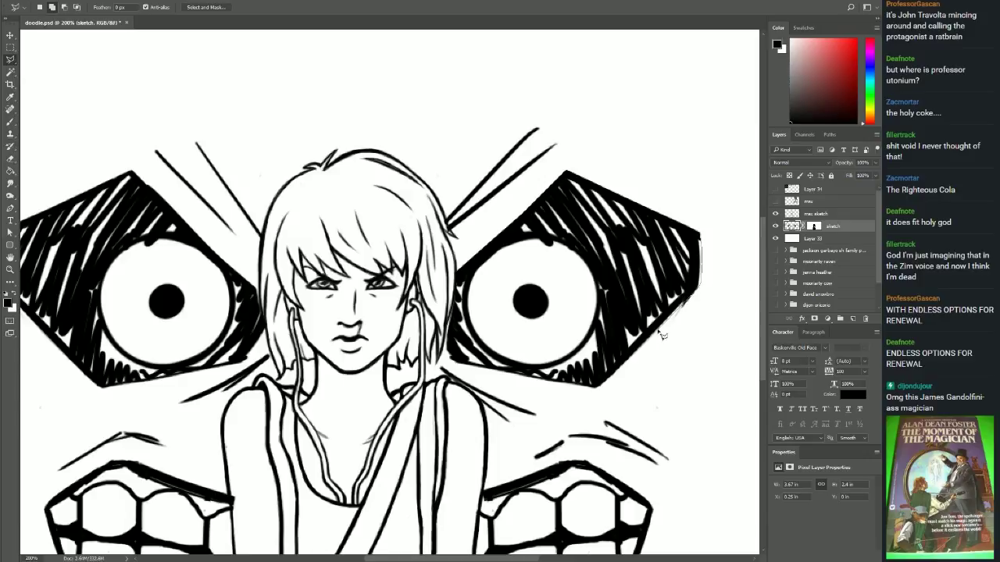
key("b")
mouse_move(597, 383)
left_mouse_down()
mouse_move(709, 286)
mouse_move(705, 257)
left_mouse_up()
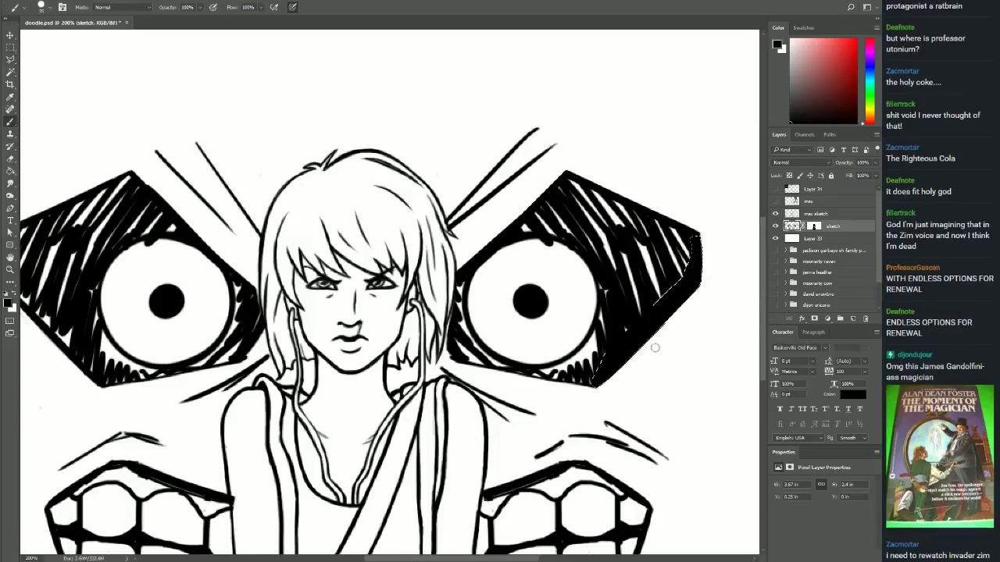
scroll(568, 402, "up", 1)
Fill the area below the right eye black and extend ink along its left edge.
key("l")
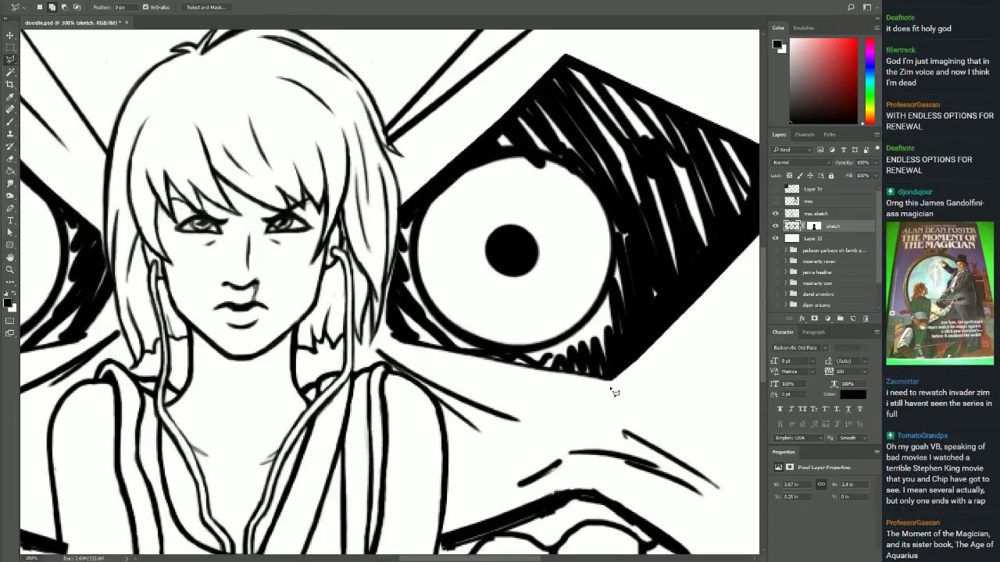
left_click_drag(500, 368, 380, 291)
key("alt+BackSpace")
key("b")
mouse_move(418, 352)
left_mouse_down()
mouse_move(422, 293)
mouse_move(479, 349)
mouse_move(617, 352)
mouse_move(652, 246)
mouse_move(556, 332)
left_mouse_up()
Paint the remaining streaks black, leave a plain white eye, and add a round pupil.
key("ctrl+2")
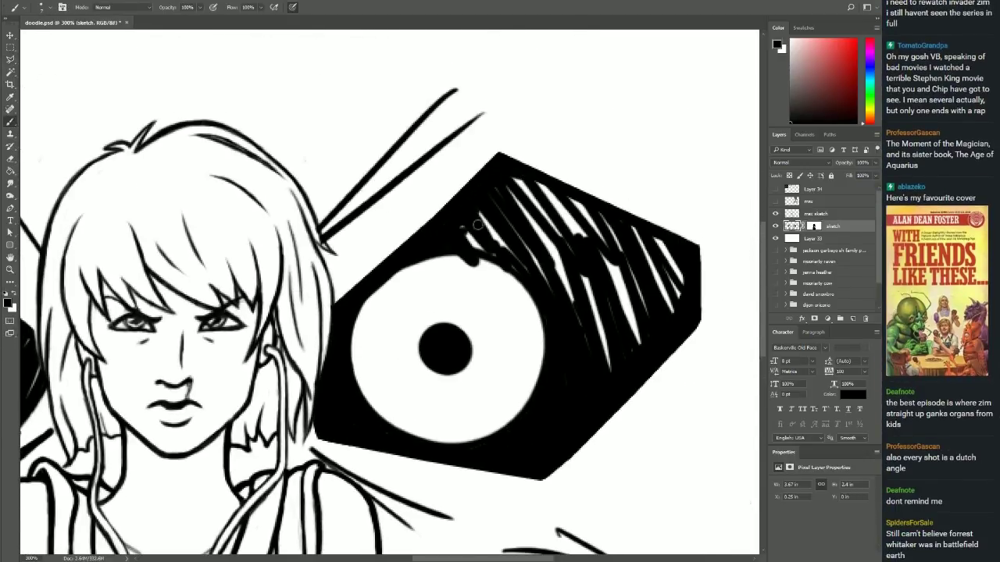
mouse_move(478, 225)
left_mouse_down()
mouse_move(542, 203)
mouse_move(618, 368)
left_mouse_up()
key("bracketright")
key("bracketright")
key("bracketright")
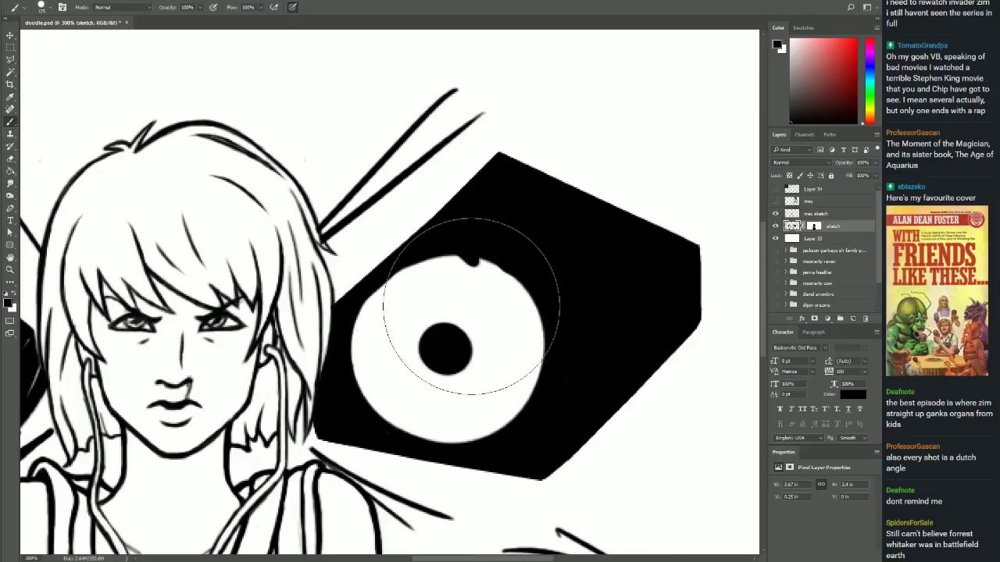
left_click_drag(449, 343, 464, 331)
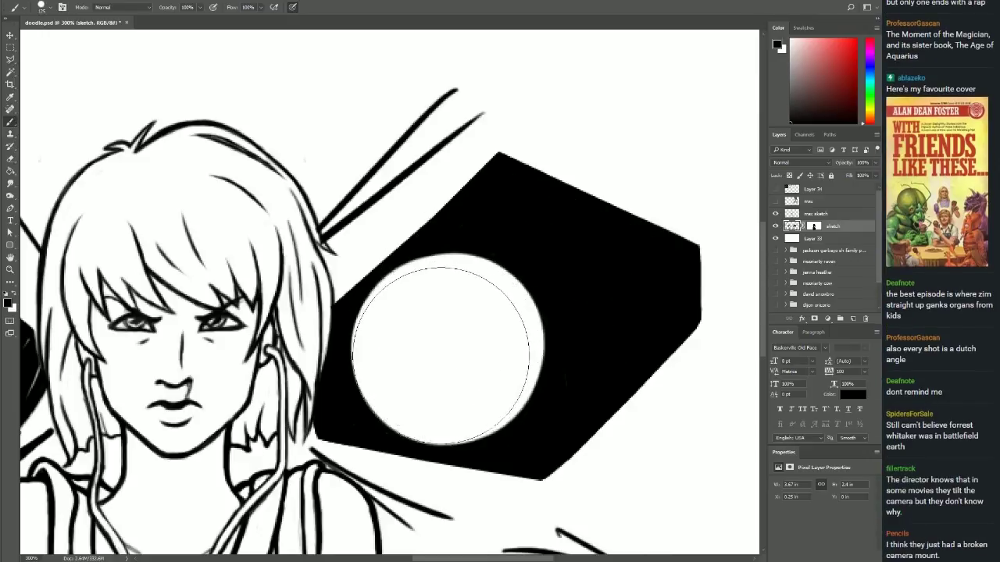
key("bracketleft")
key("bracketleft")
key("bracketleft")
left_click(435, 358)
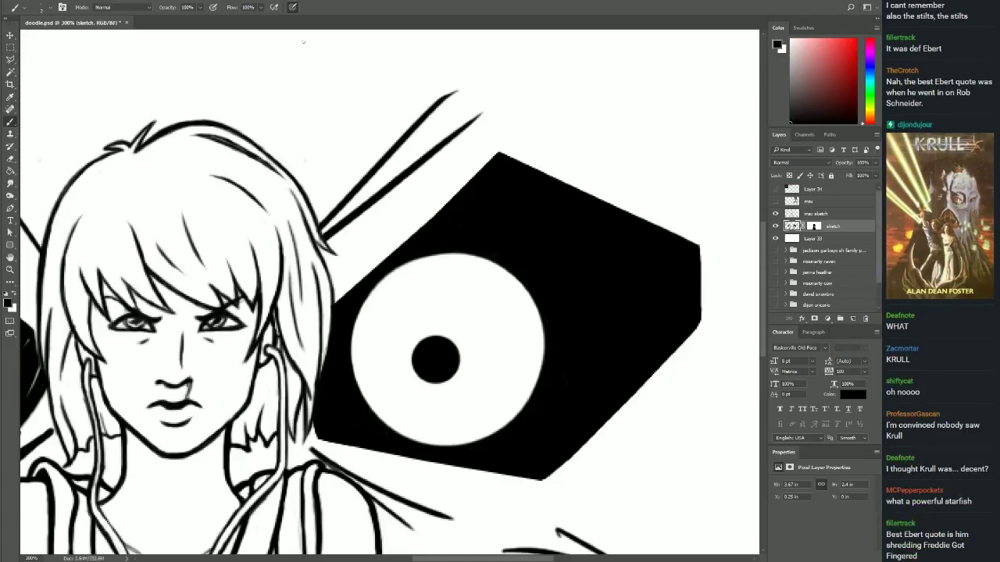
Mirror the canvas view to check the drawing, then flip it back.
key("ctrl+shift+h")
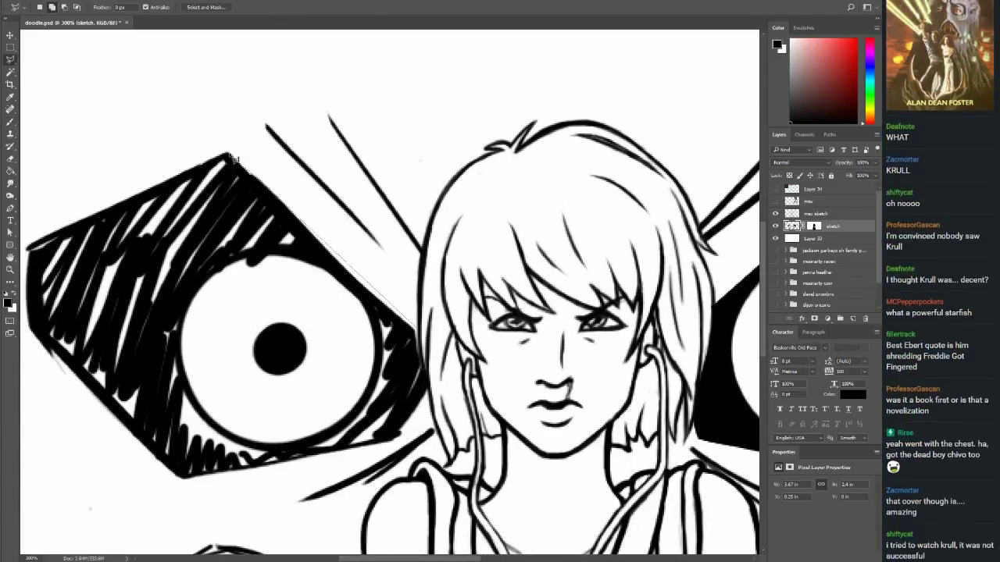
key("ctrl+shift+h")
scroll(400, 264, "left", 3)
Fill the top part of the other eye shape solid black and ink its edge.
key("l")
mouse_move(382, 560)
left_mouse_down()
mouse_move(460, 560)
mouse_move(425, 559)
left_mouse_up()
key("ctrl+shift+h")
key("b")
key("ctrl+shift+h")
key("alt+BackSpace")
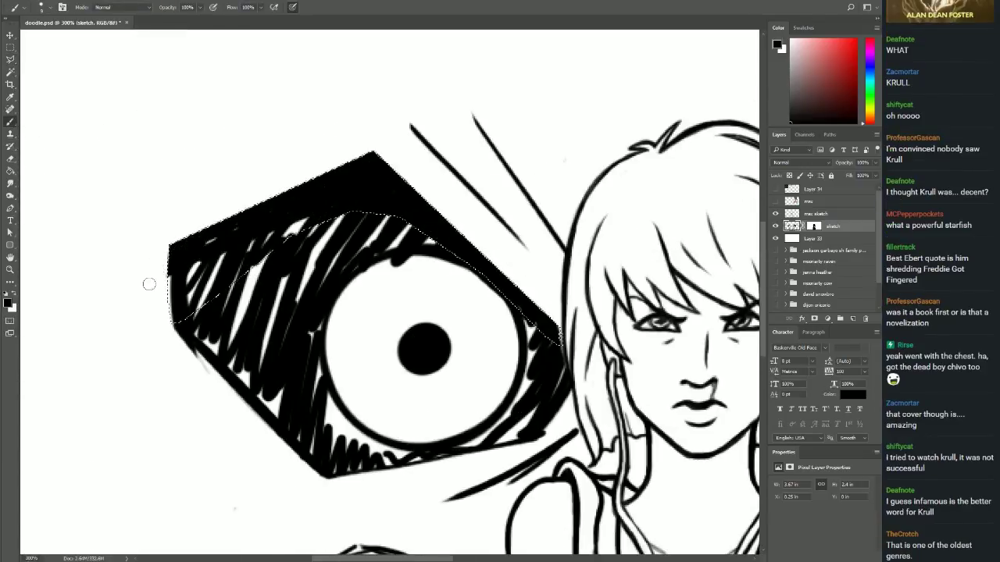
mouse_move(449, 250)
left_mouse_down()
mouse_move(550, 340)
mouse_move(520, 430)
left_mouse_up()
key("c")
key("b")
key("ctrl+2")
Polygonal-lasso the hatched lower part of the eye and fill it black.
key("l")
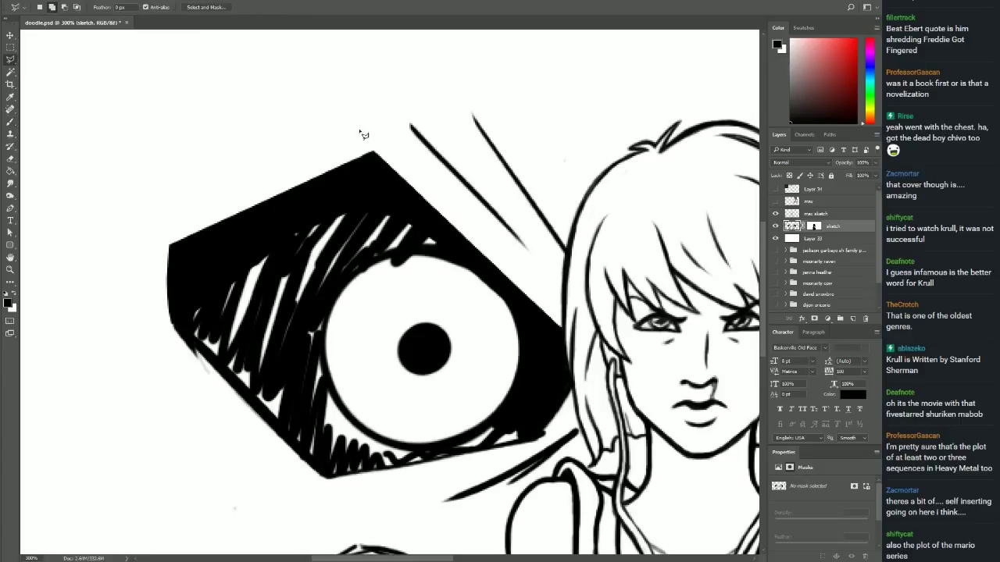
left_click(175, 329)
left_click(319, 478)
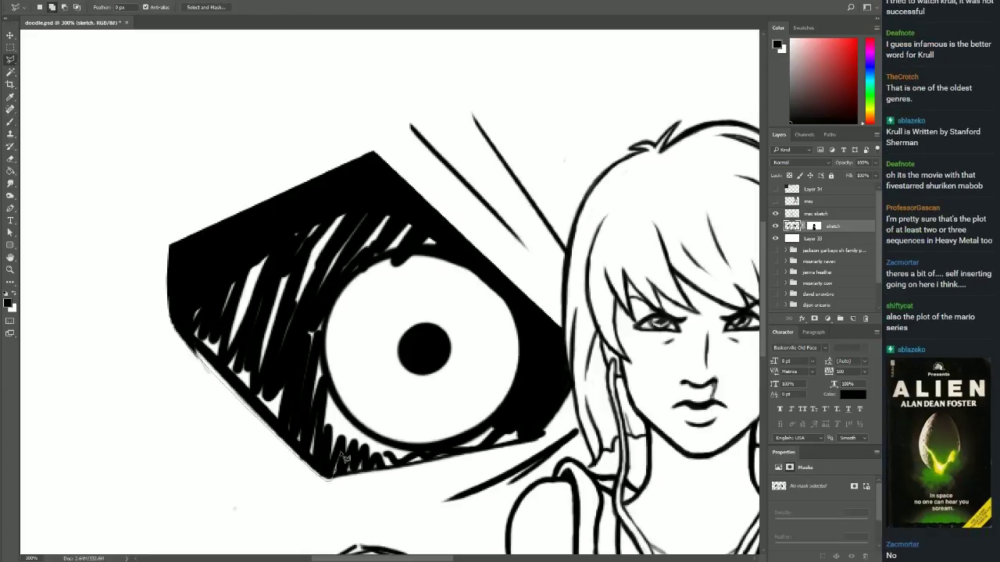
left_click(546, 439)
left_click(572, 388)
left_click(175, 330)
key("b")
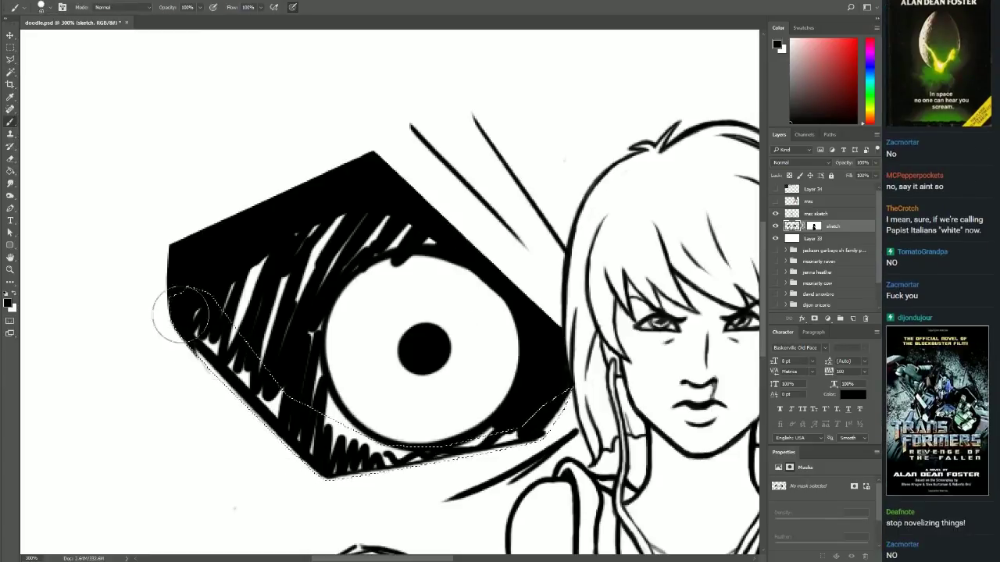
key("alt+BackSpace")
key("ctrl+d")
Paint out leftover hatching, clean the eye white, add a black pupil, and save.
mouse_move(320, 415)
left_mouse_down()
mouse_move(344, 235)
mouse_move(319, 263)
mouse_move(388, 223)
left_mouse_up()
left_click(427, 345)
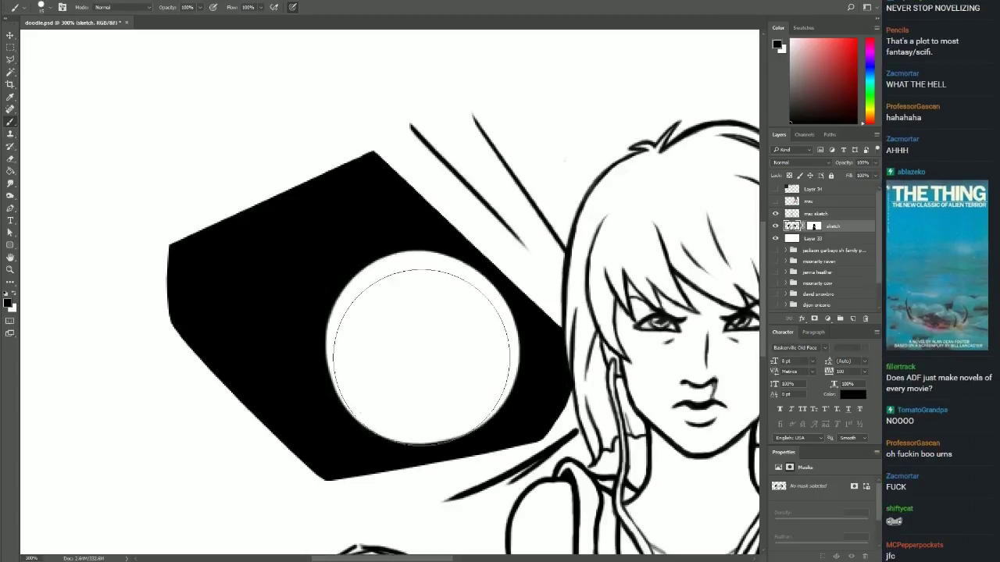
key("bracketleft")
key("bracketleft")
key("bracketleft")
left_click_drag(430, 357, 205, 364)
left_click(212, 364)
key("ctrl+s")
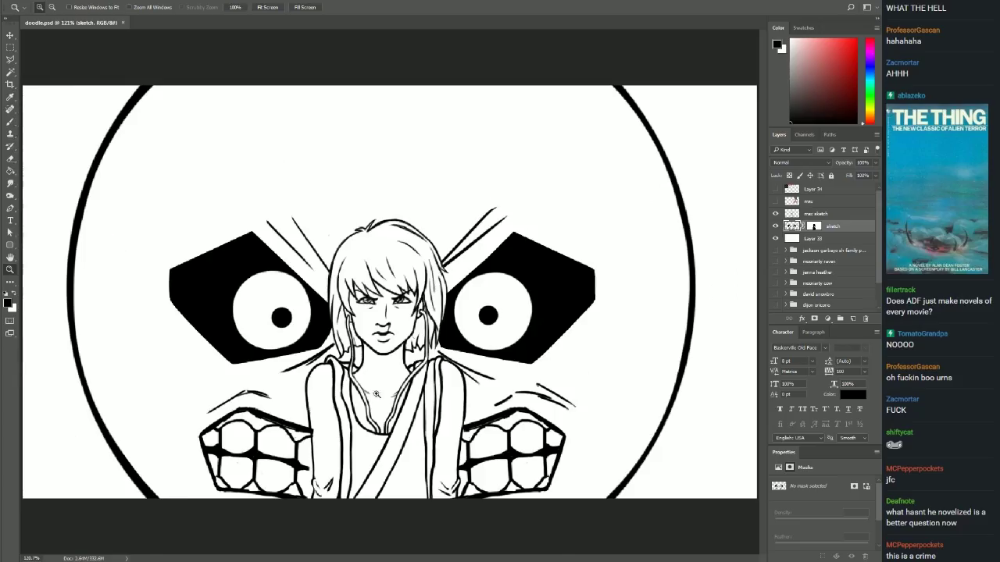
Lasso the moon's mouth and teeth and stretch them wider with Free Transform.
left_click_drag(322, 289, 323, 316)
key("m")
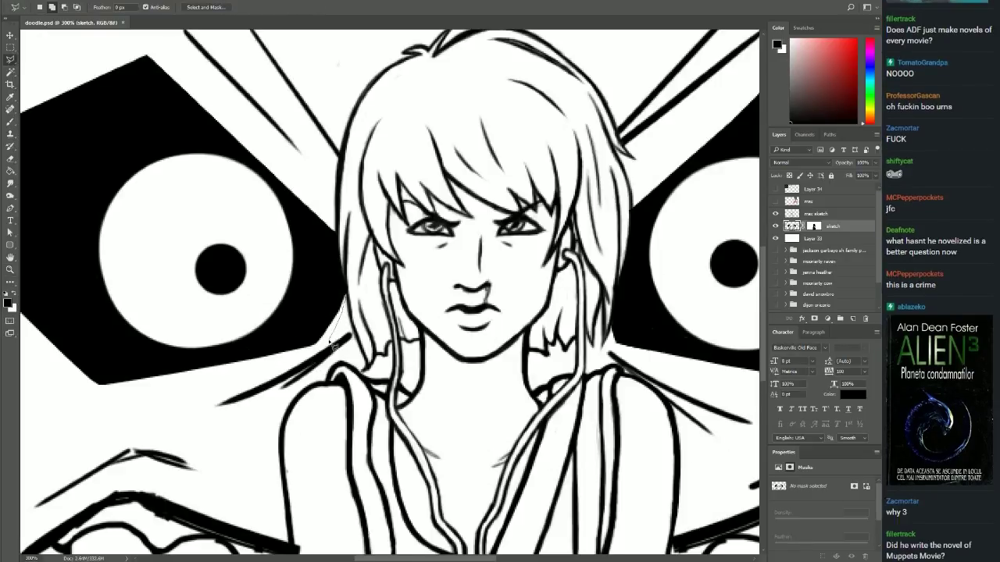
key("z")
key("ctrl+0")
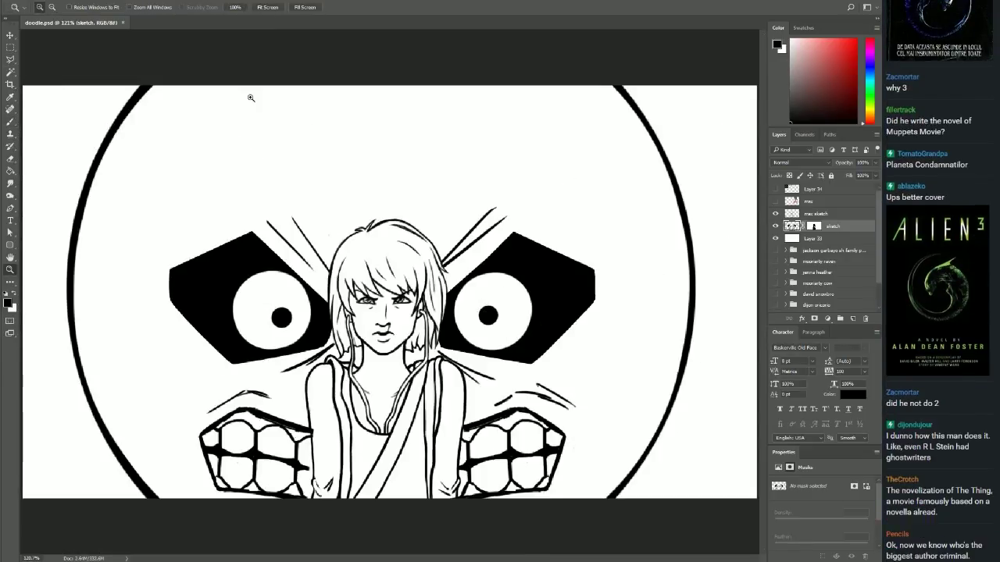
key("b")
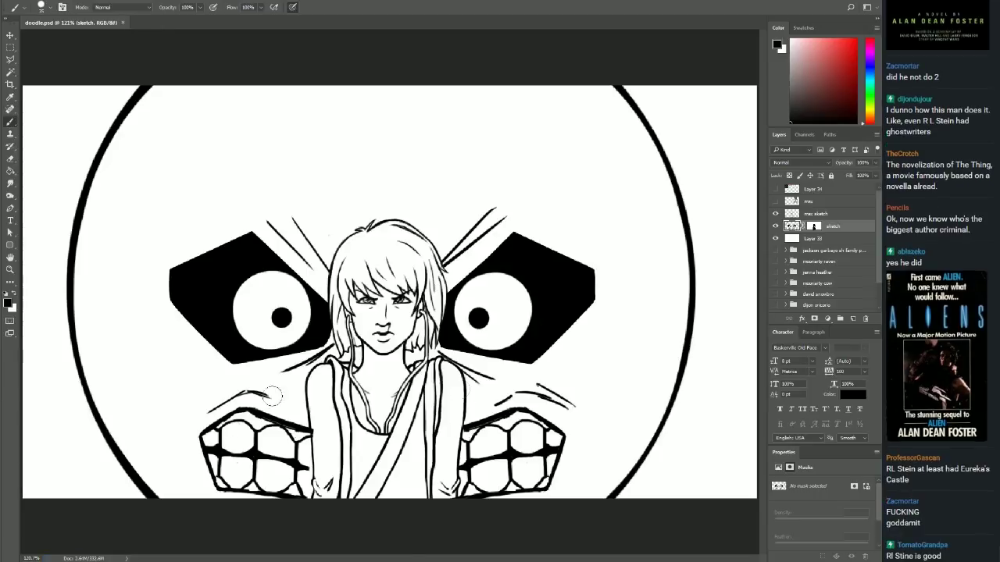
key("l")
left_click_drag(196, 383, 199, 386)
key("ctrl+t")
left_click_drag(648, 437, 671, 437)
key("Return")
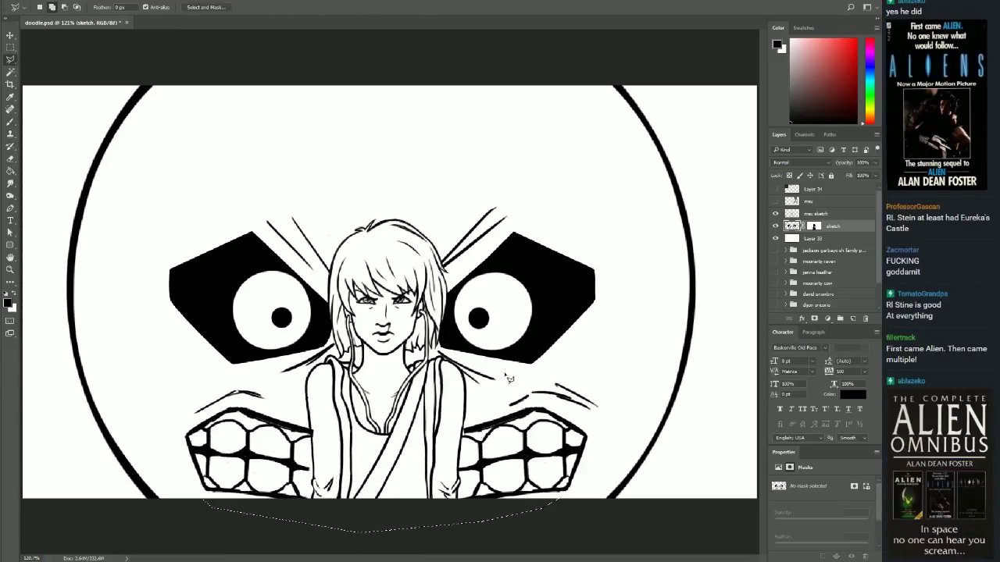
Zoom in on Max and ink a collar line plus a small stroke on the max sketch layer.
key("z")
left_click_drag(508, 379, 35, 211)
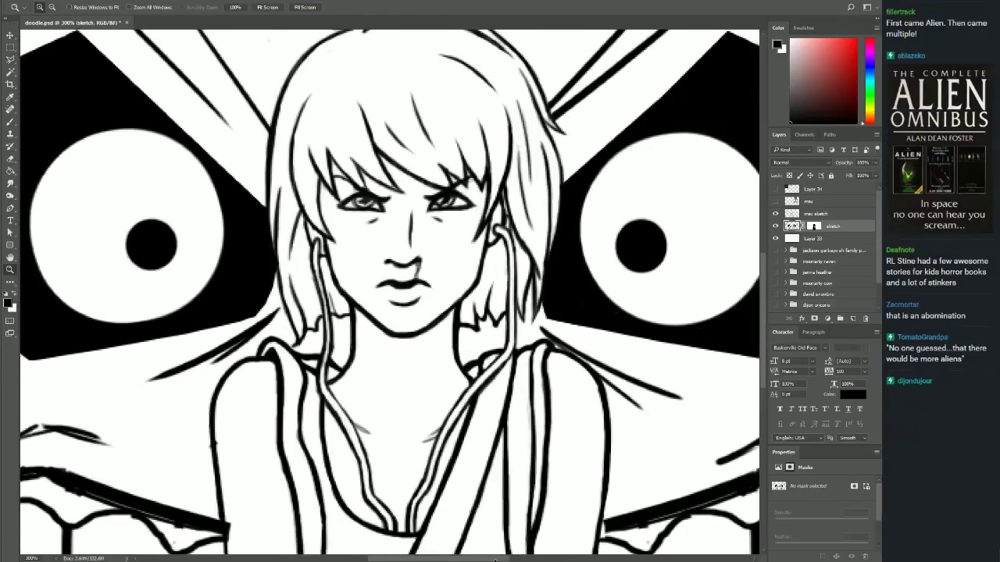
scroll(495, 559, "right", 2)
left_click(502, 360)
key("b")
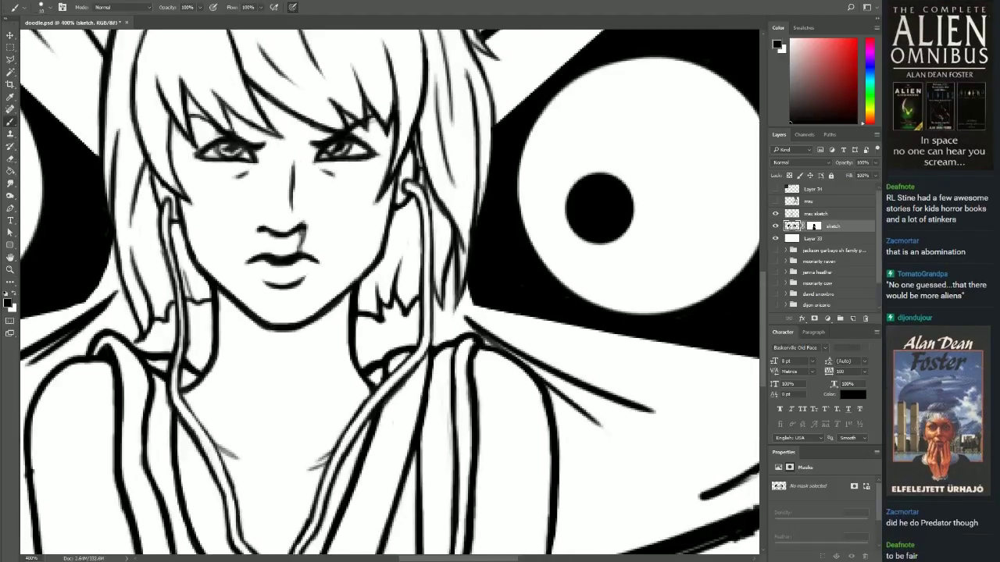
scroll(364, 464, "left", 4)
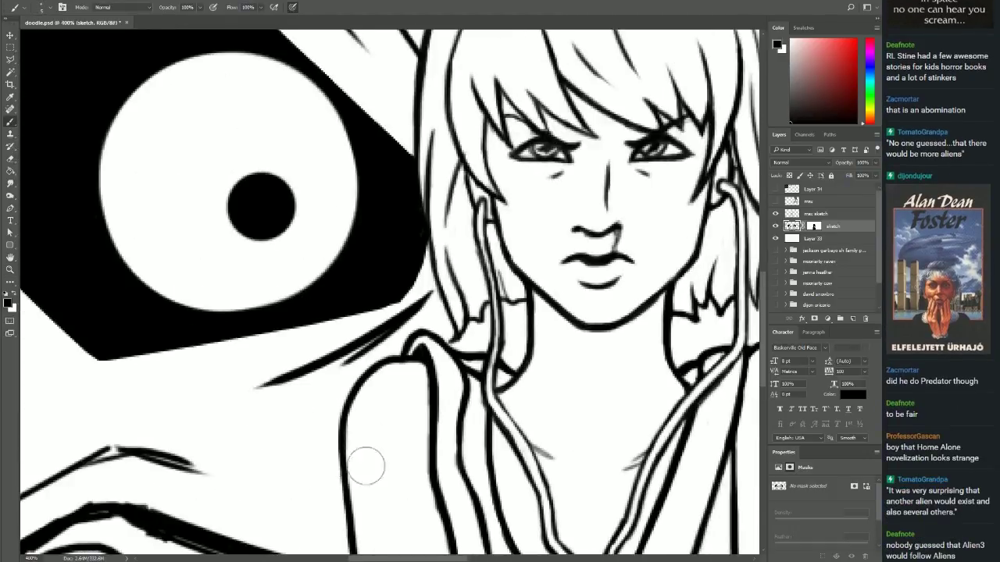
scroll(364, 464, "down", 5)
scroll(364, 464, "up", 2)
left_click(832, 214)
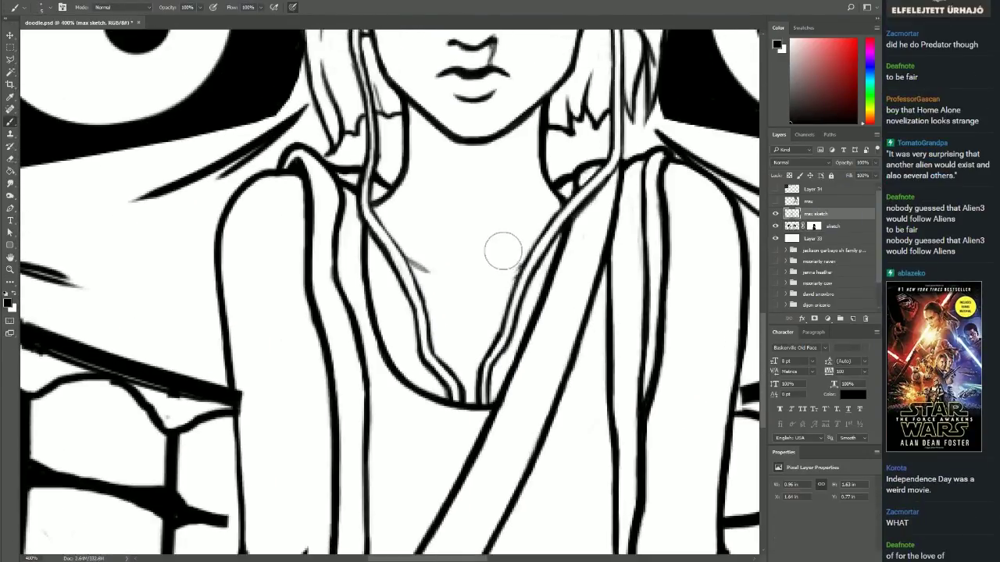
left_click_drag(394, 244, 434, 278)
left_click_drag(501, 273, 513, 267)
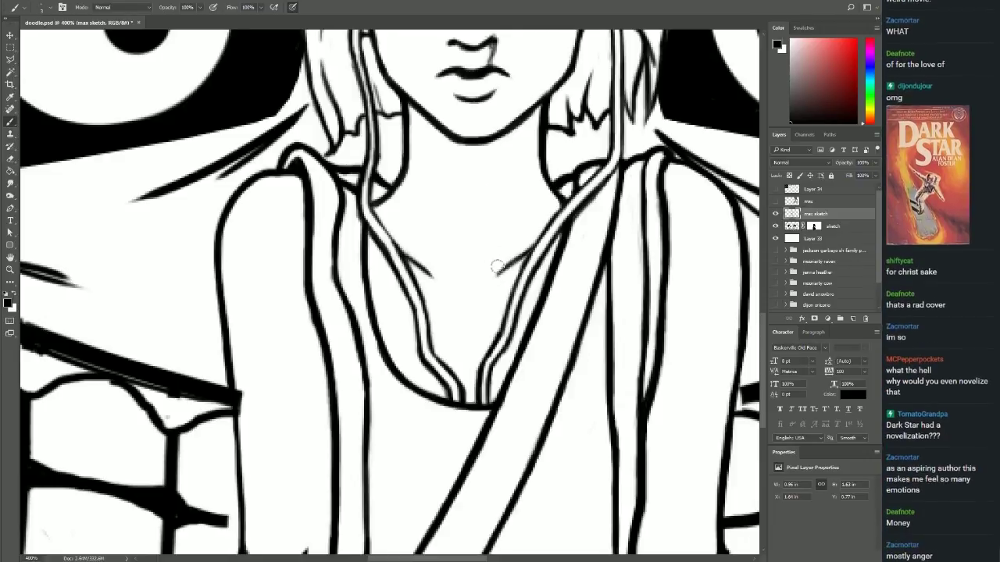
On the sketch layer, erase the moon lines crossing Max's bag straps.
key("alt+bracketleft")
scroll(711, 312, "left", 3)
scroll(732, 264, "down", 3)
key("e")
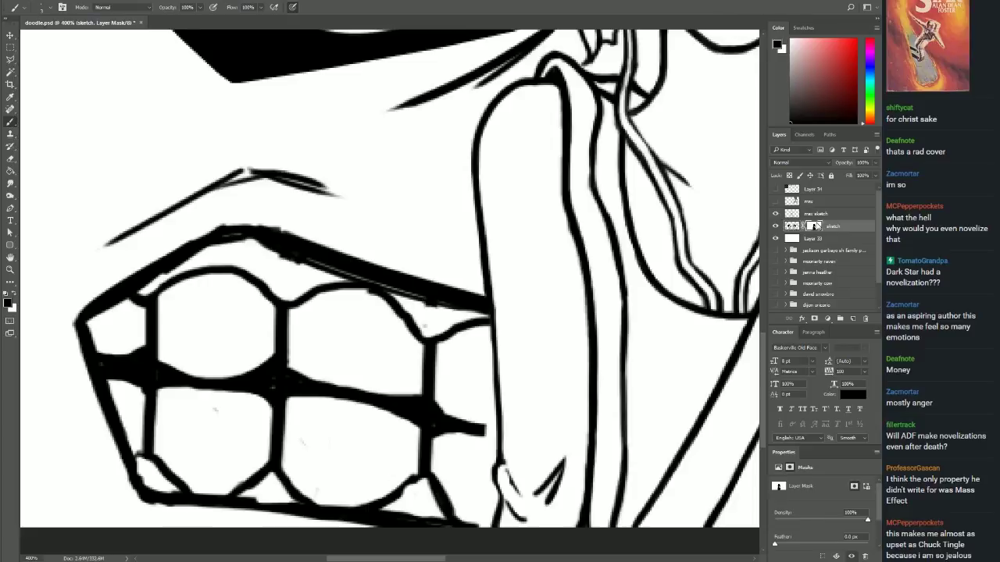
scroll(733, 264, "right", 3)
left_click_drag(291, 291, 581, 401)
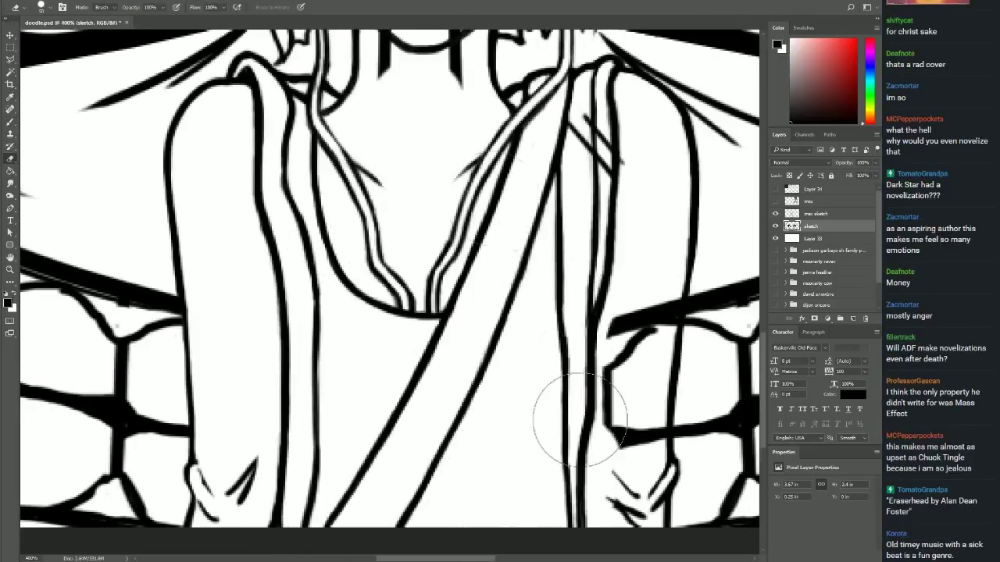
Erase stray moon lines and black fill over Max's hair and the mouth area.
scroll(580, 401, "up", 3)
scroll(507, 438, "up", 3)
scroll(461, 488, "up", 3)
mouse_move(461, 488)
left_mouse_down()
mouse_move(435, 123)
mouse_move(367, 118)
left_mouse_up()
scroll(367, 117, "up", 1)
mouse_move(468, 195)
left_mouse_down()
mouse_move(279, 278)
mouse_move(258, 328)
left_mouse_up()
scroll(558, 273, "down", 1)
left_click_drag(561, 278, 639, 200)
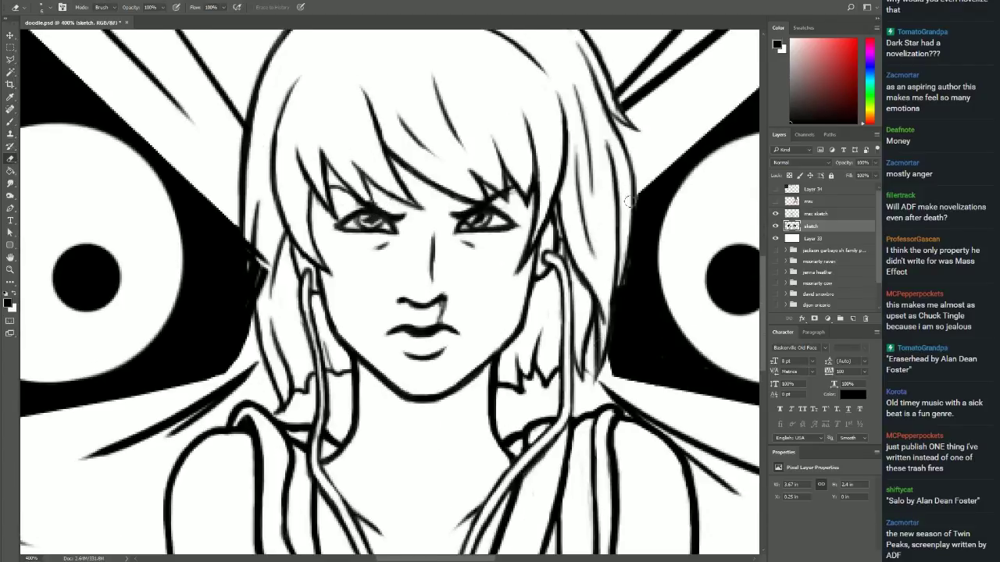
key("b")
scroll(567, 316, "left", 3)
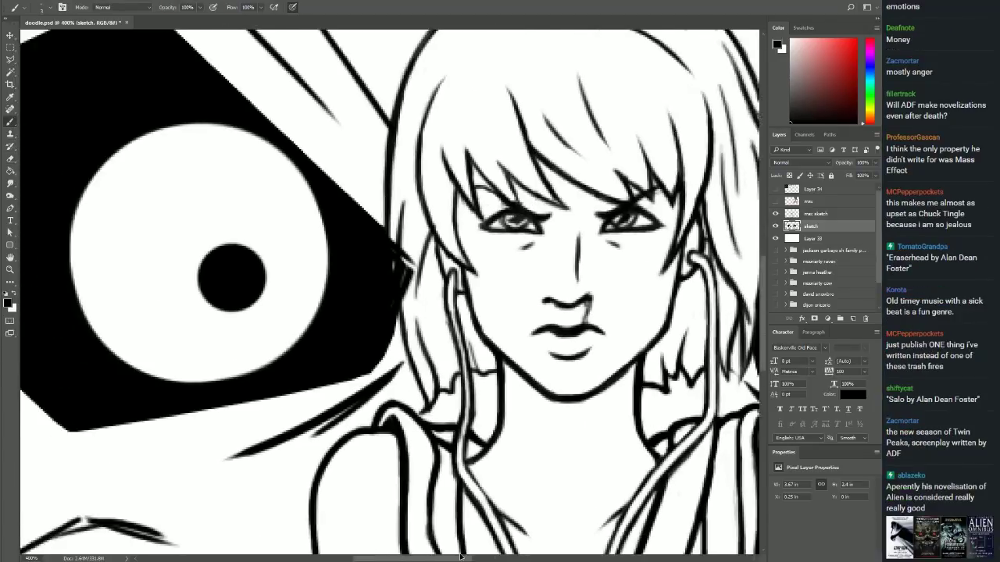
scroll(568, 316, "left", 2)
scroll(568, 316, "down", 1)
Rename the two sketch layers to 'moon lineart' and 'max lineart'.
scroll(568, 316, "down", 4)
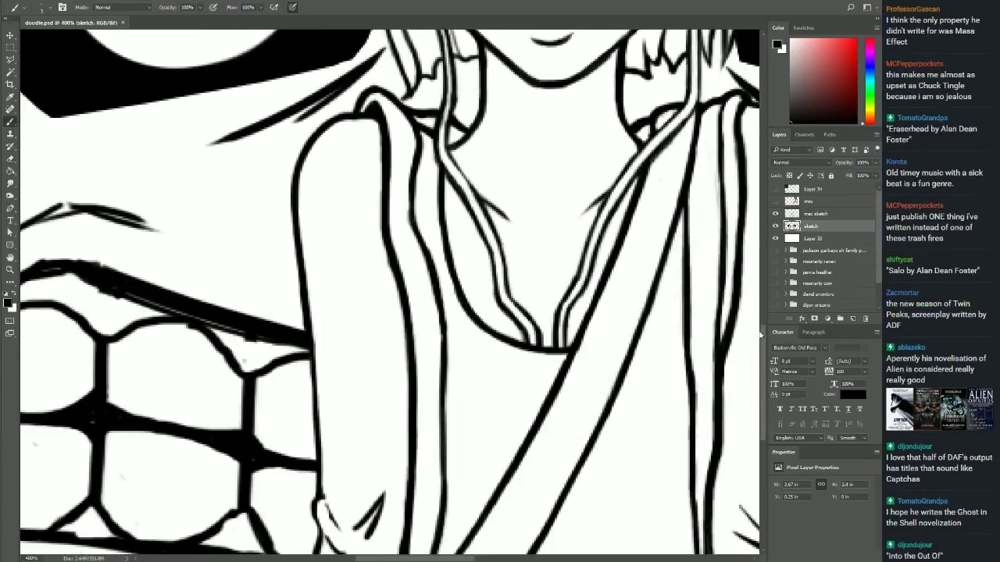
double_click(810, 226)
type("moon lineart")
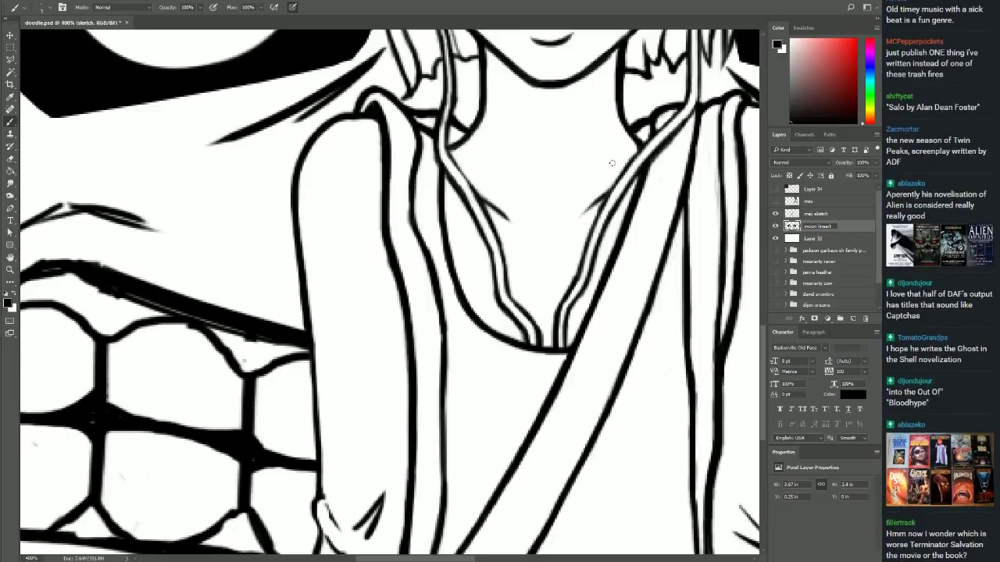
key("Tab")
type("max lineart")
key("Return")
On moon lineart, redraw the upper-lip line and darken the middle tooth's top edge.
scroll(390, 289, "down", 3)
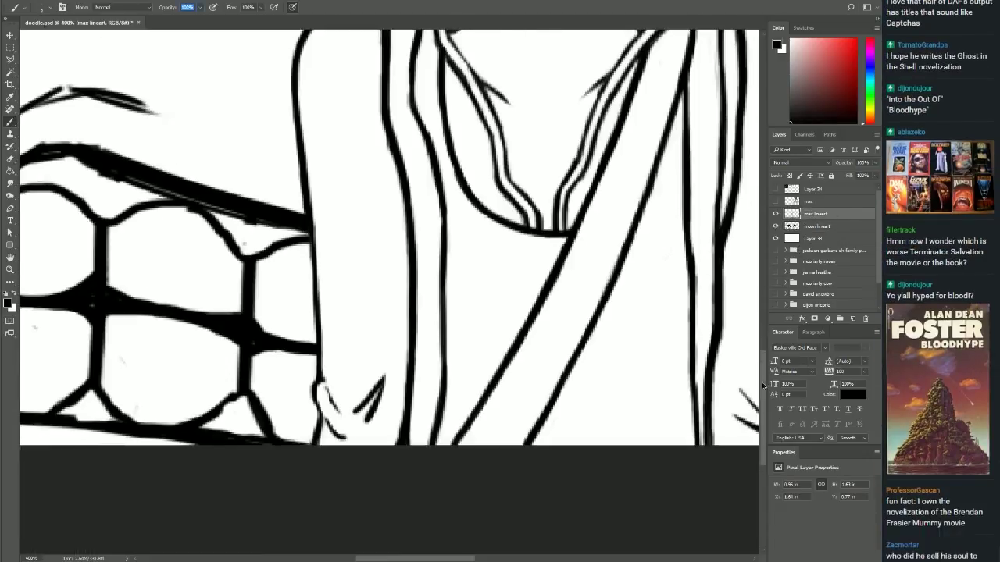
scroll(391, 289, "left", 3)
scroll(391, 289, "left", 1)
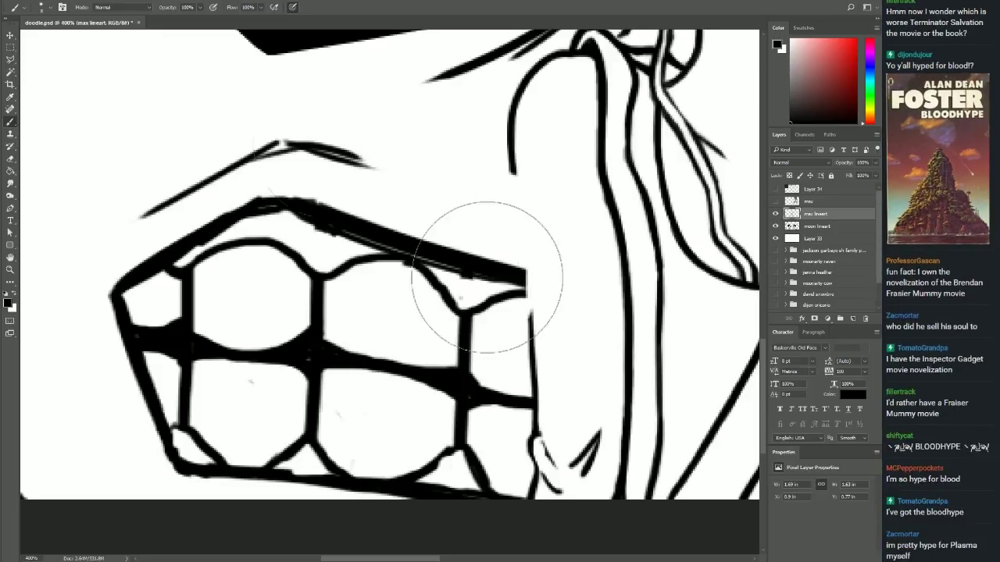
left_click(825, 229)
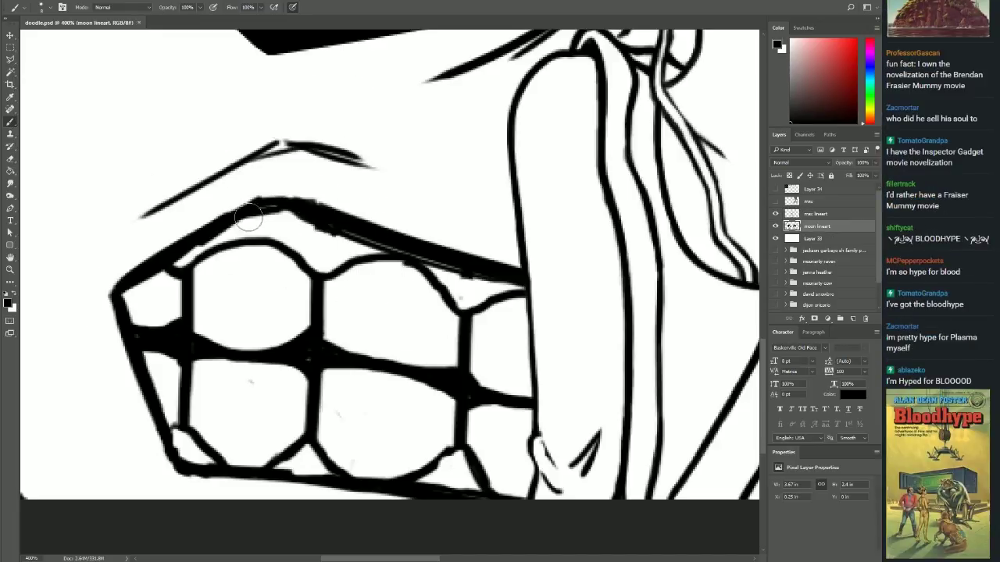
left_click_drag(92, 317, 128, 282)
left_click_drag(295, 201, 254, 200)
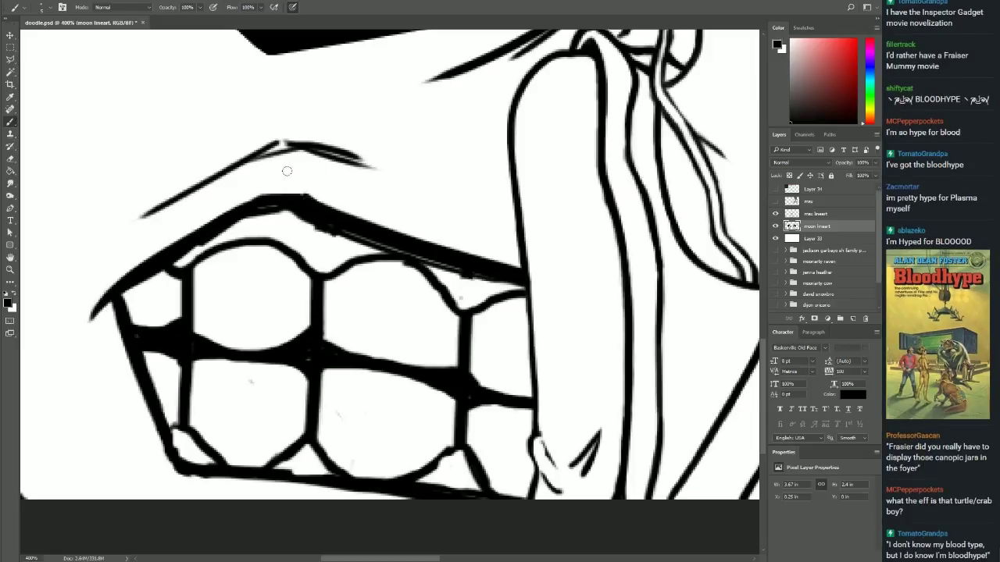
key("ctrl+z")
key("ctrl+z")
key("ctrl+z")
key("ctrl+z")
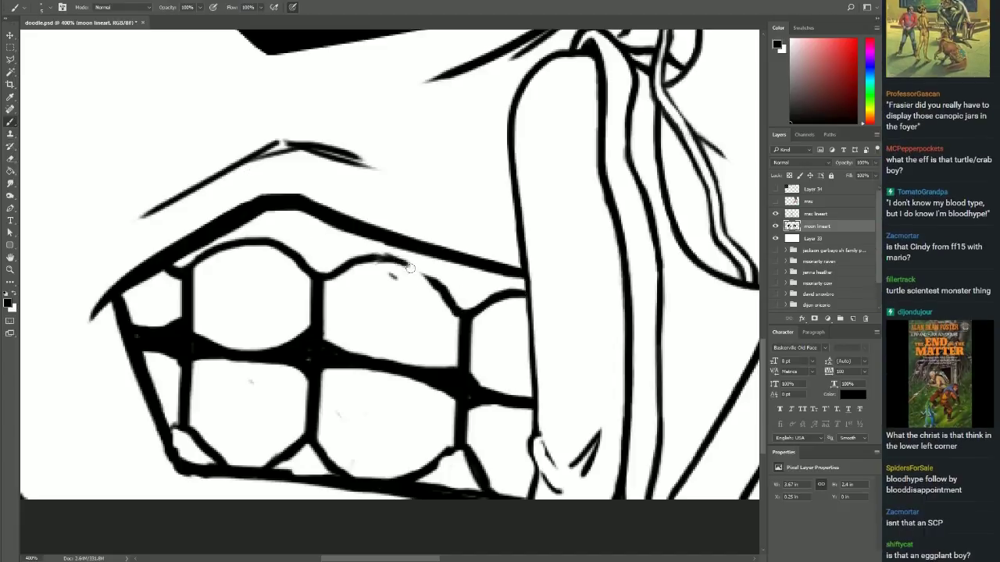
left_click_drag(383, 264, 325, 278)
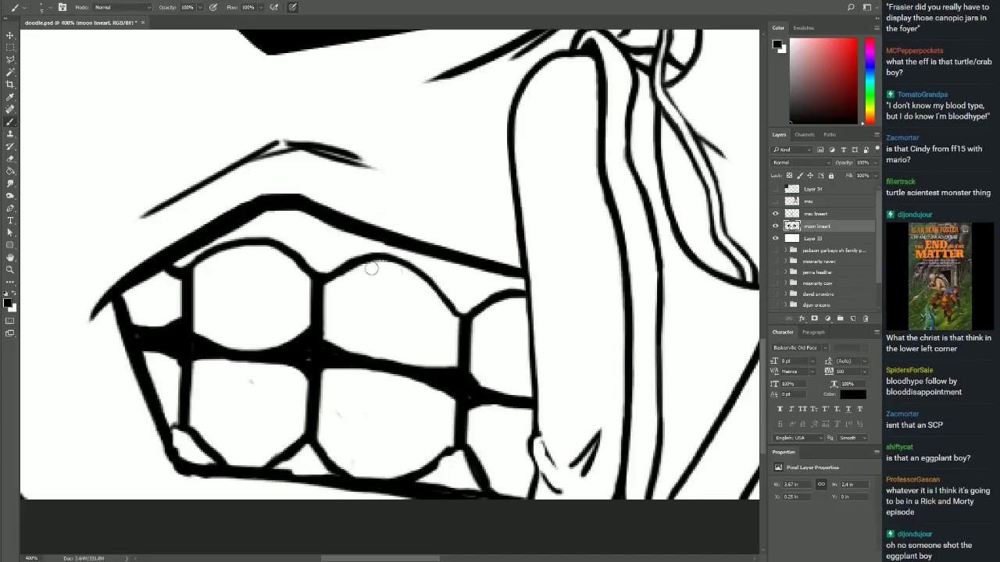
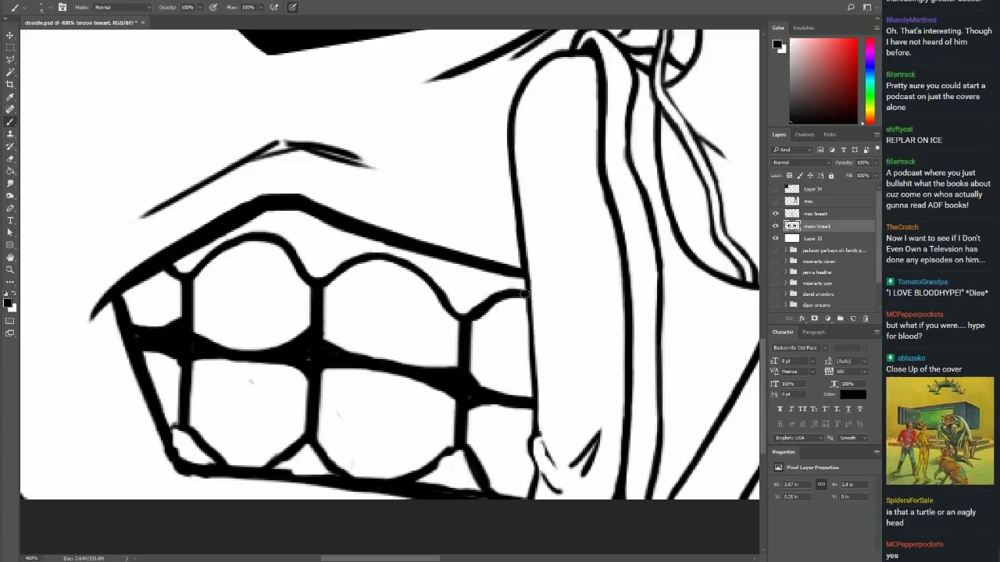
Thicken the tooth gap lines, the teeth's bottom contour and the upper gum line.
left_click_drag(143, 323, 298, 332)
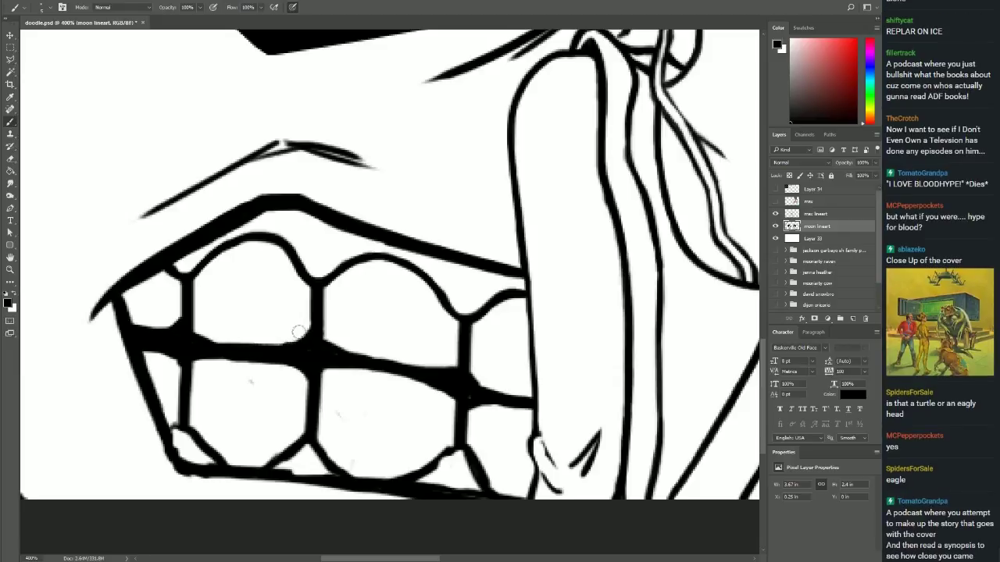
mouse_move(460, 372)
left_mouse_down()
mouse_move(380, 360)
mouse_move(328, 375)
left_mouse_up()
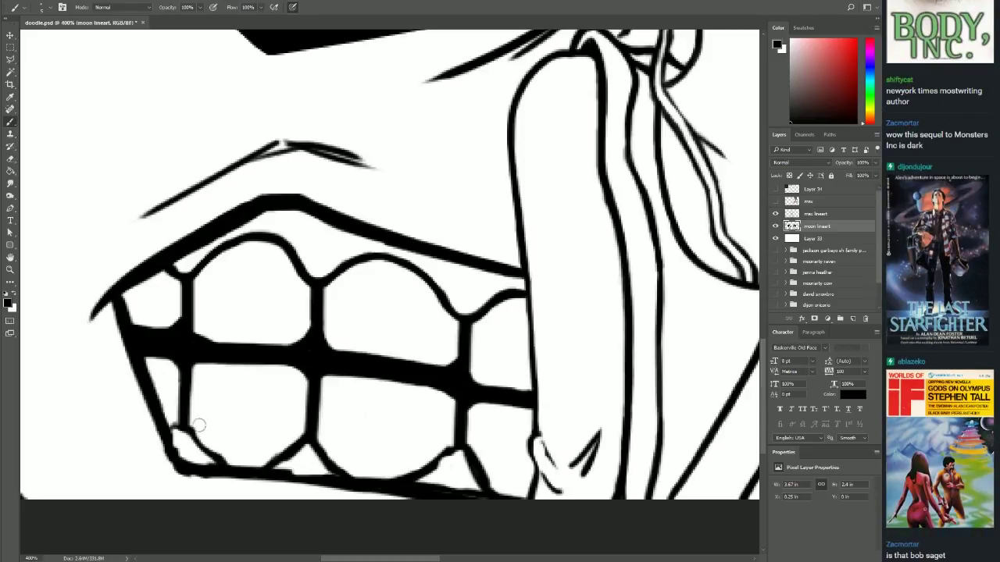
left_click_drag(188, 428, 209, 435)
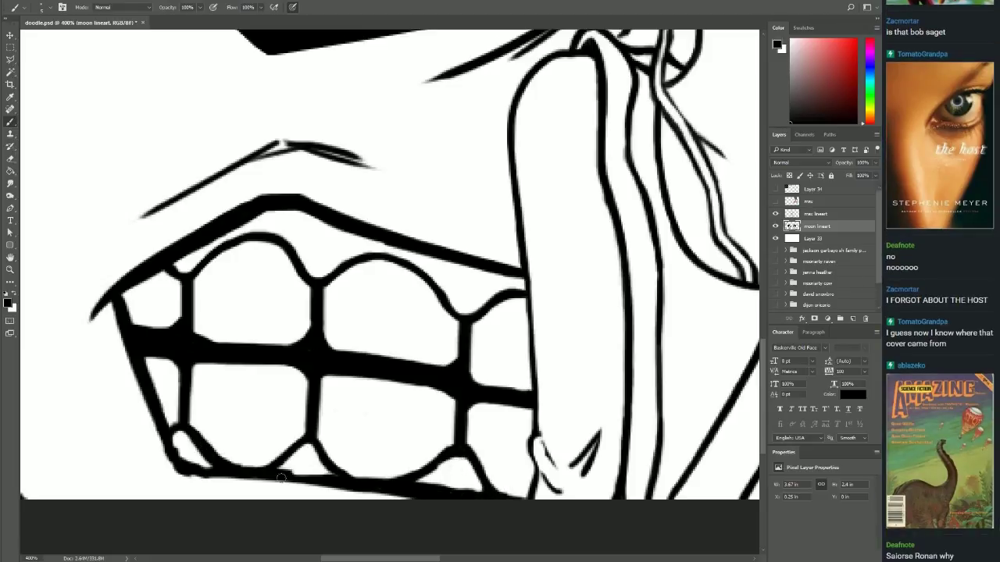
left_click_drag(495, 496, 300, 482)
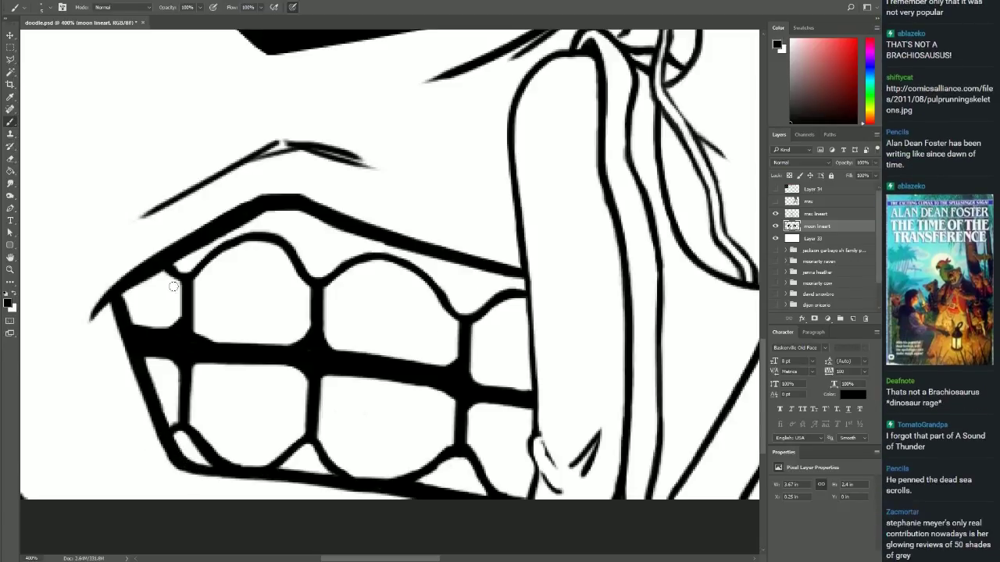
left_click_drag(340, 239, 511, 275)
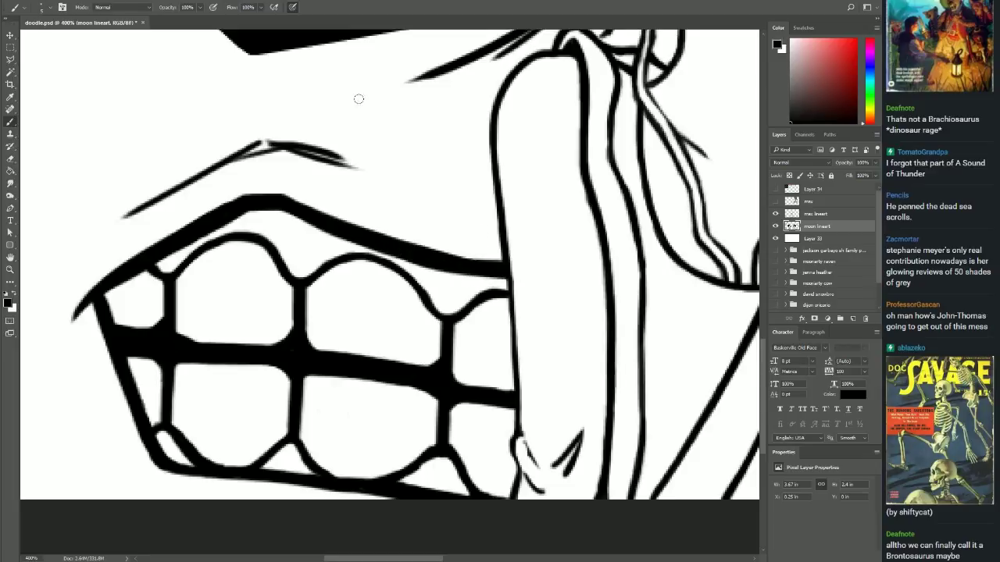
left_click_drag(371, 558, 474, 555)
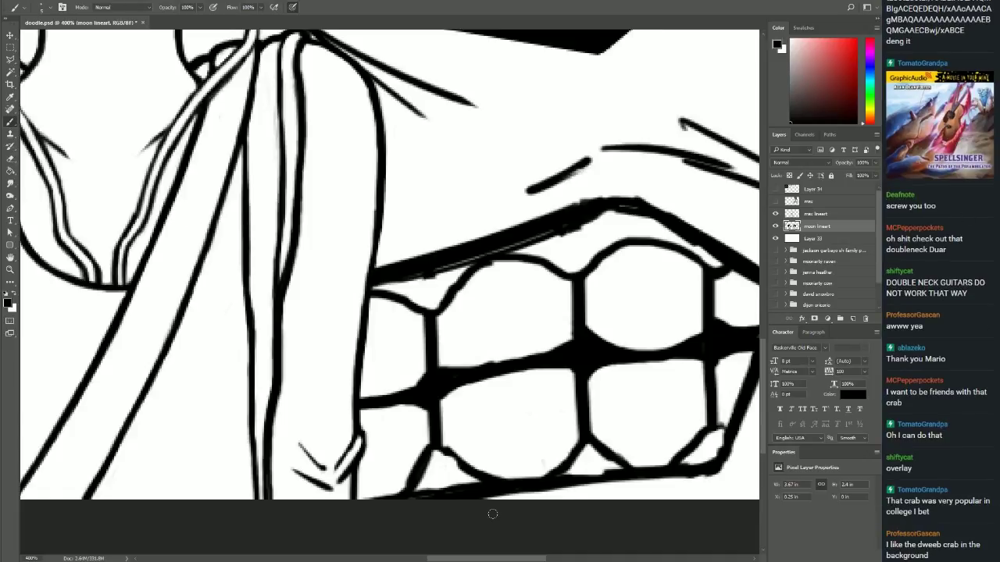
Replace the doubled upper lip stroke and redraw the left upper tooth's top outline.
key("ctrl+z")
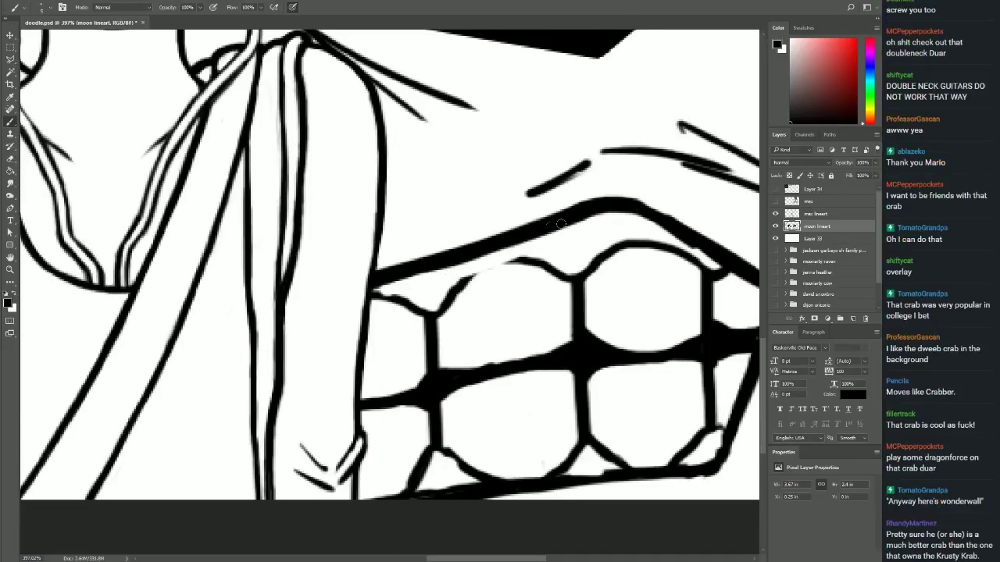
left_click_drag(699, 204, 543, 203)
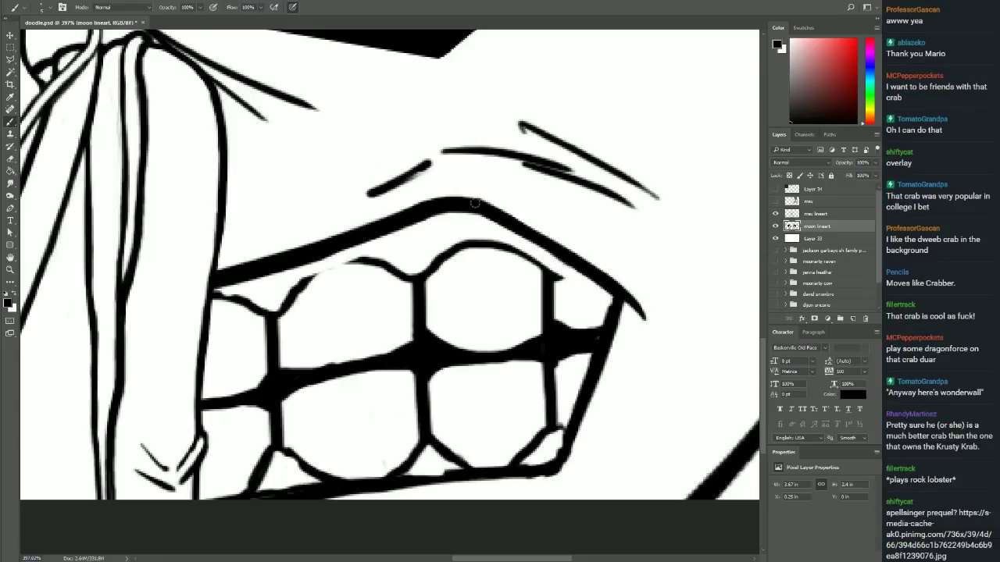
left_click_drag(475, 203, 430, 204)
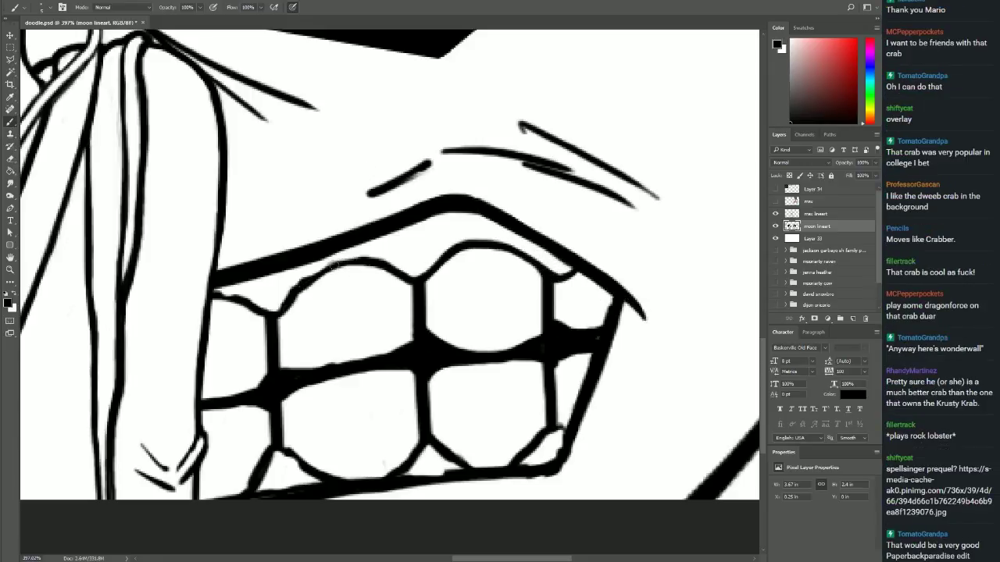
left_click_drag(277, 312, 394, 269)
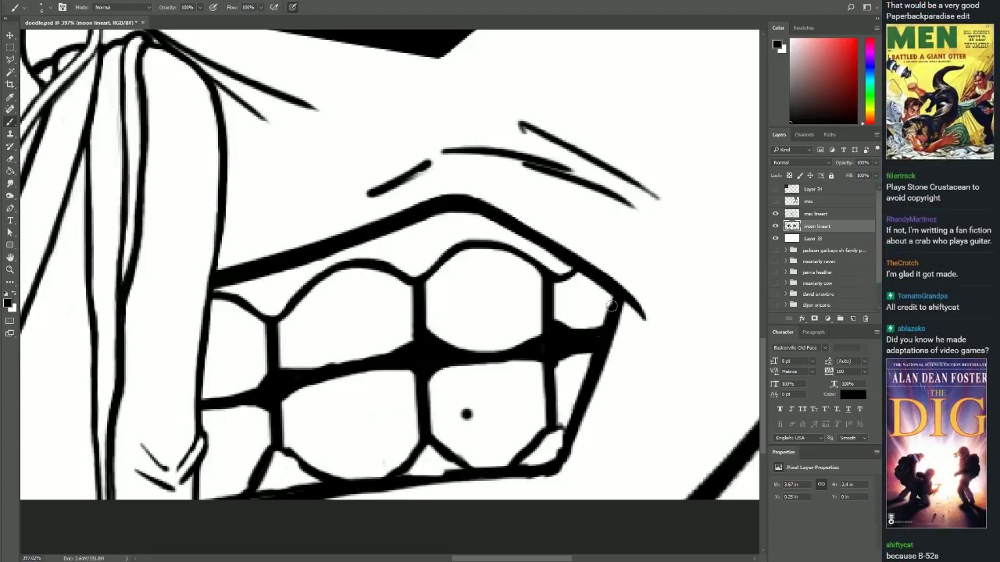
left_click_drag(611, 307, 603, 327)
mouse_move(590, 398)
left_mouse_down()
mouse_move(551, 461)
mouse_move(309, 488)
left_mouse_up()
scroll(570, 437, "left", 2)
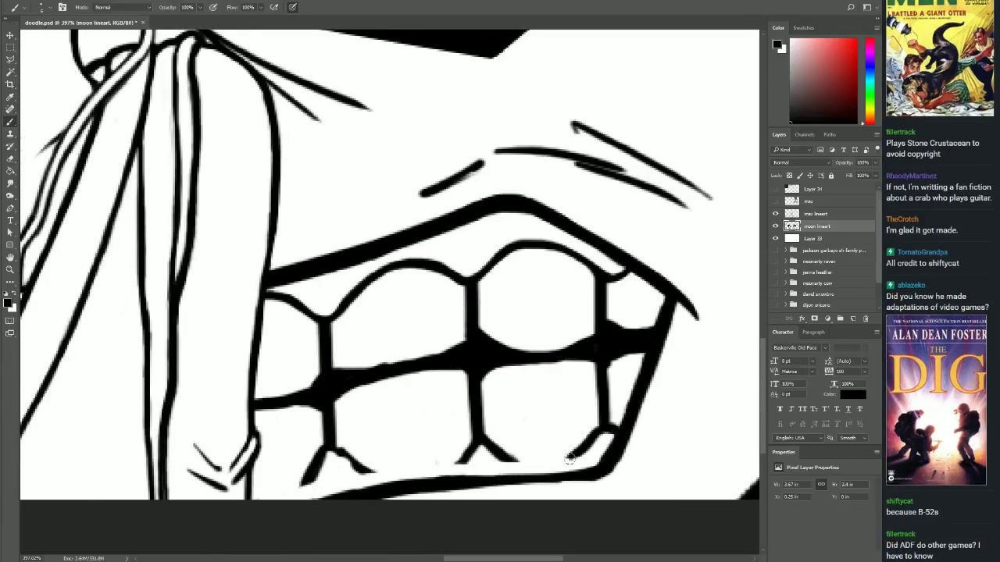
Close the lower teeth's bottom outlines and darken the lines between the teeth.
left_click_drag(570, 460, 362, 467)
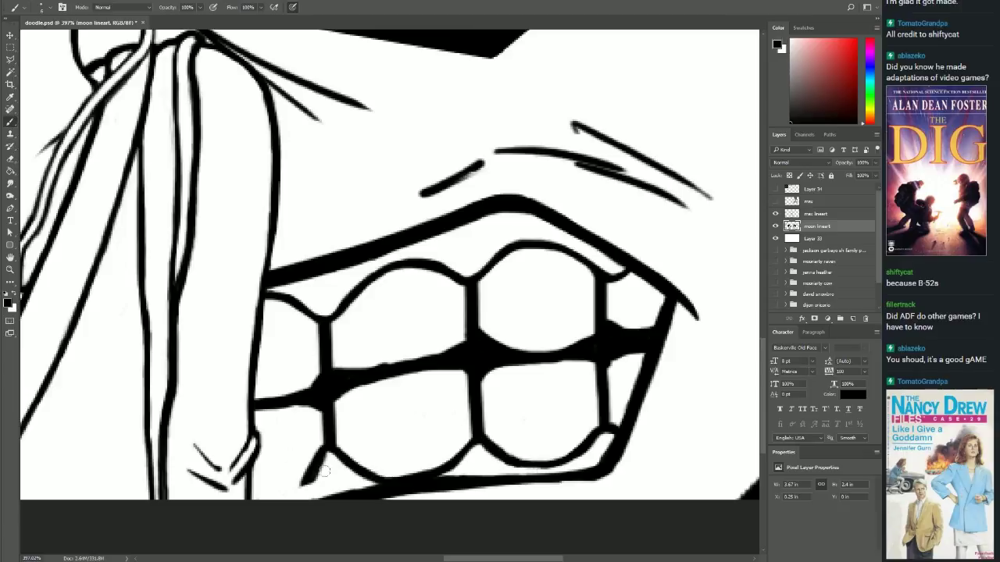
left_click_drag(489, 348, 656, 328)
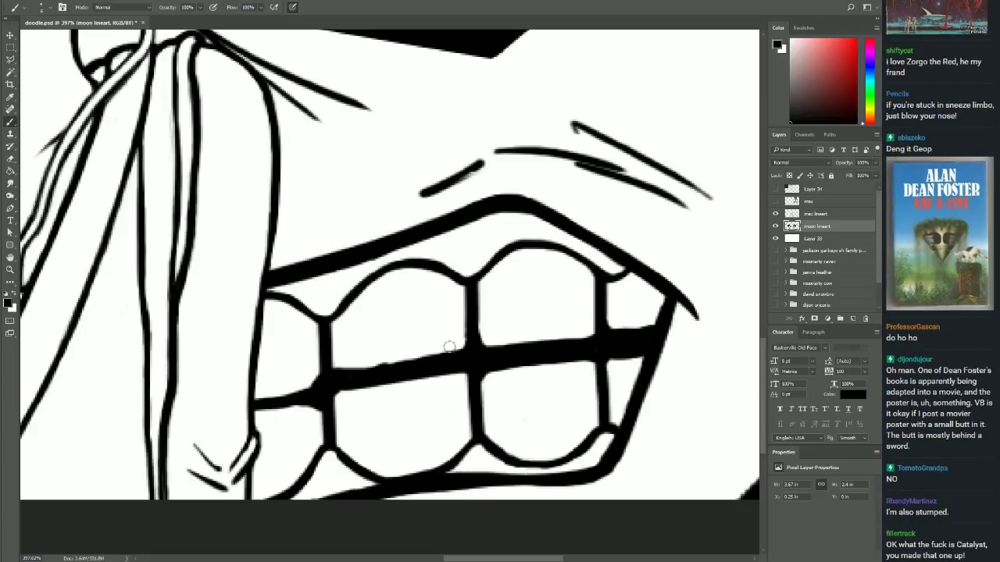
left_click_drag(474, 351, 395, 361)
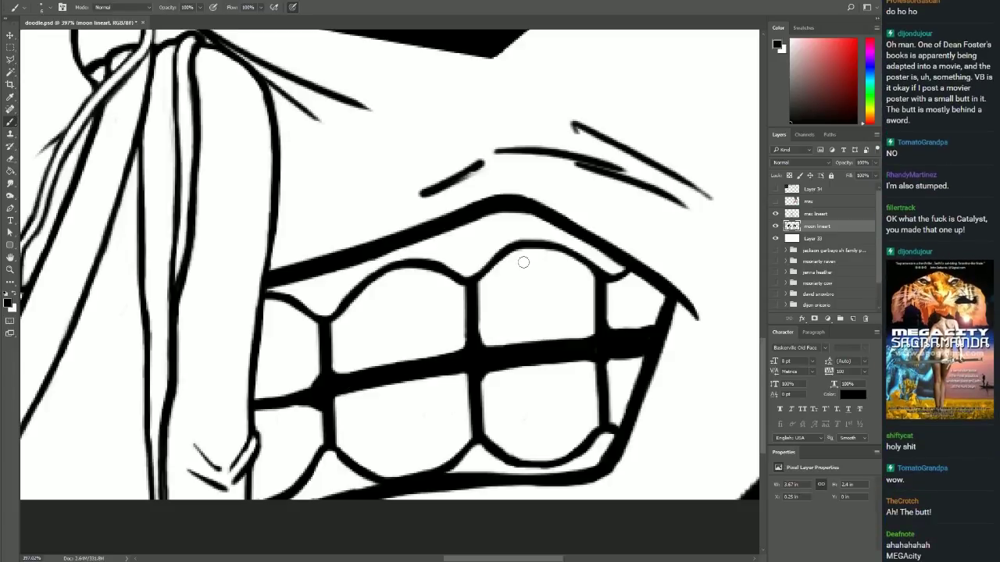
scroll(523, 263, "up", 1)
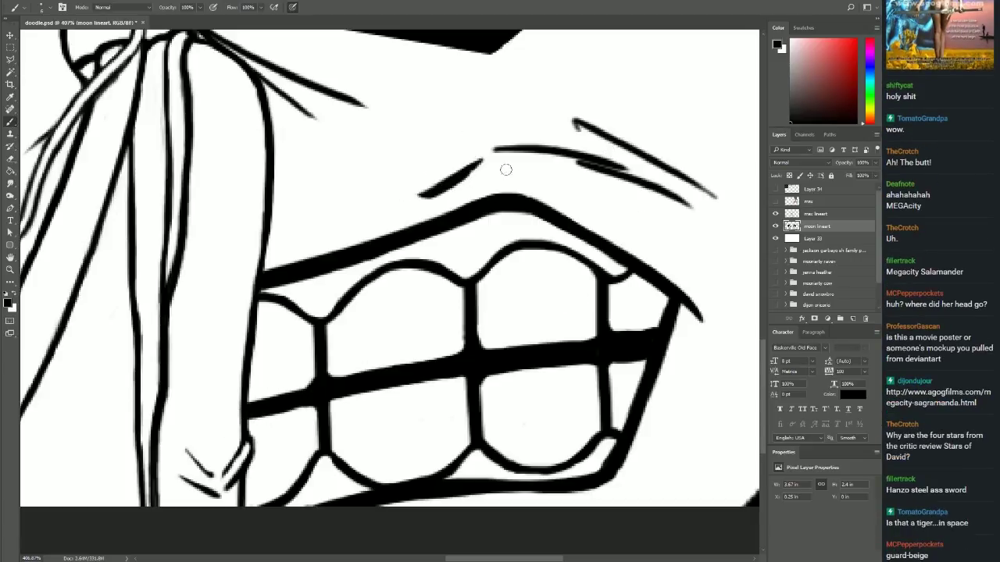
Redraw the slanted brow strokes above the teeth, undoing the too-thick attempts.
key("ctrl+z")
mouse_move(503, 145)
left_mouse_down()
mouse_move(625, 166)
mouse_move(711, 246)
left_mouse_up()
key("ctrl+z")
left_click_drag(707, 187, 554, 106)
key("ctrl+z")
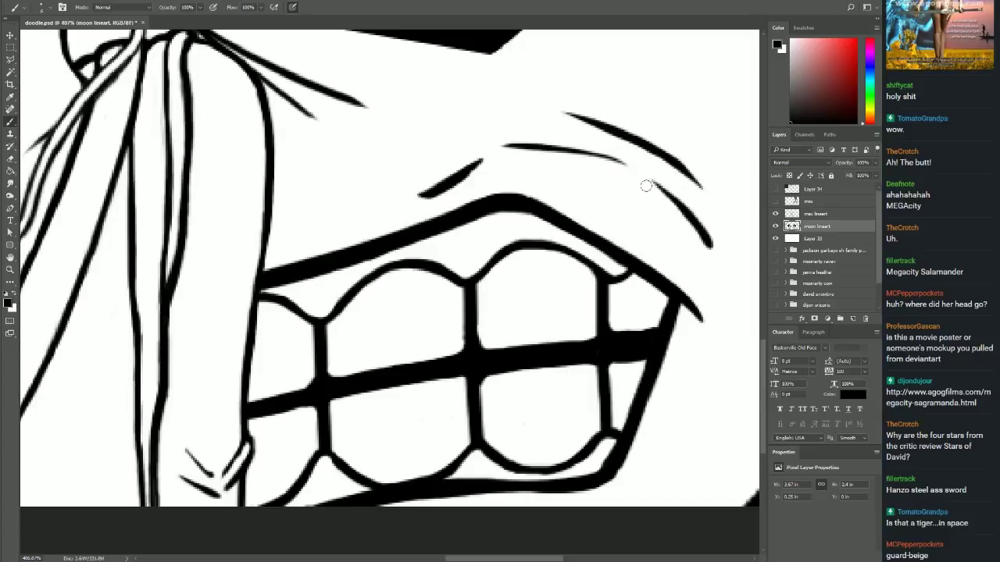
key("ctrl+0")
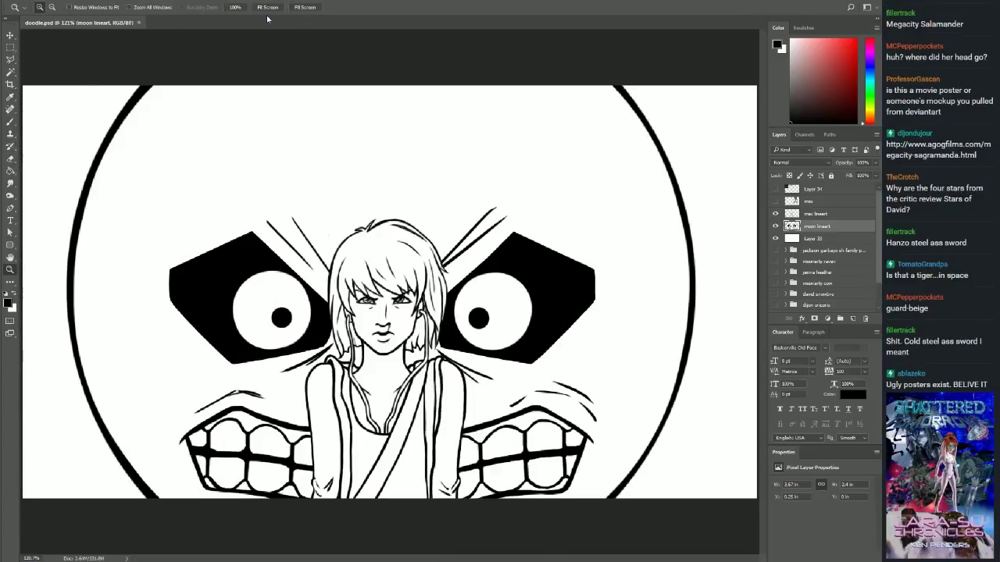
Zoom in and redraw the short brow strokes above the teeth.
key("z")
left_click(260, 278)
scroll(351, 344, "up", 5)
scroll(352, 344, "down", 6)
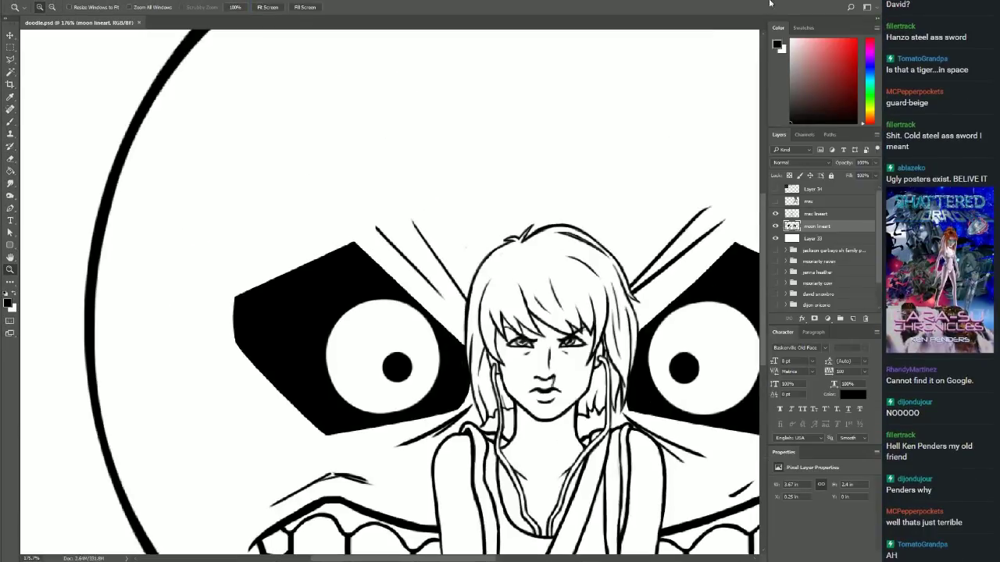
scroll(351, 345, "up", 2)
key("b")
key("ctrl+z")
left_click_drag(356, 337, 424, 373)
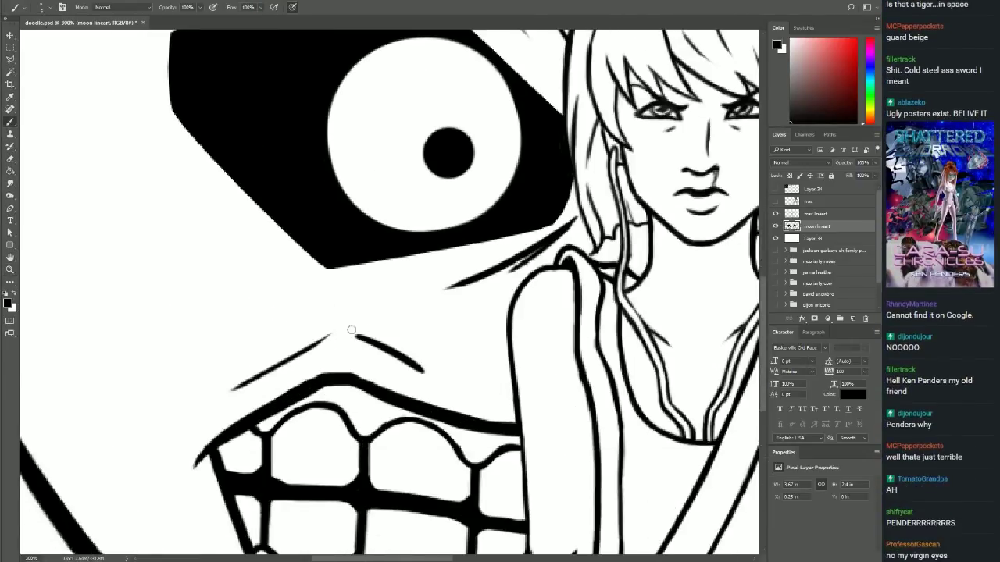
left_click_drag(281, 358, 332, 330)
key("ctrl+z")
Add short tick strokes beside the eyes and mirror the canvas to check them.
key("z")
key("ctrl+0")
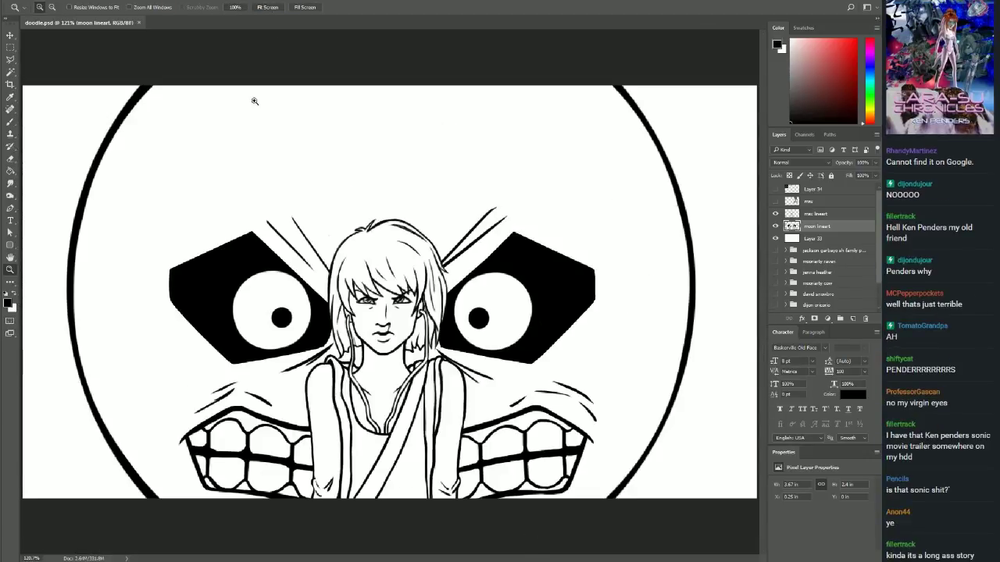
key("b")
left_click_drag(604, 295, 625, 304)
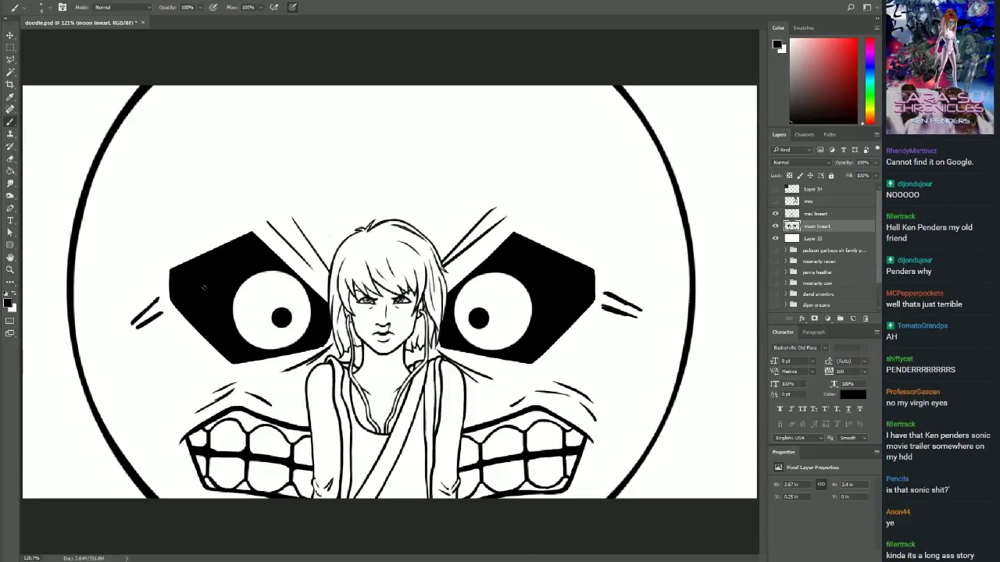
key("ctrl+z")
left_click_drag(159, 298, 119, 305)
left_click_drag(166, 307, 124, 320)
key("z")
left_click(165, 310)
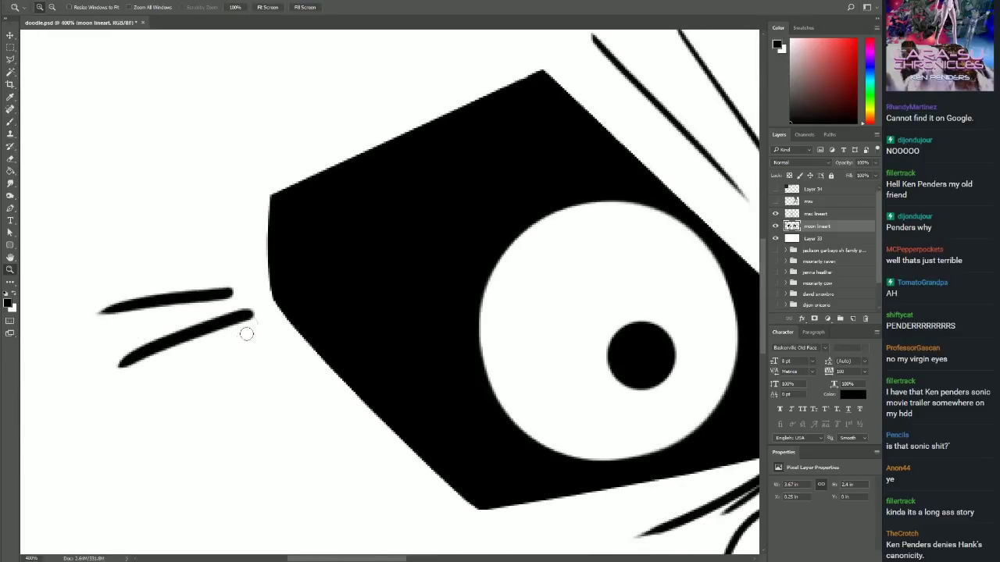
key("ctrl+z")
key("h")
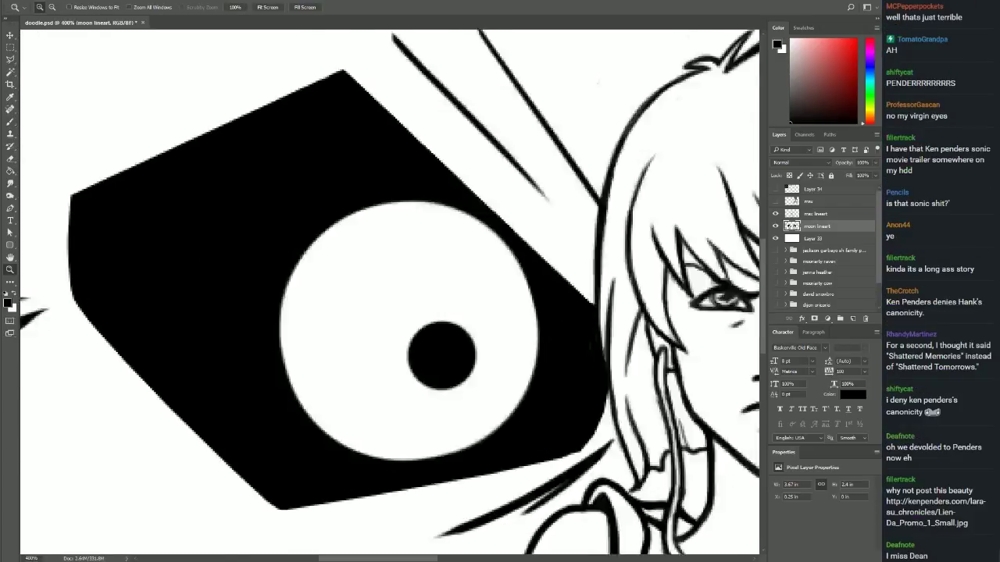
left_click(267, 7)
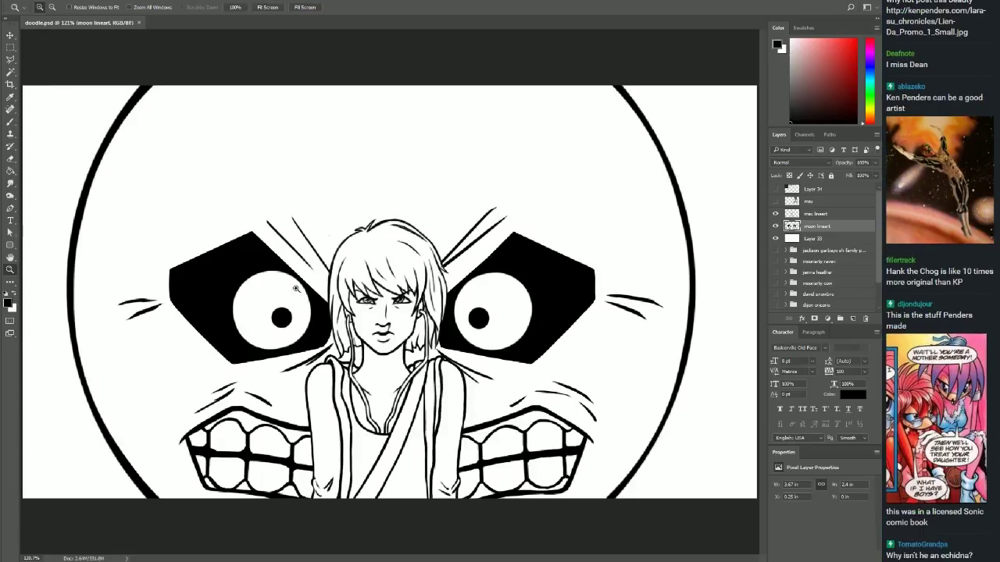
Add a new empty layer named 'color' beneath the moon lineart.
key("ctrl+shift+n")
type("color")
key("Return")
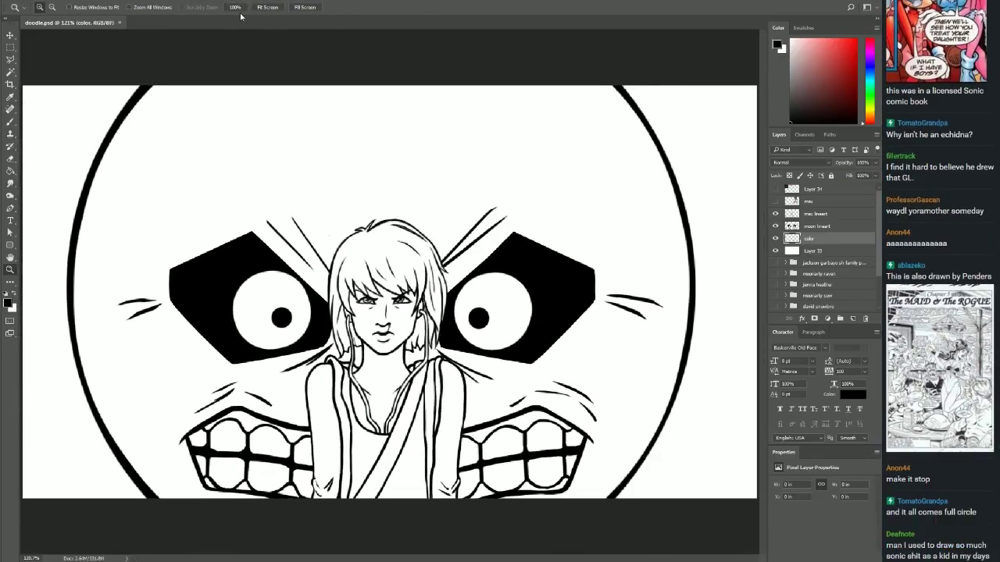
Fill the moon with grey, painting its edges and flood-filling the interior.
key("b")
mouse_move(210, 477)
left_mouse_down()
mouse_move(187, 367)
mouse_move(165, 435)
left_mouse_up()
left_click_drag(656, 133, 679, 320)
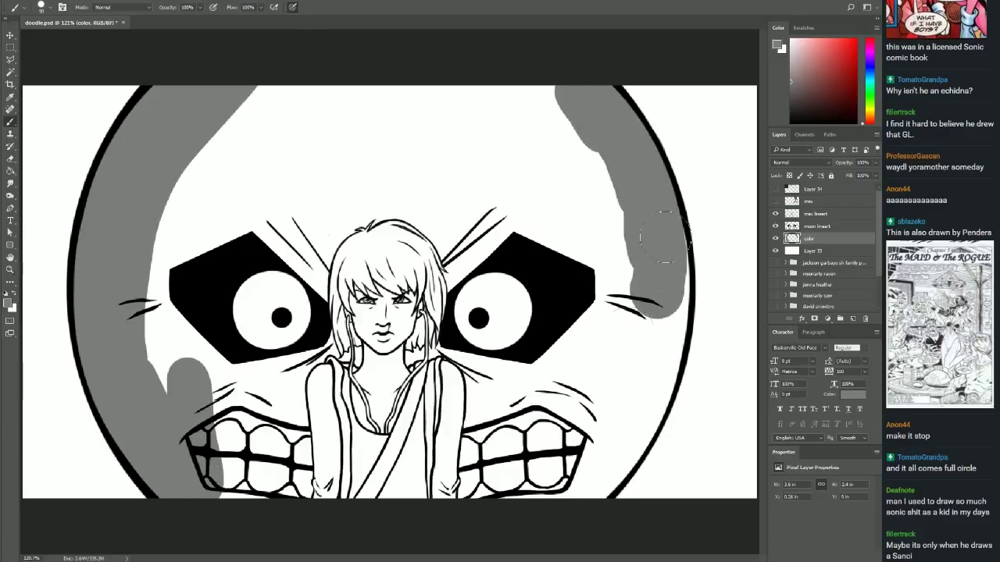
key("g")
left_click(641, 391)
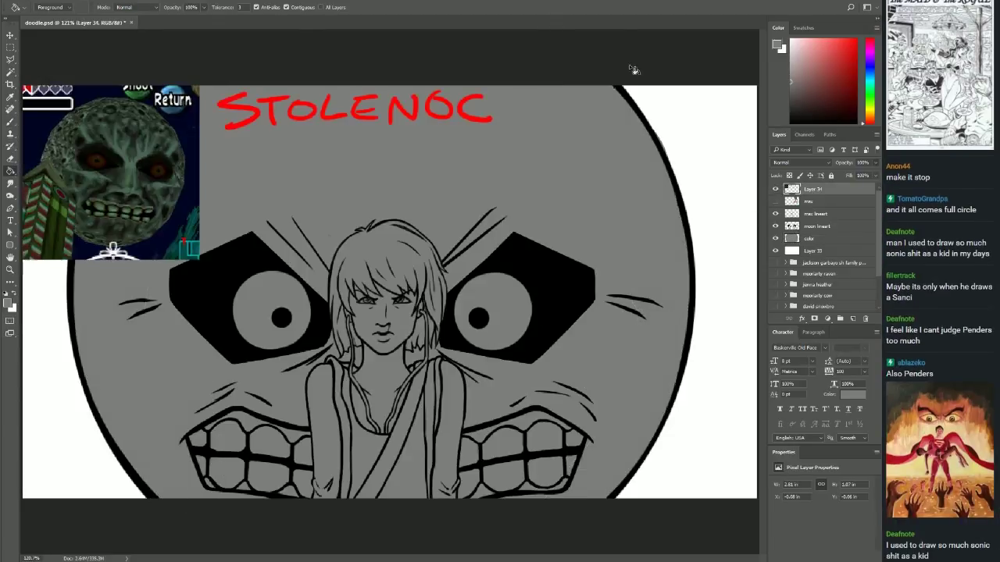
Paint red discs in both moon eyes with a yellow-to-red radial gradient glow.
key("b")
left_click(272, 309)
left_click(490, 320)
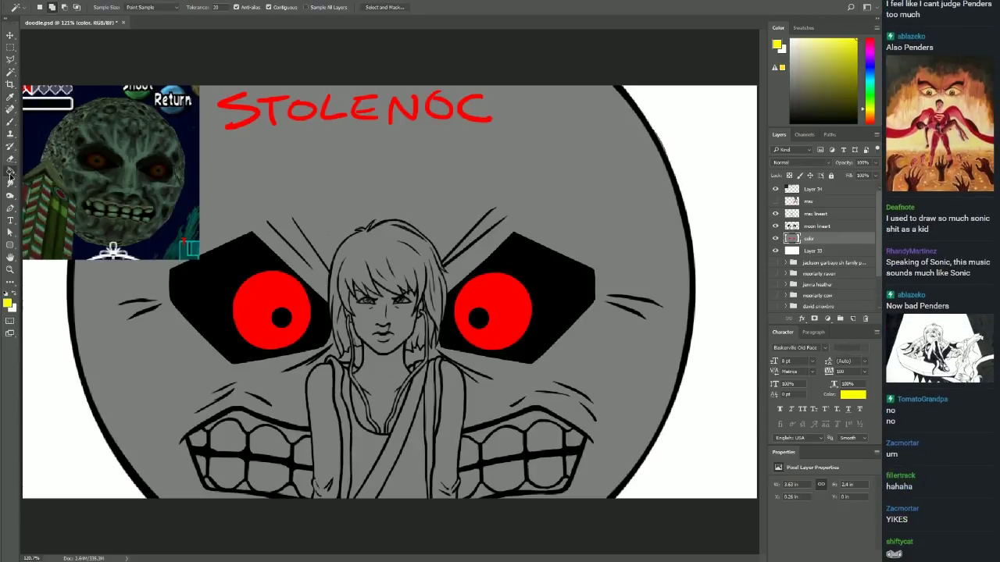
key("g")
left_click_drag(497, 303, 497, 304)
left_click_drag(273, 309, 275, 312)
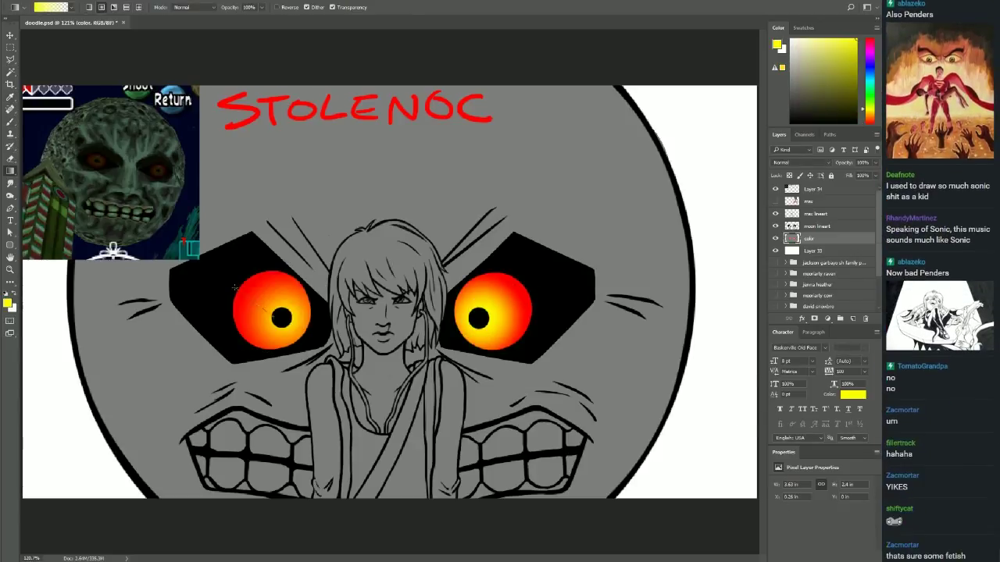
Show the character reference photo, zoom in on the girl and sample her skin tone.
left_click(813, 201)
key("b")
key("ctrl+plus")
key("ctrl+plus")
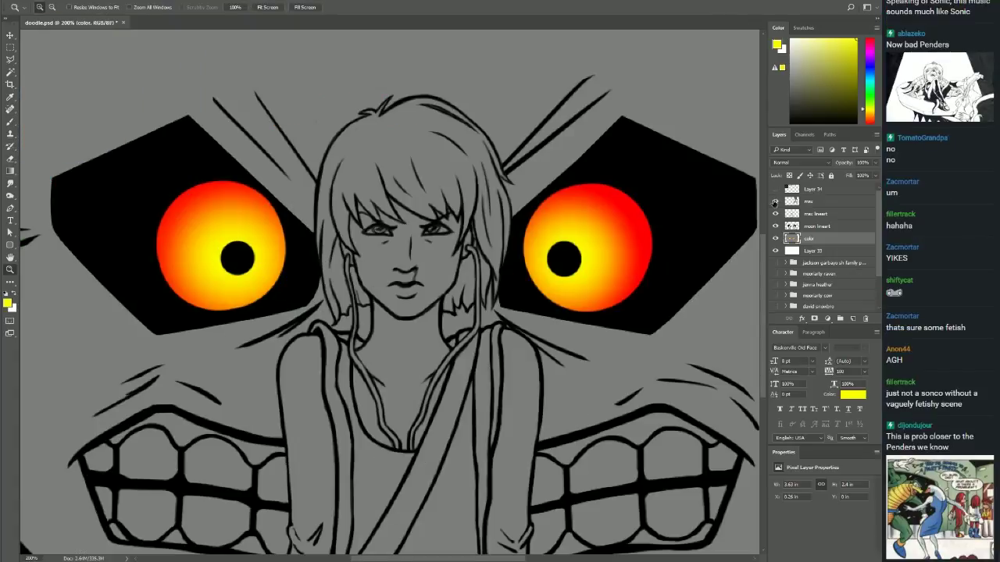
left_click(389, 247)
Paint skin colour over the girl's face, neck and chest on the color layer.
left_click(808, 238)
left_click_drag(367, 203, 468, 257)
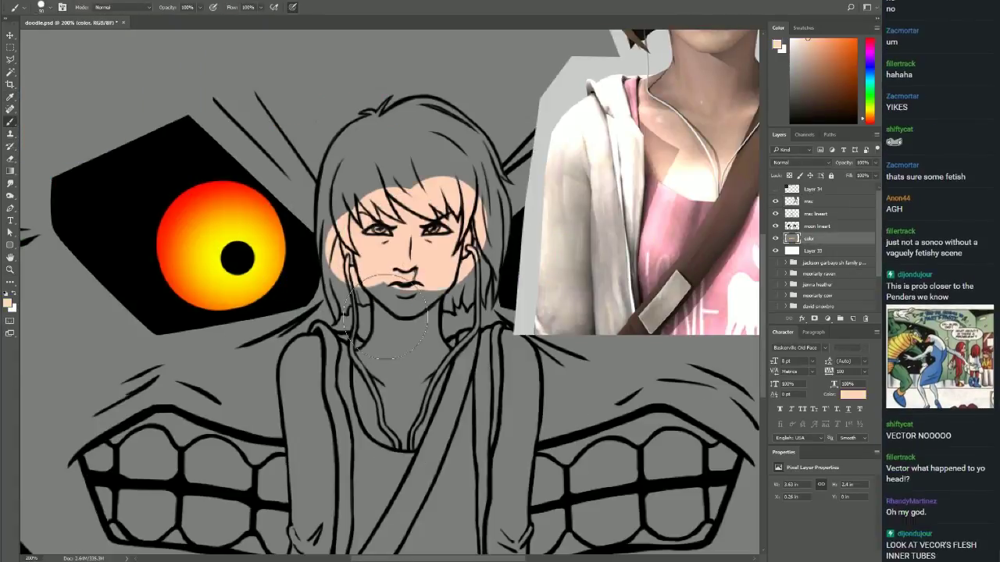
left_click_drag(375, 328, 407, 461)
Colour both sides of the hoodie in light grey sampled from the reference.
key("i")
key("b")
key("x")
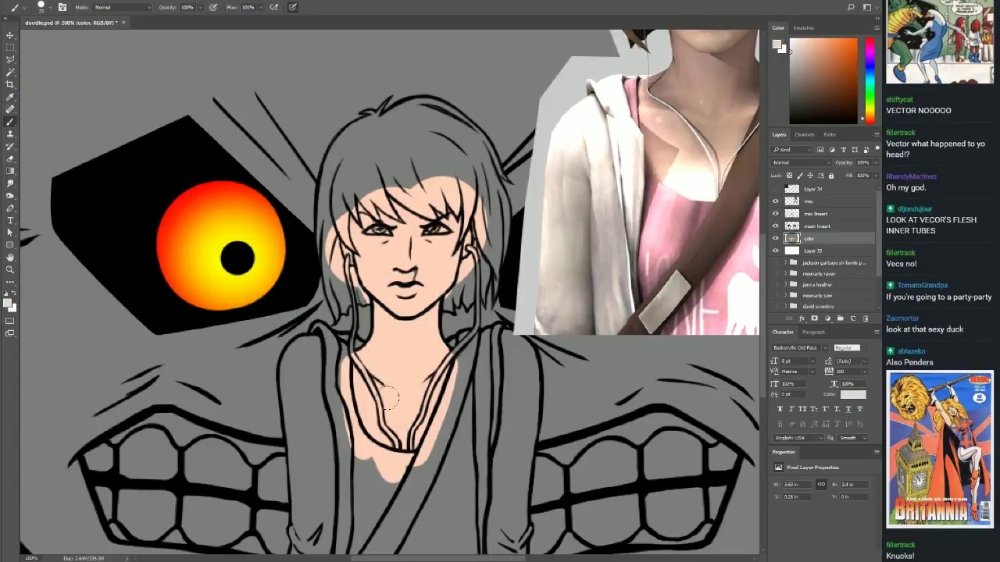
mouse_move(347, 336)
left_mouse_down()
mouse_move(316, 527)
mouse_move(337, 515)
left_mouse_up()
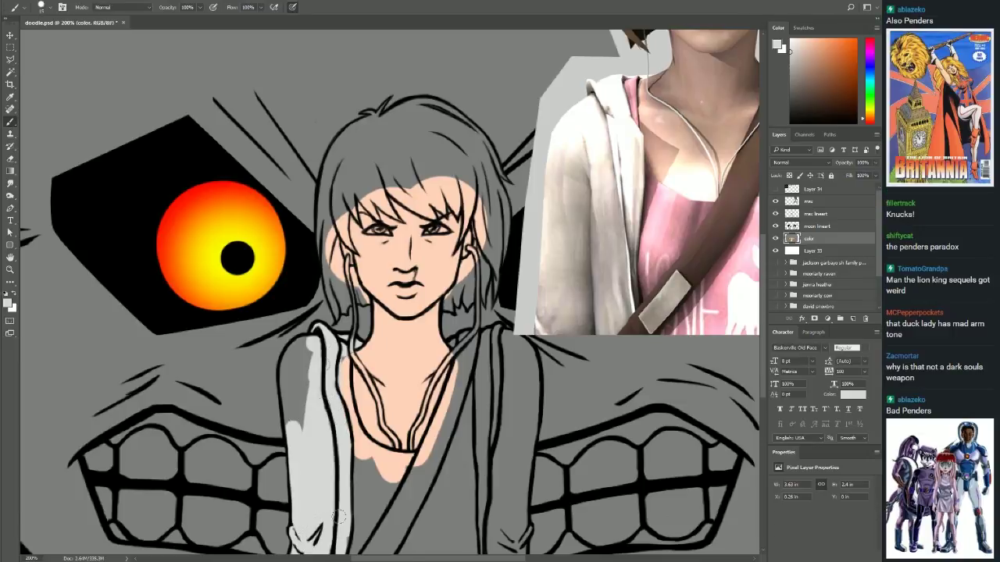
left_click_drag(304, 343, 343, 377)
mouse_move(481, 382)
left_mouse_down()
mouse_move(503, 344)
mouse_move(488, 547)
left_mouse_up()
left_click_drag(515, 371, 523, 547)
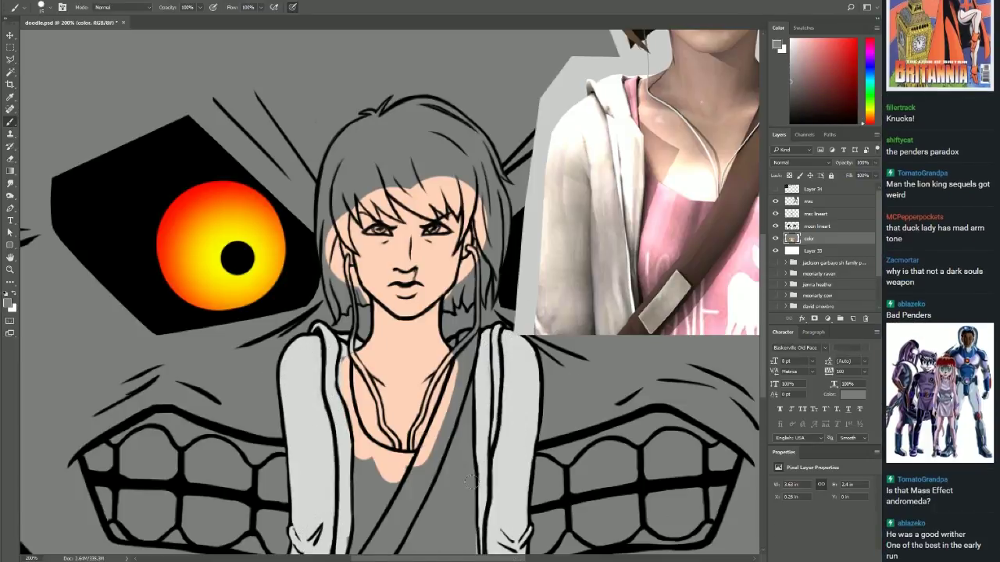
scroll(356, 375, "right", 1)
Fill the shirt between the hoodie sides with pink sampled from the reference.
left_click(655, 228, "alt")
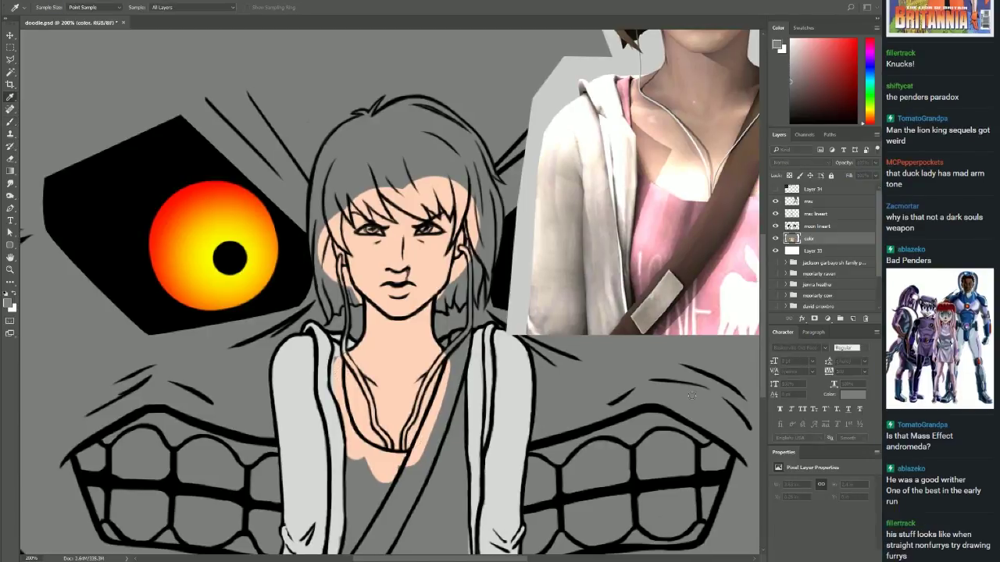
left_click_drag(344, 413, 387, 547)
left_click_drag(461, 376, 457, 512)
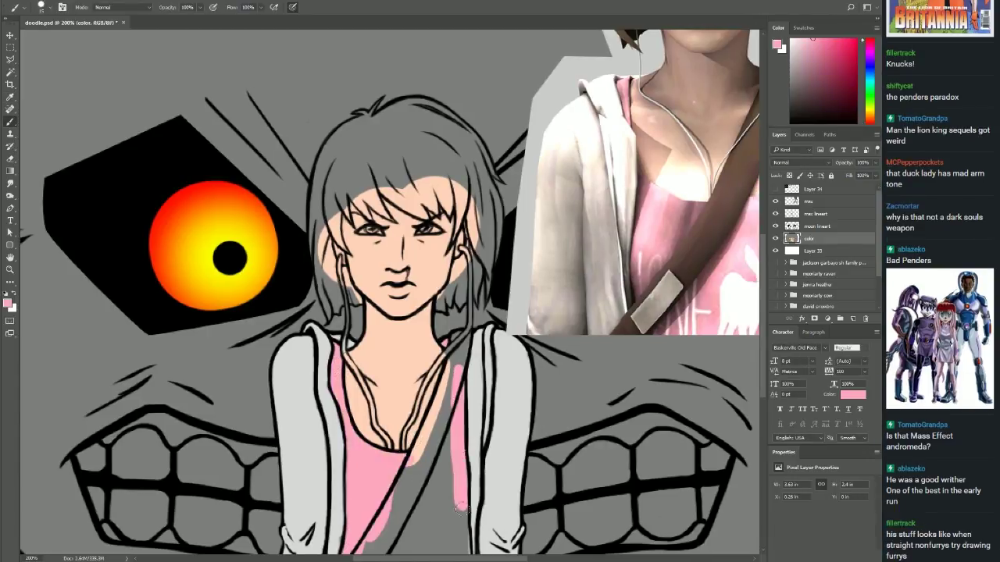
left_click_drag(395, 522, 430, 550)
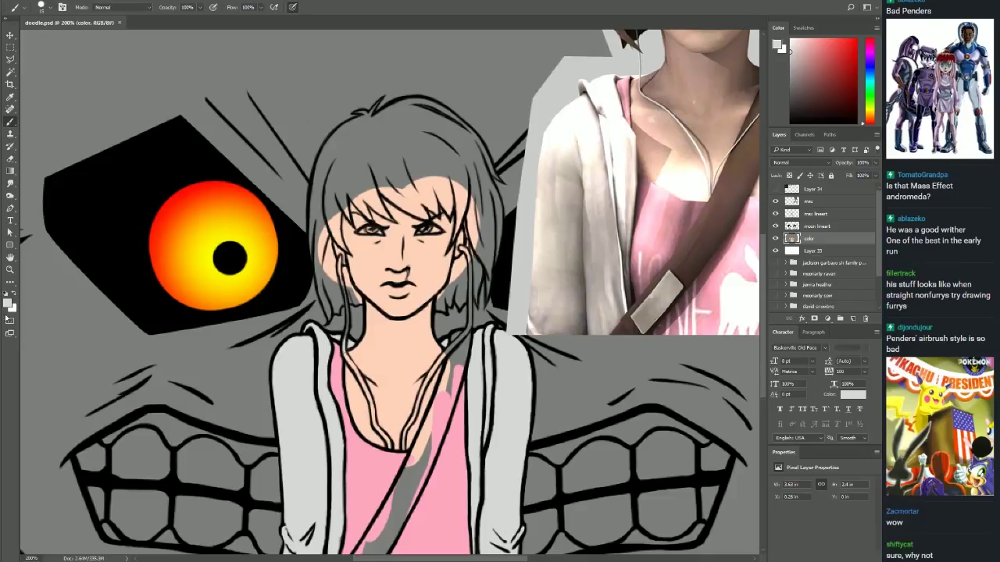
Paint a dark reddish-brown strap diagonally across the chest.
left_click(810, 88)
mouse_move(467, 331)
left_mouse_down()
mouse_move(390, 534)
mouse_move(372, 554)
left_mouse_up()
left_click(787, 226)
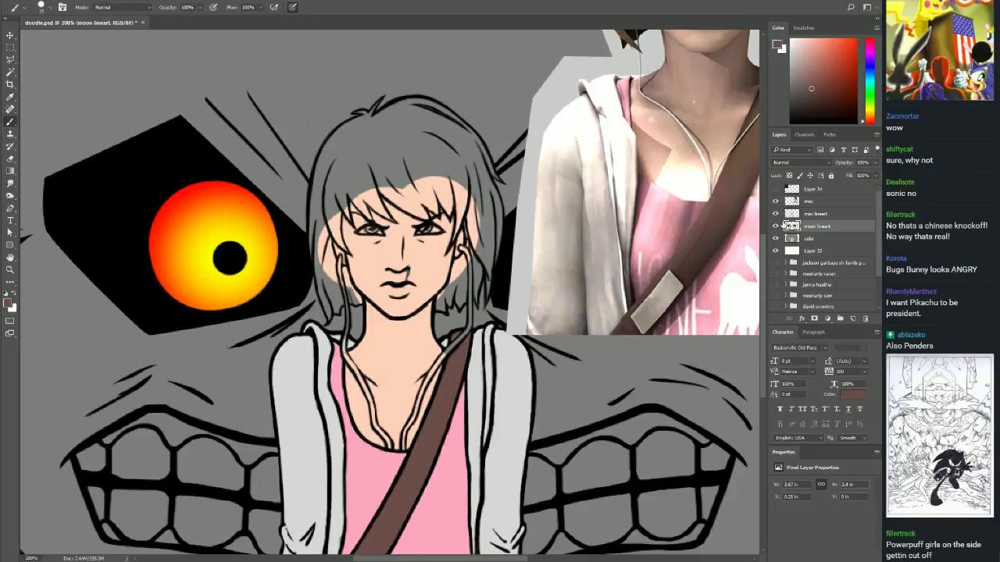
left_click(337, 531, "alt")
left_click(477, 372, "ctrl")
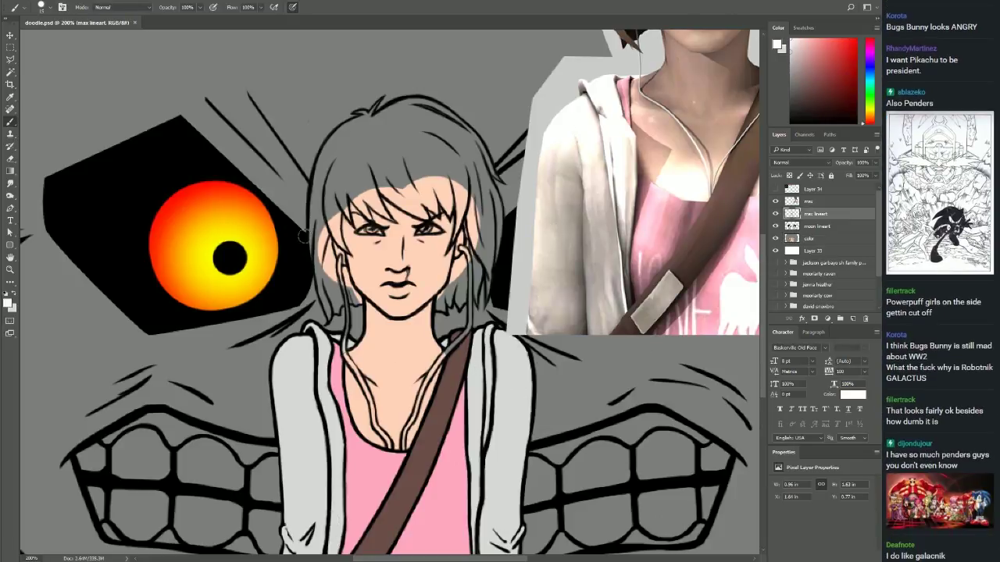
left_click(367, 230, "ctrl")
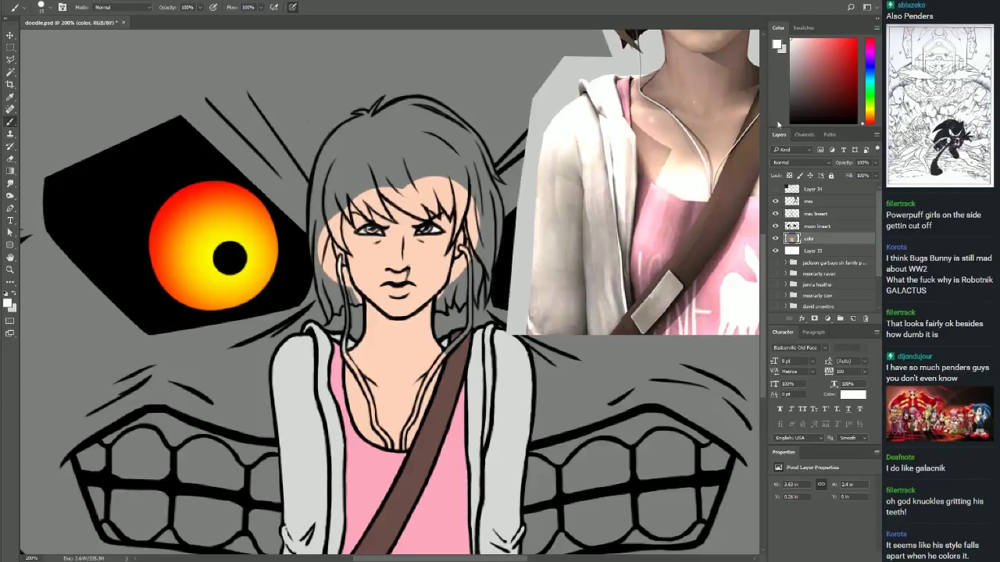
left_click(821, 96)
Paint the crown, fringe and left side of the hair brown.
left_click_drag(371, 262, 437, 317)
key("ctrl+plus")
left_click_drag(316, 164, 402, 242)
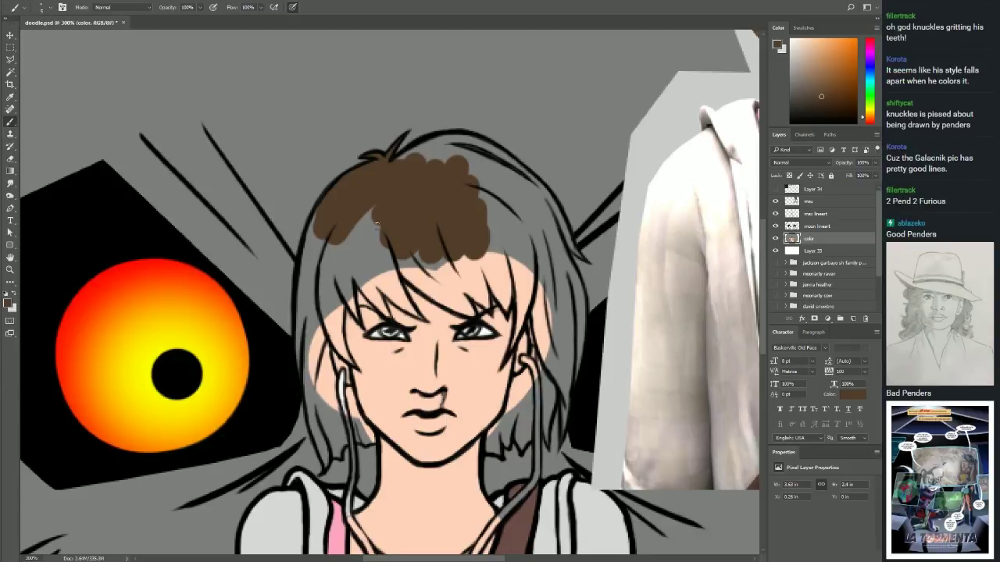
mouse_move(300, 270)
left_mouse_down()
mouse_move(311, 422)
mouse_move(330, 465)
left_mouse_up()
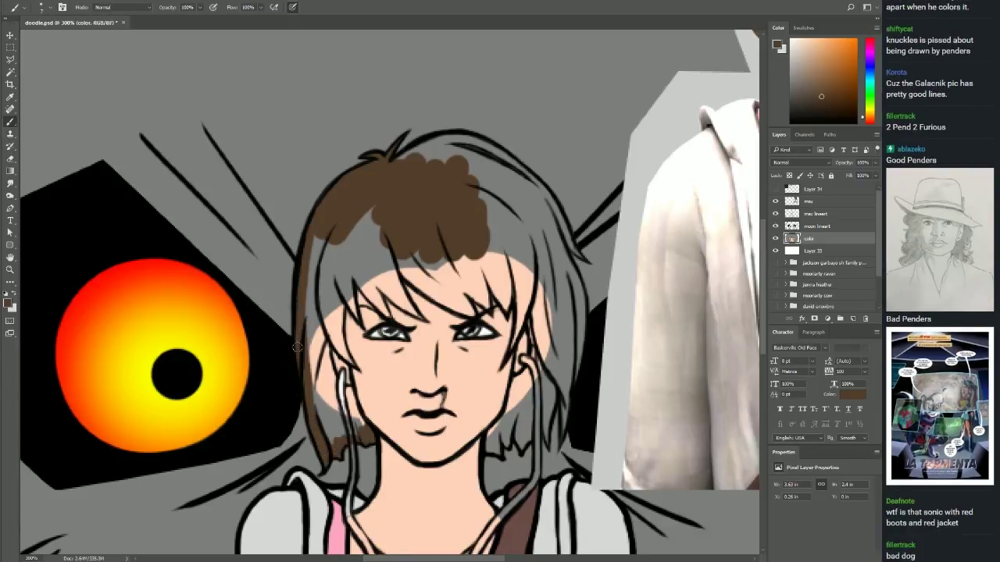
mouse_move(350, 397)
left_mouse_down()
mouse_move(324, 434)
mouse_move(313, 314)
mouse_move(367, 235)
left_mouse_up()
left_click_drag(353, 306, 334, 361)
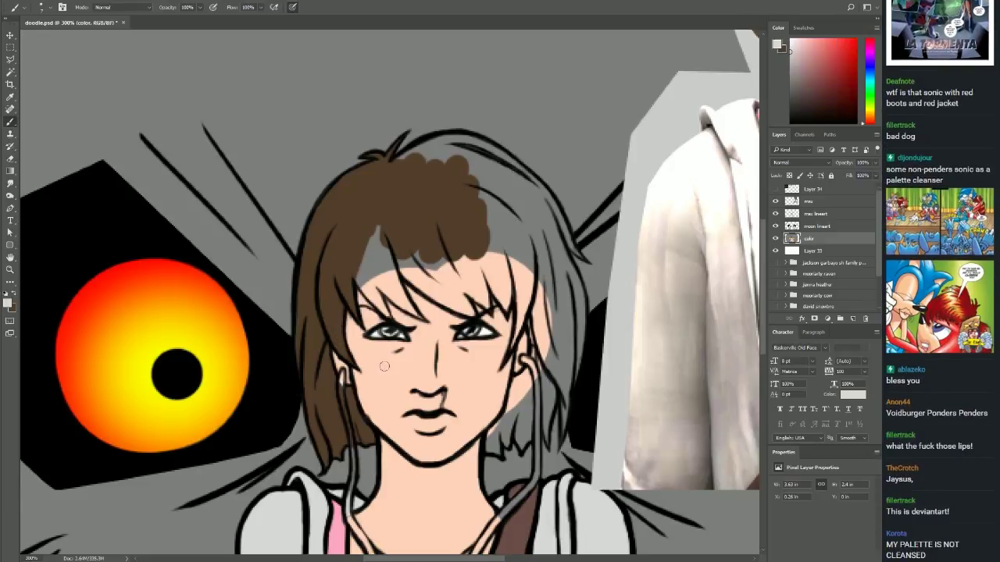
mouse_move(359, 273)
left_mouse_down()
mouse_move(373, 297)
mouse_move(366, 261)
mouse_move(384, 275)
left_mouse_up()
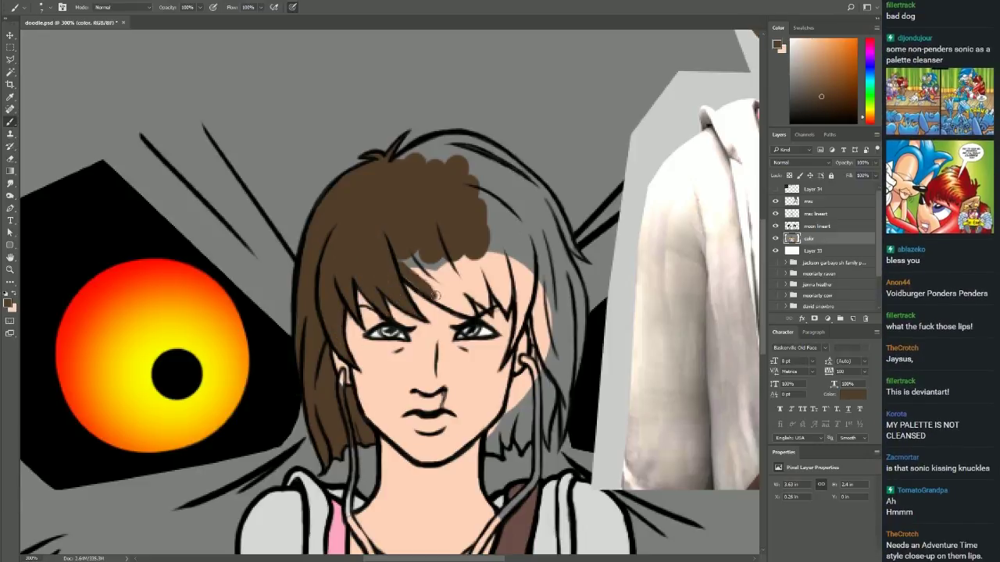
Colour the right side of the hair brown down to the neck, covering remaining grey.
mouse_move(436, 295)
left_mouse_down()
mouse_move(461, 281)
mouse_move(488, 289)
mouse_move(484, 297)
left_mouse_up()
mouse_move(499, 211)
left_mouse_down()
mouse_move(517, 320)
mouse_move(538, 347)
left_mouse_up()
left_click_drag(538, 289, 551, 379)
mouse_move(536, 260)
left_mouse_down()
mouse_move(583, 369)
mouse_move(546, 433)
left_mouse_up()
mouse_move(531, 367)
left_mouse_down()
mouse_move(496, 457)
mouse_move(535, 437)
left_mouse_up()
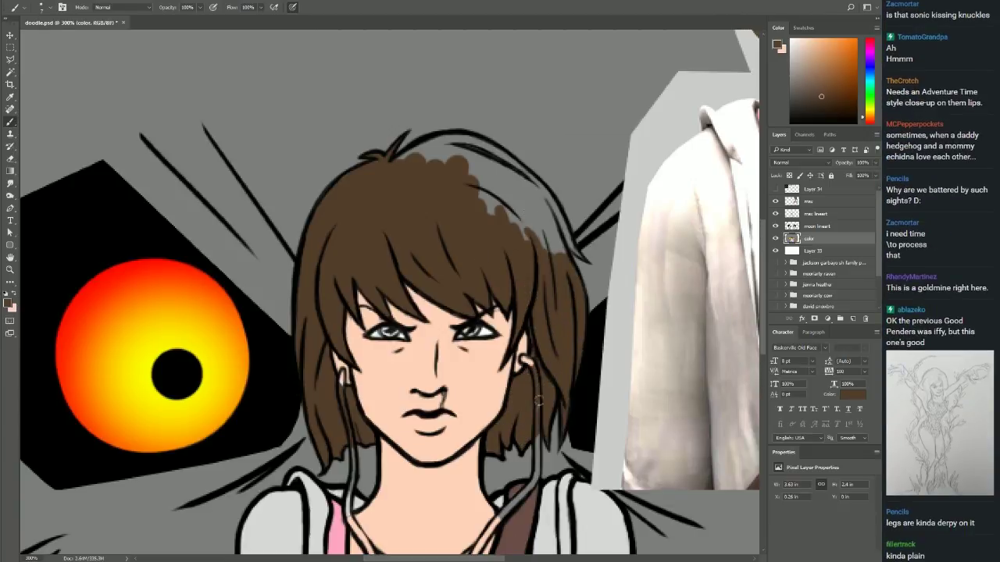
mouse_move(477, 164)
left_mouse_down()
mouse_move(575, 240)
mouse_move(520, 201)
left_mouse_up()
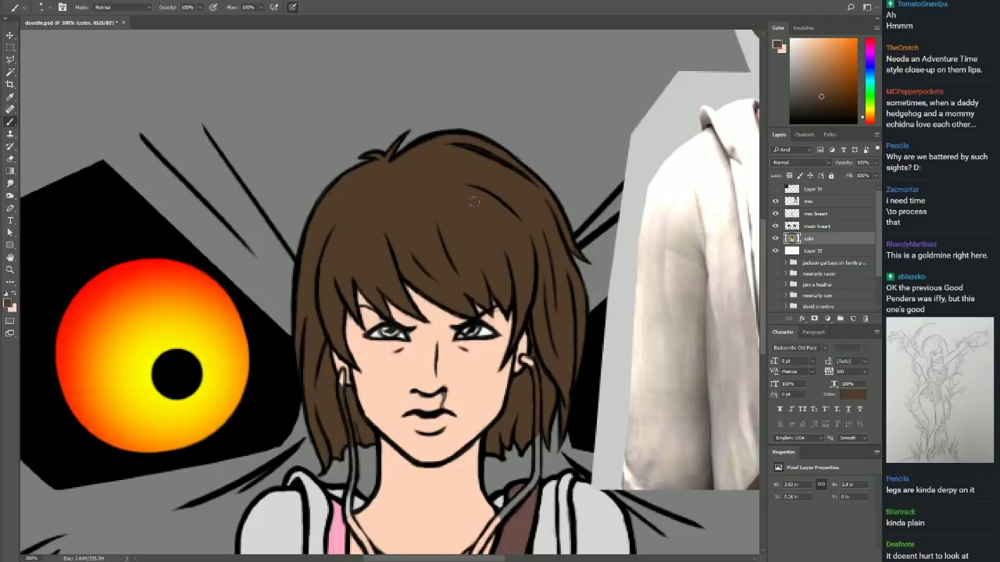
Paint a red nosebleed trickling below the girl's nose on the color layer.
key("alt+bracketright")
key("alt+bracketright")
key("z")
left_click(474, 327)
key("b")
left_click(318, 329, "alt")
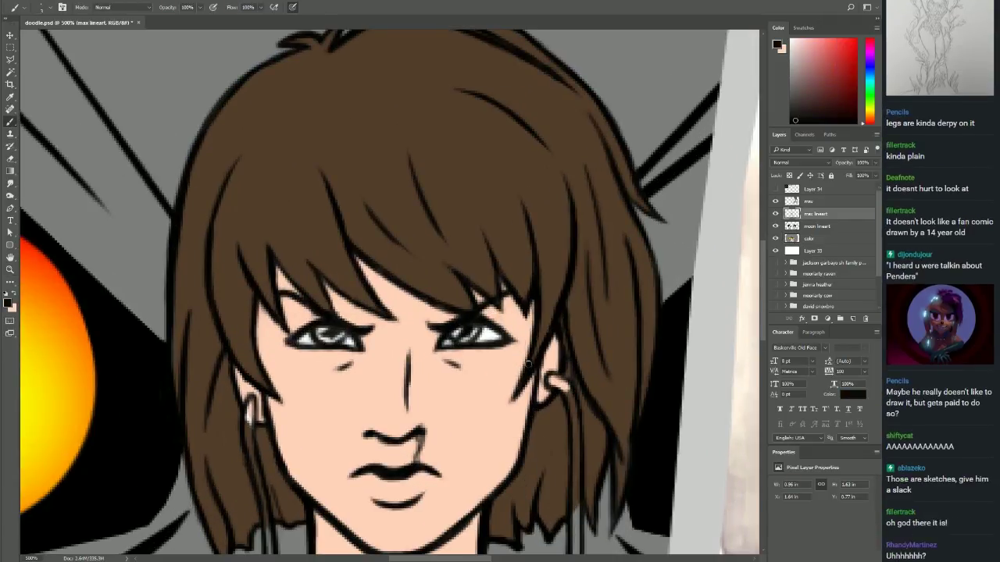
left_click(812, 238)
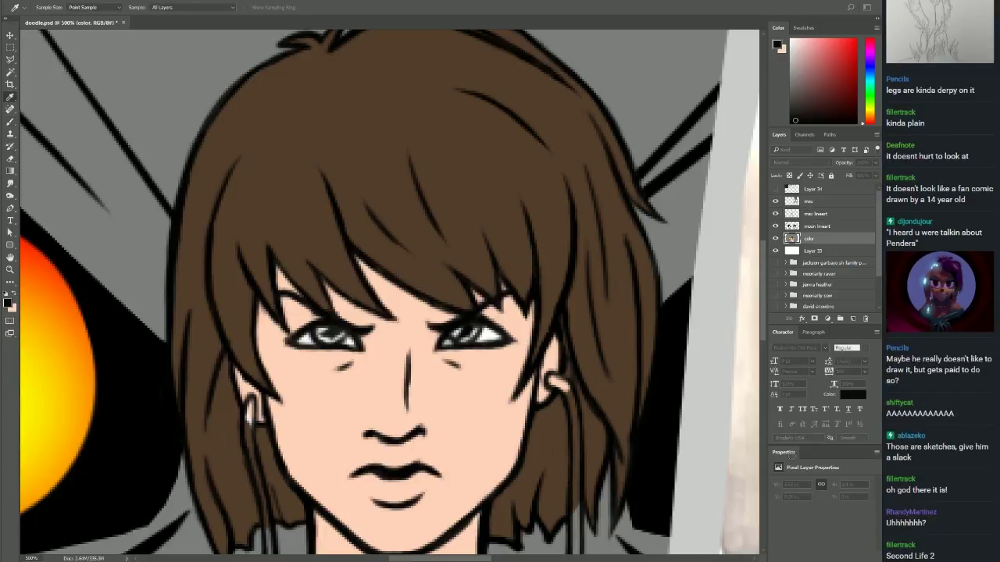
left_click_drag(415, 435, 418, 467)
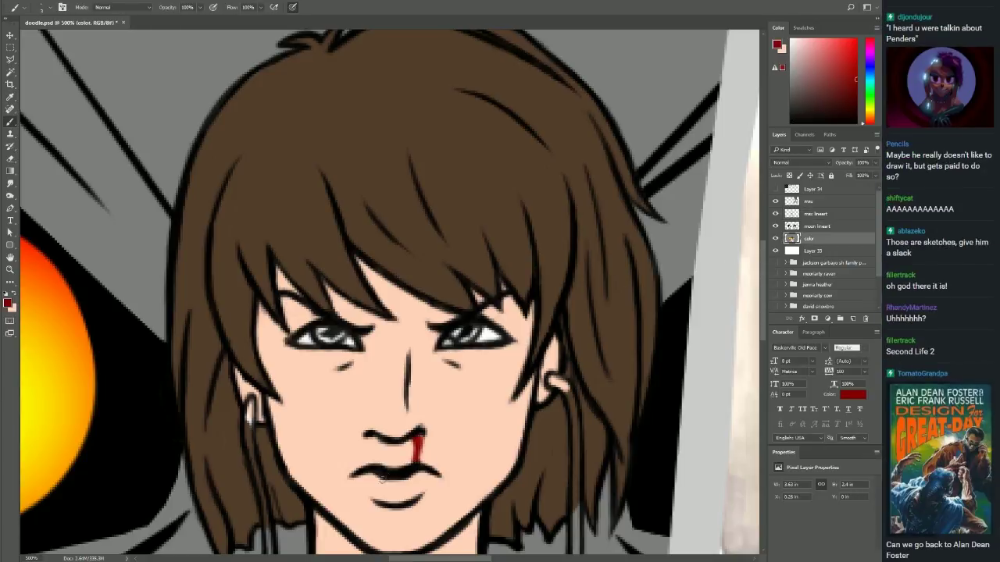
Colour both of the girl's irises green.
left_click(468, 334, "alt")
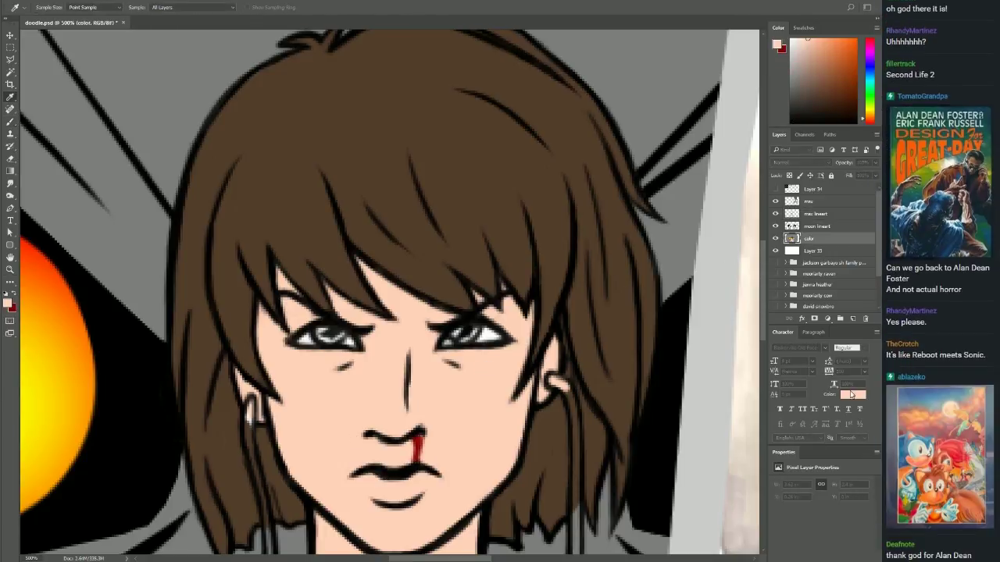
left_click_drag(467, 331, 478, 339)
left_click_drag(316, 334, 325, 341)
Draw white earbud cords running down both sides of the chest.
left_click(252, 406, "alt")
left_click_drag(250, 403, 248, 445)
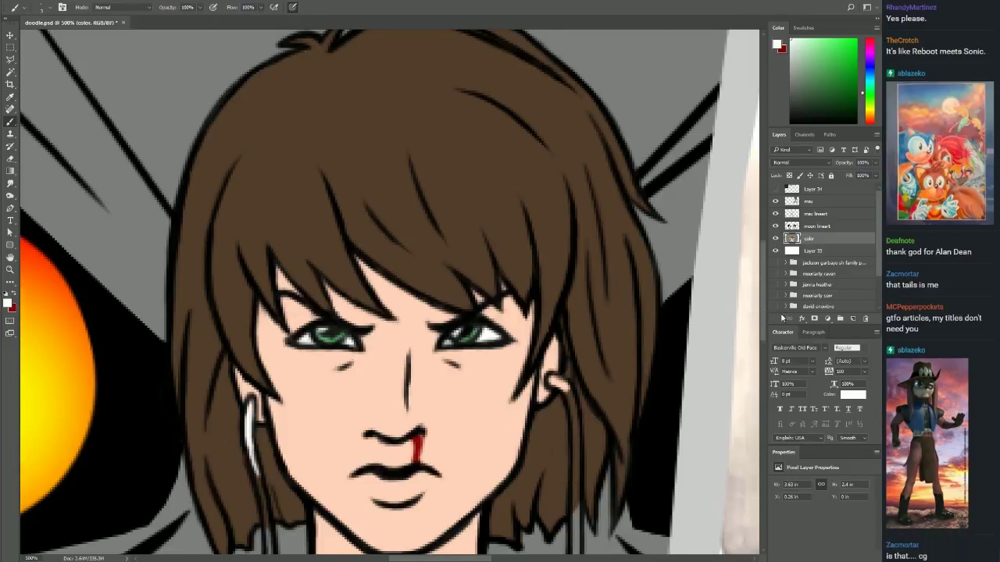
scroll(548, 255, "down", 3)
left_click_drag(562, 209, 574, 402)
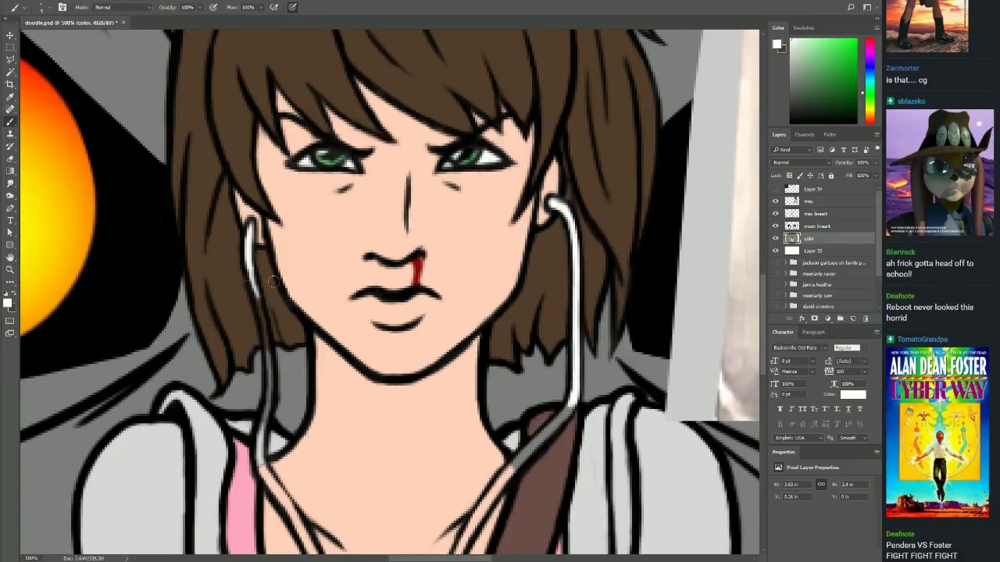
scroll(574, 402, "down", 3)
mouse_move(574, 215)
left_mouse_down()
mouse_move(433, 437)
mouse_move(477, 343)
left_mouse_up()
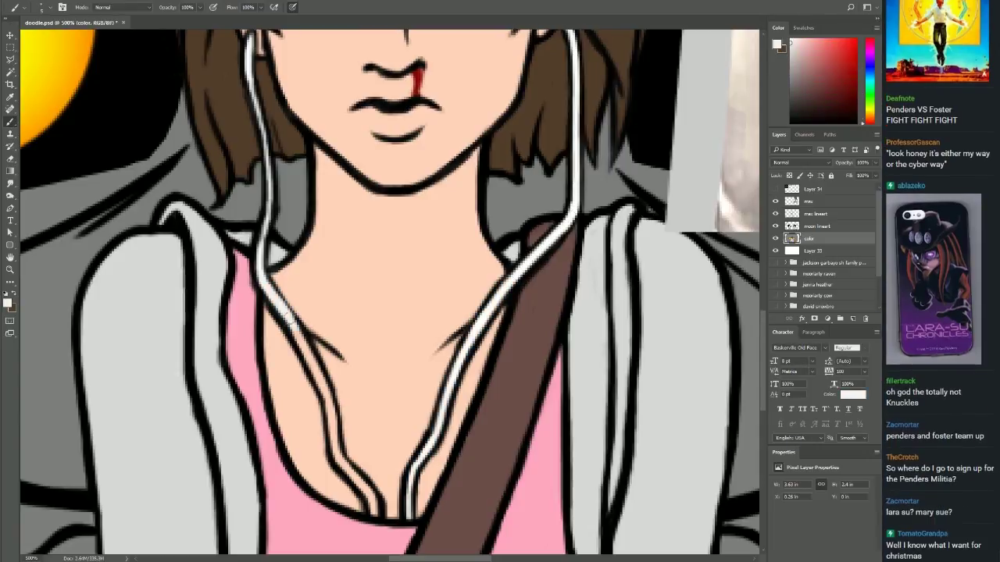
left_click_drag(290, 328, 377, 515)
key("ctrl+0")
Fill the girl's shirt with a deeper pink on the color layer and brush it in.
key("ctrl+plus")
key("i")
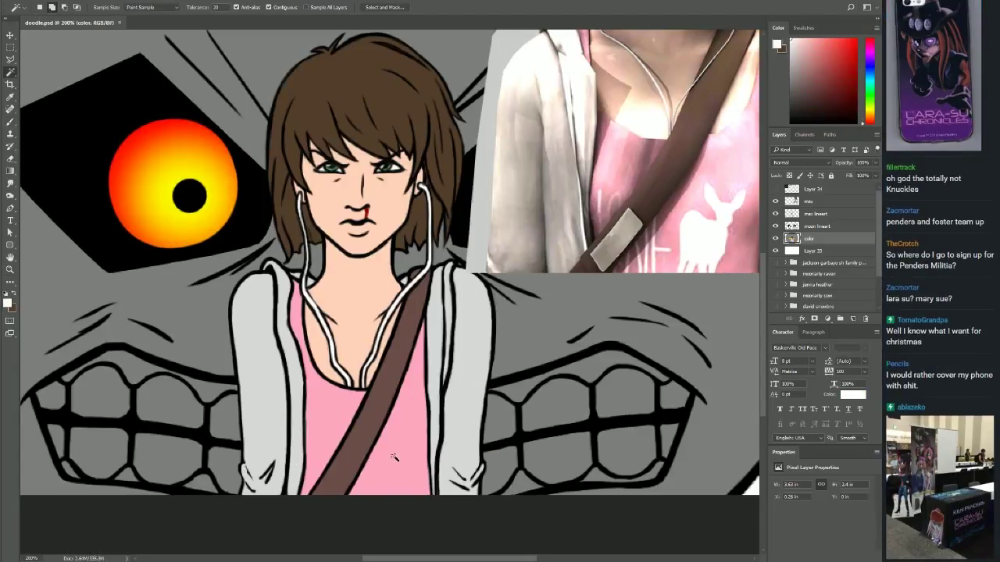
key("alt+BackSpace")
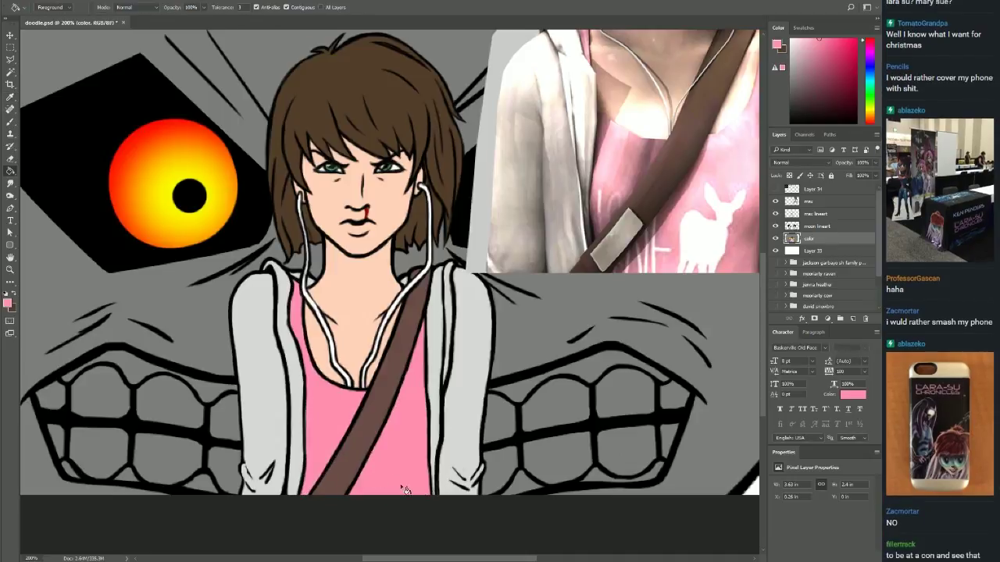
key("ctrl+plus")
key("b")
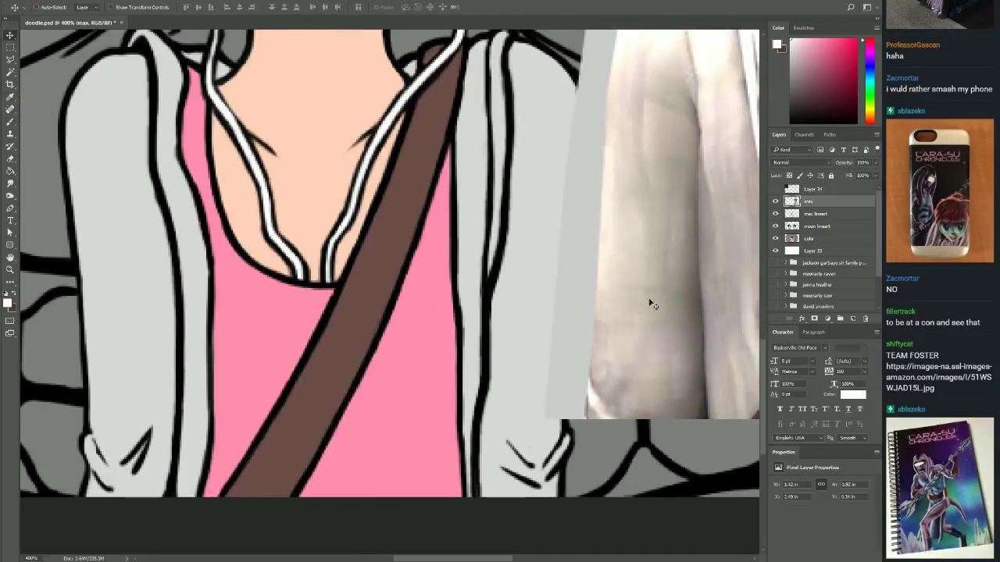
key("z")
left_click(598, 324, "alt")
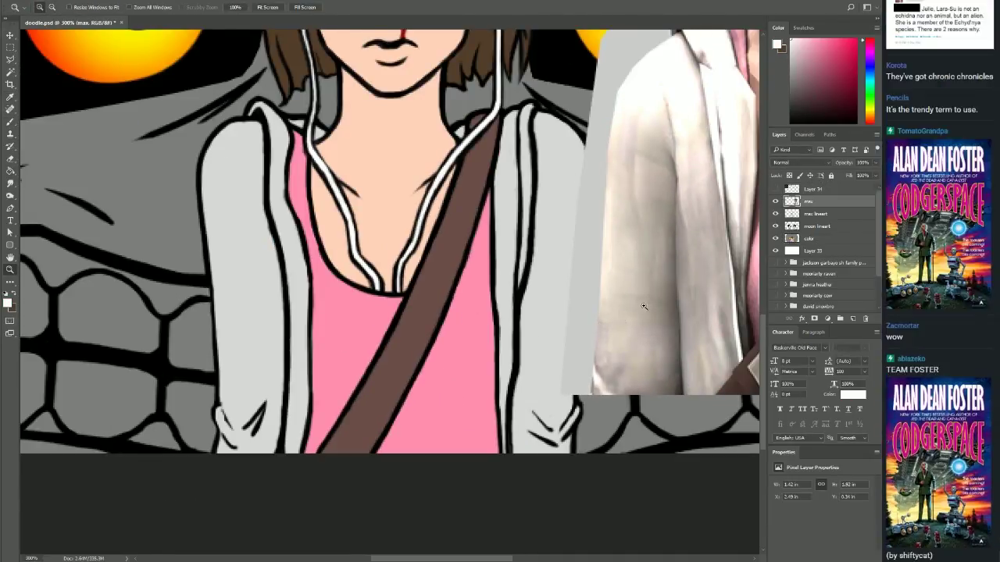
left_click(808, 239)
left_click(307, 313, "alt")
key("b")
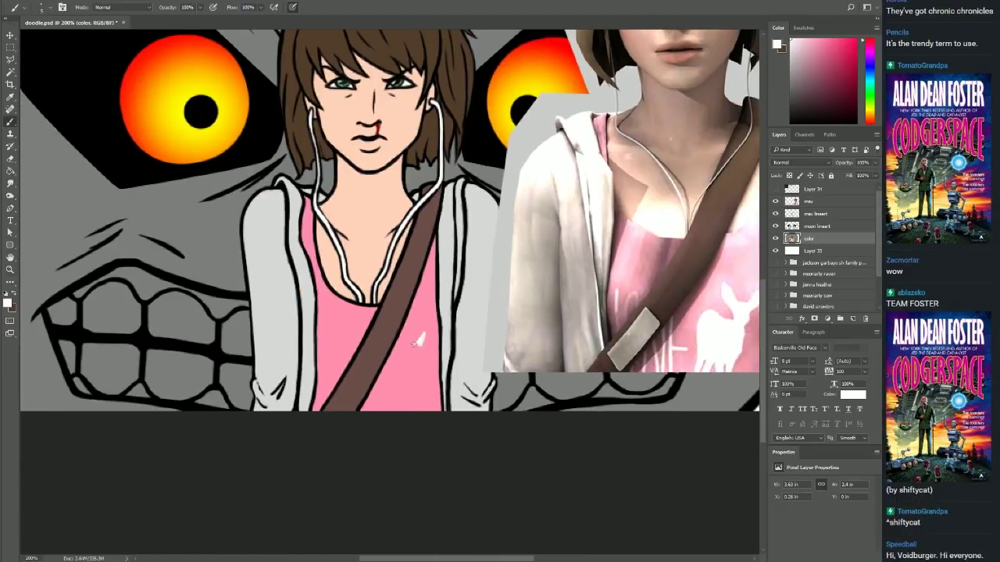
mouse_move(407, 341)
left_mouse_down()
mouse_move(416, 353)
mouse_move(398, 406)
mouse_move(390, 358)
left_mouse_up()
Paint white over the deer on the girl's shirt.
left_click(374, 388, "alt")
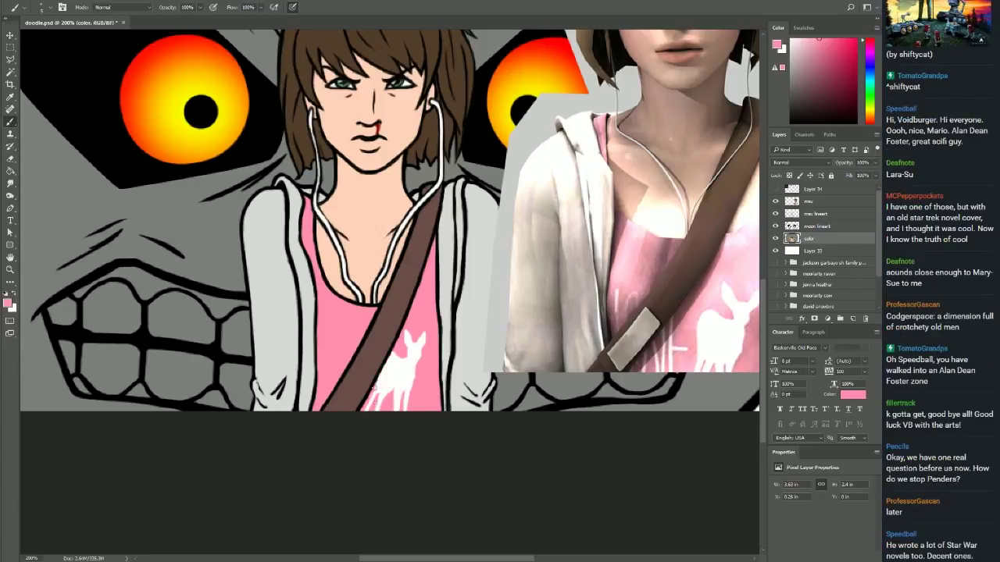
key("x")
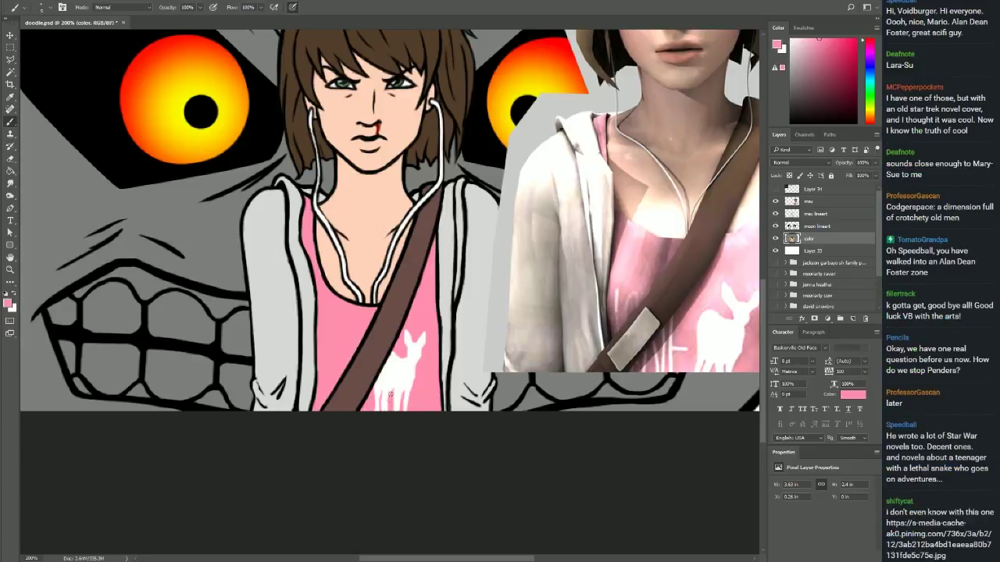
key("x")
left_click_drag(418, 364, 412, 357)
key("x")
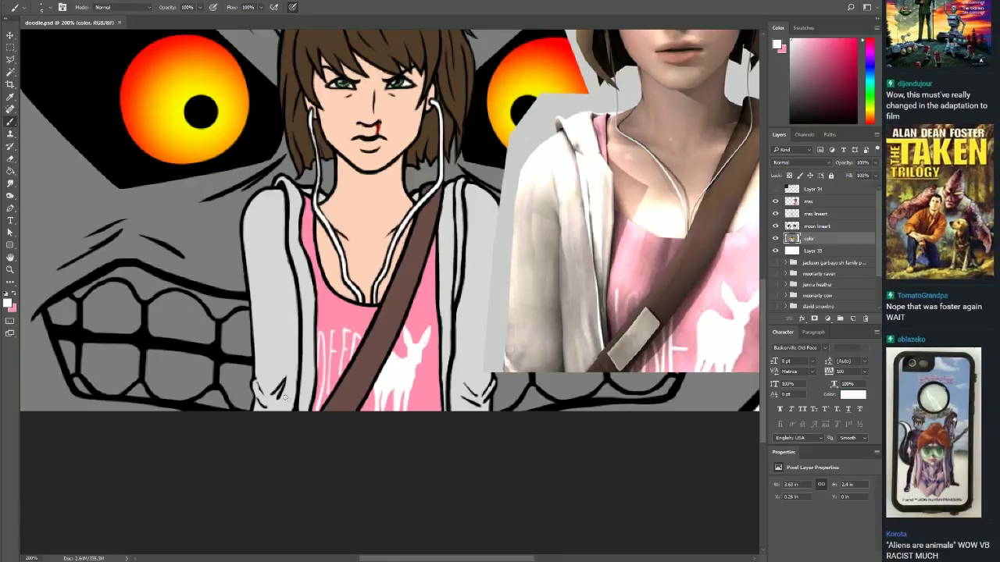
scroll(284, 397, "up", 5)
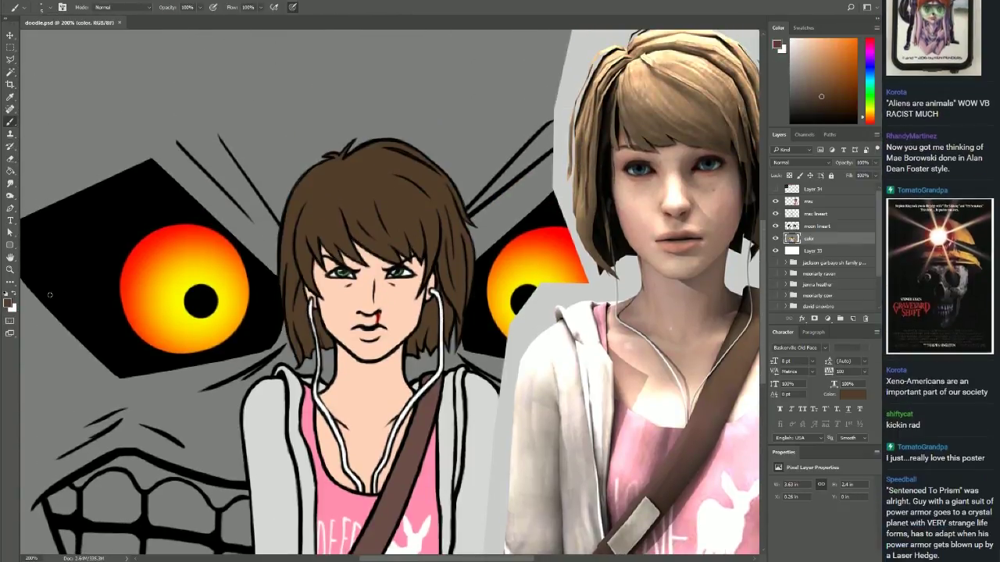
Paint Bucket both of the girl's eyes with a sampled light blue, then save.
key("i")
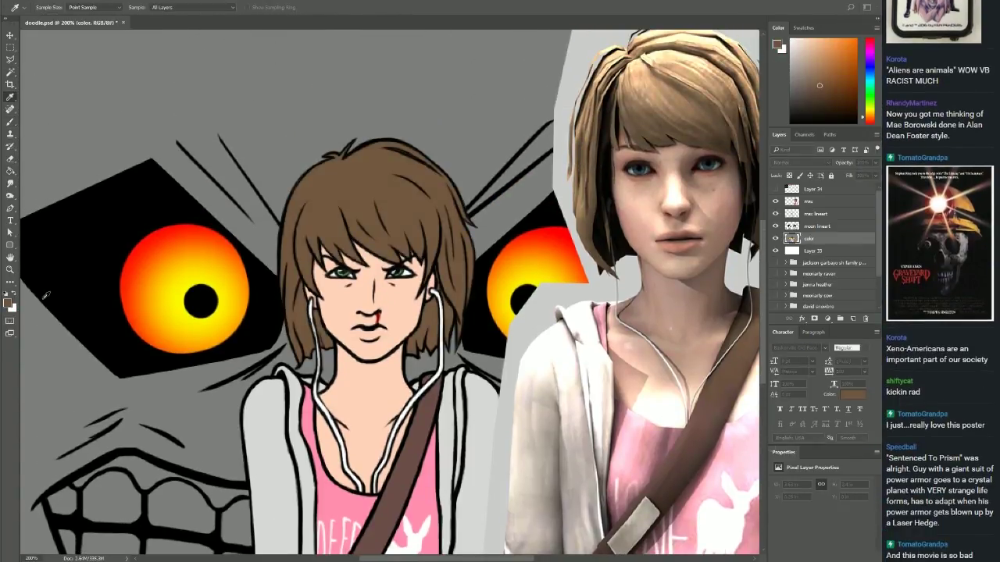
left_click(639, 167)
key("g")
left_click(342, 272)
left_click(400, 272)
key("ctrl+s")
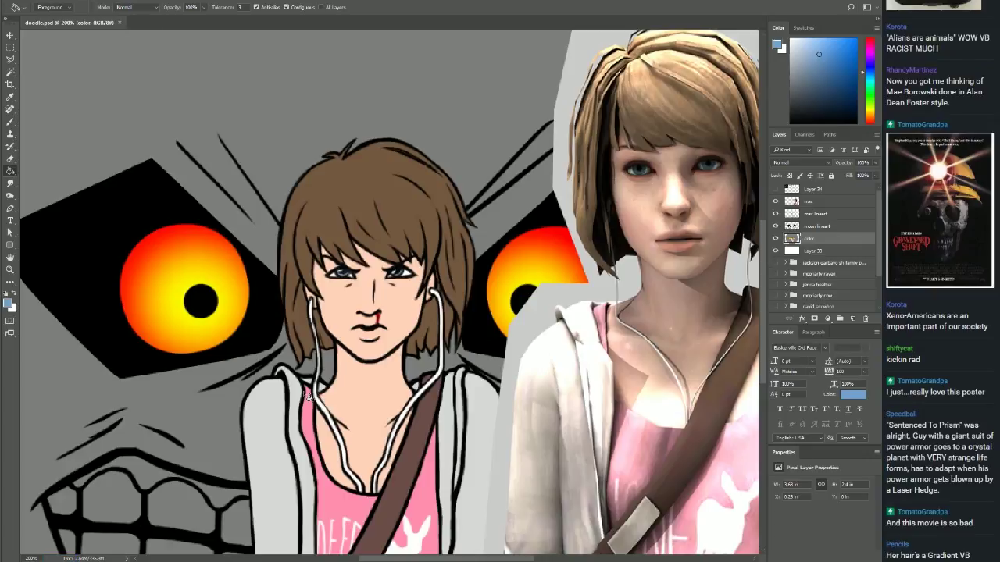
Zoom in on the face, sample the eyes' light blue, then fit the image on screen.
key("alt+bracketright")
key("alt+bracketright")
scroll(354, 275, "up", 4)
key("d")
key("b")
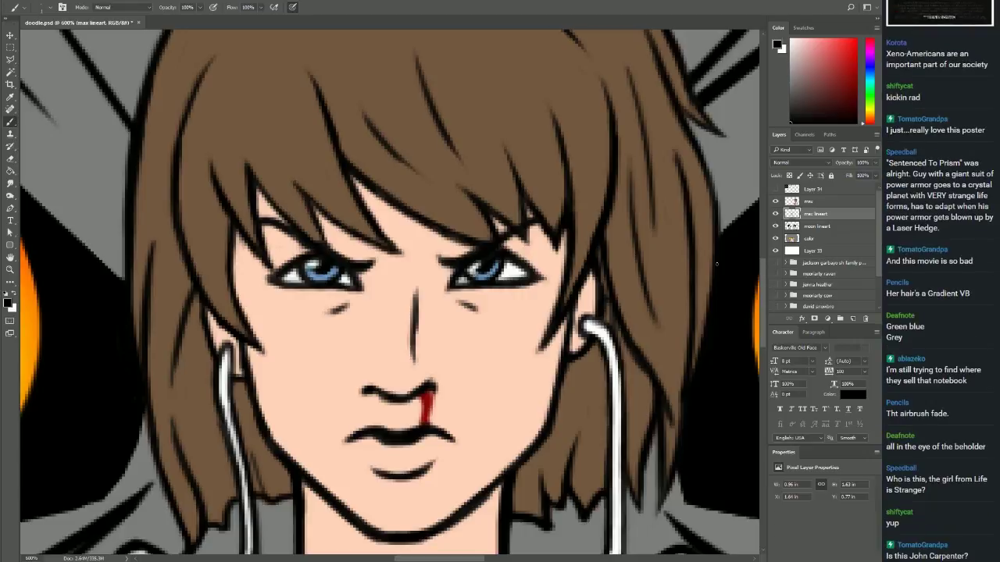
key("alt+bracketleft")
key("alt+bracketleft")
left_click(497, 267, "alt")
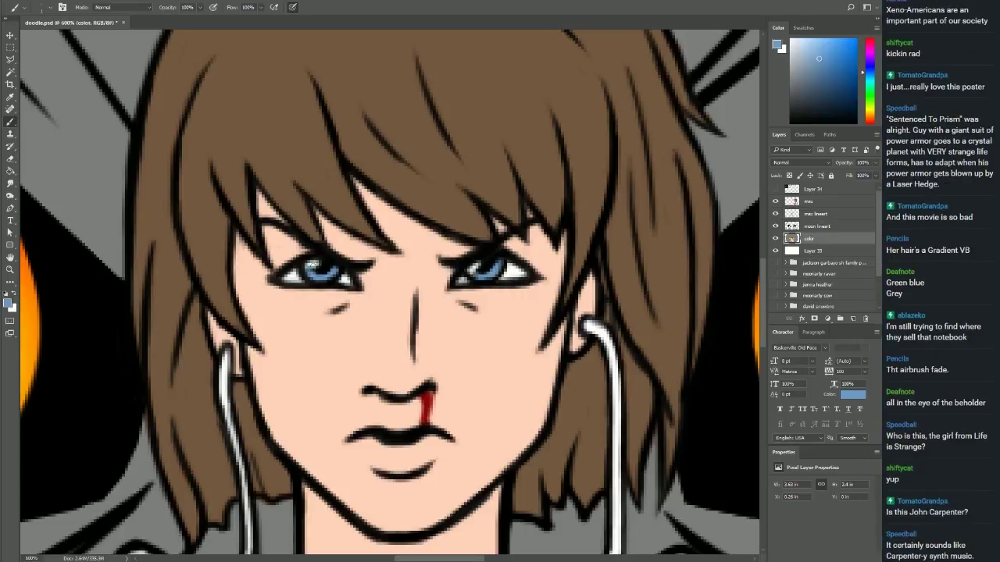
key("x")
key("z")
key("ctrl+0")
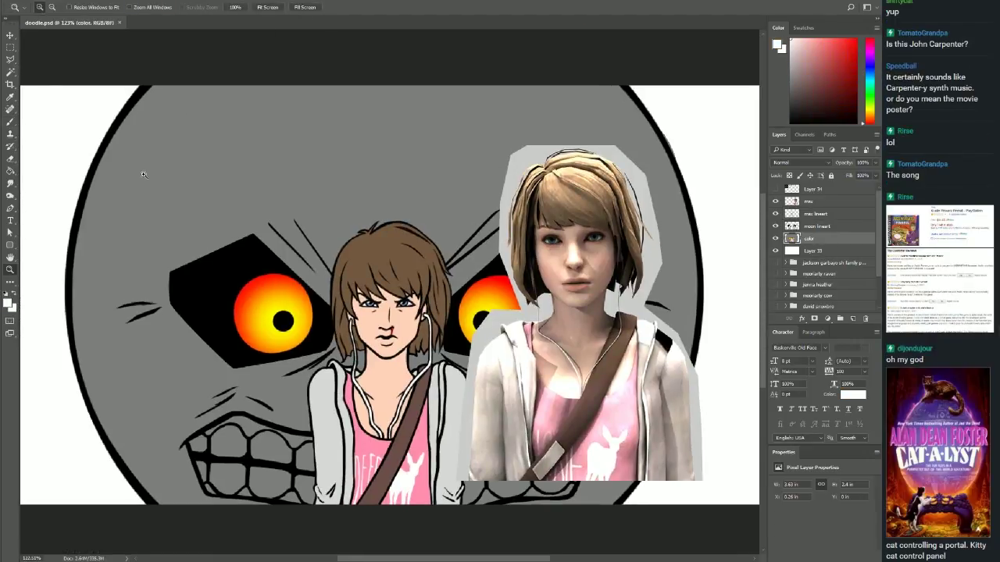
Hide the reference photo and reorder the flat colour layer in the stack.
left_click(776, 201)
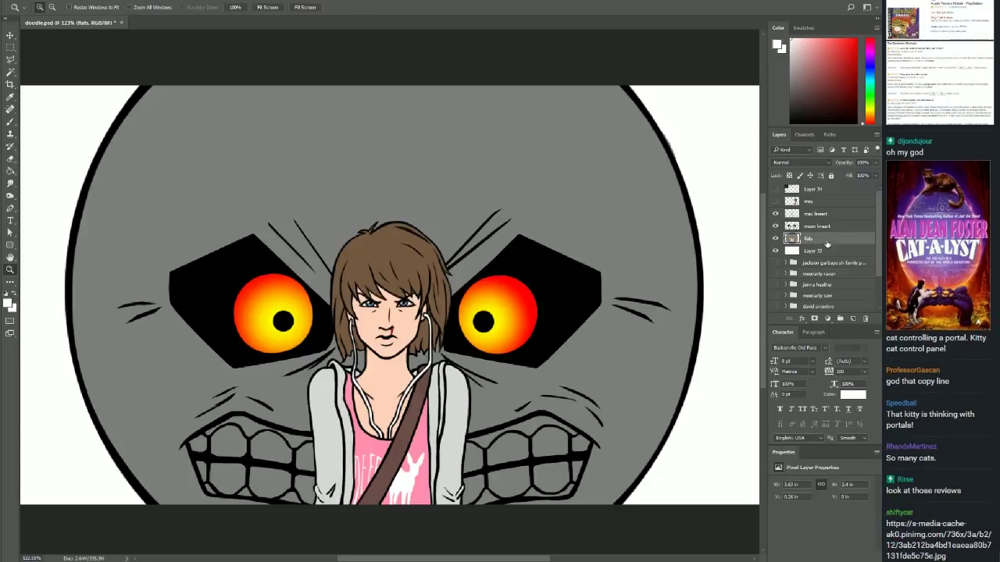
left_click_drag(775, 234, 775, 244)
key("ctrl+plus")
key("ctrl+0")
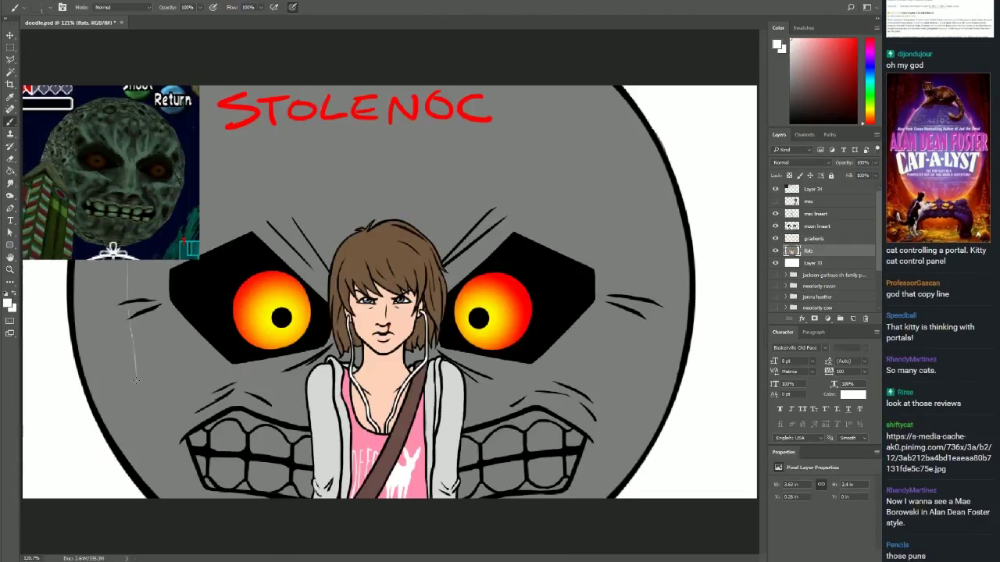
key("ctrl+plus")
key("ctrl+plus")
key("b")
scroll(374, 519, "left", 5)
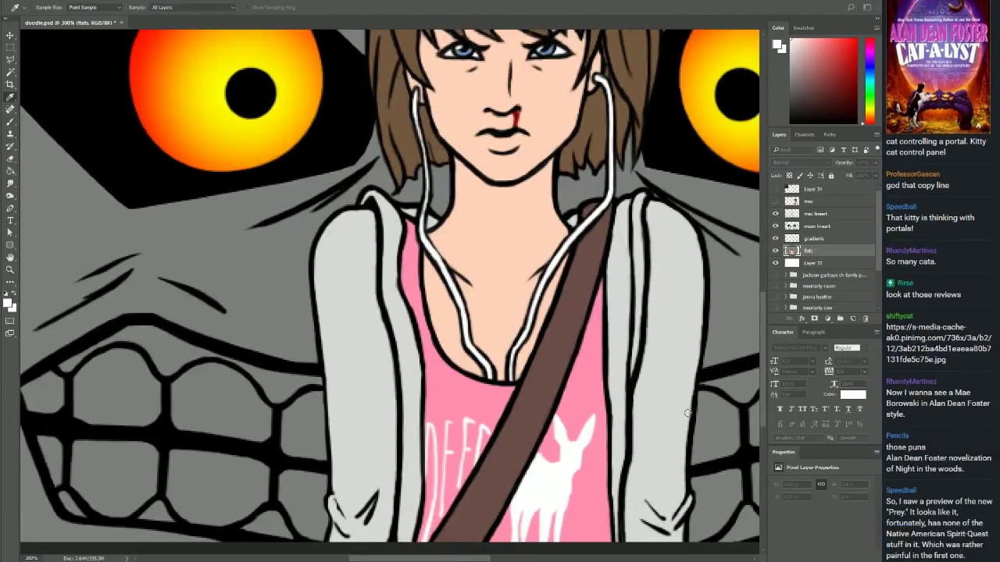
Brush all of the moon's upper and lower teeth pale yellow.
left_click(805, 39)
left_click_drag(28, 390, 321, 390)
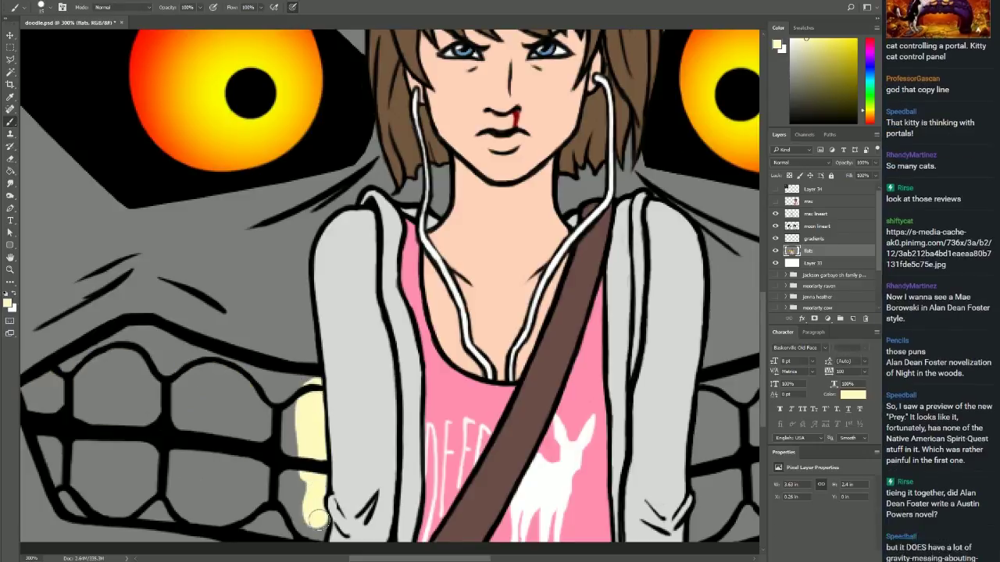
left_click_drag(312, 484, 203, 500)
left_click_drag(249, 476, 188, 391)
mouse_move(109, 383)
left_mouse_down()
mouse_move(129, 496)
mouse_move(97, 449)
left_mouse_up()
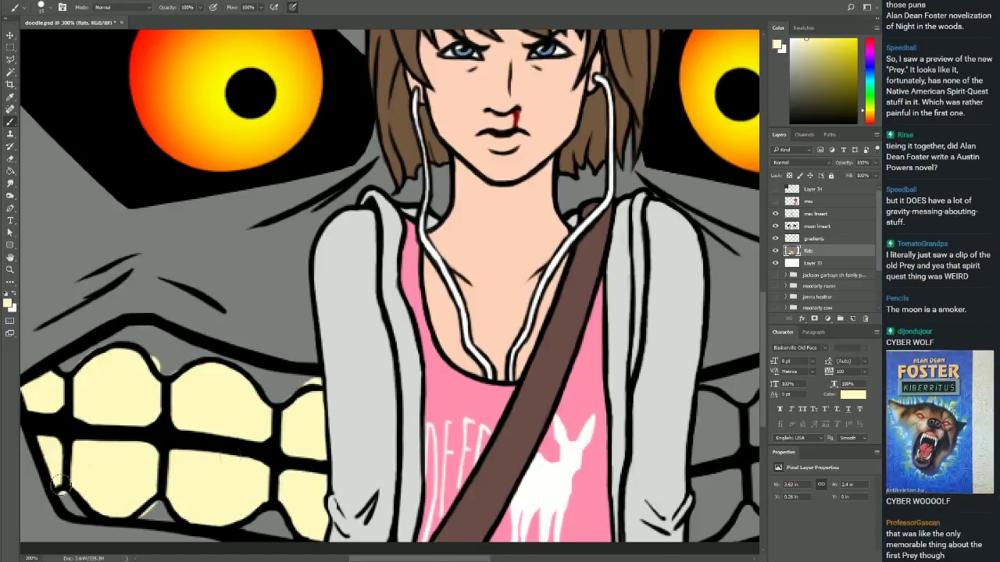
scroll(129, 496, "right", 5)
left_click_drag(395, 398, 641, 371)
left_click_drag(422, 484, 664, 453)
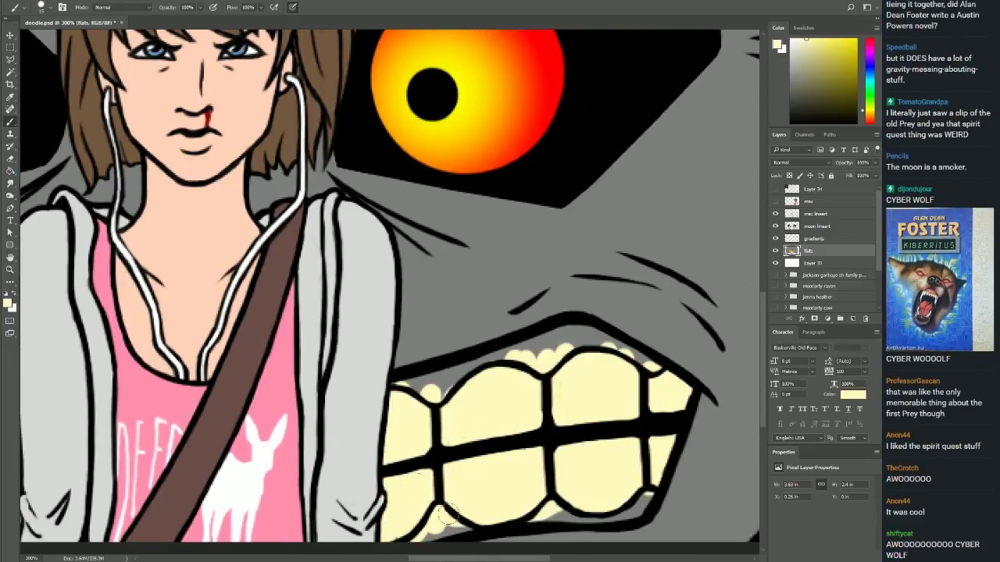
Paint the moon's upper and lower gums light pink.
left_click(806, 53)
scroll(586, 289, "down", 2)
mouse_move(586, 288)
left_mouse_down()
mouse_move(539, 269)
mouse_move(476, 309)
left_mouse_up()
mouse_move(648, 445)
left_mouse_down()
mouse_move(547, 460)
mouse_move(485, 444)
left_mouse_up()
key("h")
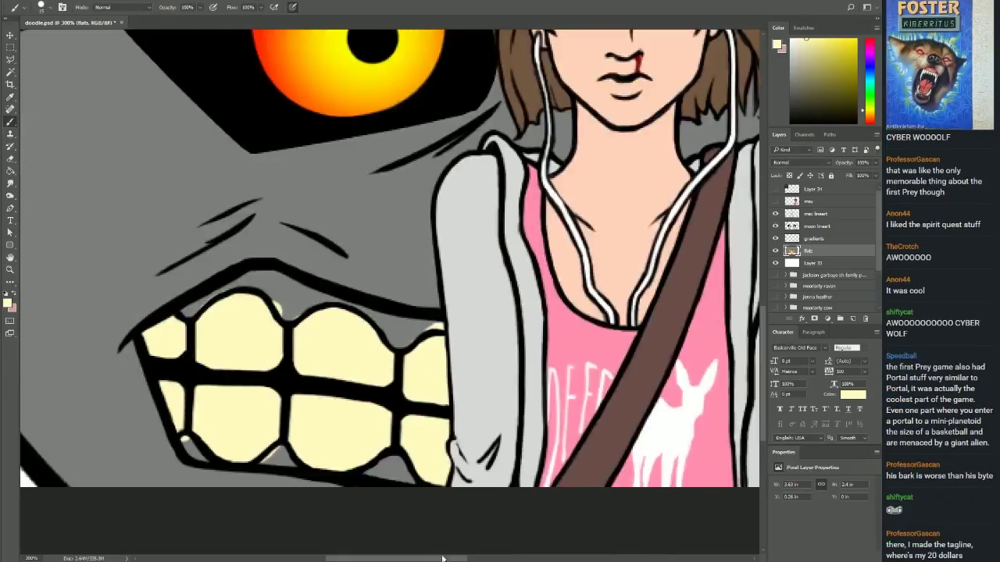
mouse_move(434, 326)
left_mouse_down()
mouse_move(300, 288)
mouse_move(177, 331)
left_mouse_up()
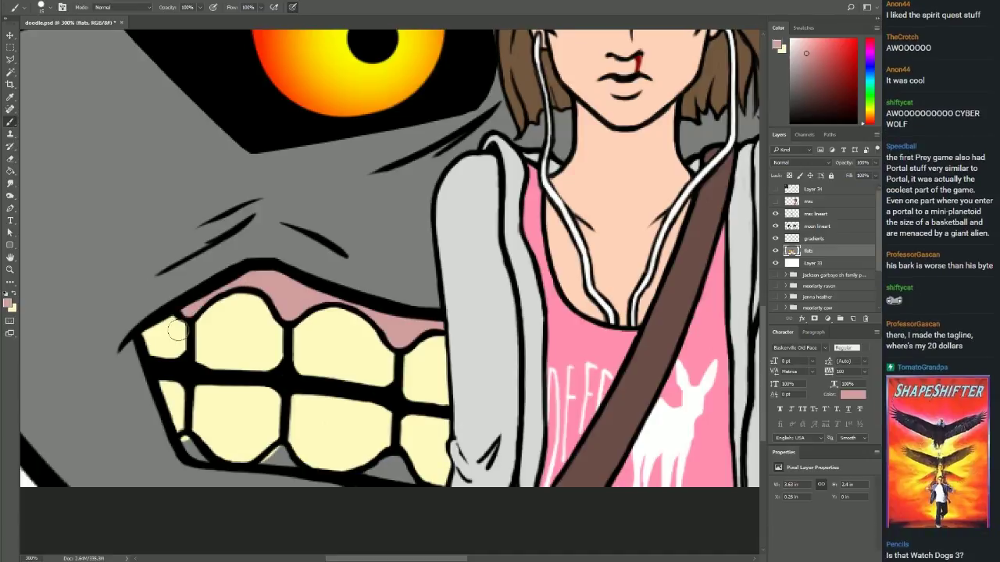
Sample the tooth yellow, move to the moon line art layer, and zoom out.
left_click(394, 461, "alt")
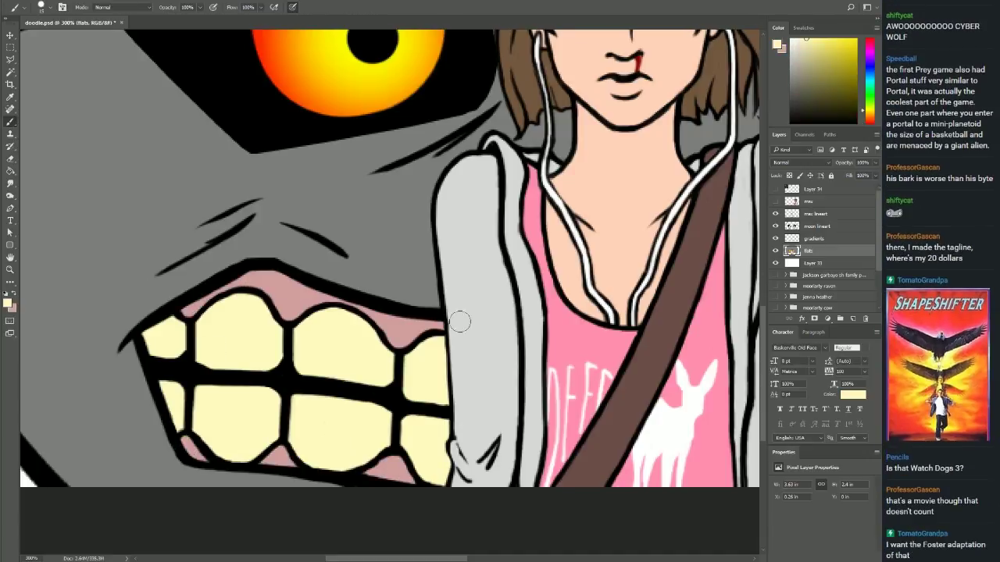
key("alt+bracketright")
key("alt+bracketright")
key("z")
left_click_drag(231, 386, 156, 386)
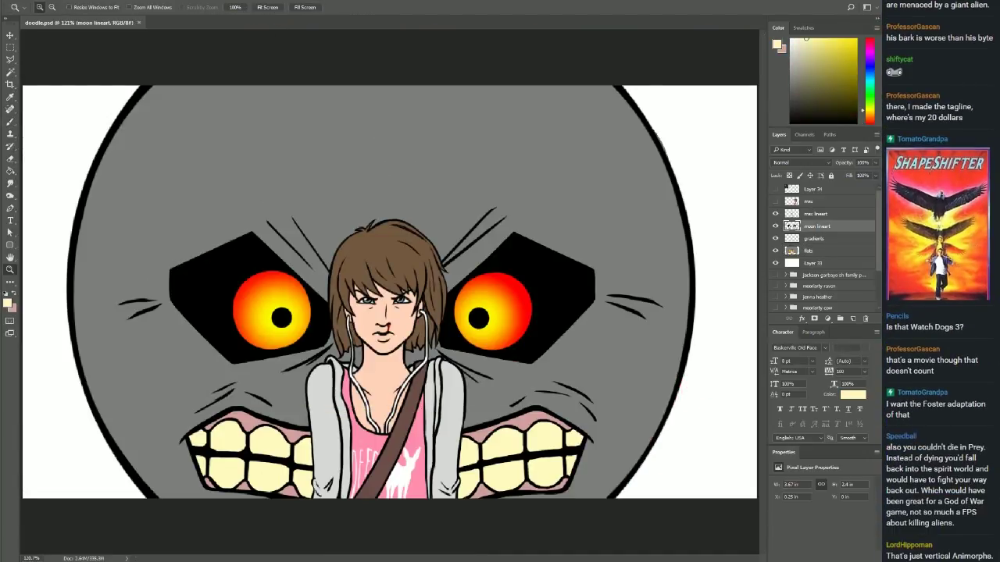
Add a shadows layer and fill the spiky strokes beside the right eye dark grey.
key("d")
key("ctrl+shift+n")
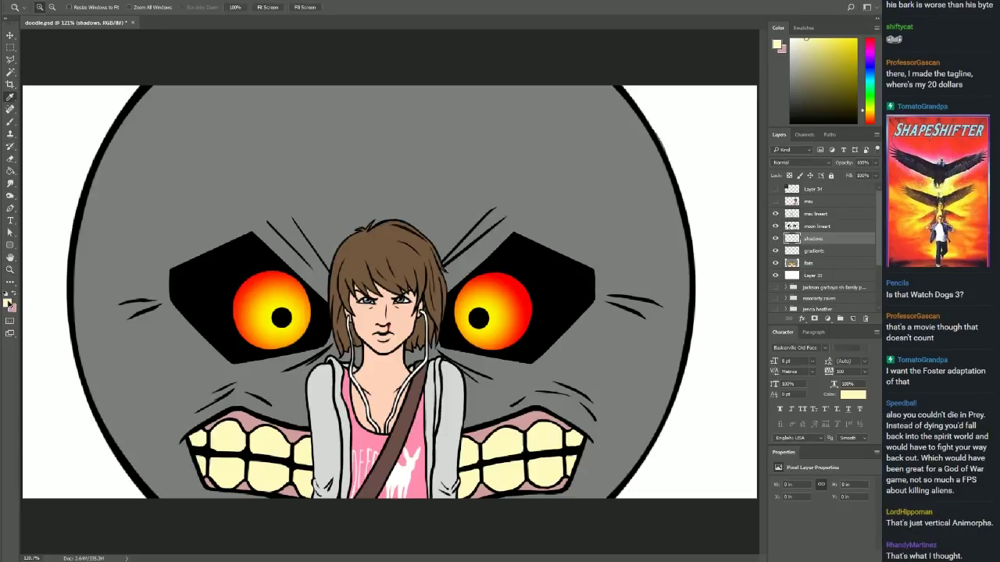
key("i")
key("l")
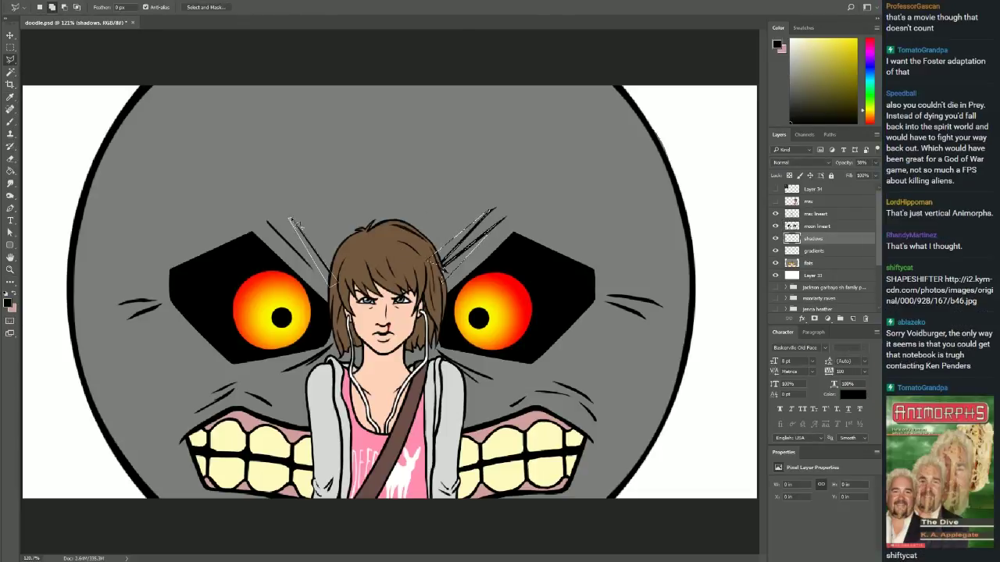
key("g")
key("alt+BackSpace")
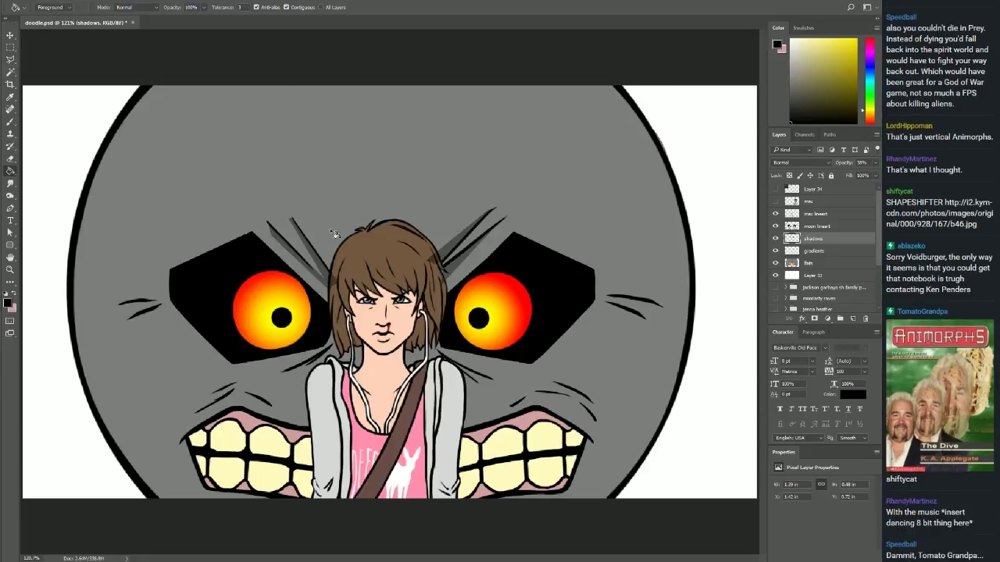
key("l")
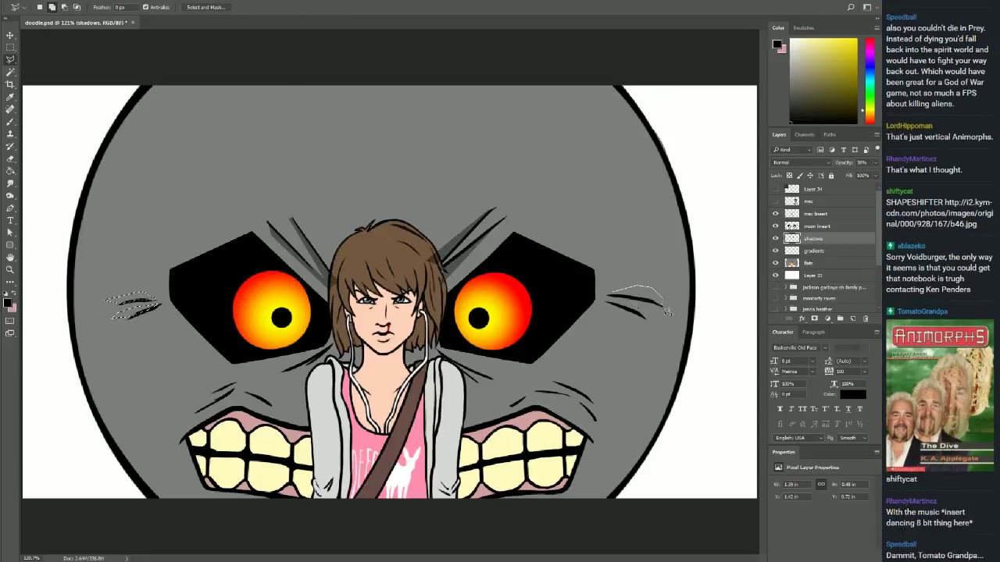
left_click_drag(667, 311, 617, 316)
key("alt+BackSpace")
key("ctrl+d")
Select the moon's face with an ellipse plus the white corner area.
key("m")
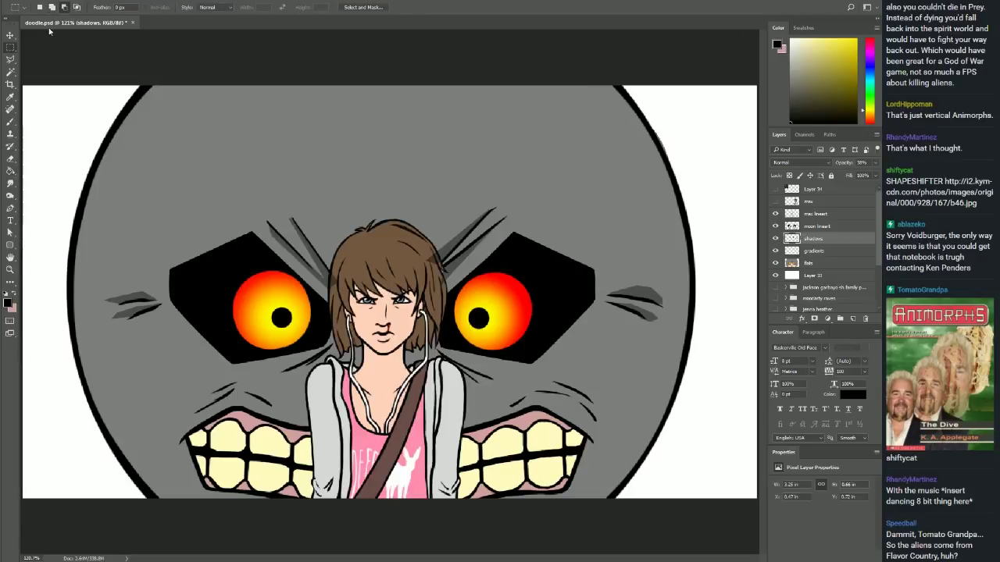
key("ctrl+minus")
key("ctrl+minus")
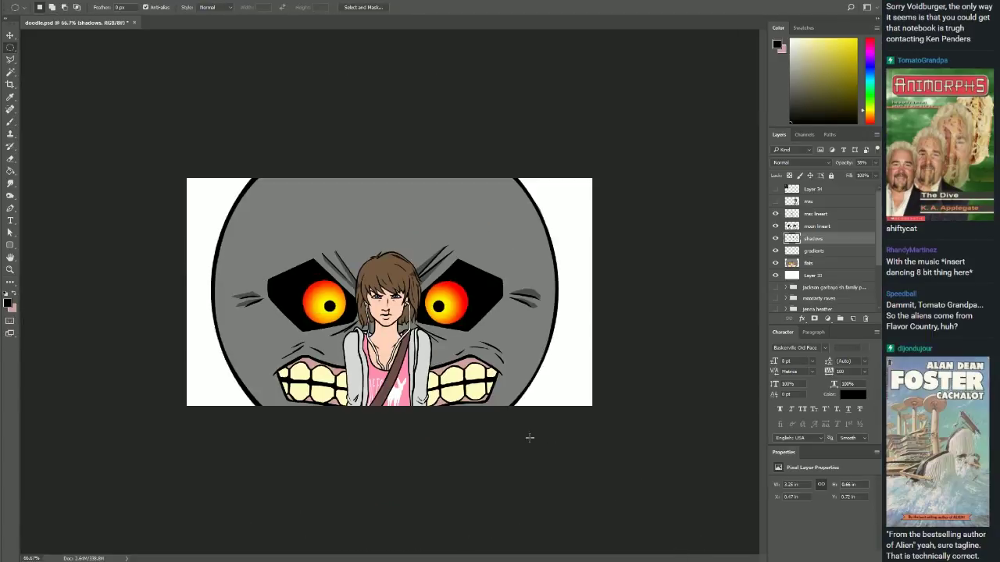
left_click_drag(218, 203, 217, 197)
key("w")
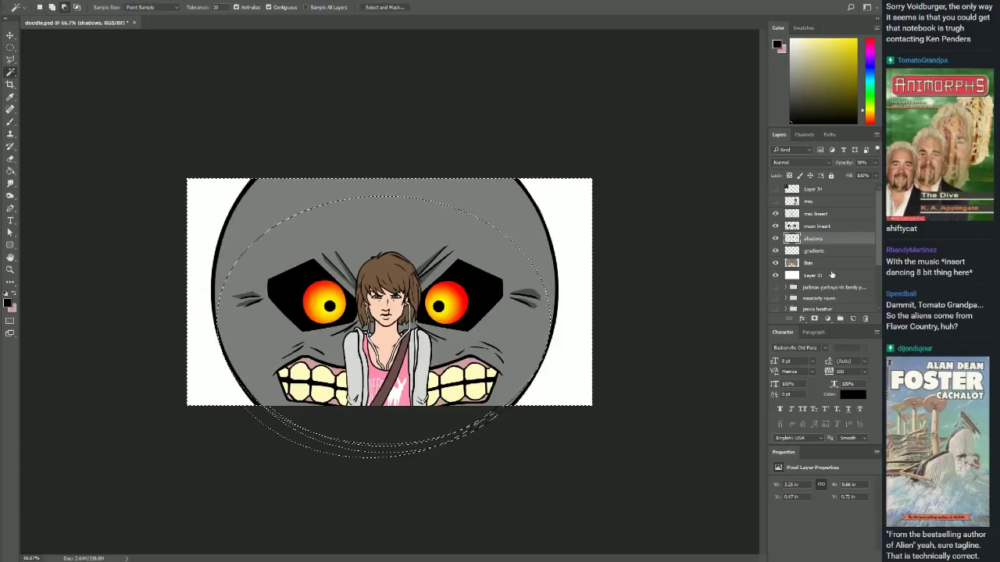
key("alt+bracketleft")
key("alt+bracketleft")
left_click(193, 212, "shift")
key("alt+bracketright")
key("alt+bracketright")
left_click(536, 280)
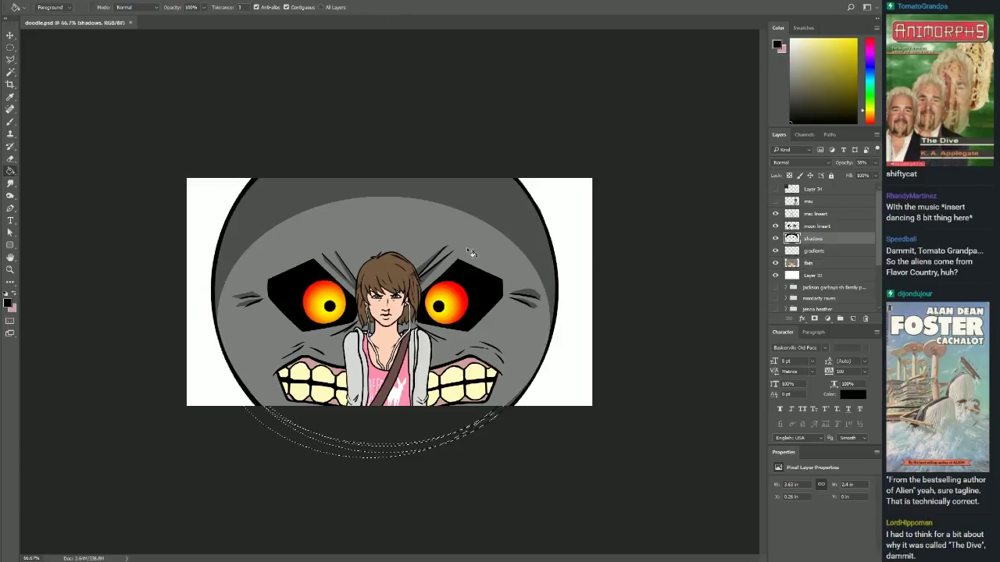
key("z")
left_click_drag(388, 294, 421, 294)
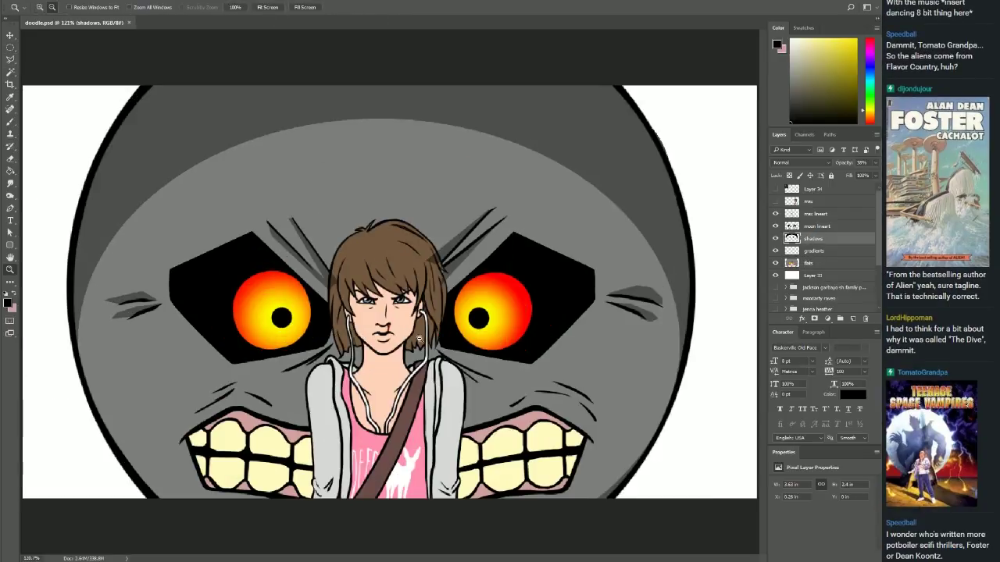
Try fill shading wedges above the girl's head, undoing the last one.
key("l")
left_click(496, 133)
left_click(391, 250)
left_click(281, 129)
key("g")
left_click(474, 147)
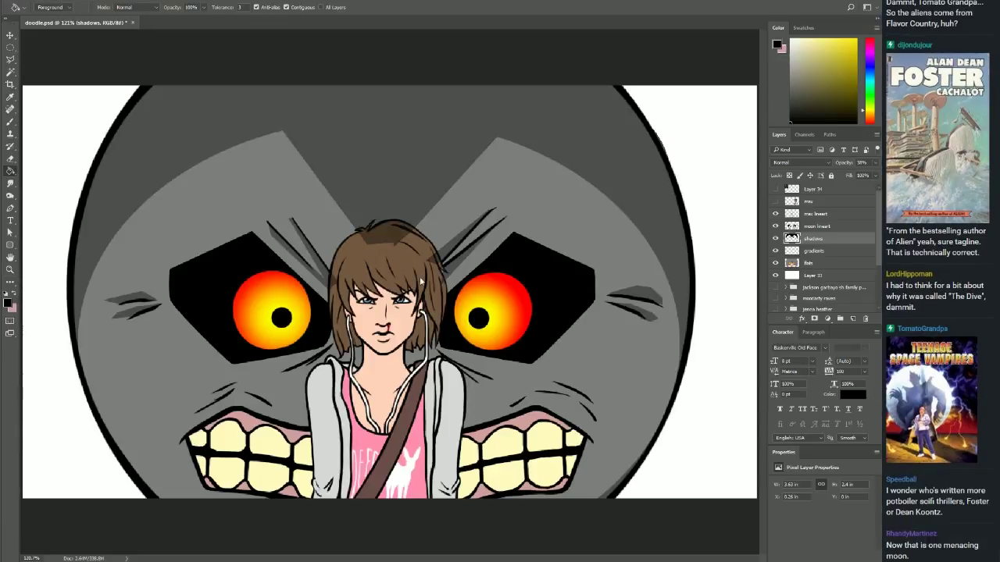
key("ctrl+z")
Lasso and shade the moon's left and right jaw creases darker.
key("l")
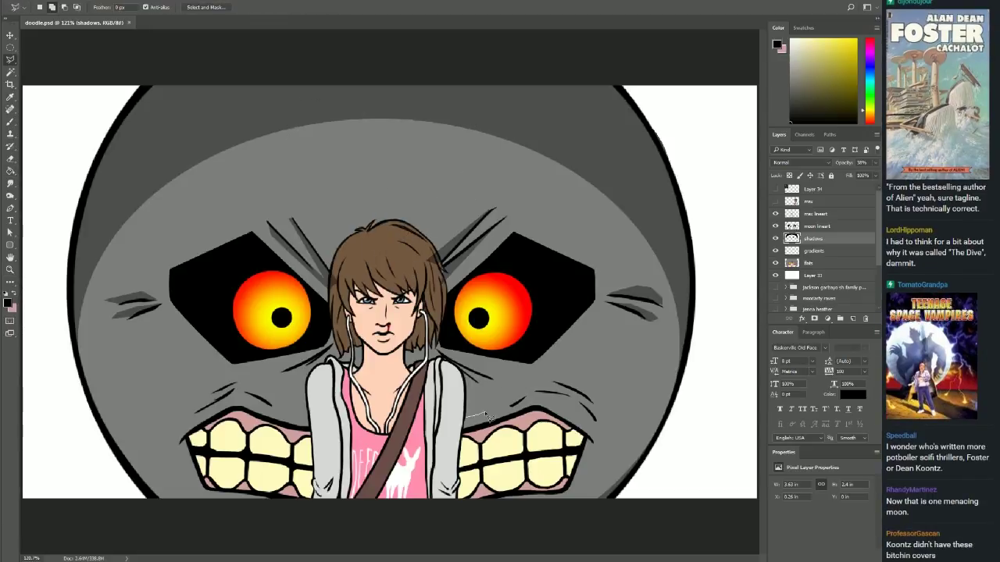
left_click_drag(484, 412, 550, 389)
left_click_drag(238, 396, 233, 390)
key("g")
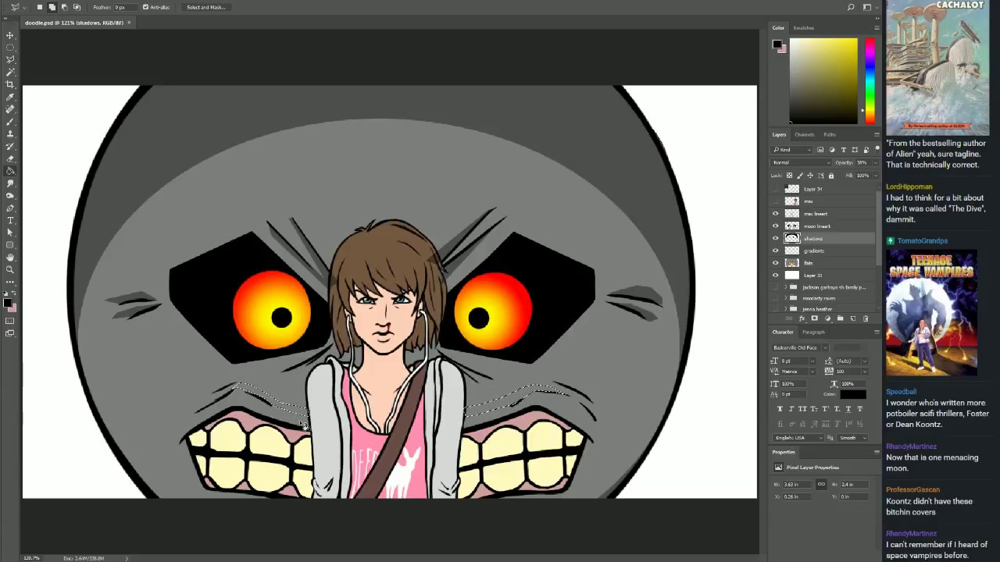
left_click(223, 387)
key("g")
left_click(572, 393)
key("ctrl+d")
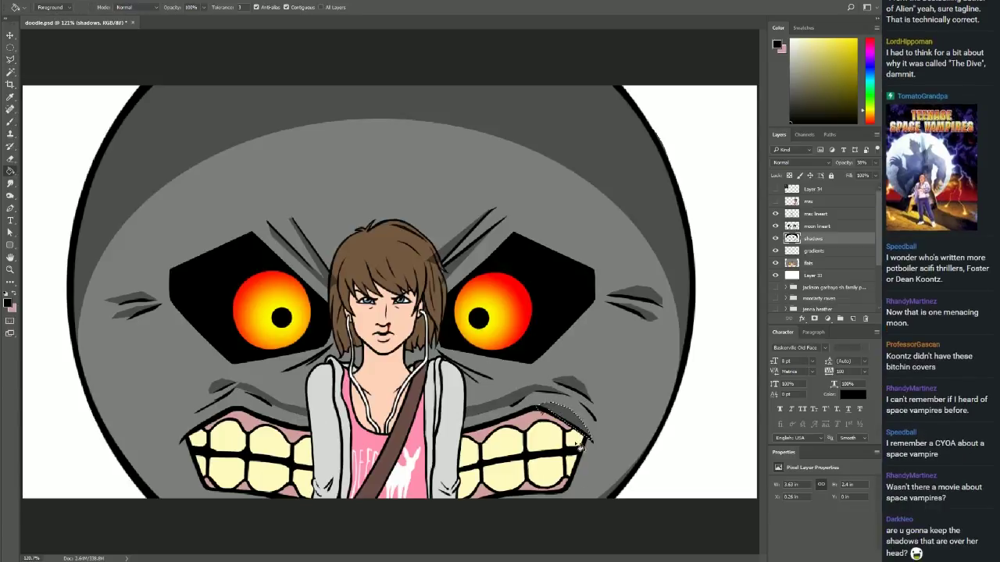
Fill lassoed shadow shapes on the right side and upper forehead with grey.
key("l")
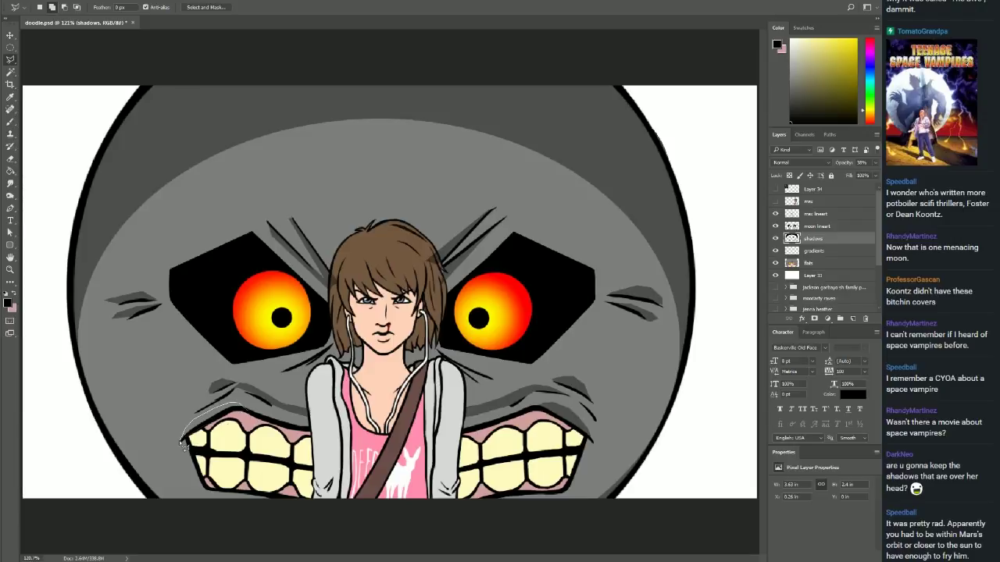
mouse_move(181, 442)
left_mouse_down()
mouse_move(234, 406)
mouse_move(235, 373)
left_mouse_up()
left_click_drag(617, 188, 614, 196)
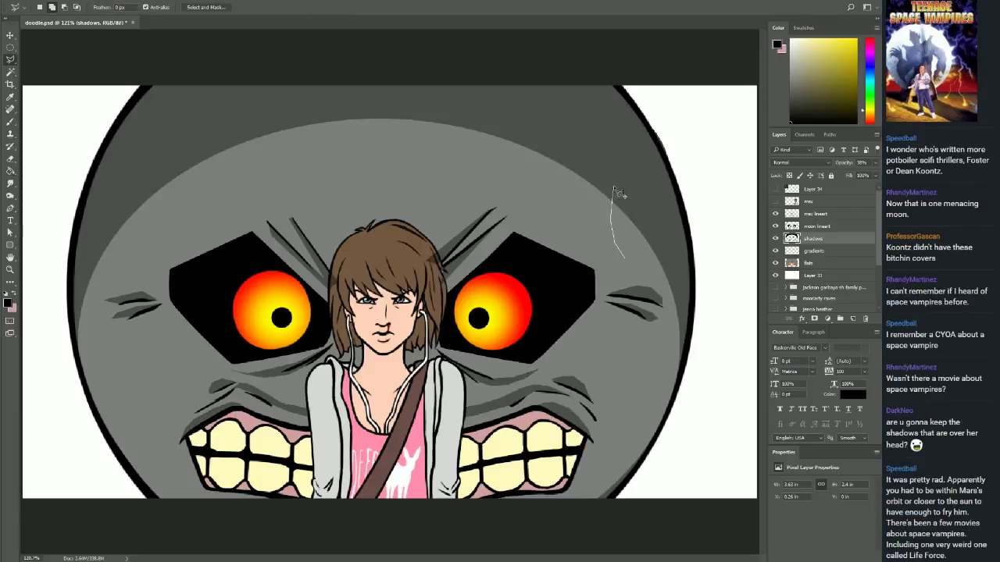
left_click_drag(155, 187, 131, 268)
key("alt+BackSpace")
key("ctrl+g")
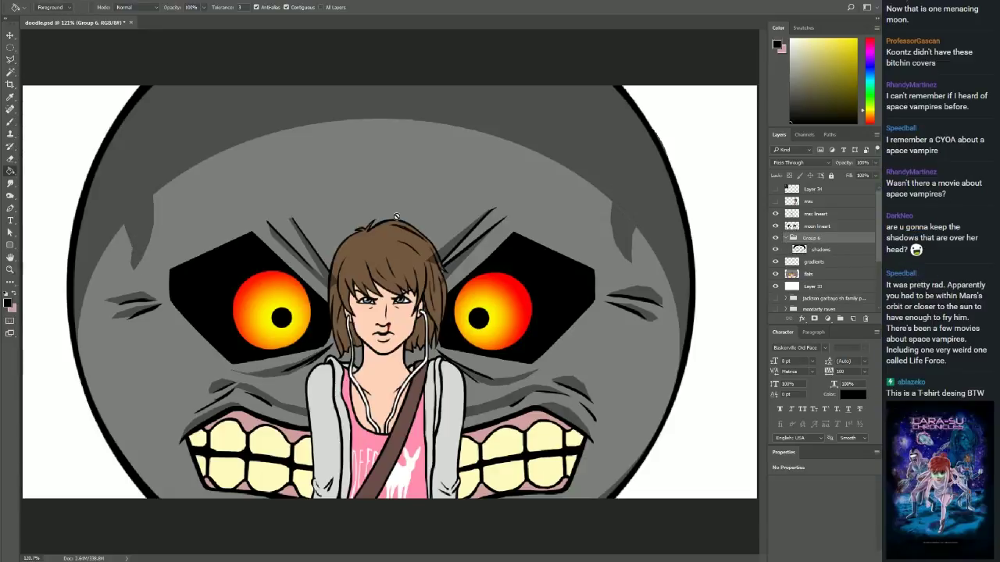
key("ctrl+d")
Fill upper-left shadow shapes grey and take the shadows layer out of the group.
left_click_drag(584, 247, 584, 245)
mouse_move(179, 246)
left_mouse_down()
mouse_move(237, 225)
mouse_move(181, 189)
left_mouse_up()
key("g")
key("alt+BackSpace")
key("ctrl+d")
key("ctrl+shift+g")
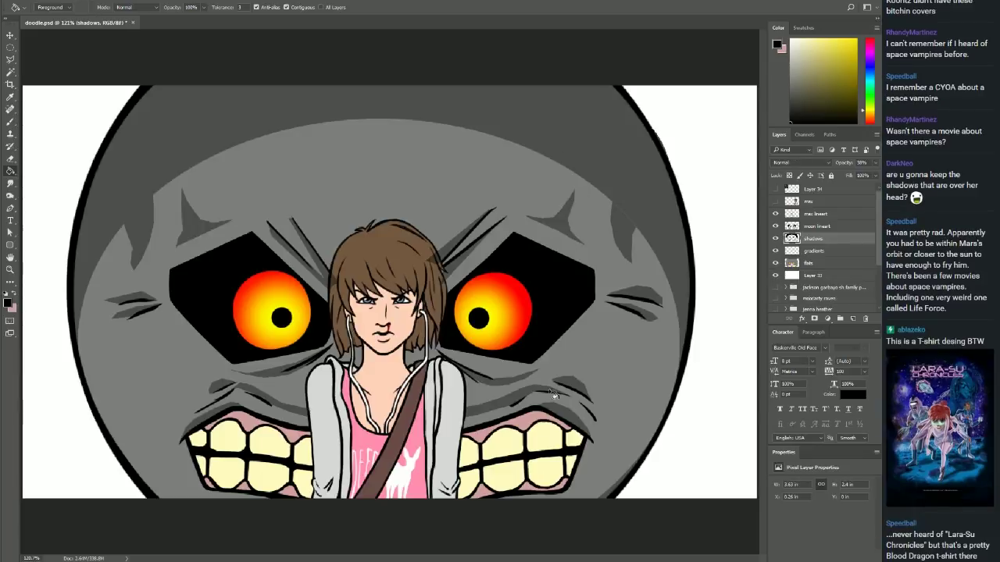
key("b")
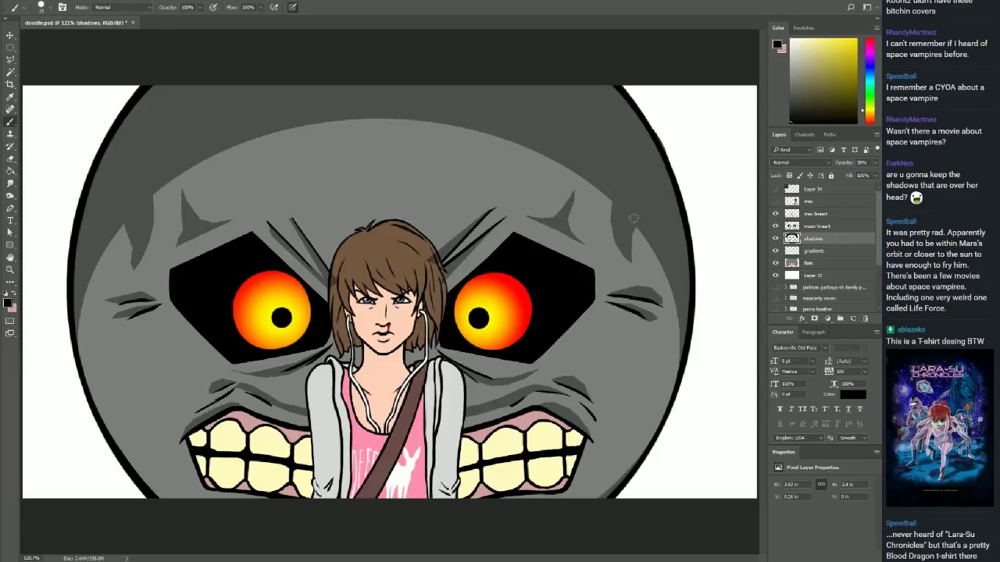
Outline and paint shadow areas on the right and left cheeks.
key("l")
left_click_drag(660, 303, 686, 332)
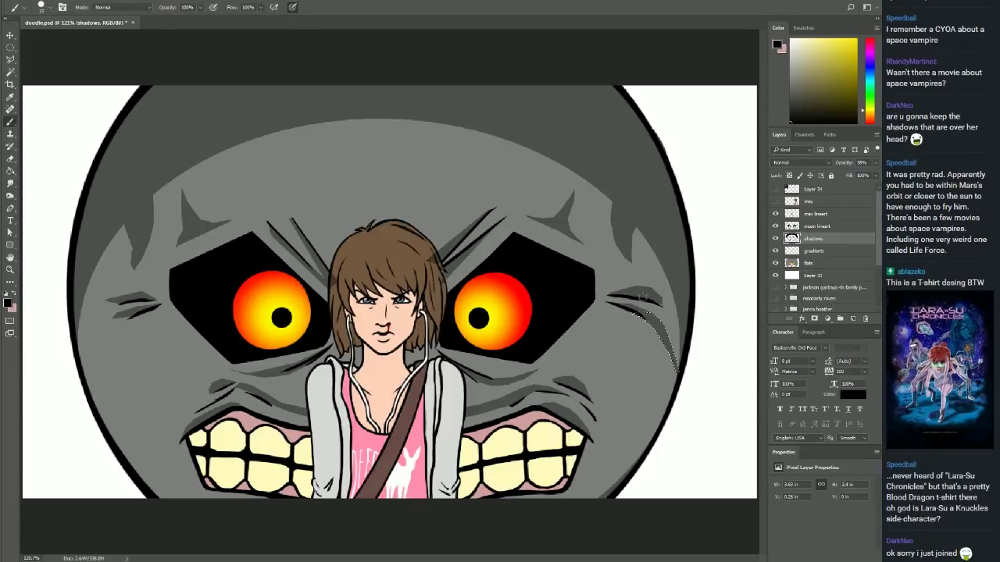
left_click_drag(129, 317, 97, 353)
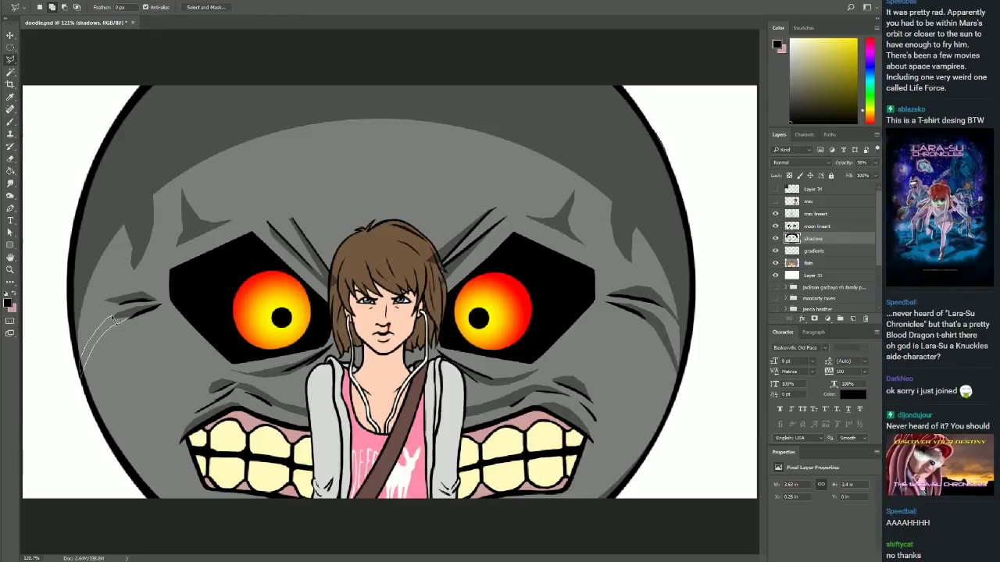
left_click_drag(115, 321, 118, 316)
key("b")
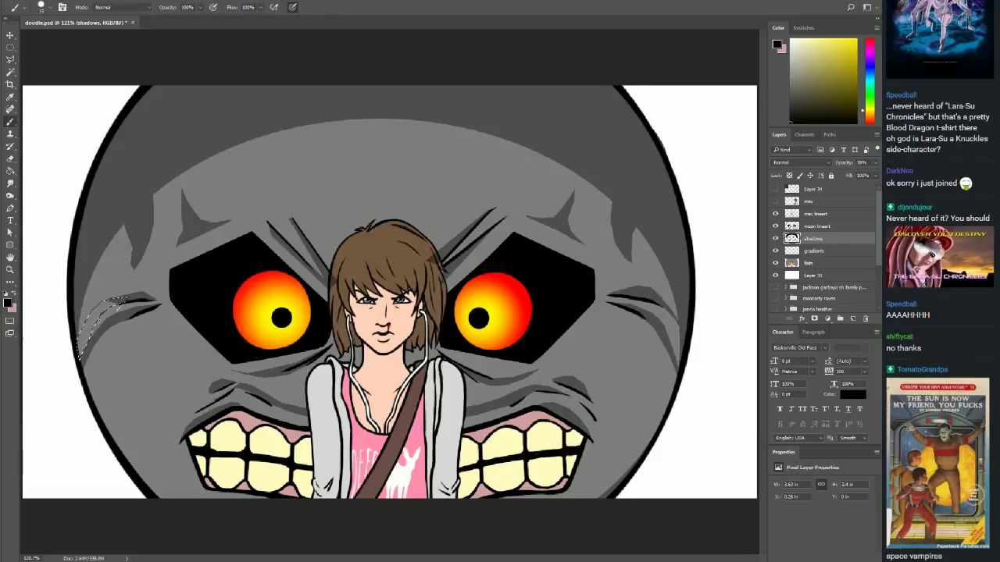
key("ctrl+d")
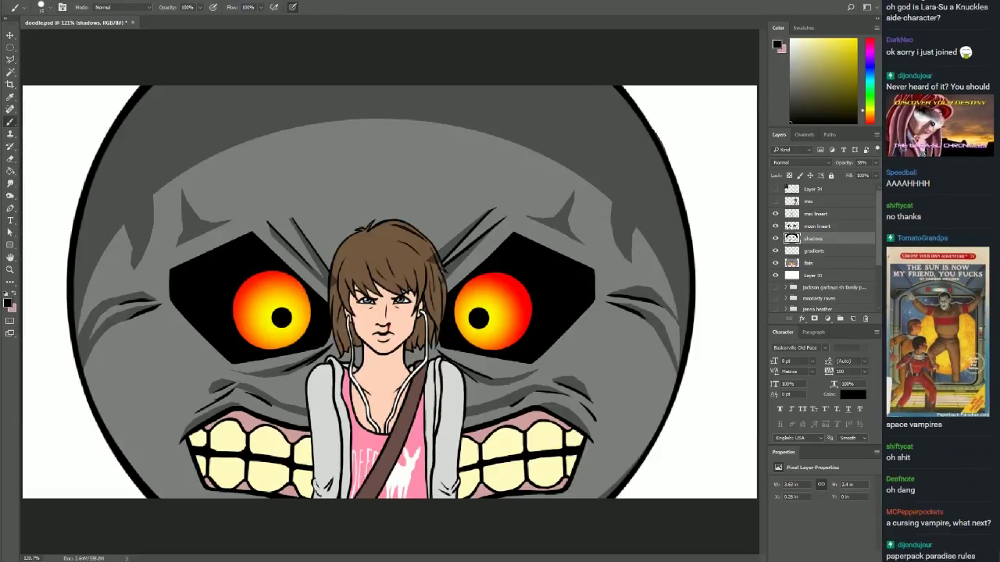
Outline shadow shapes above the right eye and over the left brow.
key("l")
left_click_drag(578, 213, 577, 211)
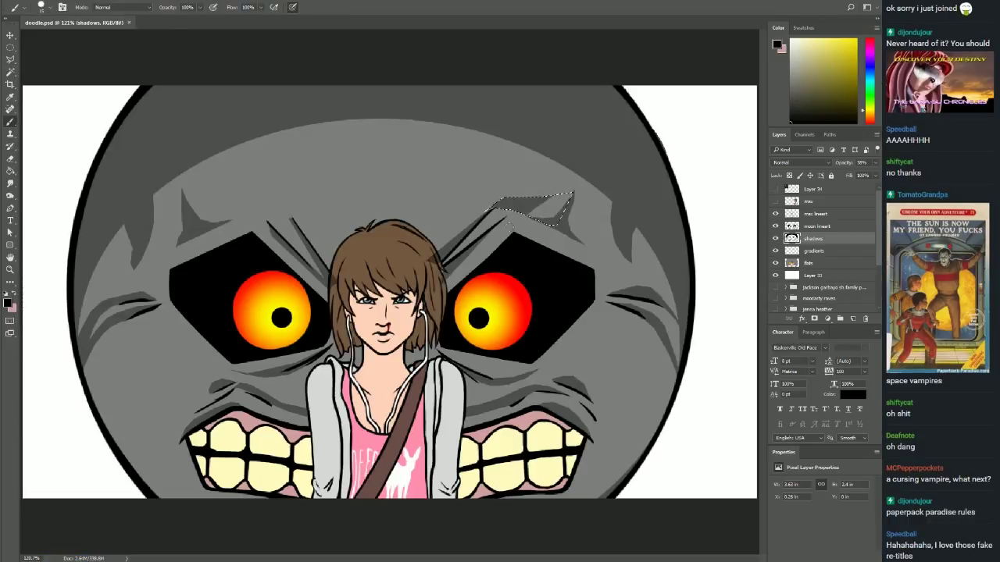
left_click_drag(291, 219, 189, 226)
left_click_drag(295, 217, 244, 217)
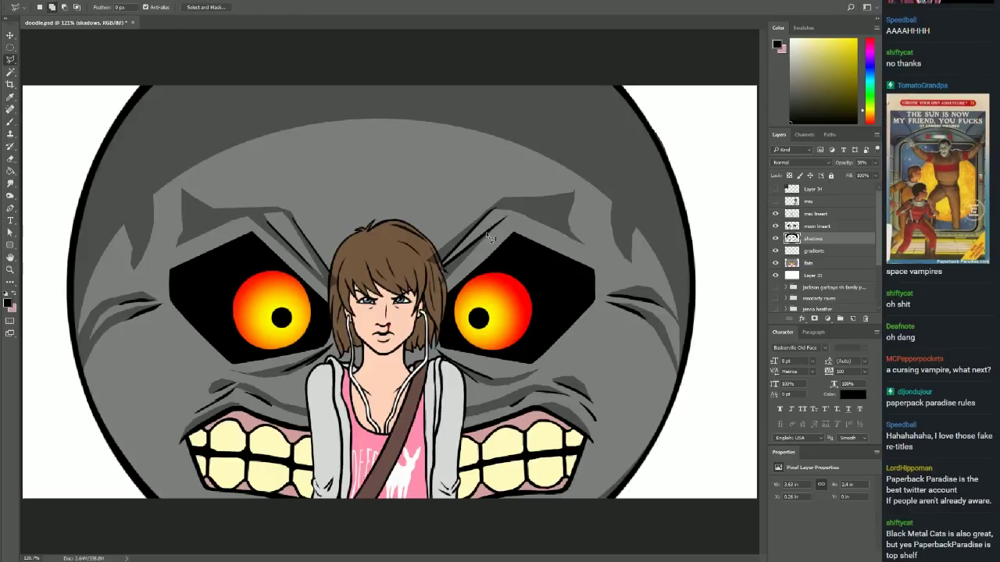
key("b")
key("l")
key("b")
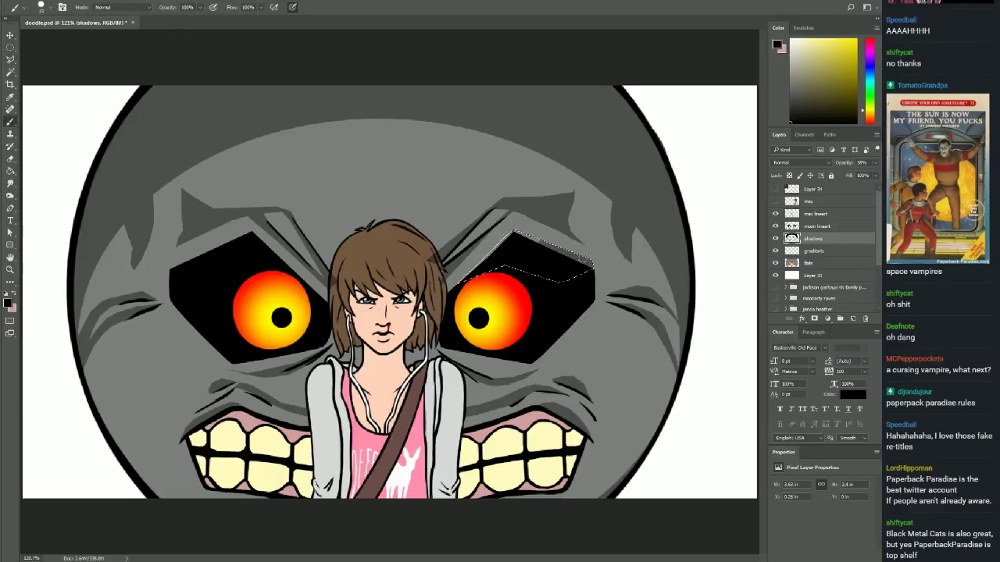
key("l")
Outline shadows along the right eye's upper edge and the right cheek.
left_click_drag(273, 248, 284, 281)
key("b")
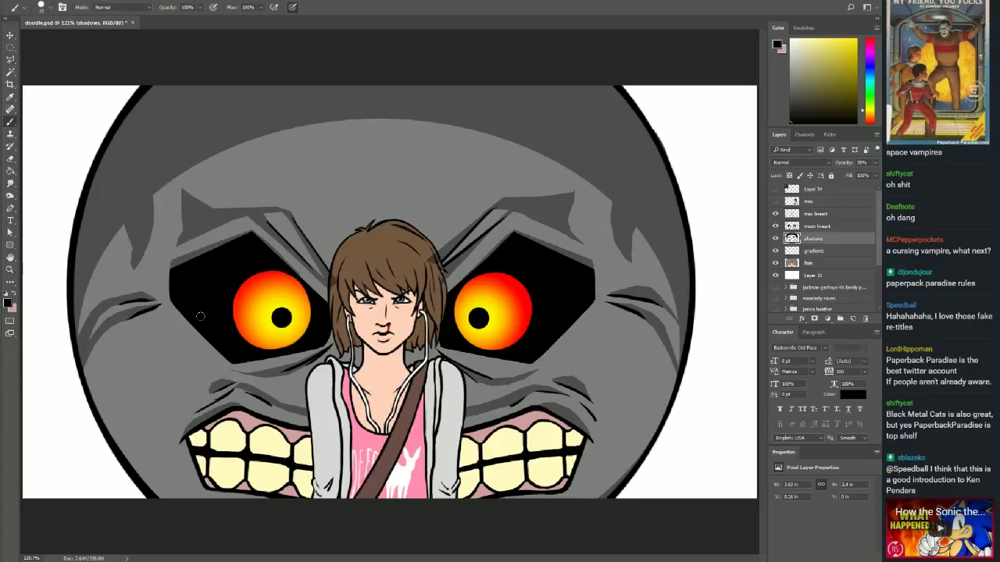
key("l")
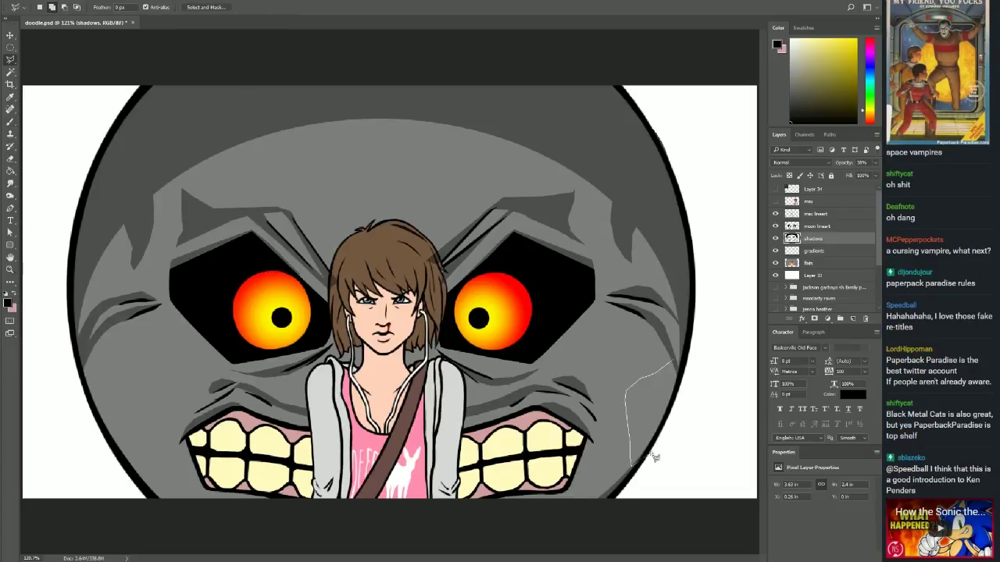
key("b")
mouse_move(655, 457)
left_mouse_down()
mouse_move(669, 362)
mouse_move(648, 461)
left_mouse_up()
key("l")
key("b")
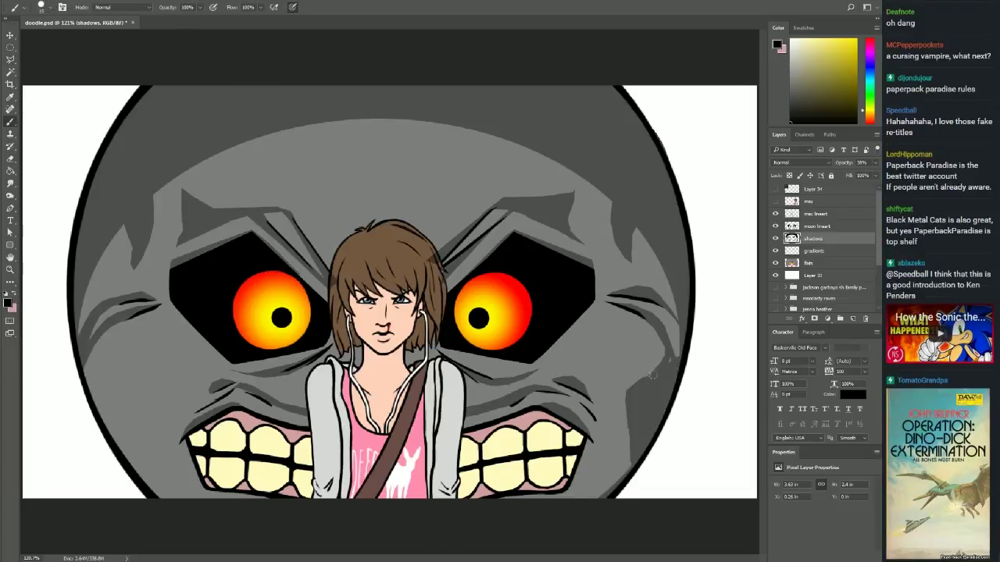
Brush darker shadows onto both cheeks and a V-shaped wrinkle on the forehead.
left_click_drag(666, 364, 623, 476)
left_click_drag(137, 492, 87, 367)
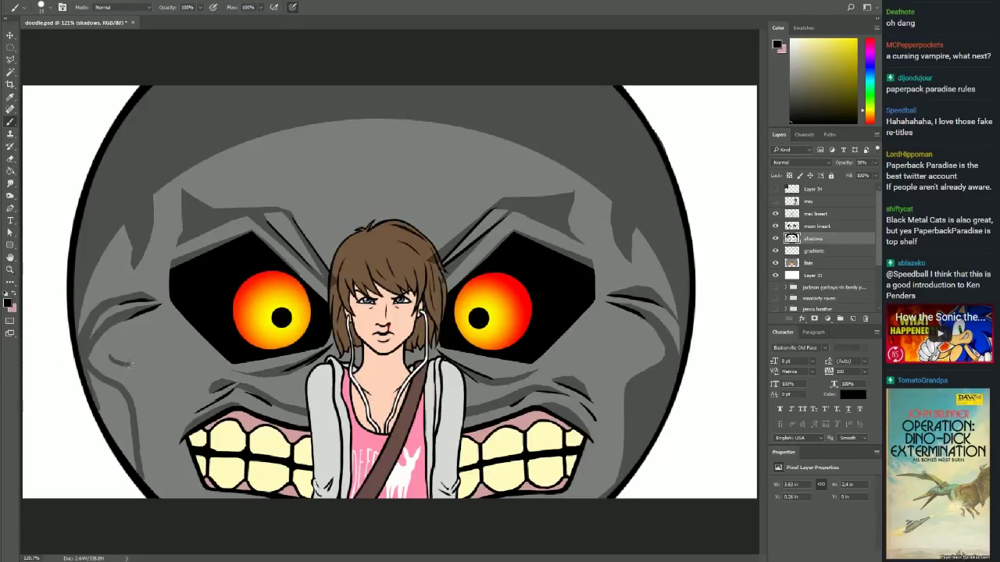
mouse_move(133, 469)
left_mouse_down()
mouse_move(94, 402)
mouse_move(84, 360)
mouse_move(129, 387)
left_mouse_up()
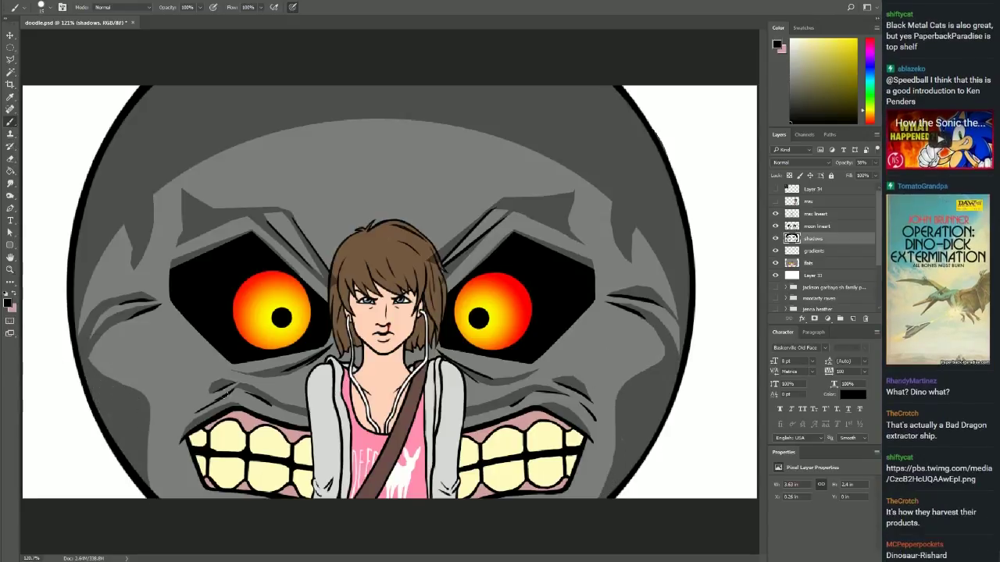
left_click_drag(160, 484, 153, 407)
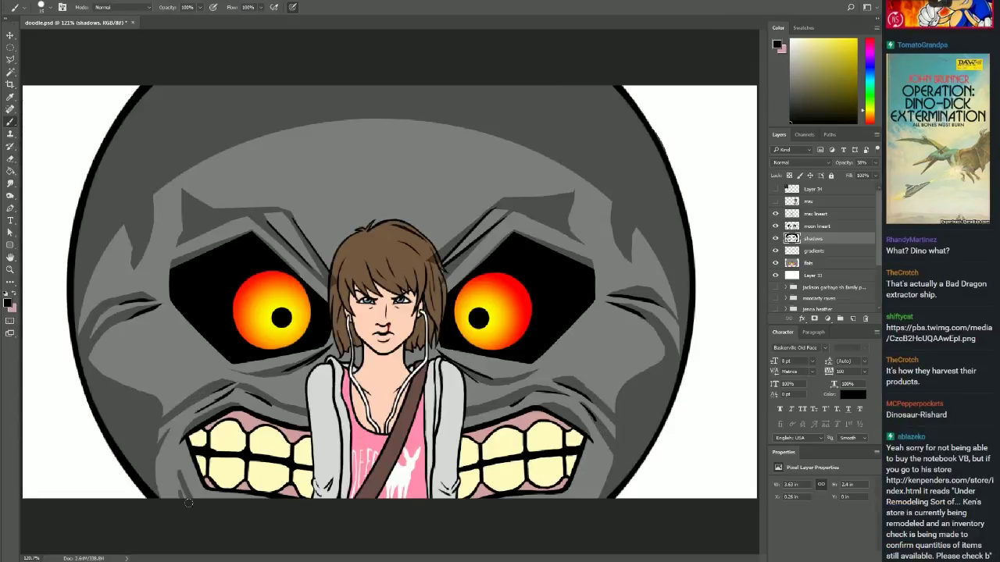
left_click_drag(428, 223, 464, 168)
left_click_drag(367, 226, 313, 166)
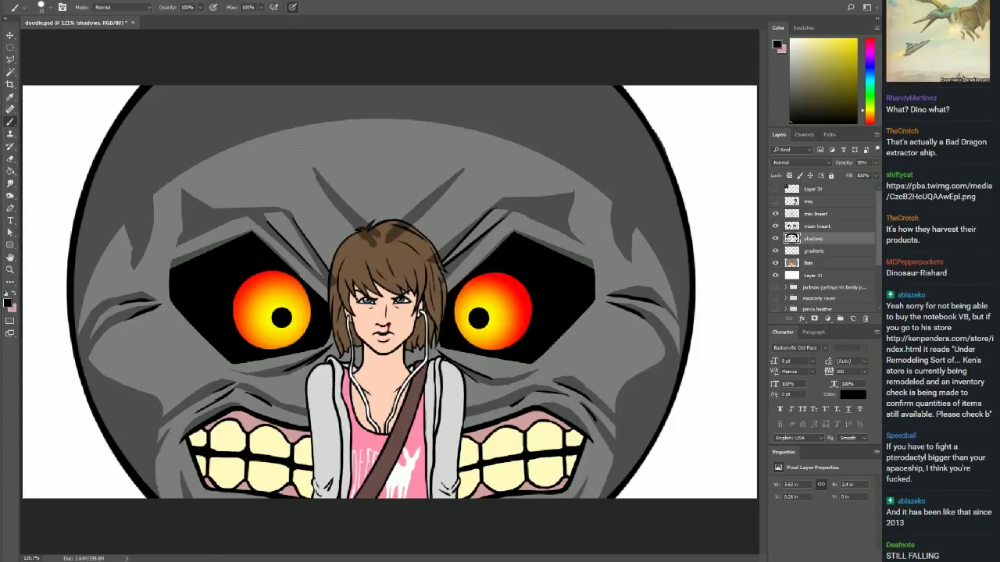
left_click_drag(119, 331, 90, 370)
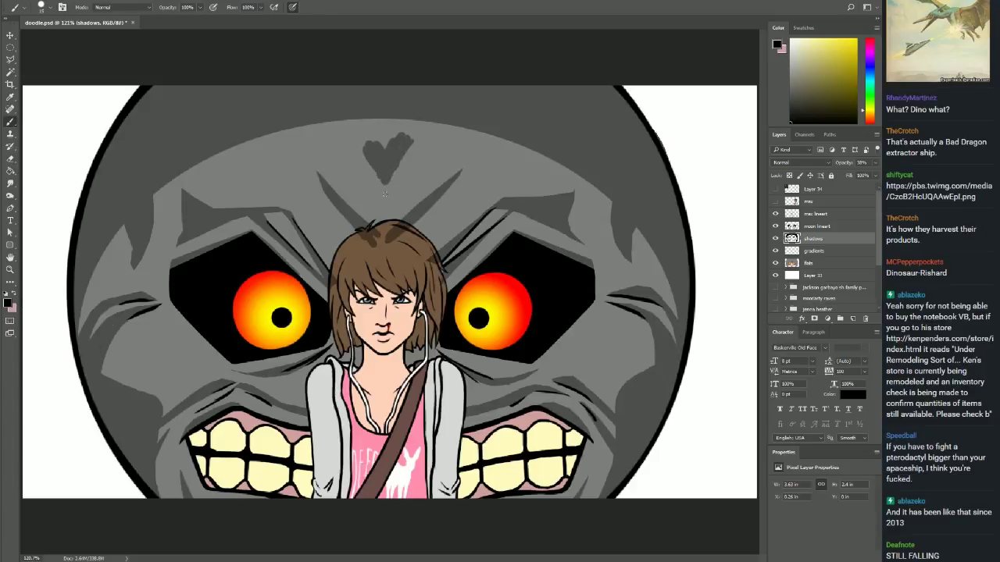
Erase the stray moon shadow patches from the top of the girl's hair.
key("e")
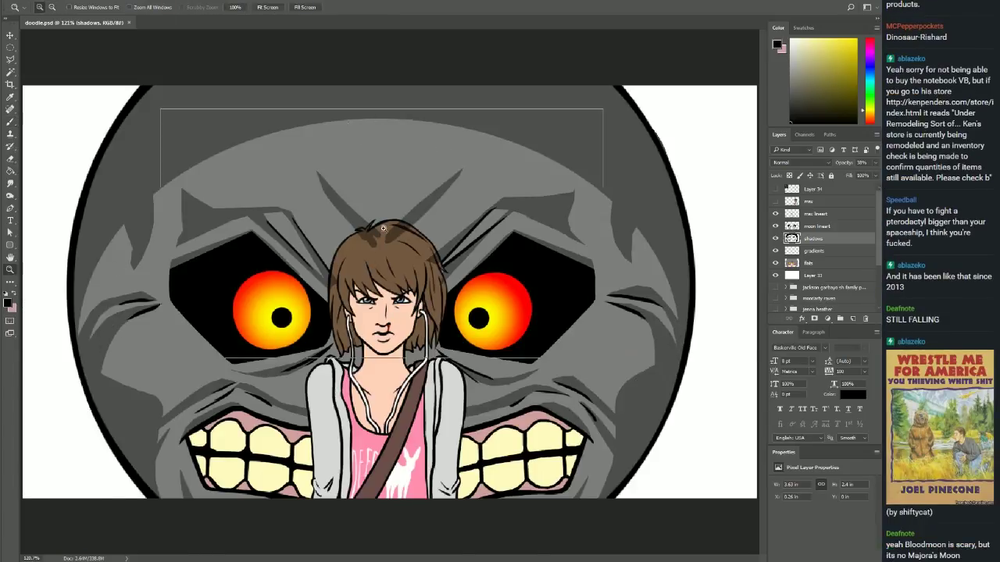
scroll(359, 241, "up", 5)
left_click_drag(414, 205, 367, 258)
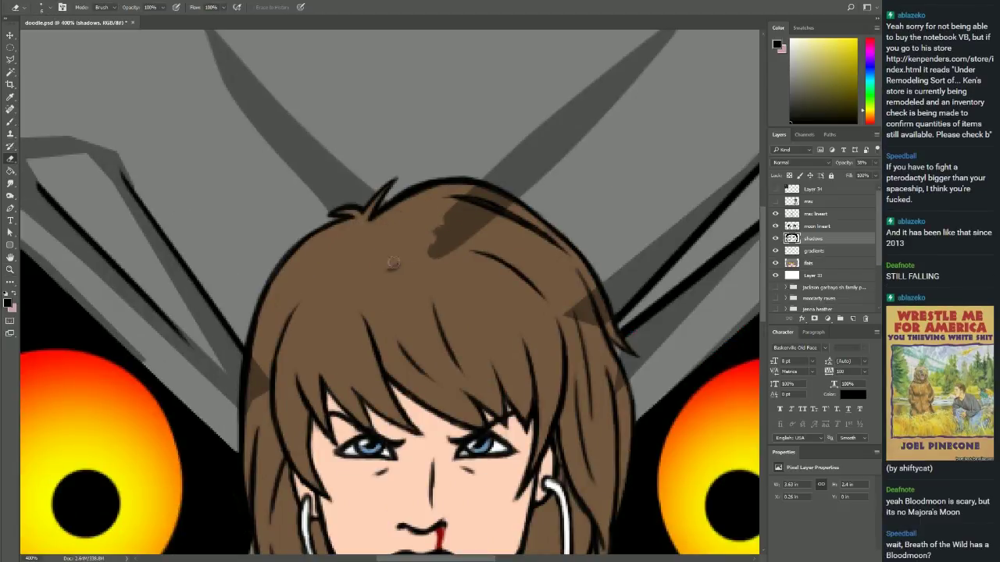
left_click_drag(477, 188, 438, 250)
left_click_drag(570, 289, 604, 309)
Switch between the max lineart, shadows and flats layers, ending on max lineart with the Brush.
left_click(603, 308, "ctrl")
left_click(813, 238)
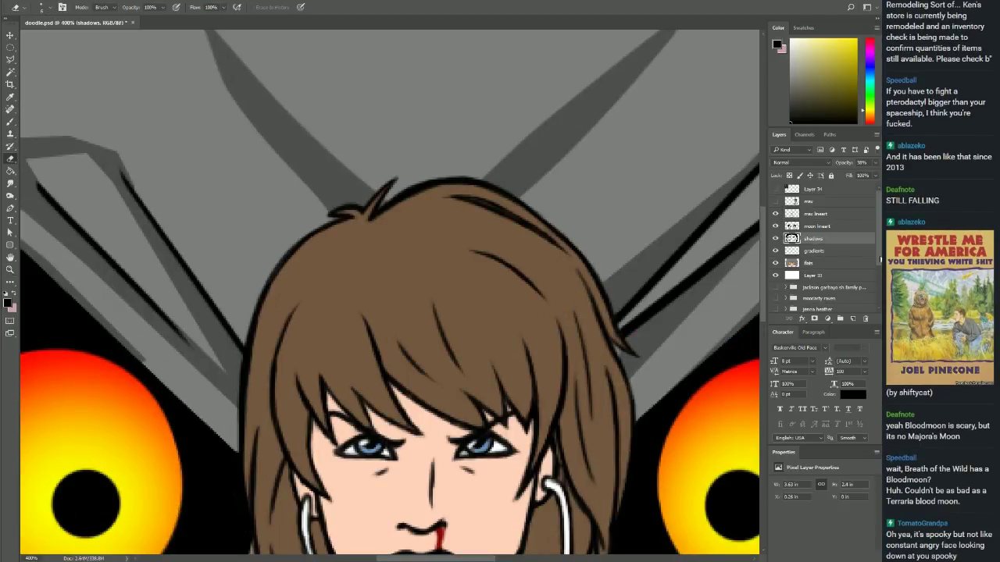
scroll(770, 283, "down", 1)
scroll(468, 313, "down", 8)
scroll(469, 313, "up", 4)
left_click(808, 245)
key("b")
scroll(332, 367, "up", 1)
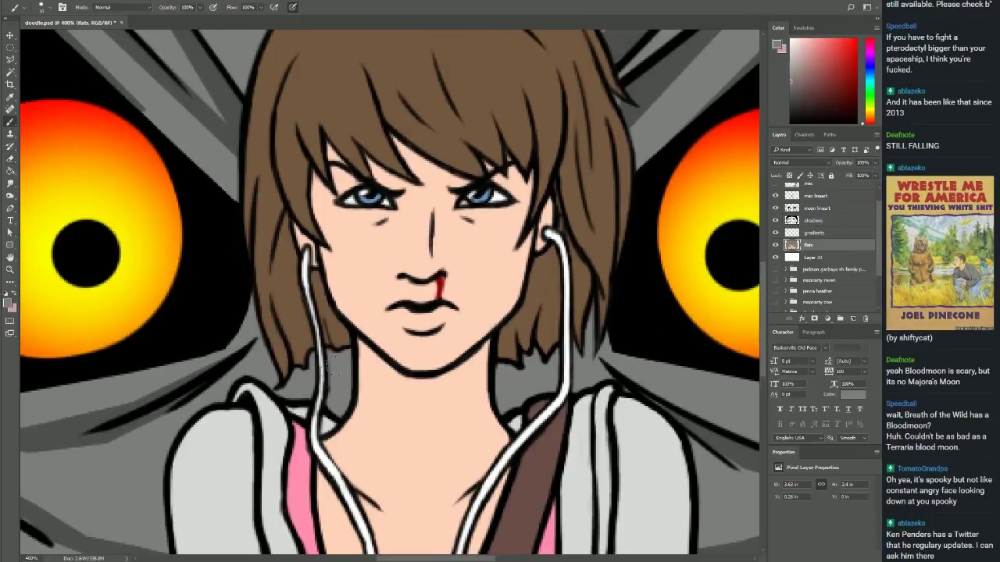
scroll(614, 95, "up", 3)
left_click(614, 95, "ctrl")
left_click(613, 95, "alt")
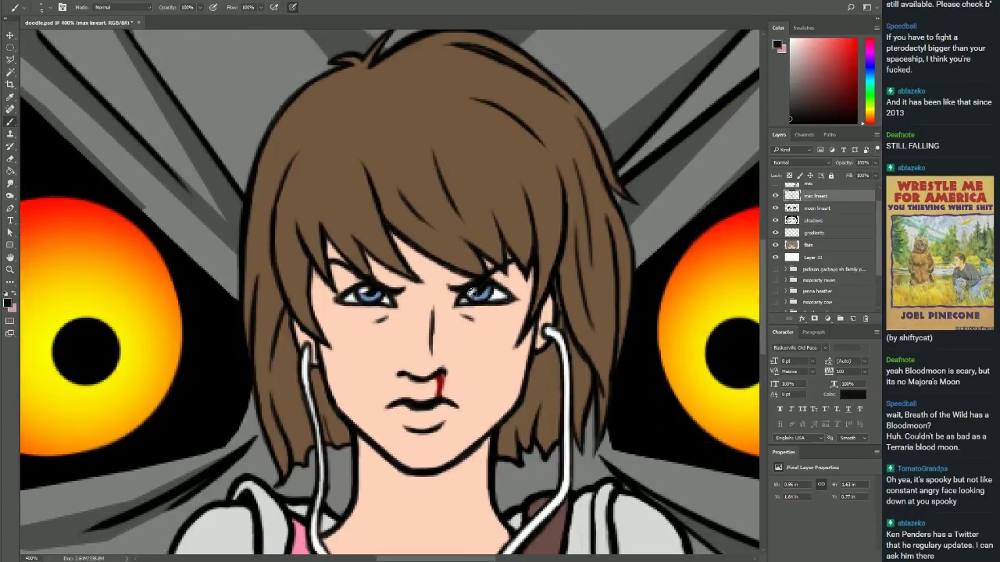
Fit the whole image on screen, then zoom in on the girl's face and chest.
key("z")
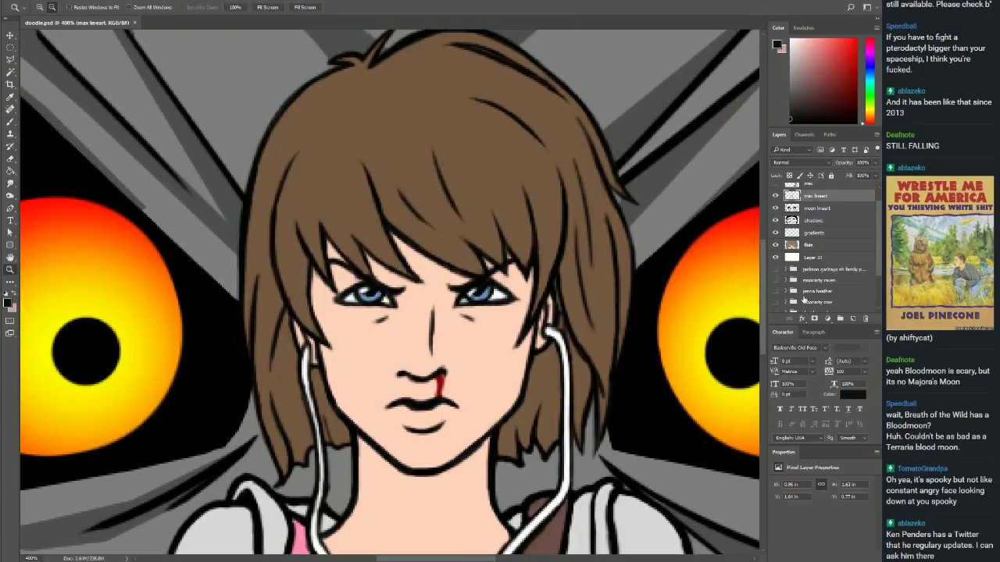
key("ctrl+0")
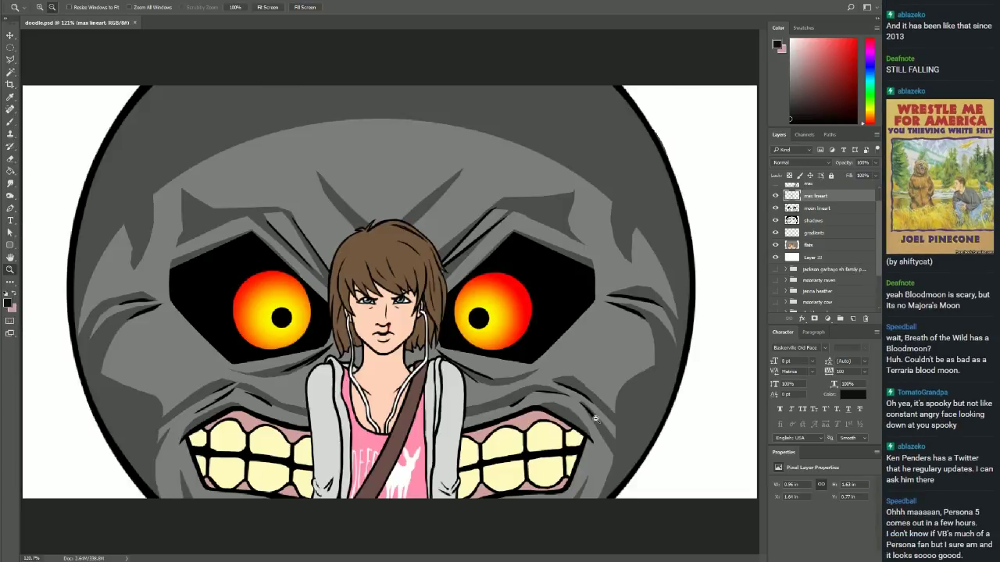
left_click(377, 443)
key("alt+bracketleft")
key("alt+bracketleft")
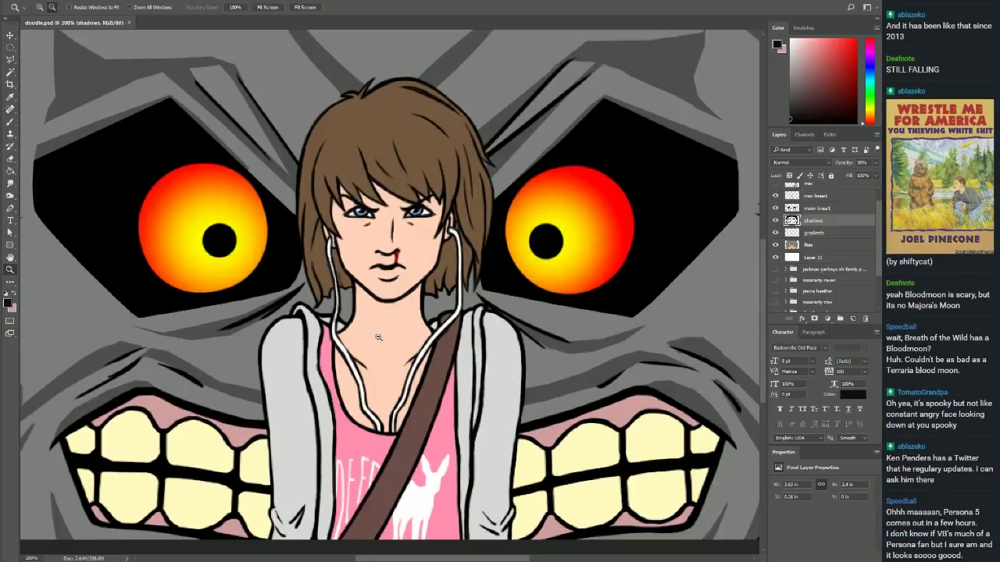
key("b")
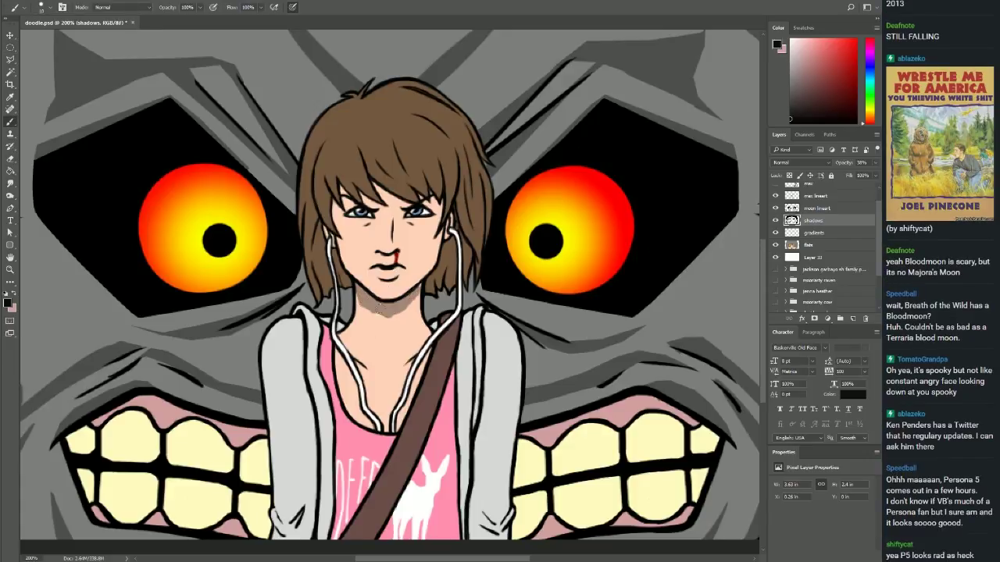
Zoom in on the face and softly shade the cheeks, under the nose, lip and both eyes.
left_click_drag(402, 301, 445, 333)
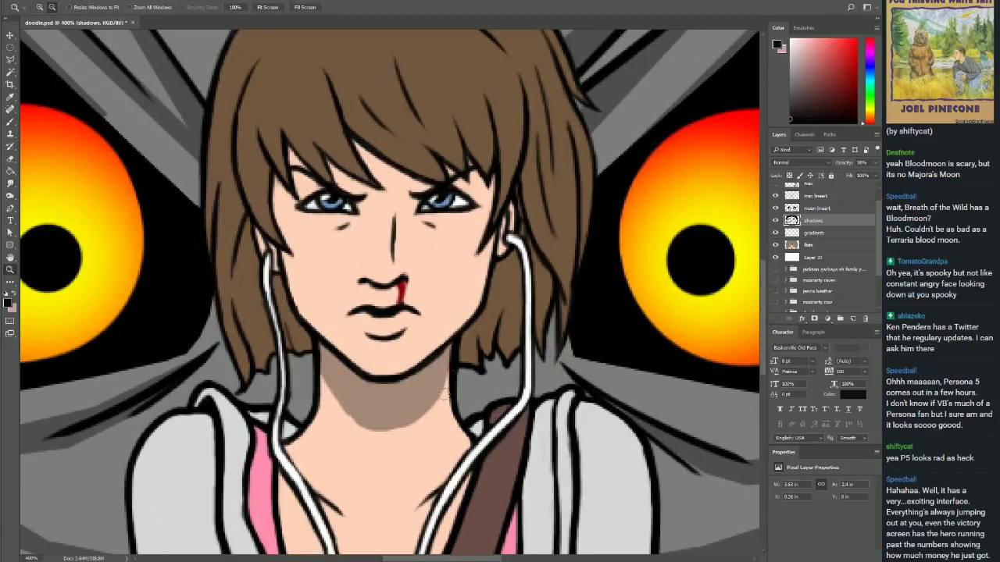
key("b")
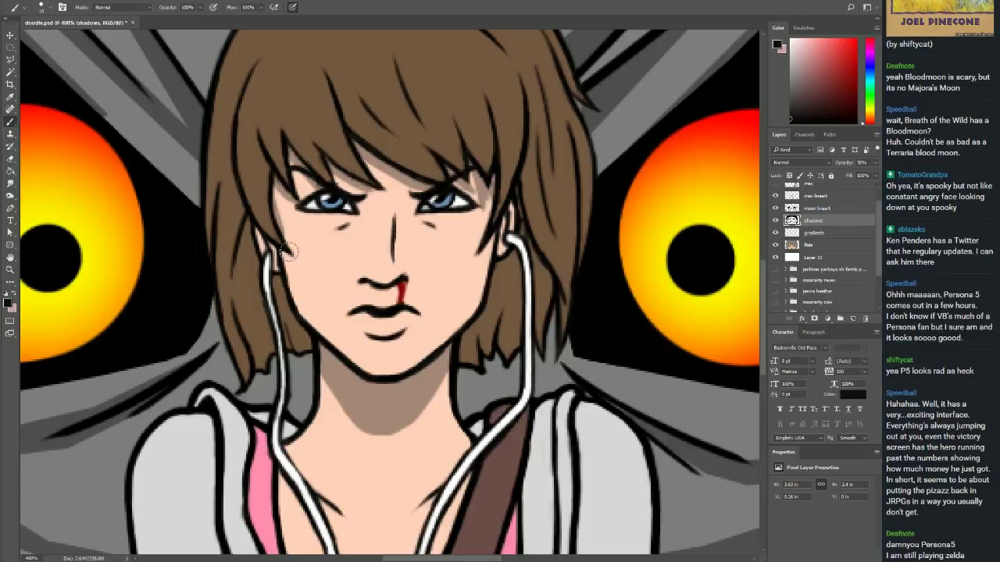
left_click_drag(482, 235, 473, 306)
left_click_drag(289, 254, 294, 305)
left_click_drag(359, 291, 406, 294)
left_click_drag(370, 336, 408, 345)
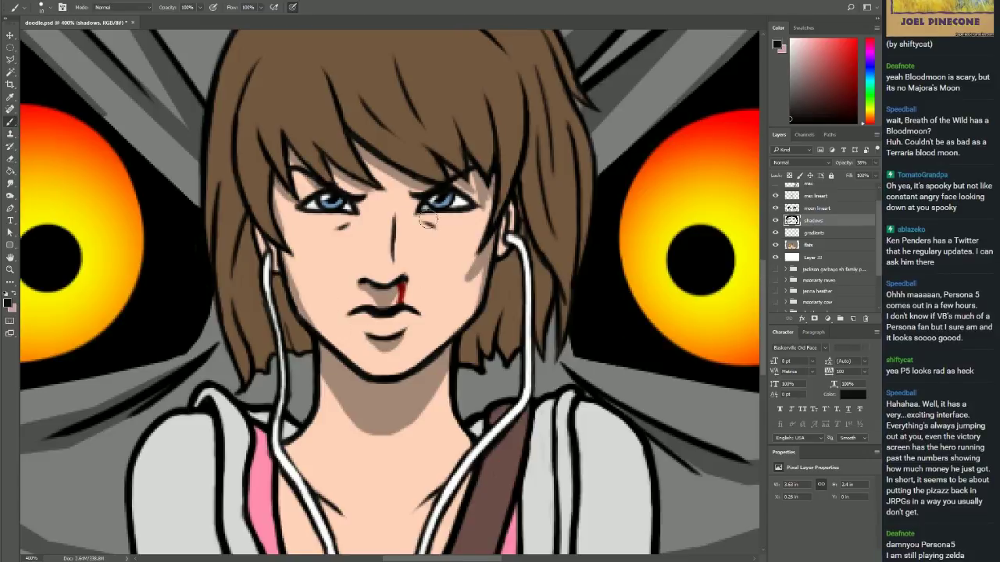
left_click_drag(334, 224, 358, 229)
mouse_move(435, 231)
left_mouse_down()
mouse_move(406, 226)
mouse_move(367, 262)
left_mouse_up()
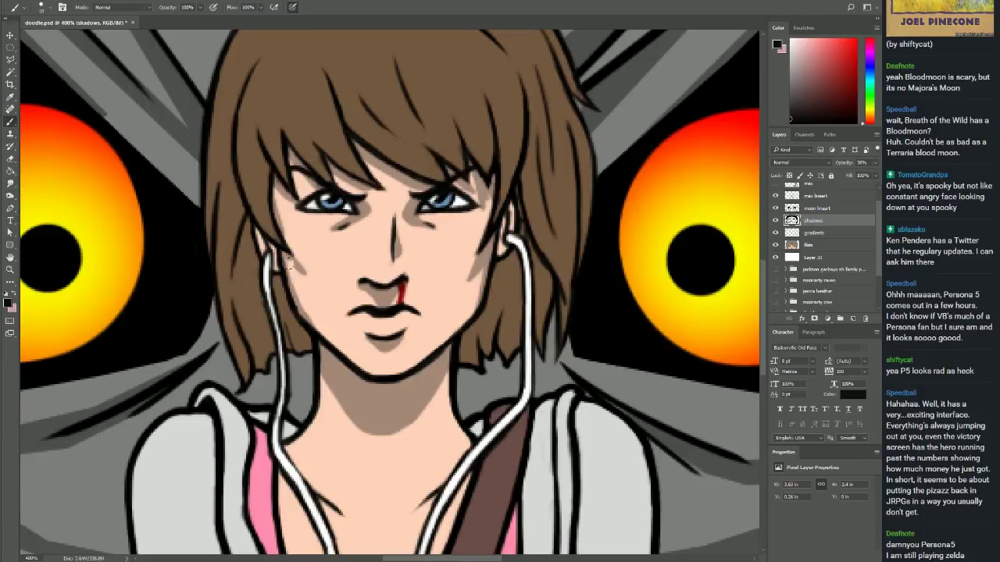
Darken the hair and neck on the left and the right side of the face.
left_click_drag(289, 250, 292, 272)
left_click_drag(244, 222, 238, 301)
left_click_drag(251, 250, 262, 367)
left_click_drag(300, 308, 281, 343)
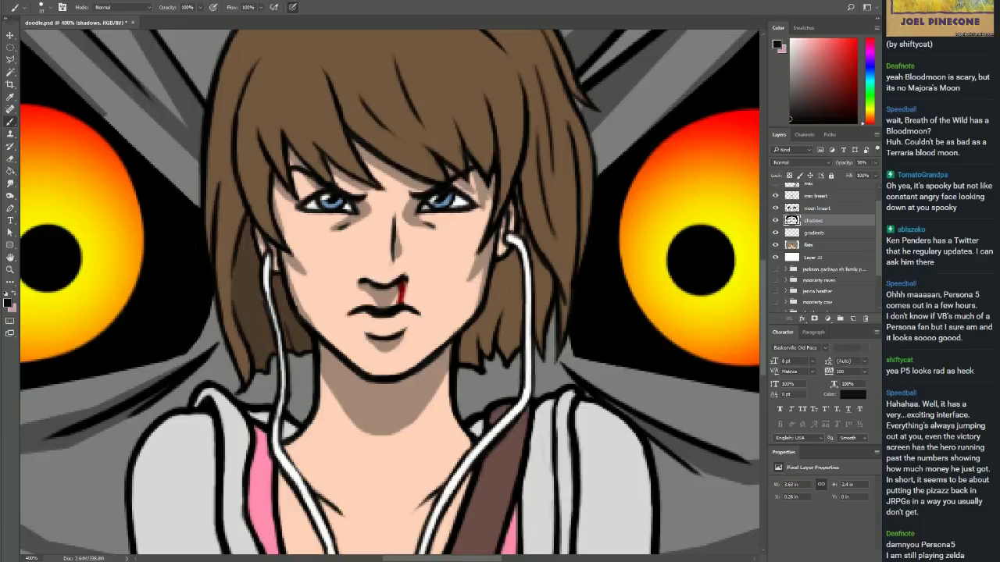
left_click_drag(476, 248, 522, 351)
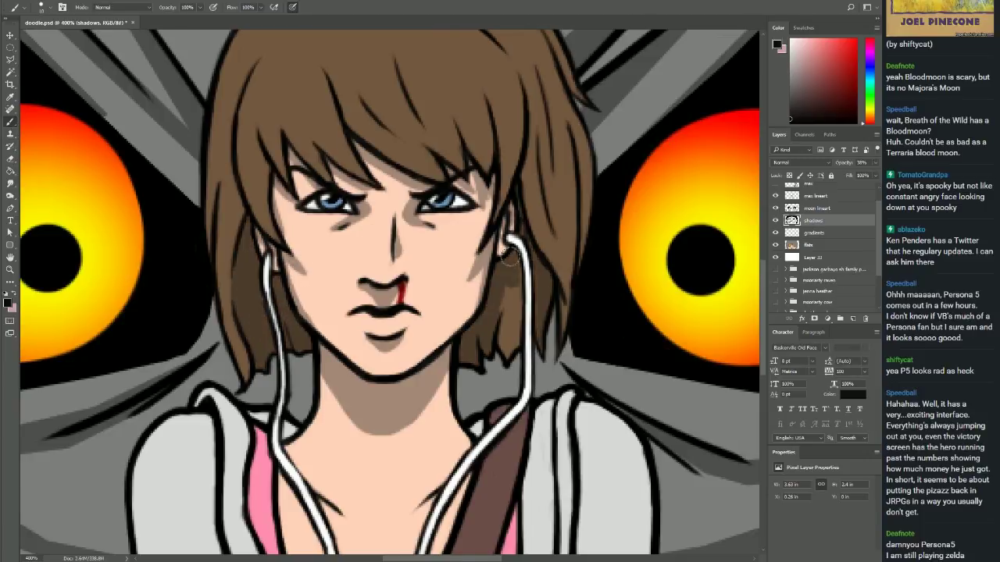
key("alt+bracketleft")
key("alt+bracketleft")
key("alt+bracketright")
key("alt+bracketright")
scroll(474, 280, "up", 3)
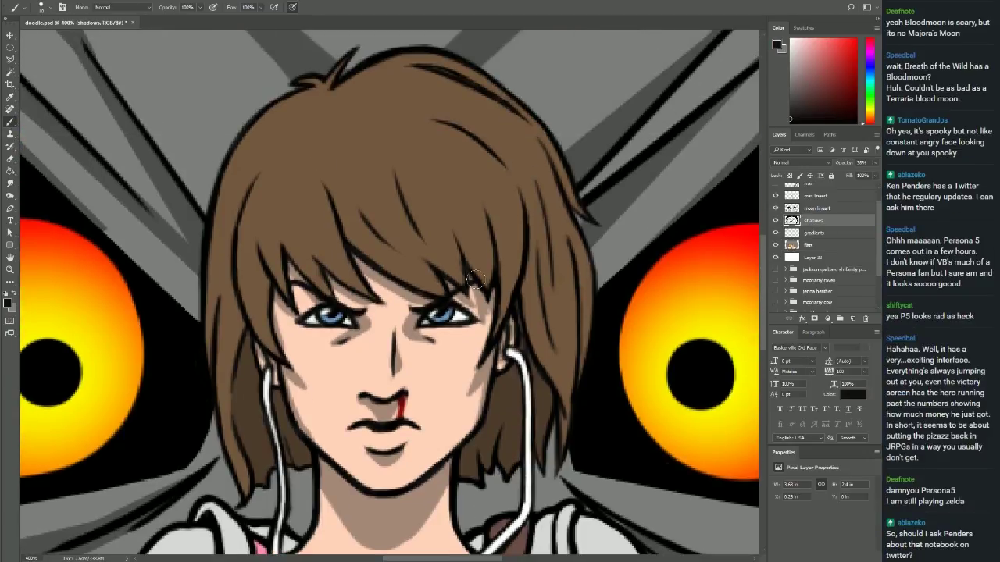
Shade the hair above the eyes, along the right side and just above the brow.
left_click_drag(532, 217, 537, 309)
left_click_drag(328, 187, 351, 235)
left_click_drag(336, 203, 434, 293)
mouse_move(363, 210)
left_mouse_down()
mouse_move(461, 280)
mouse_move(403, 244)
mouse_move(437, 293)
left_mouse_up()
left_click_drag(449, 207, 461, 272)
left_click_drag(469, 194, 488, 283)
left_click_drag(499, 231, 512, 328)
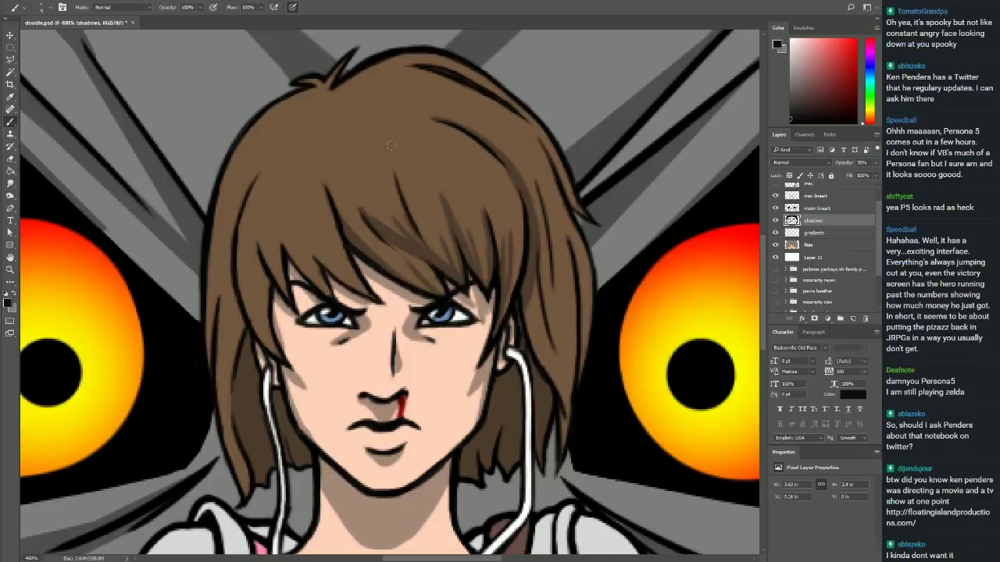
left_click_drag(391, 145, 410, 258)
mouse_move(352, 202)
left_mouse_down()
mouse_move(361, 218)
mouse_move(312, 285)
left_mouse_up()
Shade the hair down both sides of the face, its right edge and across the top.
left_click_drag(258, 342, 254, 209)
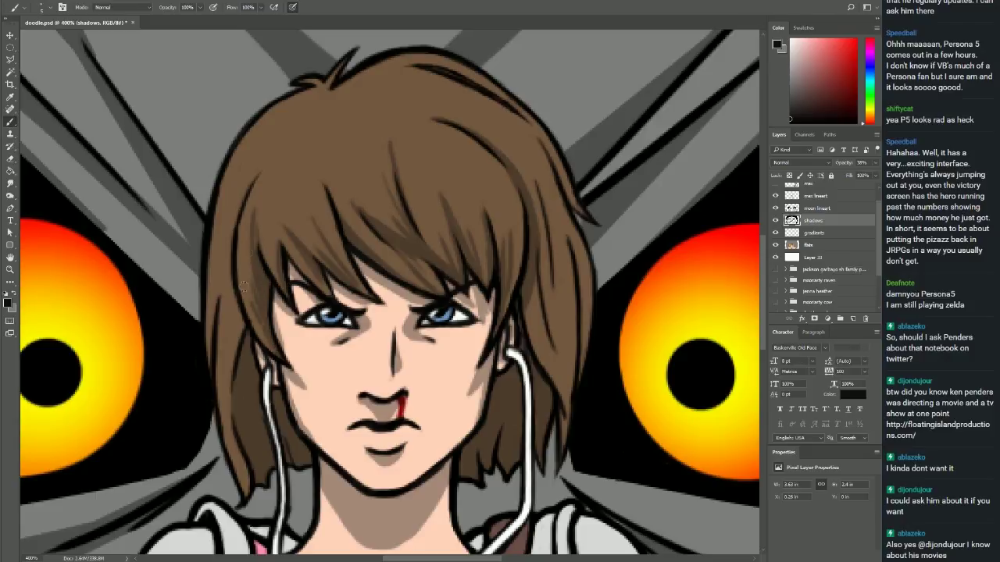
left_click_drag(244, 299, 228, 361)
left_click_drag(249, 194, 220, 295)
left_click_drag(235, 287, 225, 386)
left_click_drag(556, 285, 531, 368)
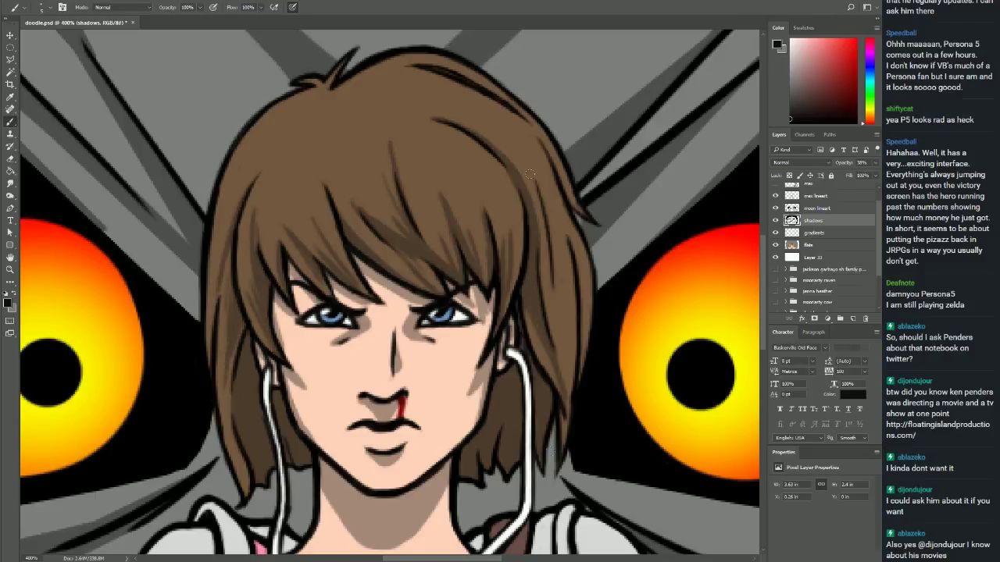
left_click_drag(576, 217, 567, 373)
left_click_drag(540, 187, 561, 336)
left_click_drag(557, 170, 541, 133)
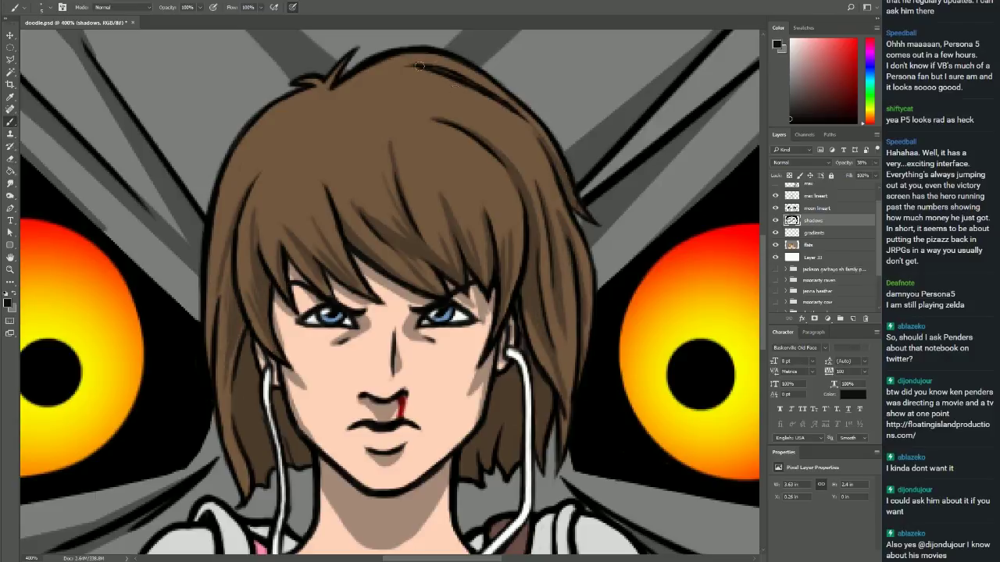
left_click_drag(441, 121, 462, 117)
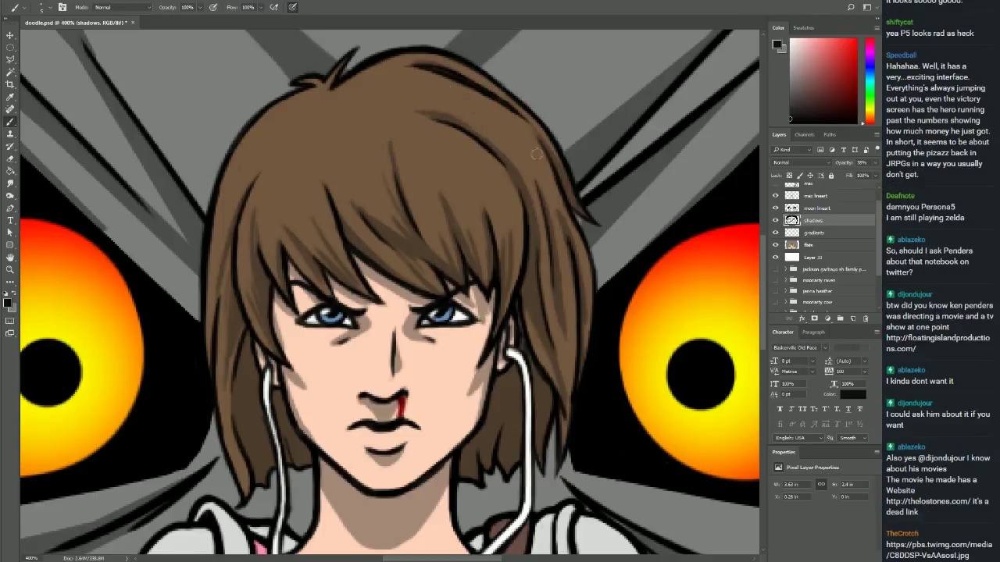
left_click_drag(342, 91, 342, 104)
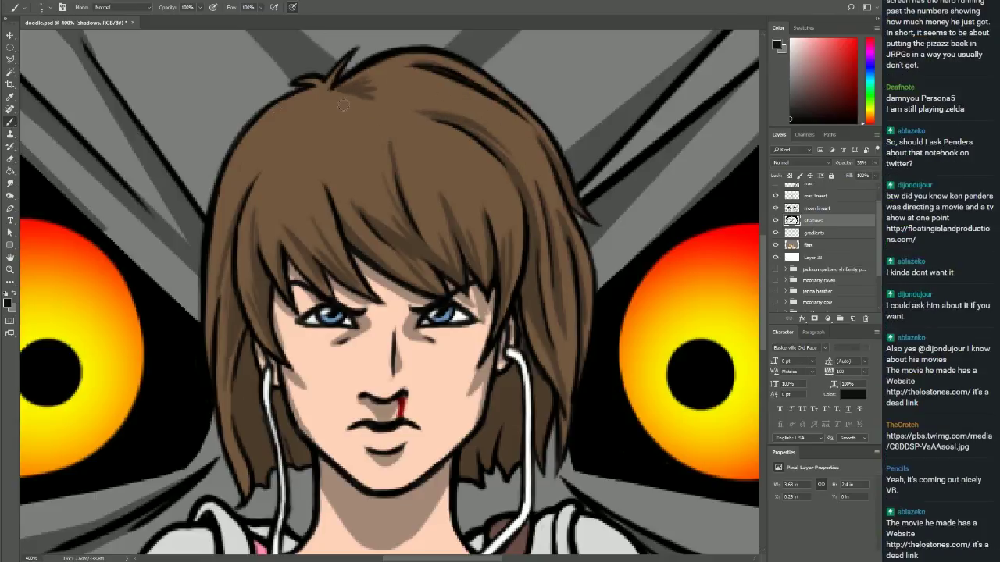
left_click_drag(234, 212, 286, 126)
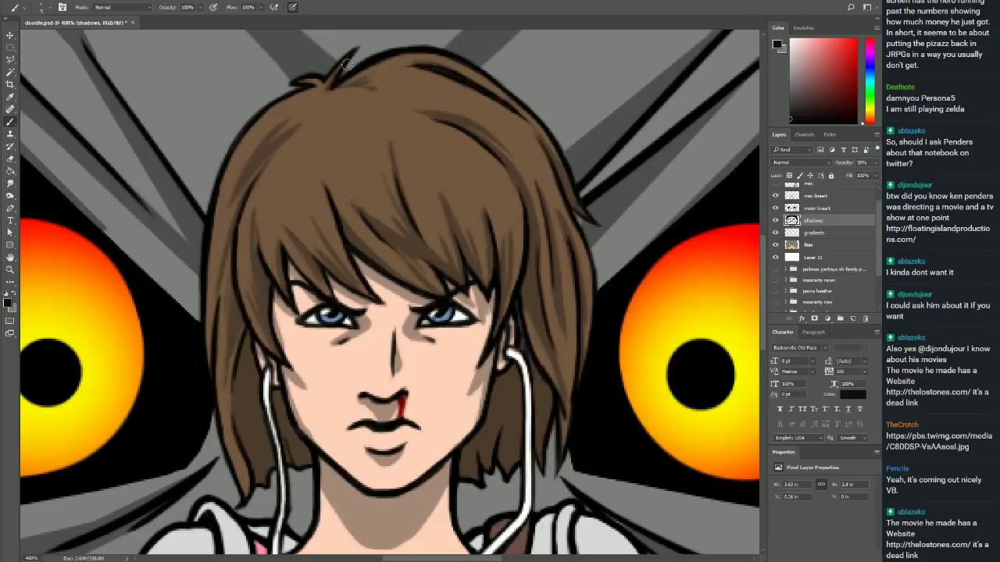
left_click_drag(388, 134, 393, 244)
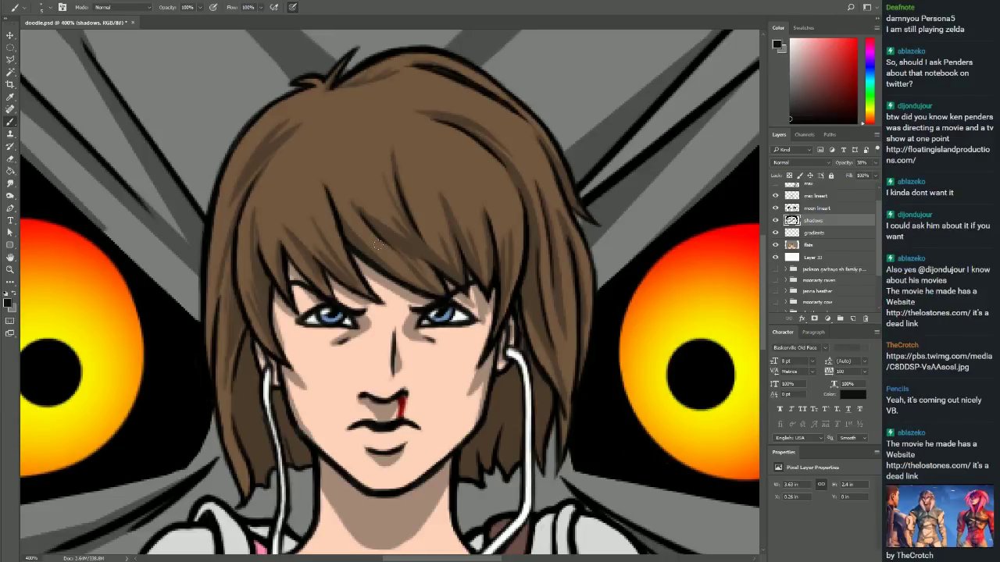
Pan down to the torso and shade along the brown strap and its edges over the deer.
scroll(376, 245, "down", 5)
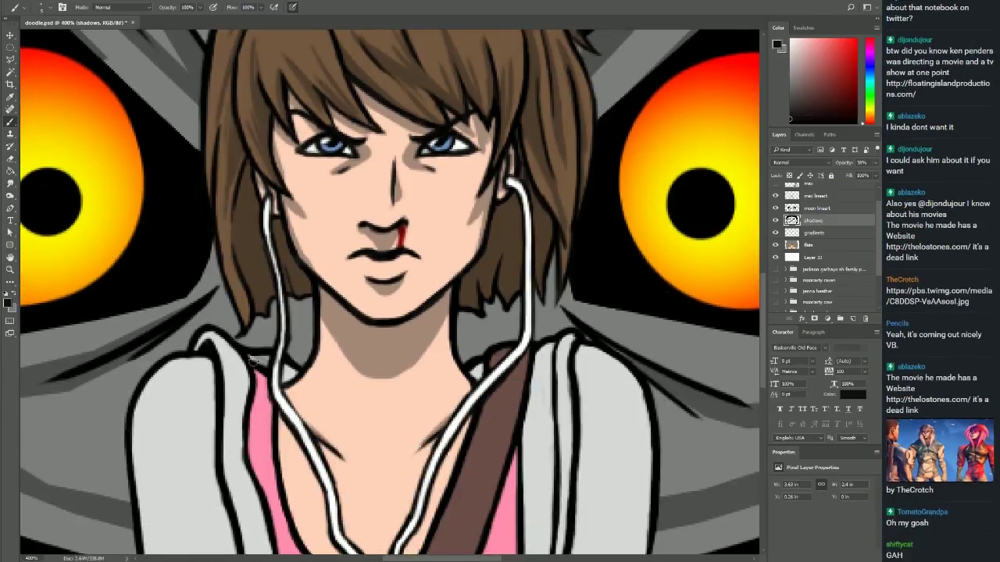
scroll(251, 361, "down", 3)
scroll(250, 361, "down", 2)
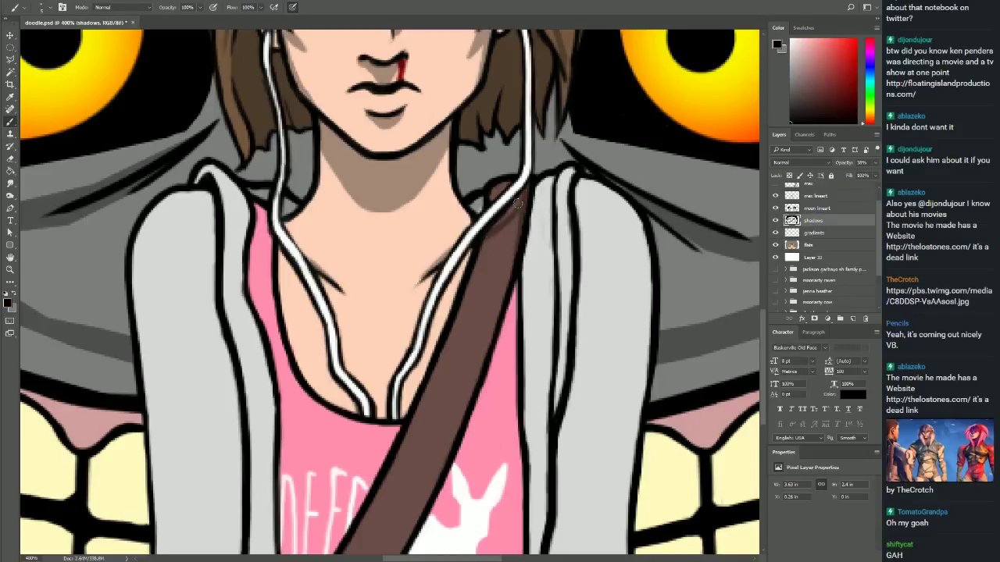
left_click_drag(510, 230, 500, 304)
scroll(500, 304, "down", 5)
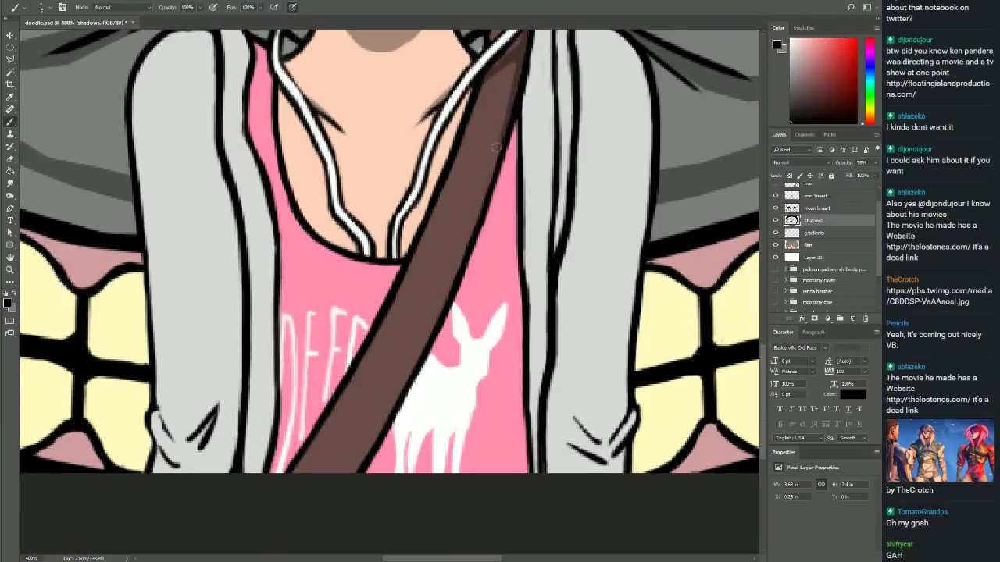
mouse_move(500, 144)
left_mouse_down()
mouse_move(415, 358)
mouse_move(339, 469)
left_mouse_up()
left_click_drag(453, 266, 336, 469)
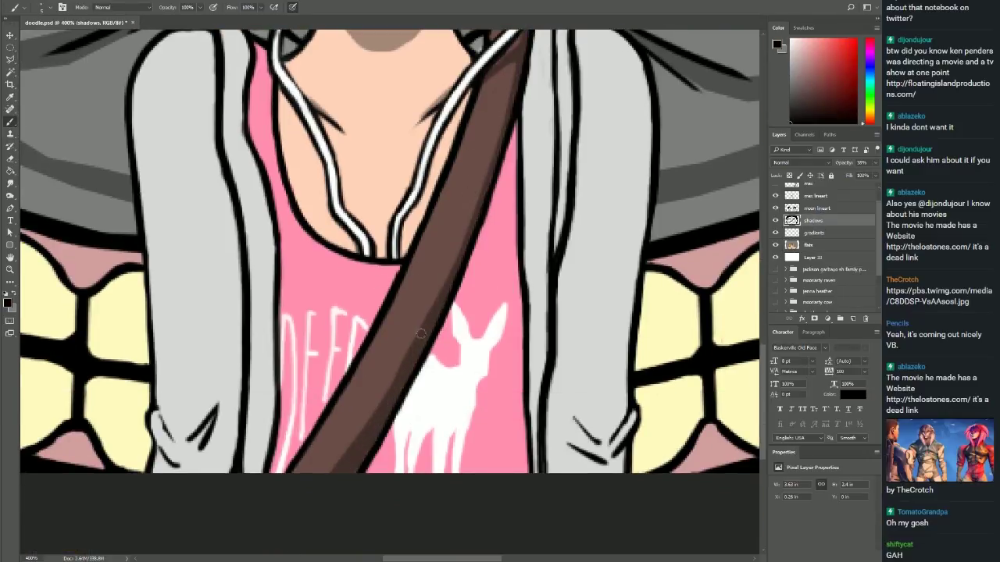
left_click_drag(399, 366, 328, 469)
mouse_move(515, 149)
left_mouse_down()
mouse_move(440, 352)
mouse_move(375, 469)
left_mouse_up()
mouse_move(504, 141)
left_mouse_down()
mouse_move(449, 320)
mouse_move(383, 468)
left_mouse_up()
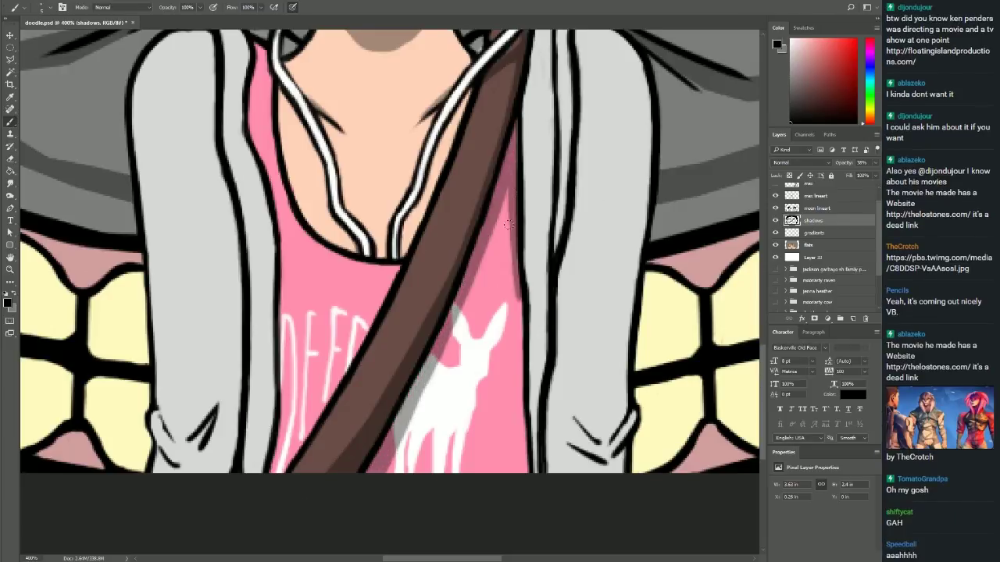
Shade the pink shirt's left and right edges, under the collar and beside the deer.
left_click_drag(511, 164, 522, 468)
mouse_move(248, 47)
left_mouse_down()
mouse_move(281, 278)
mouse_move(285, 469)
left_mouse_up()
left_click_drag(394, 281, 324, 300)
left_click_drag(515, 379, 480, 431)
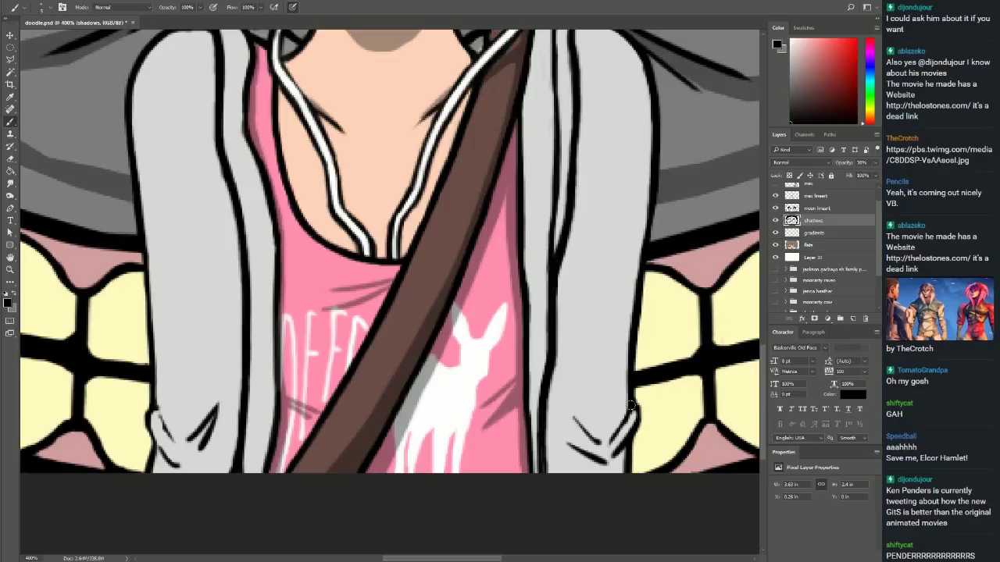
Hatch shadows down the right hoodie sleeve and its inner edge near the cuff.
left_click_drag(629, 395, 611, 441)
mouse_move(574, 410)
left_mouse_down()
mouse_move(601, 441)
mouse_move(574, 415)
left_mouse_up()
left_click_drag(581, 46, 570, 420)
left_click_drag(569, 373, 548, 468)
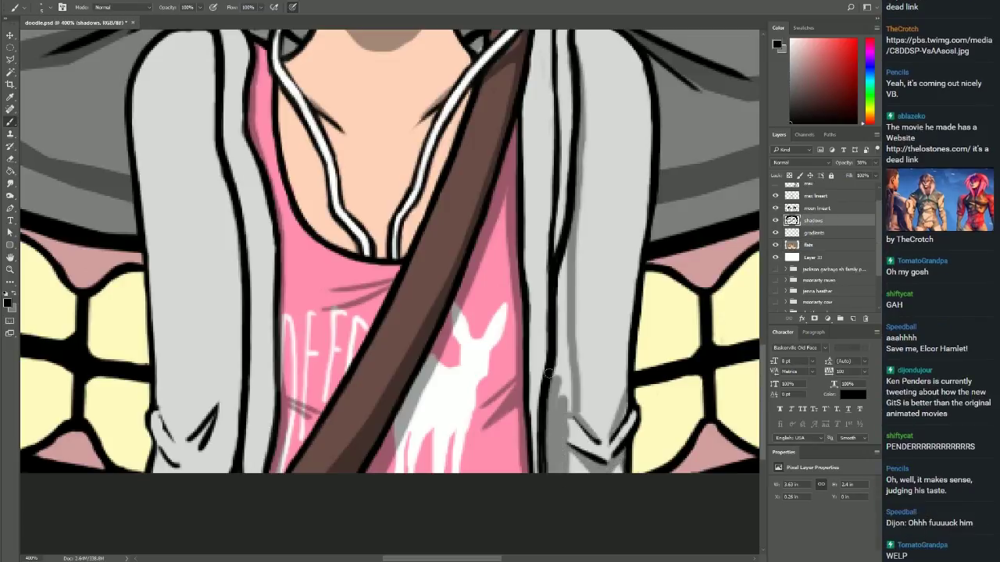
left_click_drag(564, 345, 556, 394)
left_click_drag(578, 246, 559, 410)
mouse_move(625, 437)
left_mouse_down()
mouse_move(567, 398)
mouse_move(590, 454)
left_mouse_up()
Shade the inner edge of the right hood and along the collar and neck.
scroll(577, 437, "up", 5)
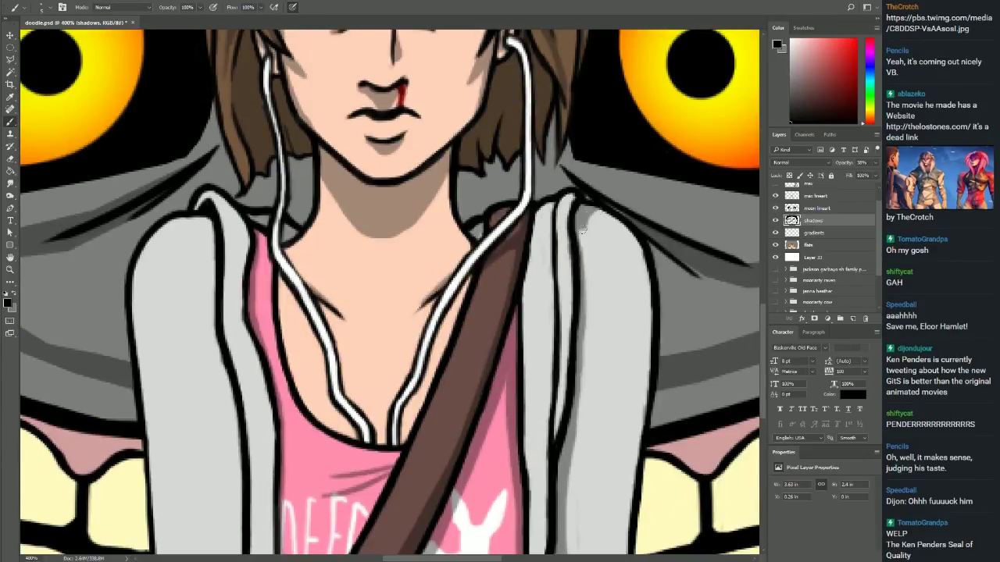
left_click_drag(581, 227, 578, 446)
mouse_move(551, 203)
left_mouse_down()
mouse_move(555, 375)
mouse_move(531, 305)
left_mouse_up()
left_click_drag(533, 222, 539, 332)
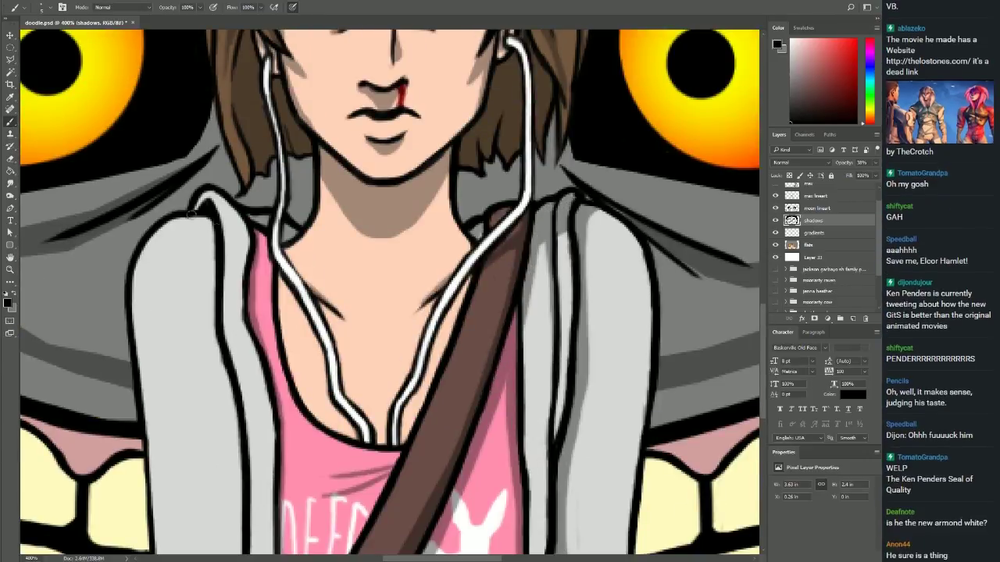
left_click_drag(194, 208, 324, 266)
left_click_drag(442, 211, 484, 266)
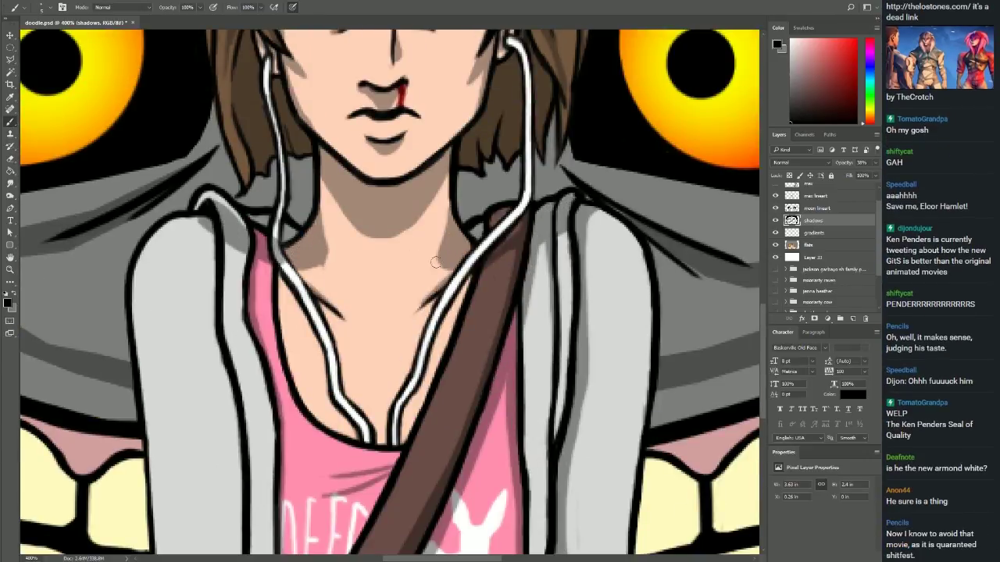
Darken both hood inner edges and shade the lower left part of the hood.
left_click_drag(211, 228, 209, 315)
scroll(211, 328, "down", 5)
left_click_drag(239, 258, 246, 390)
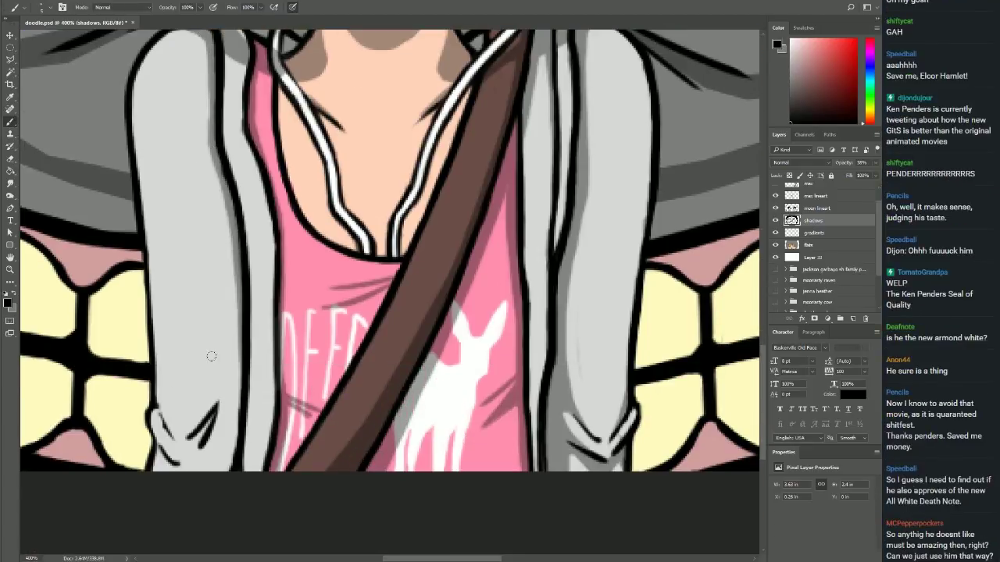
left_click_drag(257, 212, 271, 469)
left_click_drag(525, 121, 539, 410)
left_click_drag(220, 389, 160, 445)
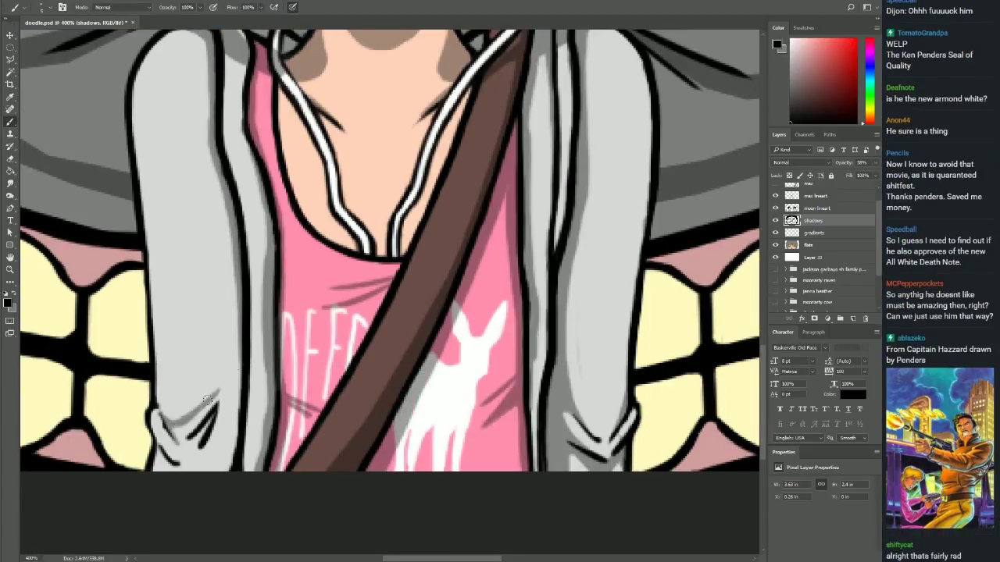
mouse_move(238, 359)
left_mouse_down()
mouse_move(181, 438)
mouse_move(205, 470)
left_mouse_up()
mouse_move(153, 426)
left_mouse_down()
mouse_move(178, 467)
mouse_move(185, 390)
mouse_move(207, 418)
left_mouse_up()
left_click_drag(231, 207, 235, 383)
left_click_drag(222, 178, 230, 334)
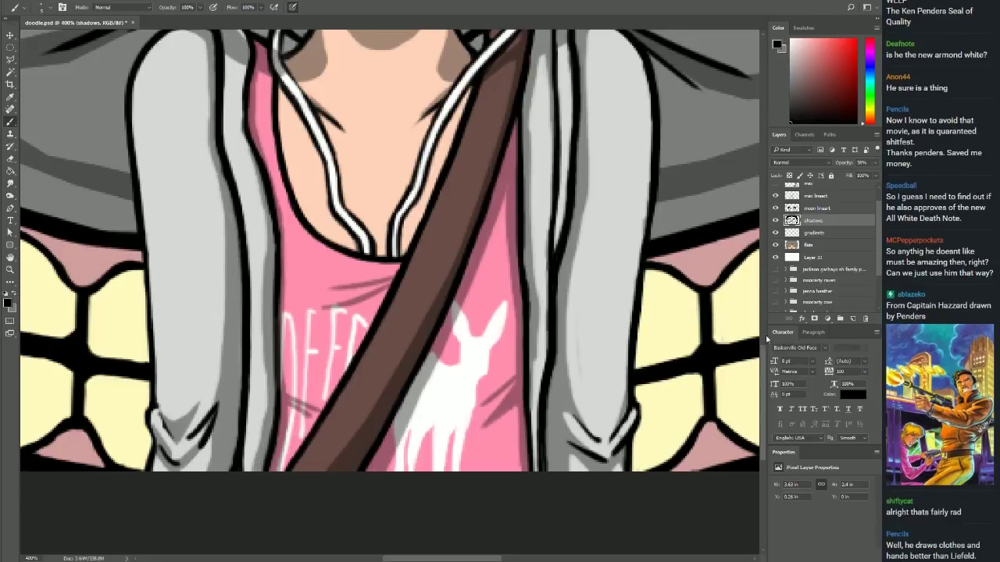
Sample the cream teeth and pink gum colours, then set black on the shadows layer.
left_click(702, 312, "alt")
scroll(456, 417, "right", 5)
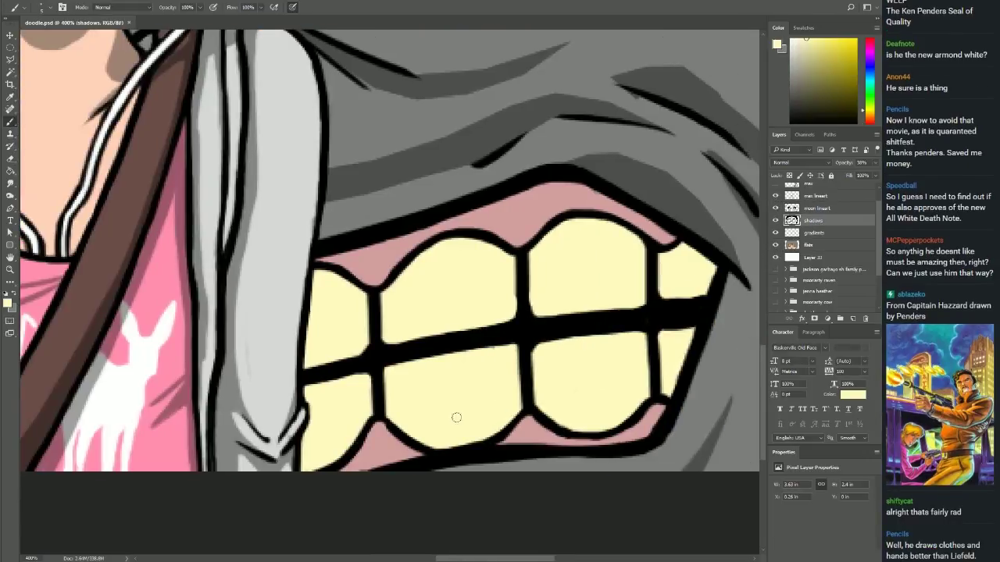
left_click(496, 197, "alt")
key("alt+bracketleft")
key("alt+bracketleft")
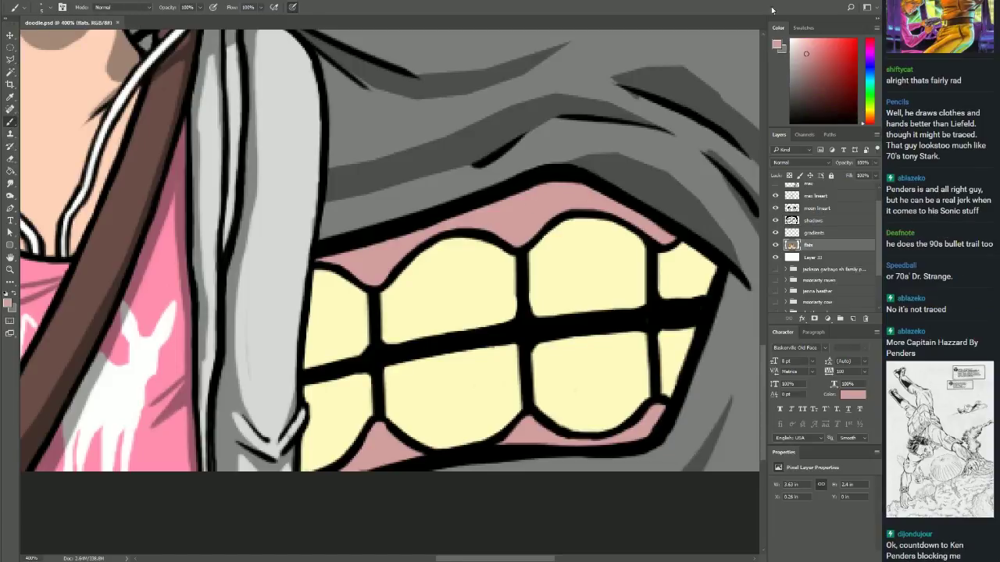
left_click(528, 243, "alt")
left_click(816, 222)
Shade the side edges of the upper and lower teeth, undoing stray strokes.
mouse_move(539, 234)
left_mouse_down()
mouse_move(641, 234)
mouse_move(687, 261)
mouse_move(707, 297)
left_mouse_up()
left_click_drag(642, 324, 642, 406)
left_click_drag(512, 347, 511, 429)
left_click_drag(508, 250, 507, 320)
left_click_drag(361, 285, 365, 442)
left_click_drag(386, 308, 504, 249)
key("ctrl+z")
mouse_move(625, 238)
left_mouse_down()
mouse_move(637, 308)
mouse_move(631, 427)
left_mouse_up()
left_click_drag(675, 329, 670, 390)
key("ctrl+z")
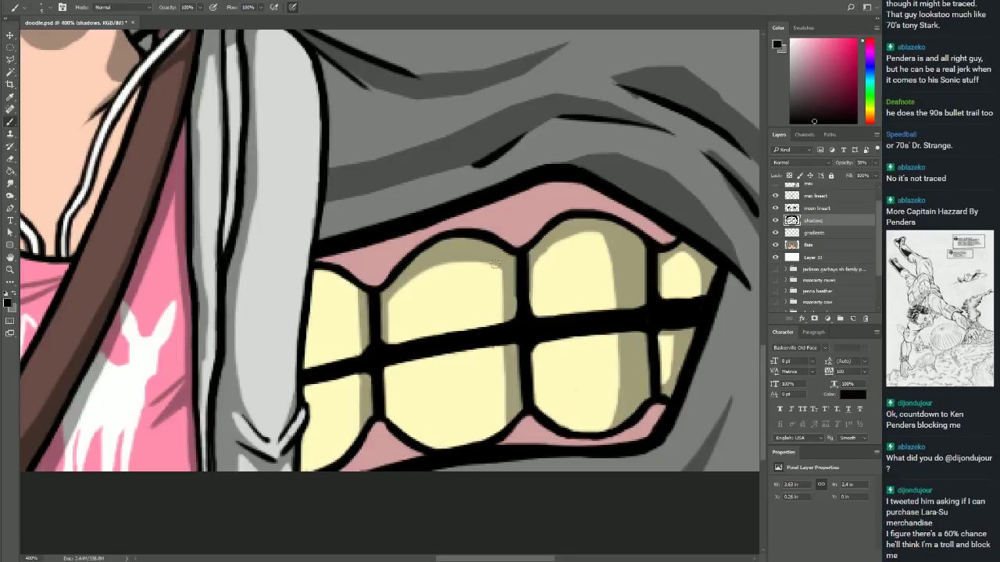
Shade the leftmost upper tooth and darken the gums below and above the teeth.
left_click_drag(361, 303, 316, 281)
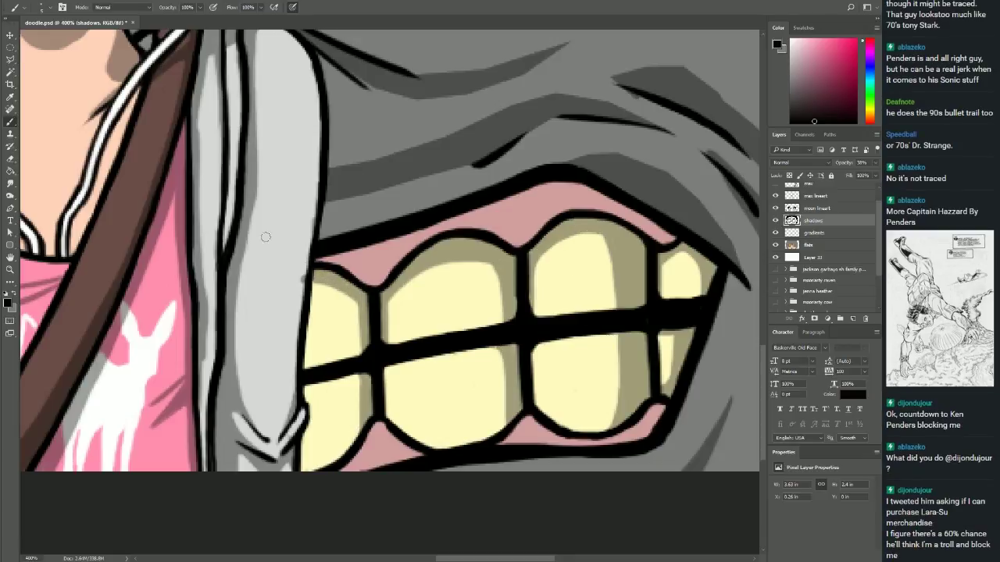
left_click_drag(401, 428, 609, 425)
mouse_move(320, 461)
left_mouse_down()
mouse_move(593, 446)
mouse_move(383, 453)
left_mouse_up()
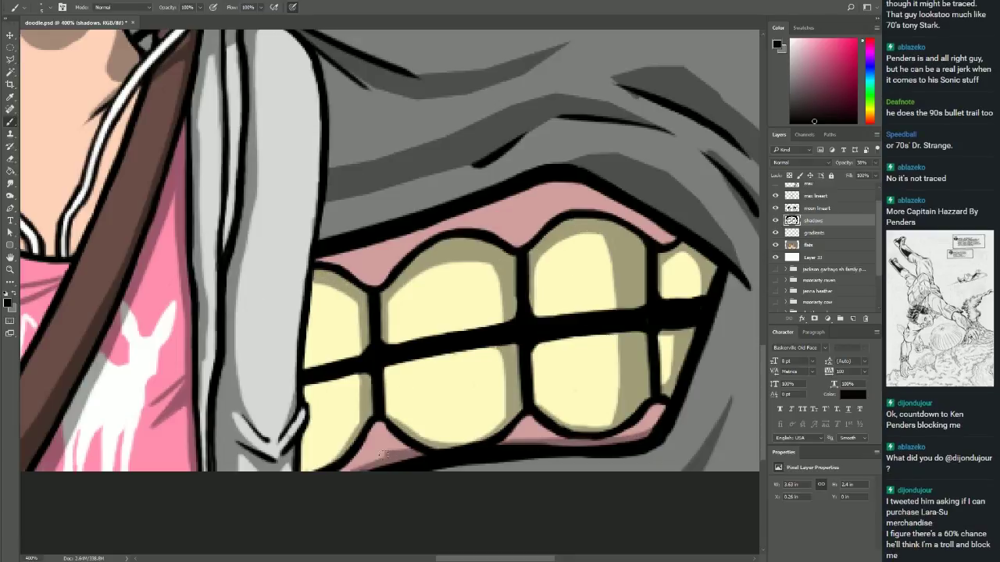
left_click_drag(562, 188, 418, 228)
mouse_move(660, 228)
left_mouse_down()
mouse_move(422, 226)
mouse_move(307, 257)
left_mouse_up()
Shade along the tops of the lower teeth and bottoms of the upper teeth.
left_click_drag(361, 380, 617, 348)
left_click_drag(387, 367, 500, 360)
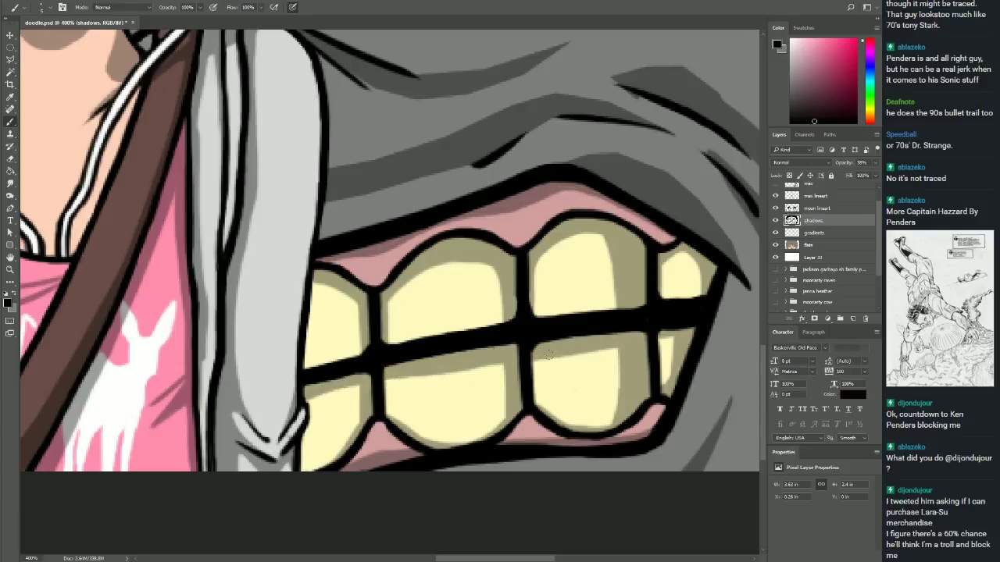
key("ctrl+z")
key("ctrl+z")
left_click_drag(512, 318, 695, 291)
left_click_drag(363, 351, 292, 365)
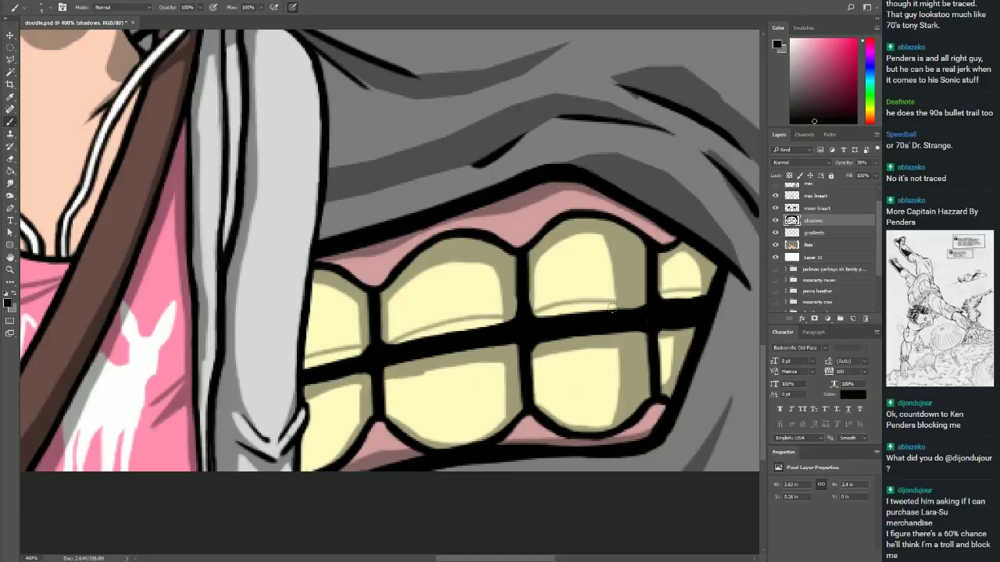
left_click_drag(387, 340, 620, 310)
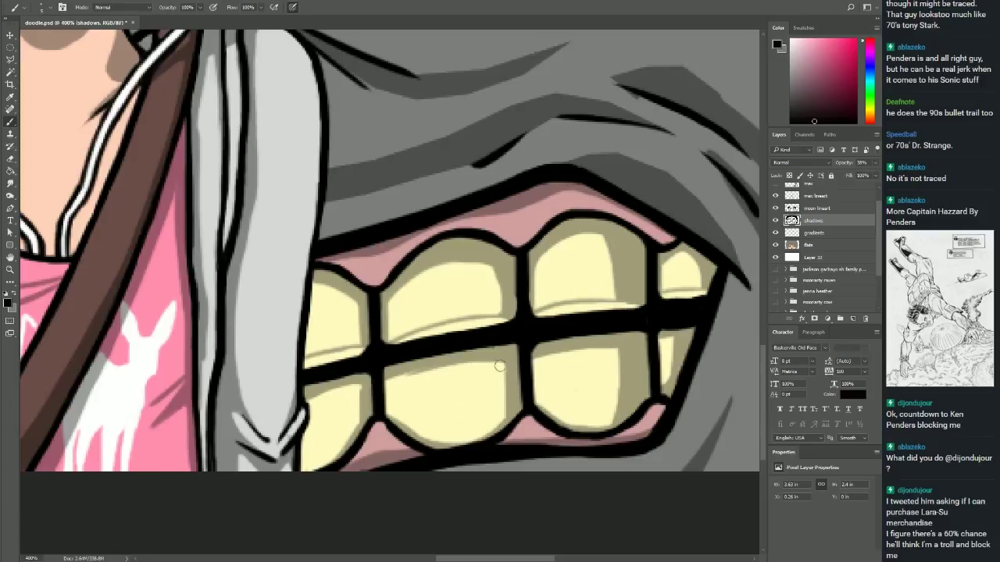
left_click_drag(406, 375, 503, 359)
Mirror the canvas and paint thin shading lines along the tooth edges.
key("ctrl+shift+h")
left_click_drag(471, 349, 531, 355)
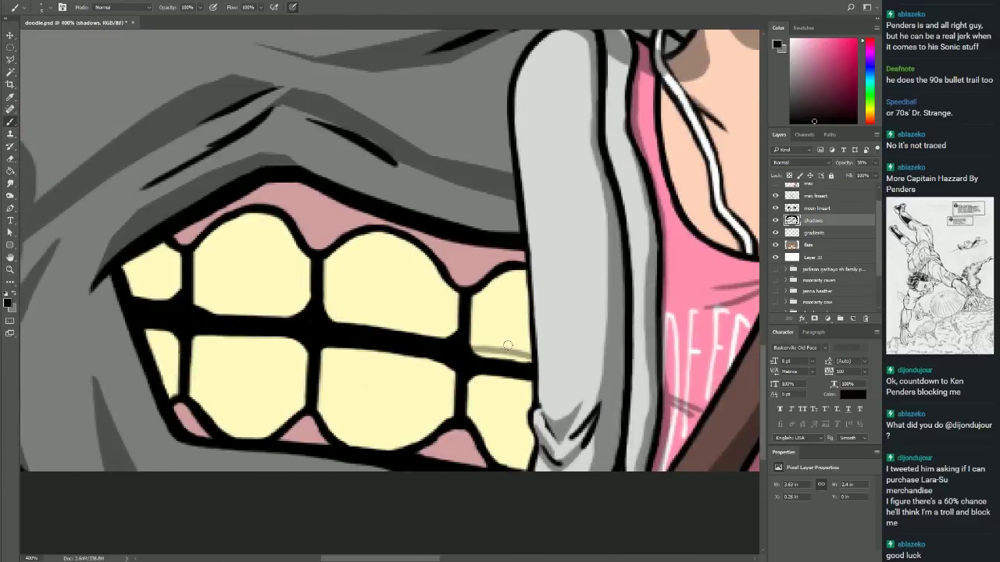
left_click_drag(458, 332, 328, 317)
left_click_drag(129, 291, 180, 295)
left_click_drag(196, 297, 308, 303)
left_click_drag(234, 218, 231, 295)
left_click_drag(231, 338, 233, 435)
left_click_drag(348, 238, 347, 313)
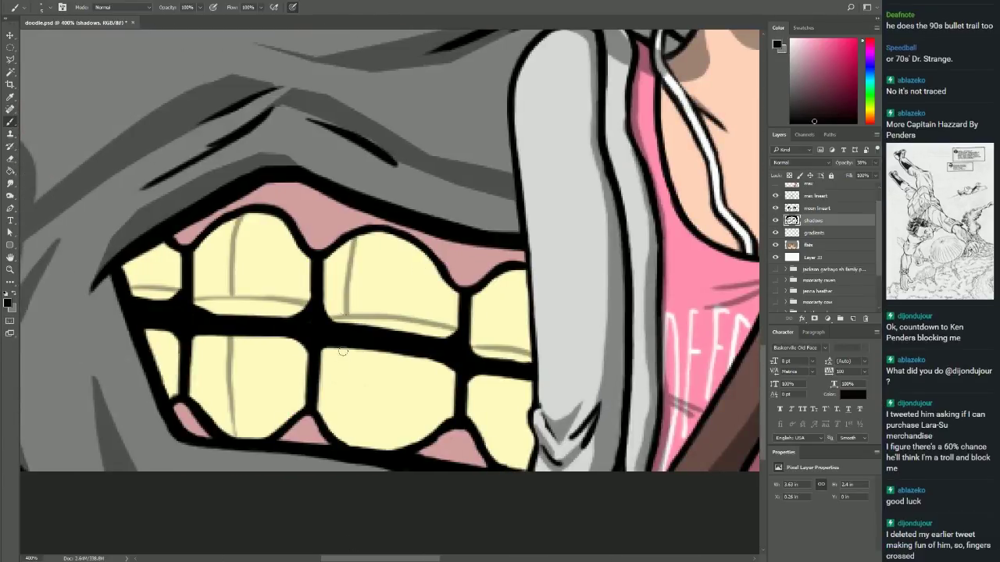
left_click_drag(341, 352, 341, 439)
left_click_drag(478, 285, 478, 352)
left_click_drag(478, 378, 478, 439)
left_click_drag(328, 240, 332, 320)
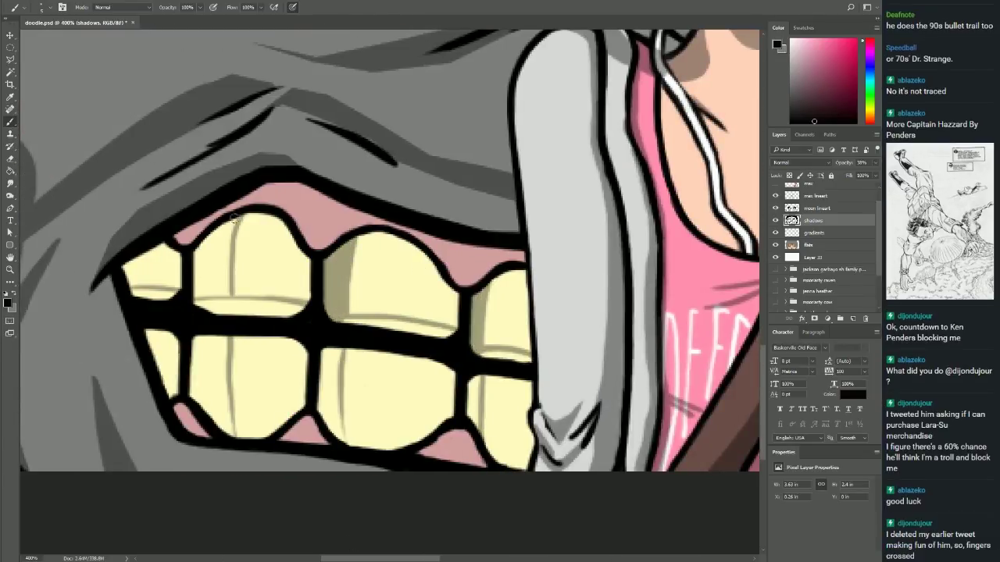
Shade the left sides and tops of the individual upper and lower teeth.
left_click_drag(234, 217, 232, 321)
left_click_drag(180, 295, 130, 291)
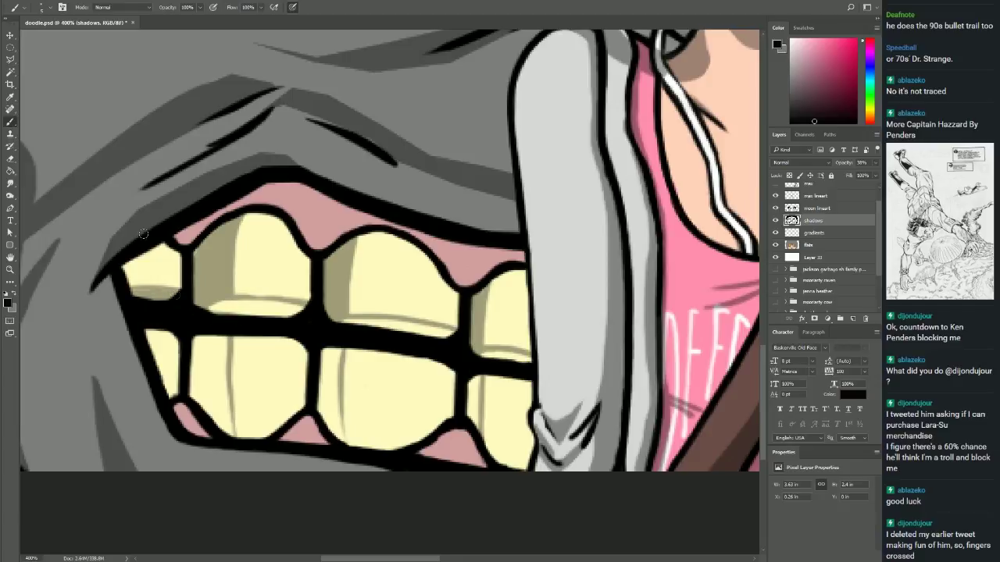
left_click_drag(144, 232, 132, 286)
left_click_drag(244, 217, 305, 281)
left_click_drag(341, 245, 441, 278)
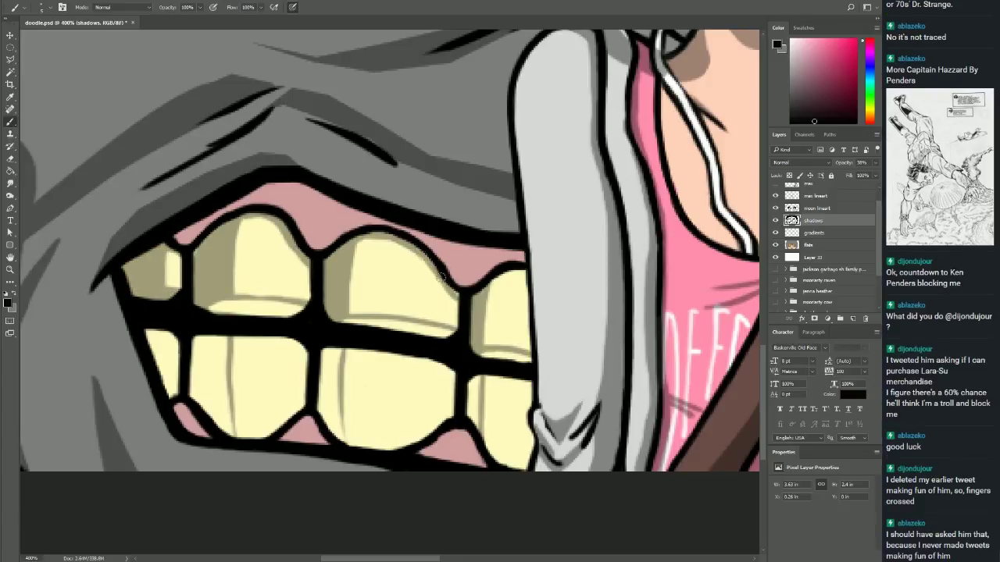
left_click_drag(331, 343, 328, 442)
left_click_drag(211, 336, 215, 434)
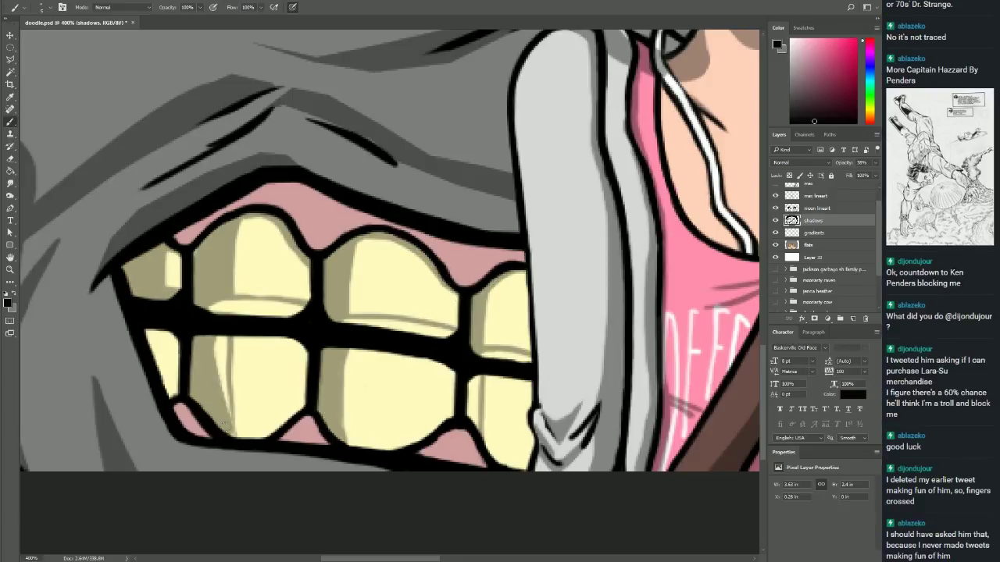
left_click_drag(164, 330, 168, 396)
Add final shading strokes along the gums and teeth, then fit the image in view.
left_click_drag(185, 229, 373, 212)
left_click_drag(430, 237, 524, 258)
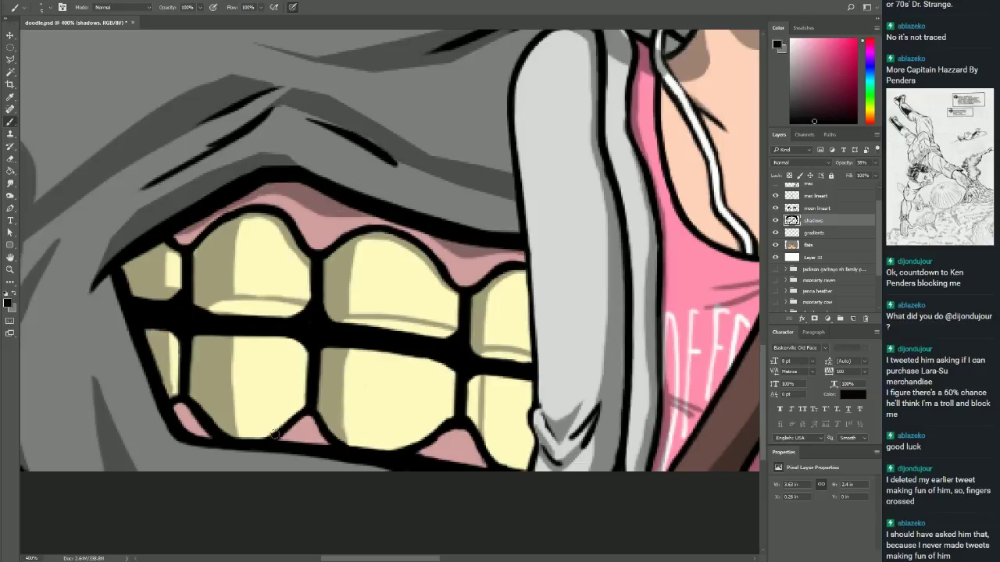
scroll(274, 435, "down", 2)
left_click_drag(177, 335, 207, 361)
left_click_drag(417, 373, 480, 393)
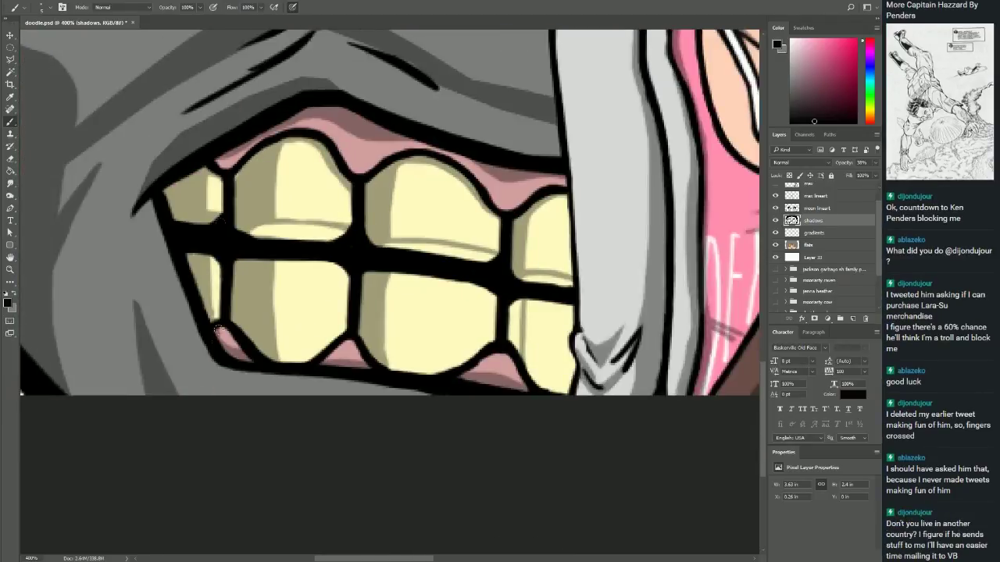
key("z")
key("ctrl+0")
Zoom in and add shading strokes to a right lower tooth and the upper-left tooth.
left_click(468, 476)
key("b")
left_click_drag(586, 405, 568, 367)
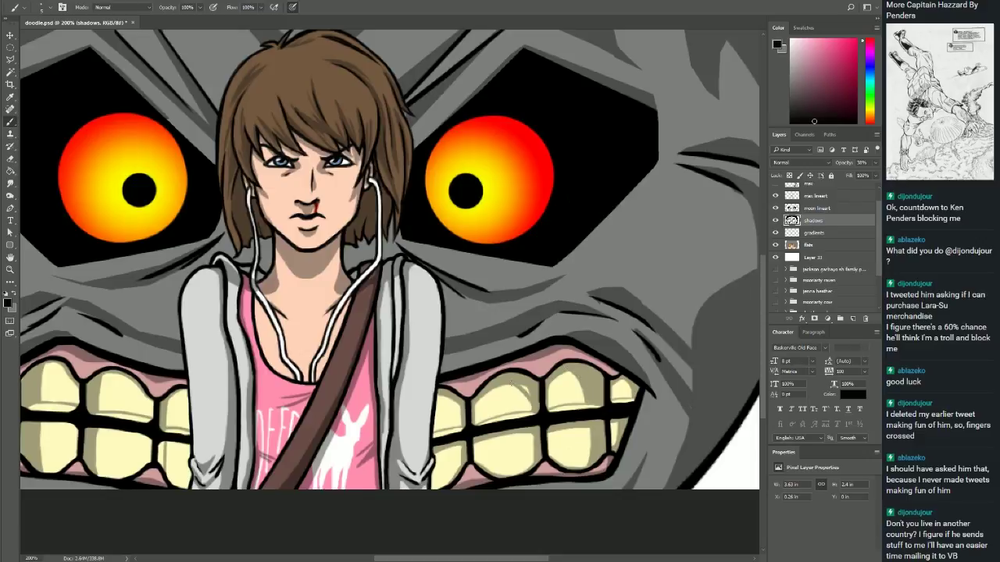
left_click_drag(121, 403, 106, 376)
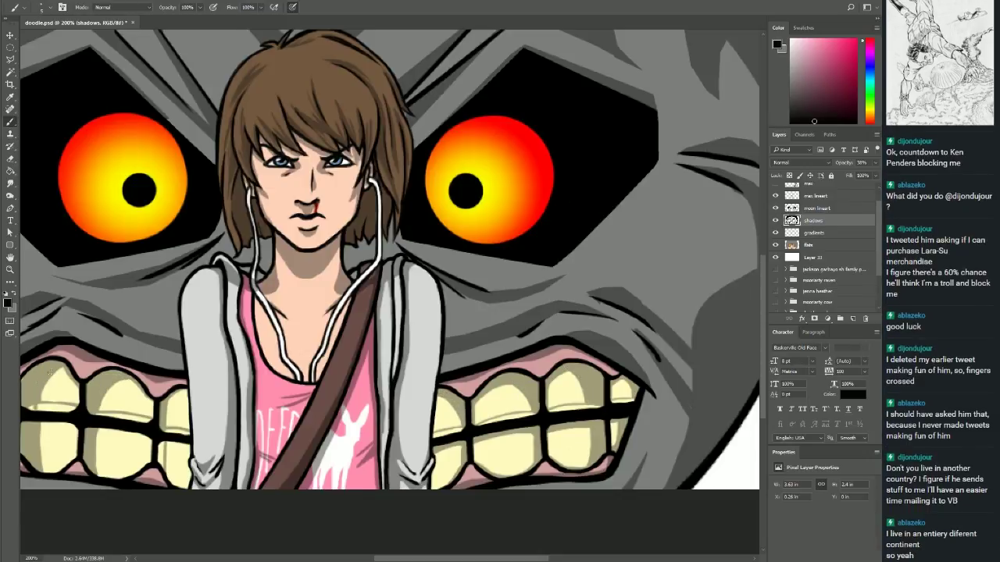
scroll(236, 501, "left", 2)
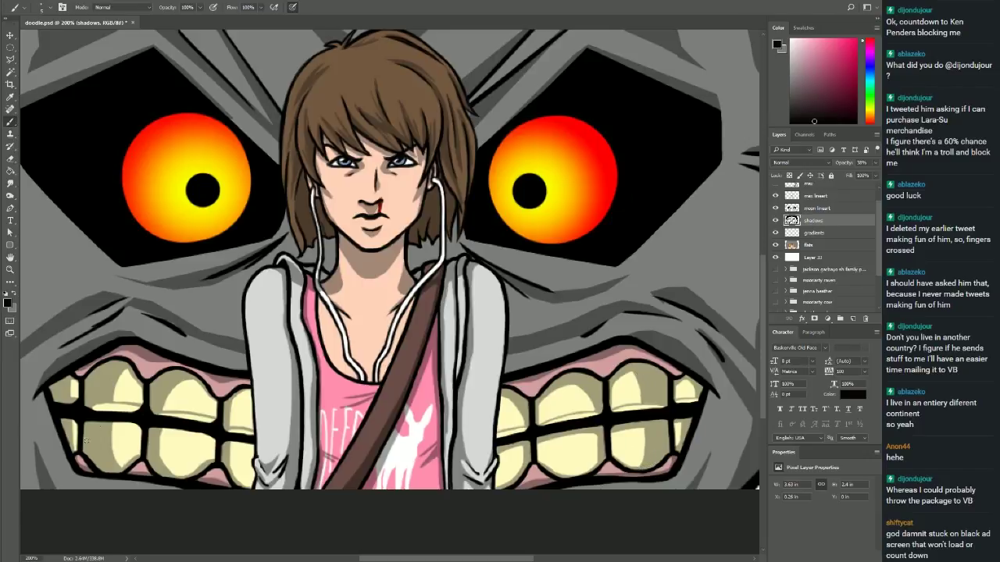
scroll(506, 352, "right", 1)
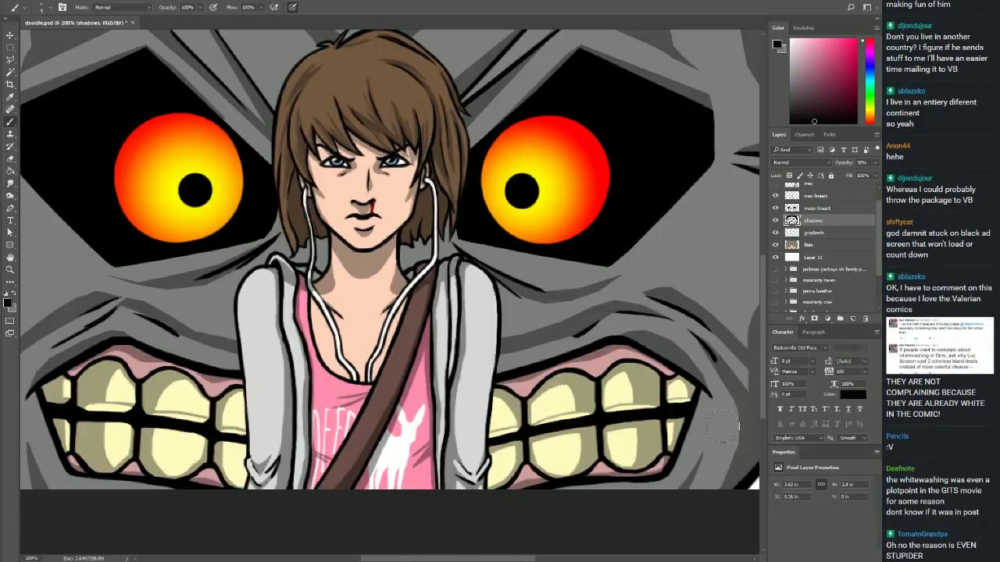
scroll(106, 454, "left", 3)
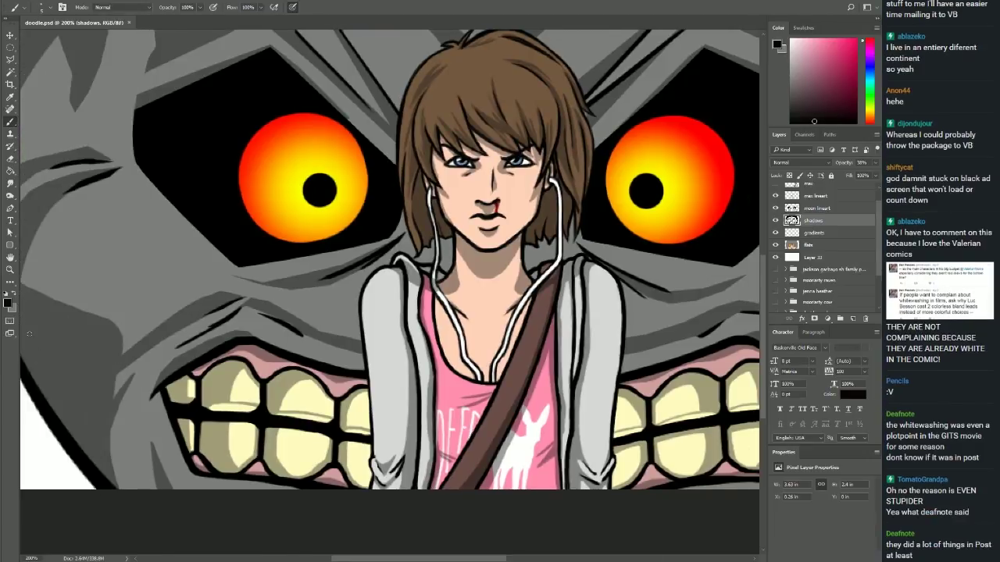
scroll(433, 365, "up", 2)
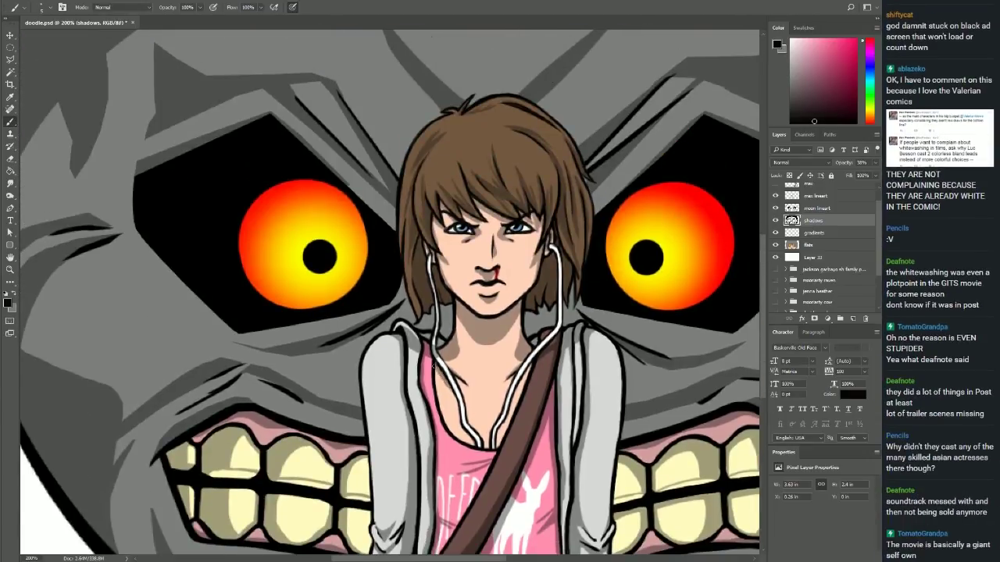
Zoom to 400% around the girl's neck, then fit the whole image on screen.
key("z")
left_click(508, 424)
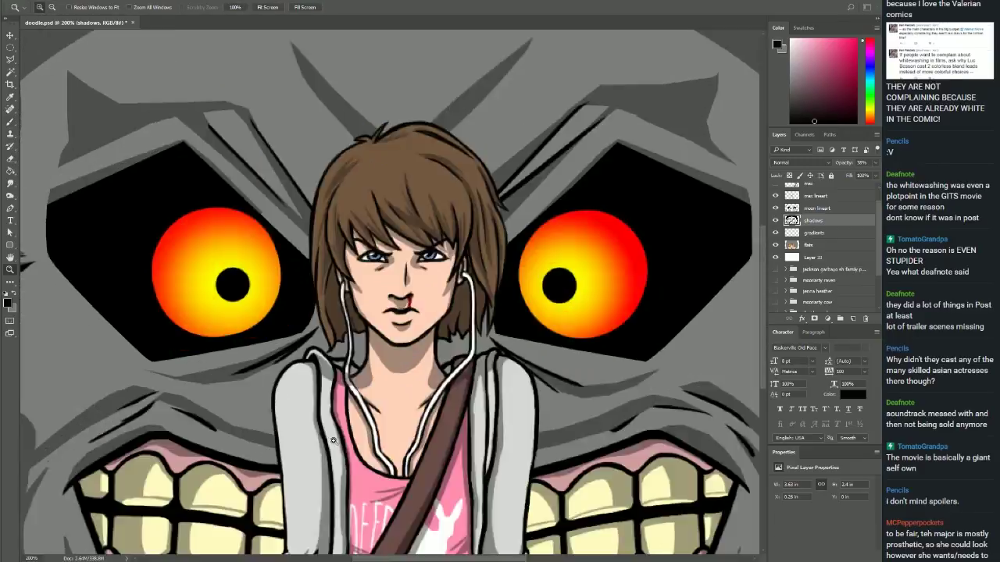
left_click(536, 367, "ctrl")
key("b")
left_click(536, 367, "ctrl")
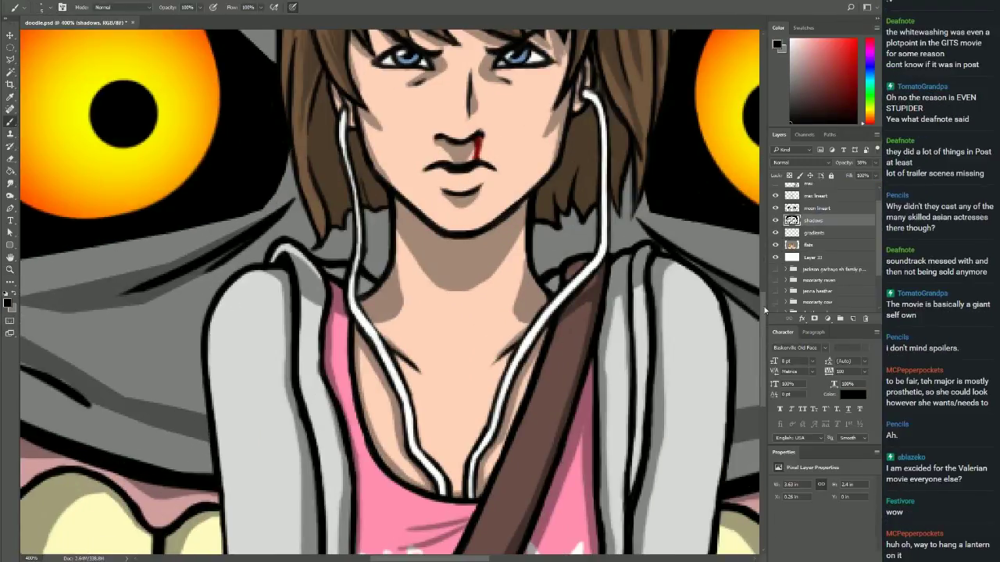
key("z")
key("ctrl+minus")
key("ctrl+0")
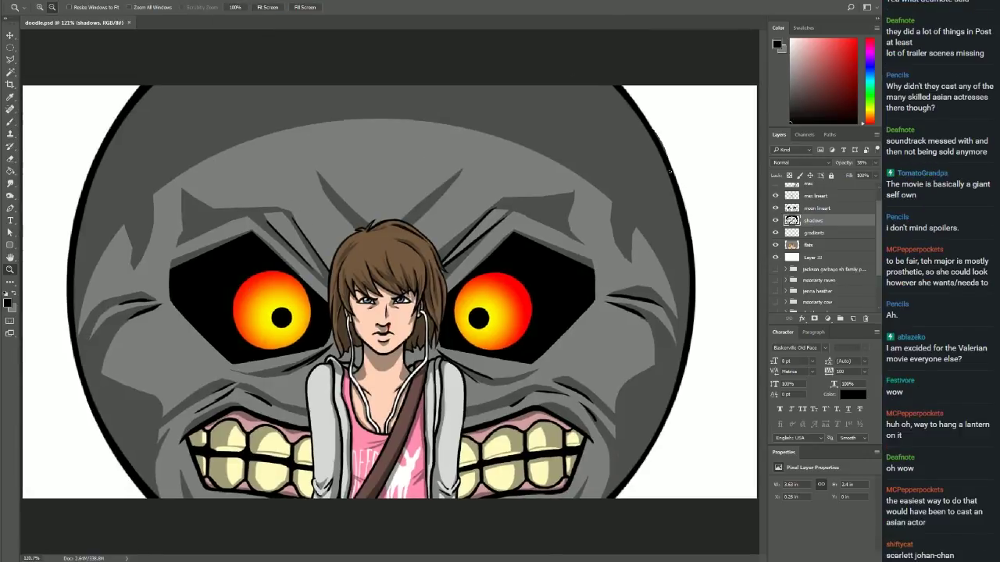
Add a black-filled background layer with a purple gradient glow fading from the edges.
left_click(661, 130, "ctrl")
key("alt+bracketleft")
key("alt+BackSpace")
key("x")
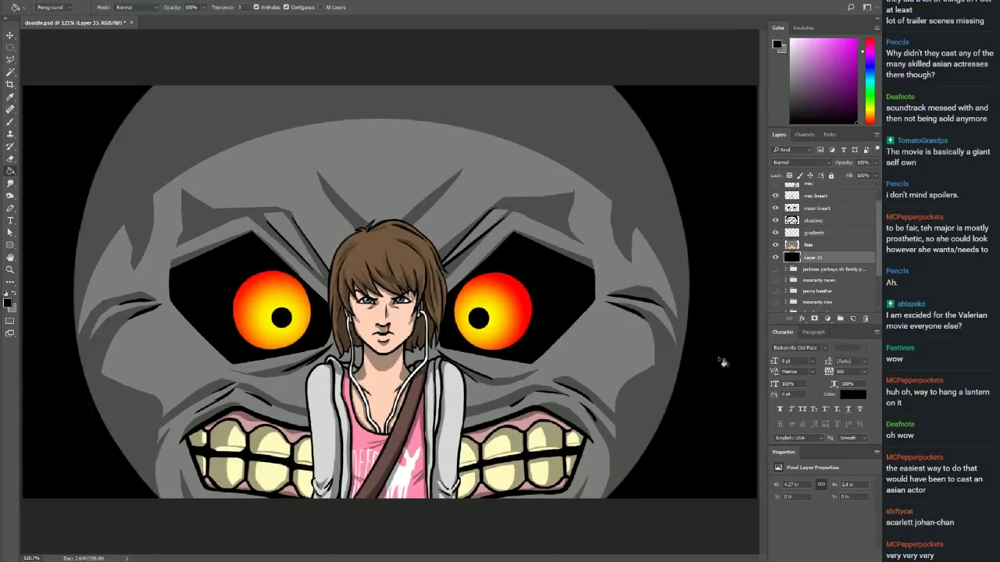
key("g")
left_click_drag(389, 292, 734, 292)
left_click(812, 245)
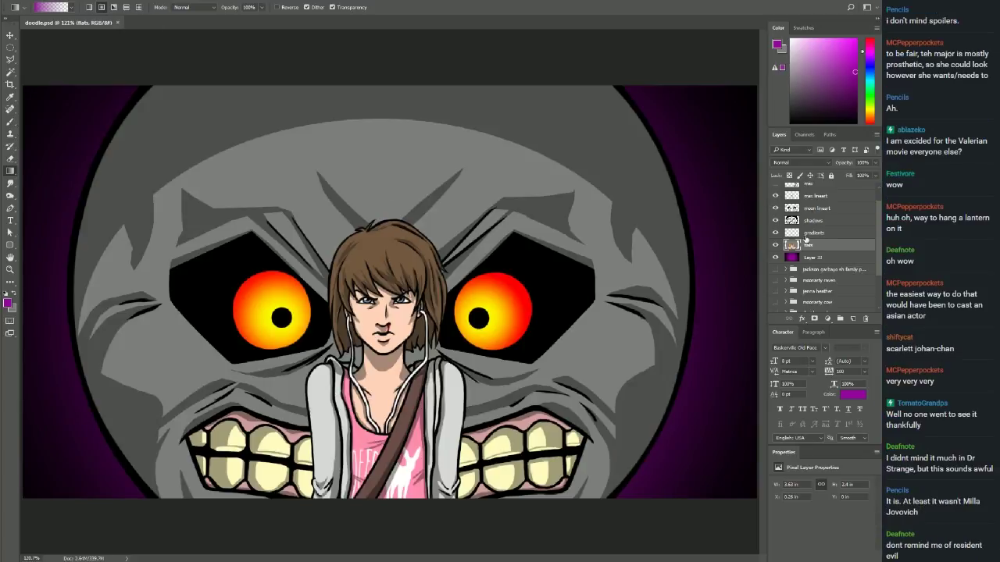
key("w")
key("alt+bracketright")
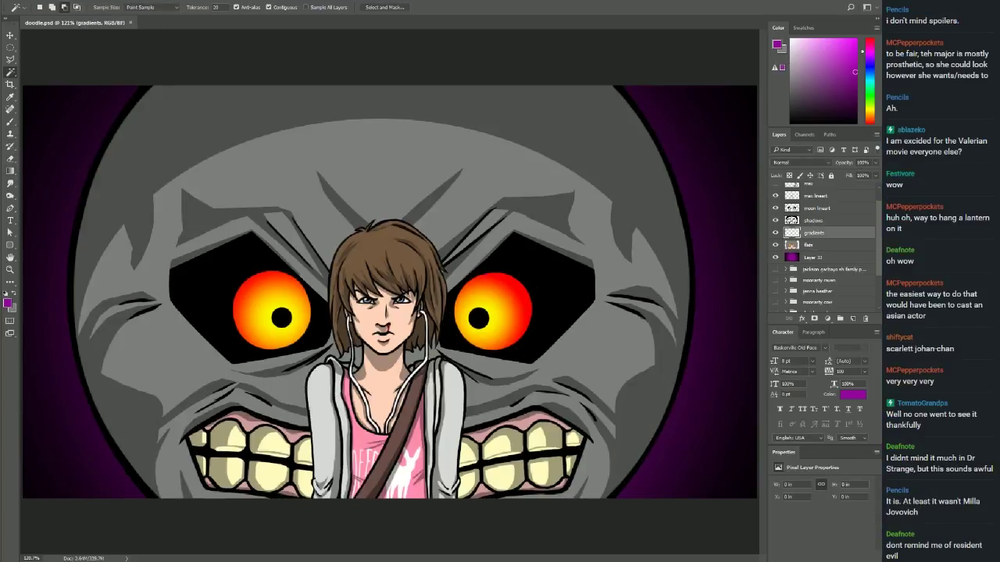
Lay a red gradient tint over the moon, redoing it until it sits right.
key("i")
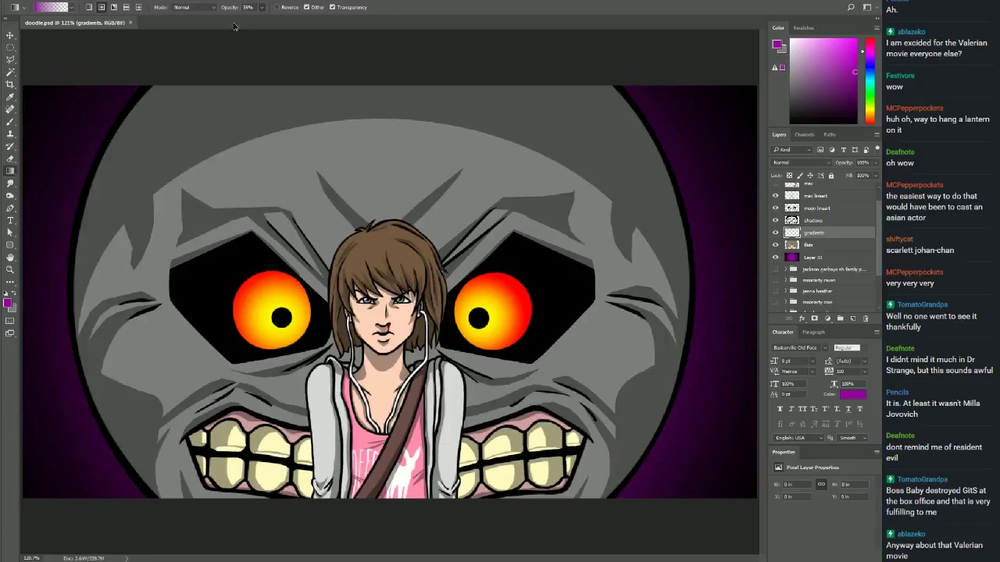
key("g")
left_click_drag(424, 87, 424, 255)
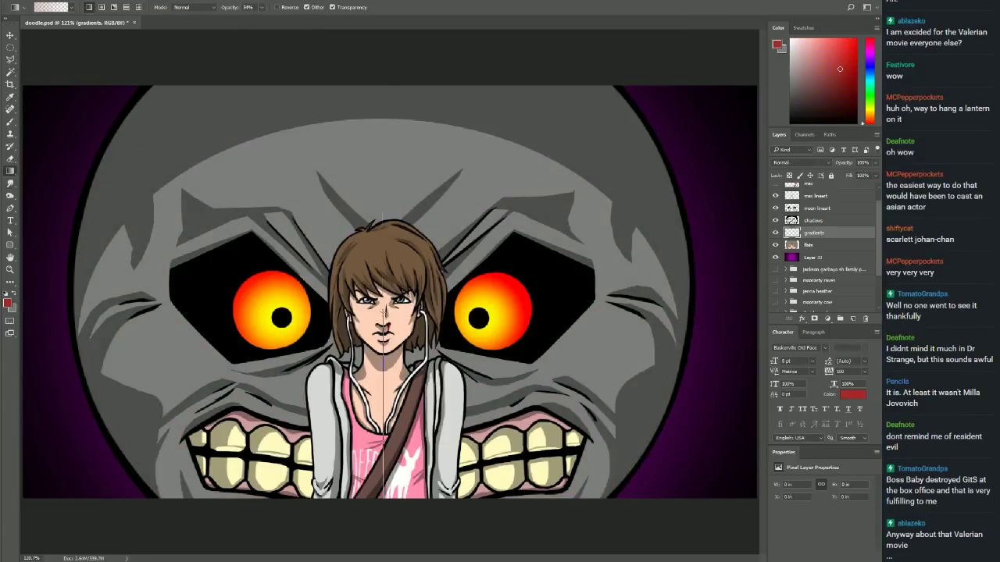
key("ctrl+z")
left_click_drag(406, 44, 406, 290)
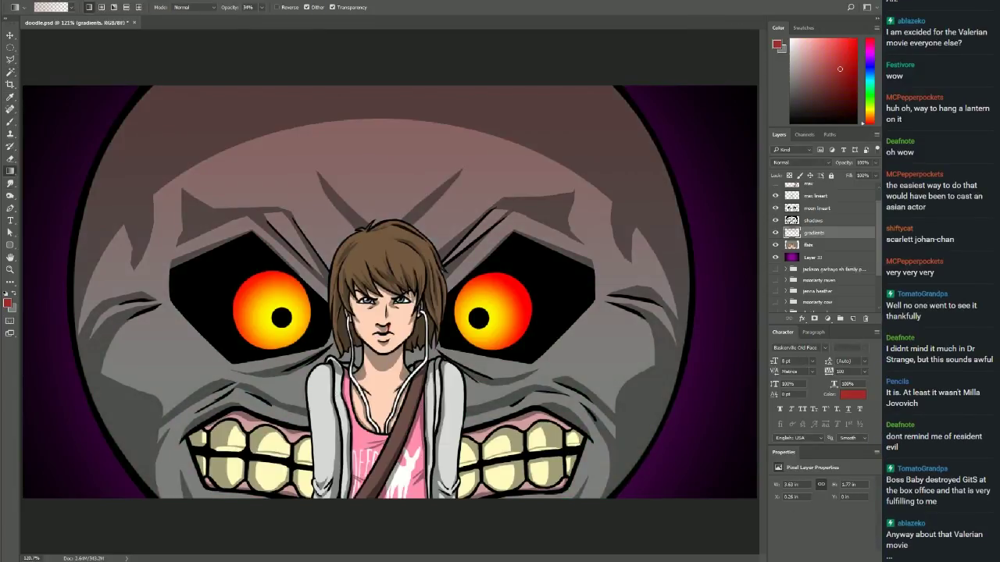
key("ctrl+z")
left_click_drag(336, 500, 337, 283)
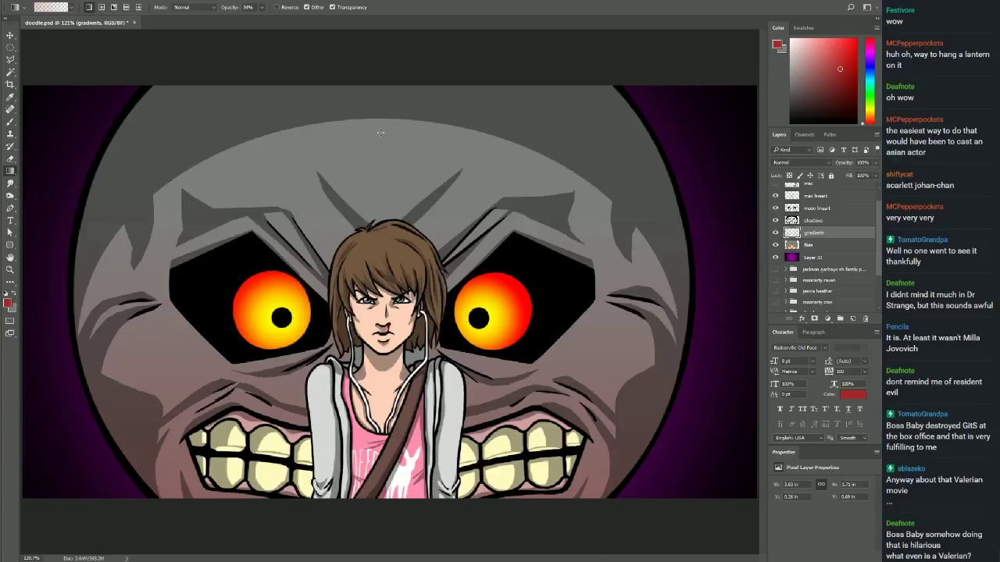
key("ctrl+z")
left_click_drag(368, 88, 368, 332)
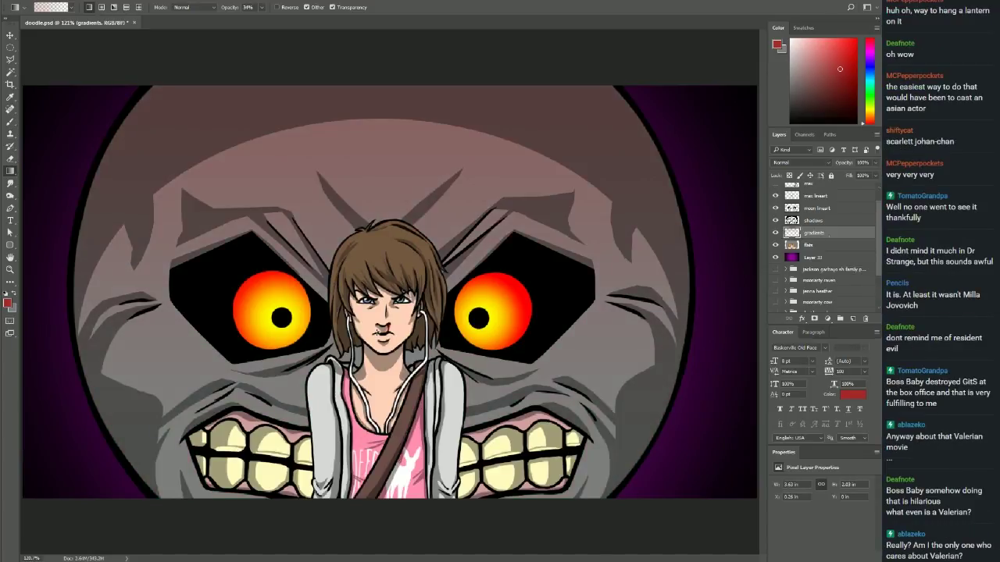
Magic Wand the teeth on flats and fill them with purple then red gradients.
key("alt+bracketleft")
key("w")
left_click(539, 437)
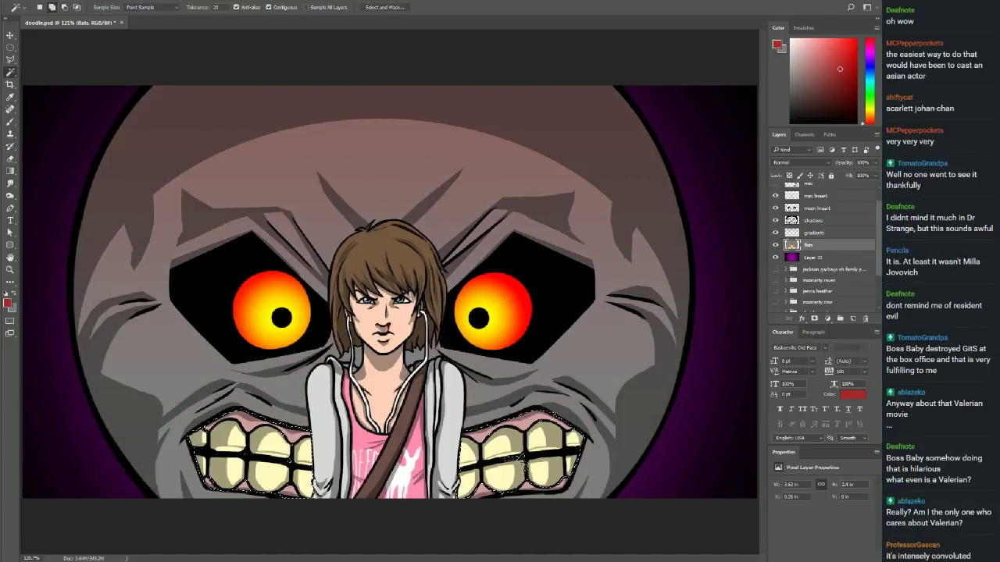
key("alt+bracketright")
key("g")
key("x")
left_click_drag(212, 488, 212, 420)
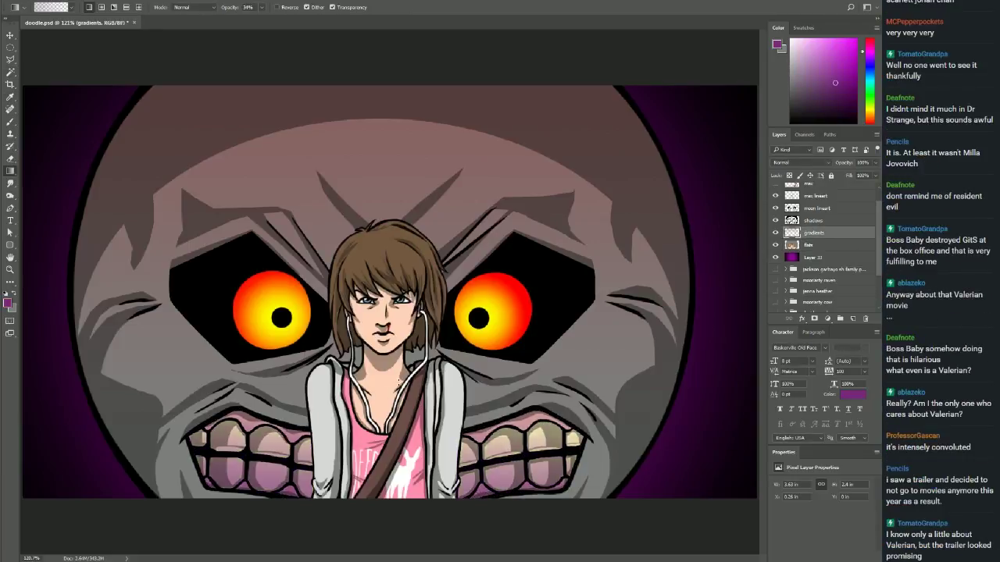
key("x")
left_click_drag(213, 489, 212, 419)
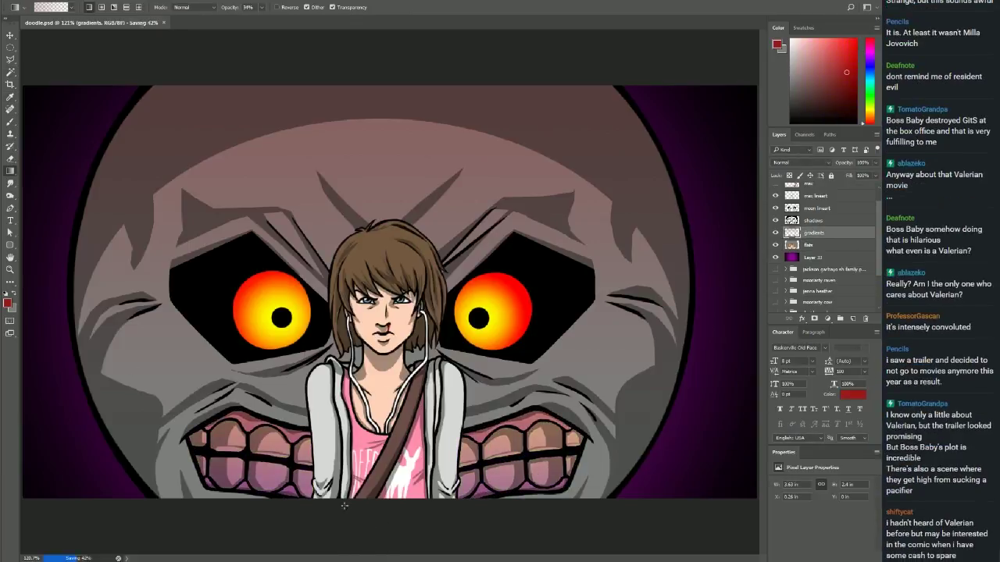
Reselect the orange irises and sample the purple at the artwork's right edge.
key("l")
key("ctrl+shift+d")
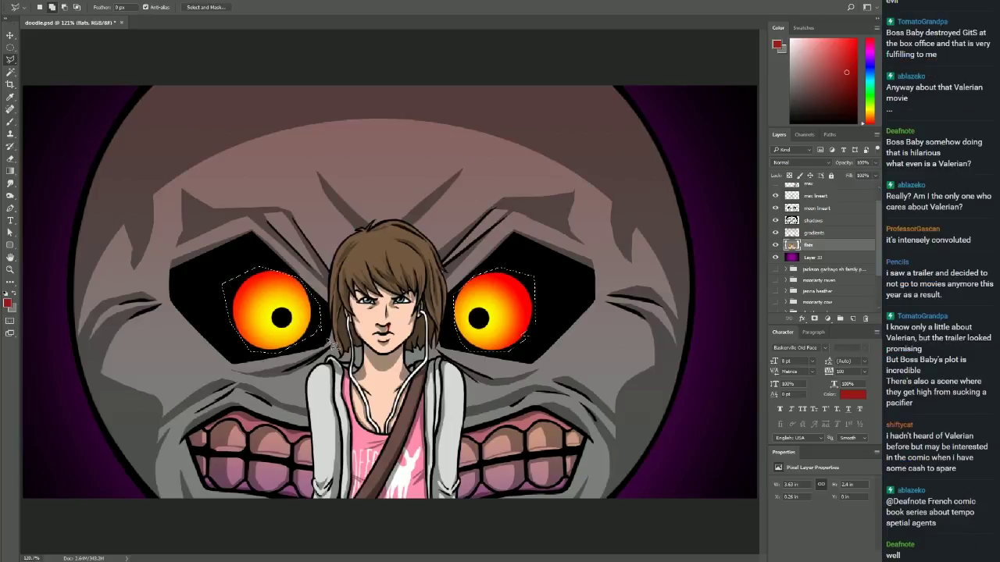
key("i")
left_click(745, 422)
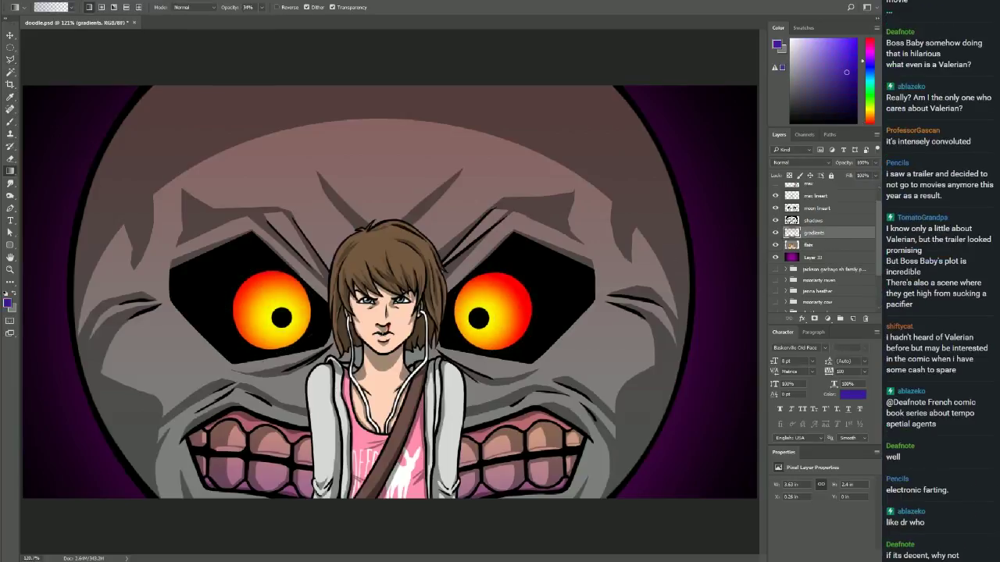
Select the girl's hair on the flats layer, refining its left and right edges with Lasso.
key("x")
key("w")
left_click(814, 220)
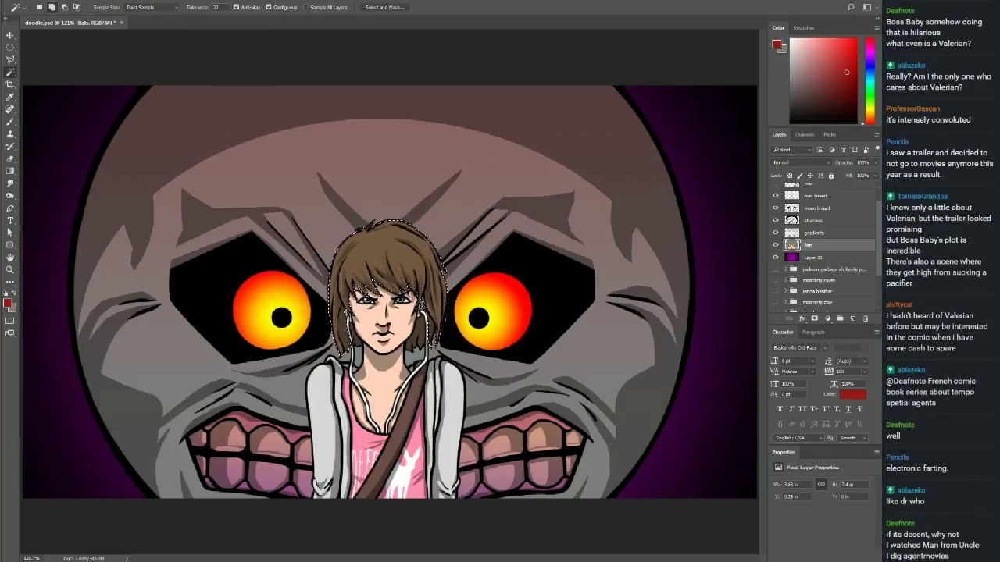
left_click(814, 232)
key("g")
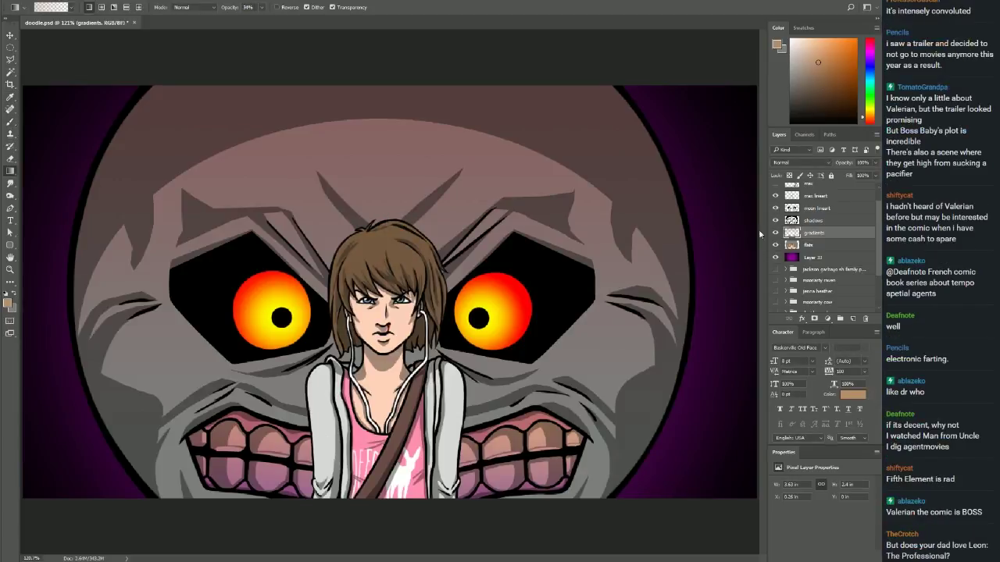
left_click(808, 244)
key("w")
left_click(396, 280)
key("l")
key("ctrl+plus")
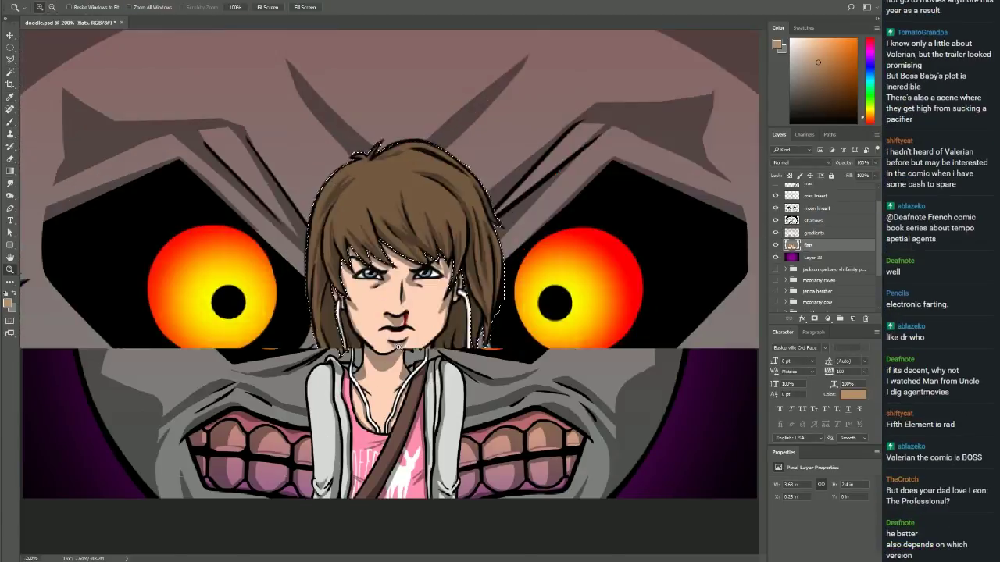
key("ctrl+plus")
left_click_drag(315, 299, 312, 365, "shift")
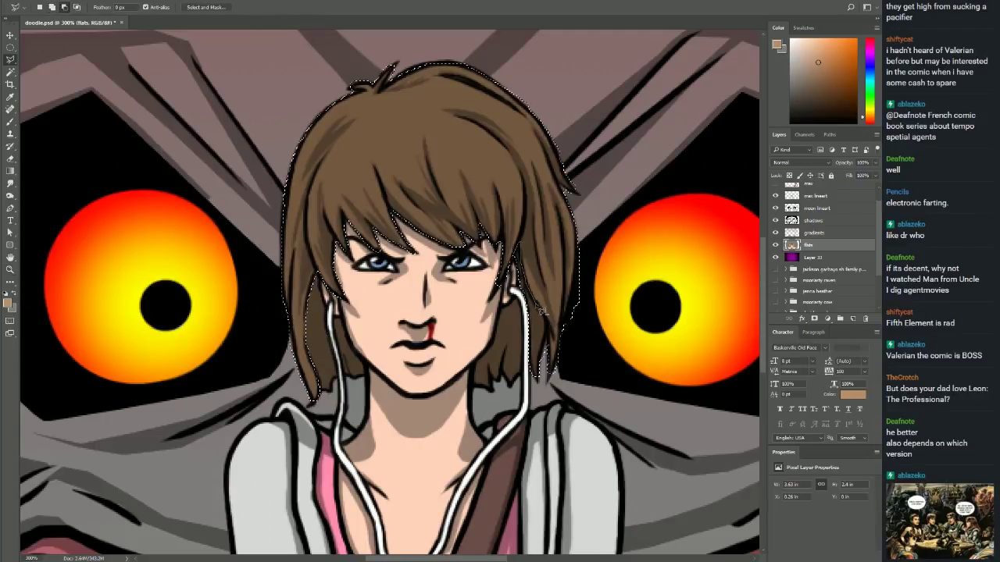
left_click_drag(515, 246, 539, 382)
Sample tan from the hair and brighten the top of the hair with a gradient.
key("alt+bracketright")
key("i")
left_click(461, 235)
key("g")
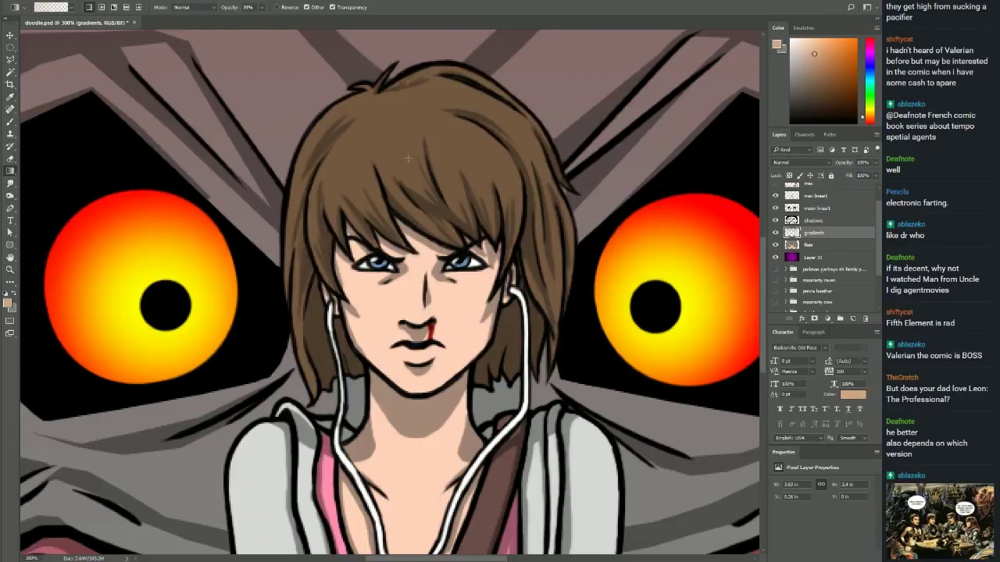
left_click_drag(422, 71, 422, 171)
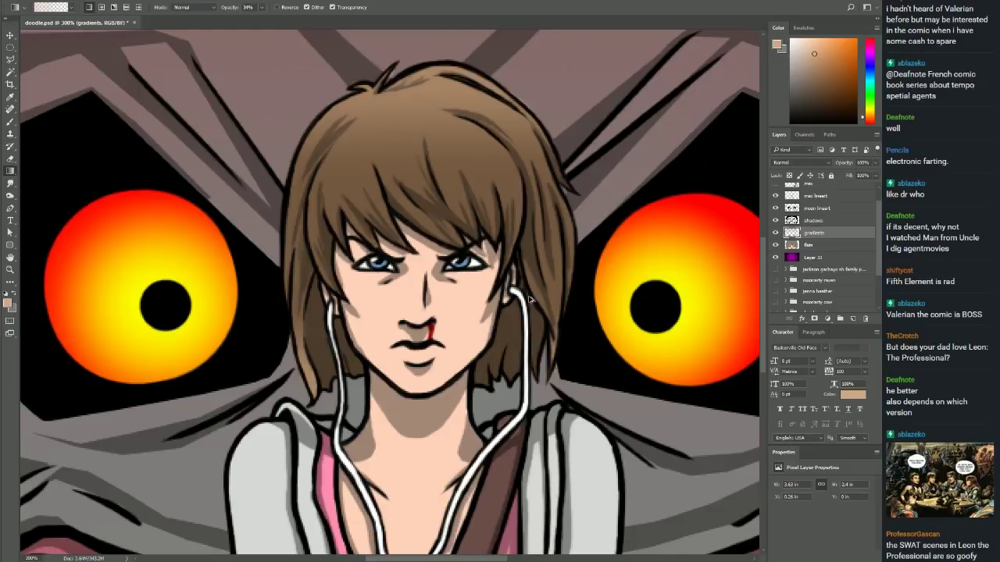
Undo back to normal colours and add a new layer to fix the hairline gradient mistake.
key("b")
left_click(546, 344, "alt")
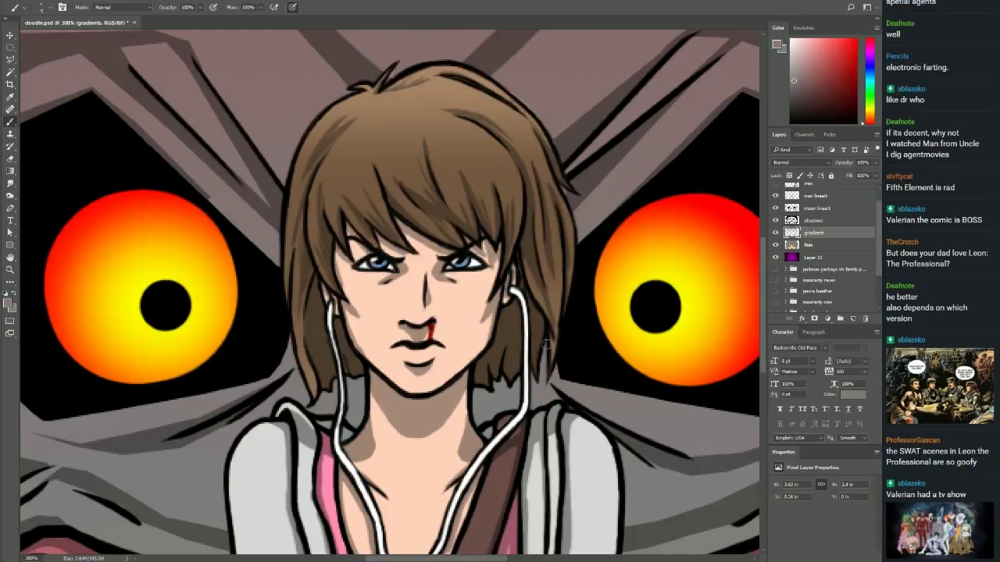
left_click(812, 244)
scroll(519, 377, "down", 1)
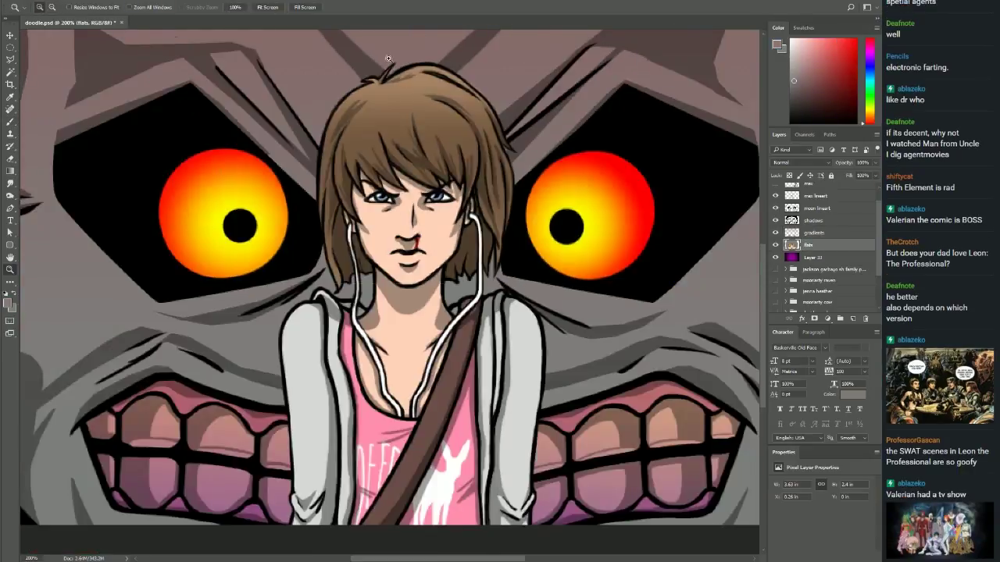
scroll(455, 101, "up", 5)
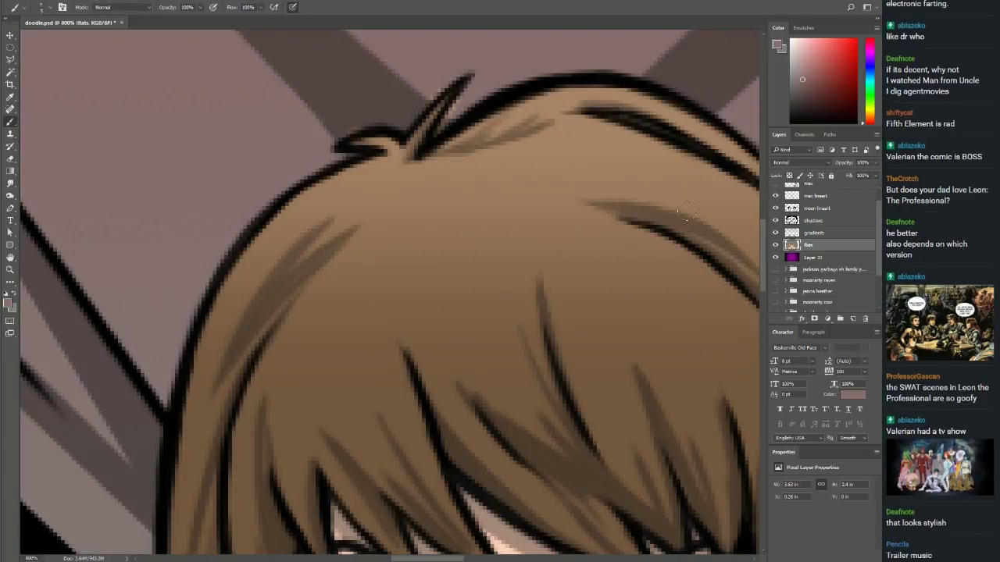
key("v")
key("ctrl+z")
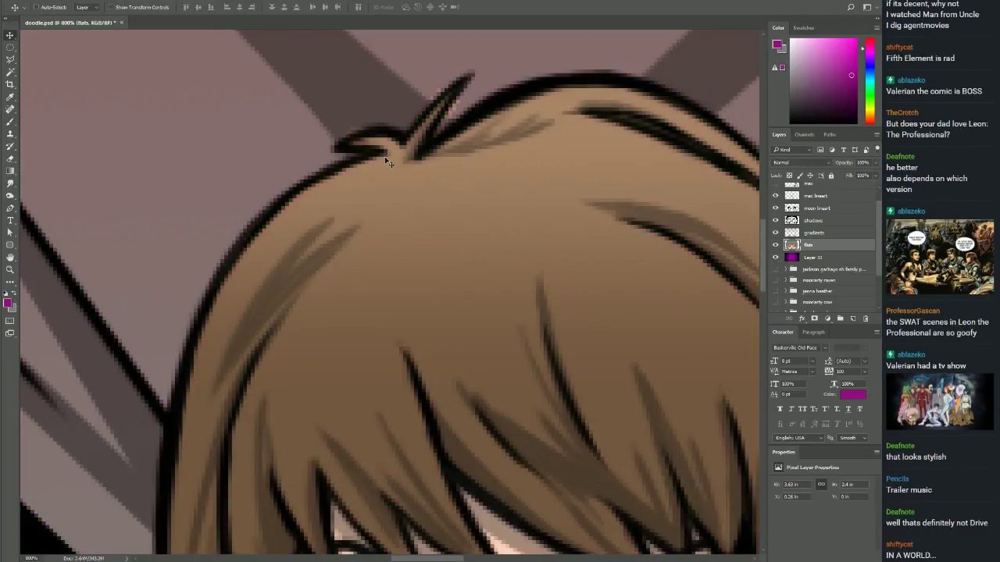
key("z")
left_click(426, 297, "alt")
left_click_drag(751, 351, 650, 476)
left_click(812, 232)
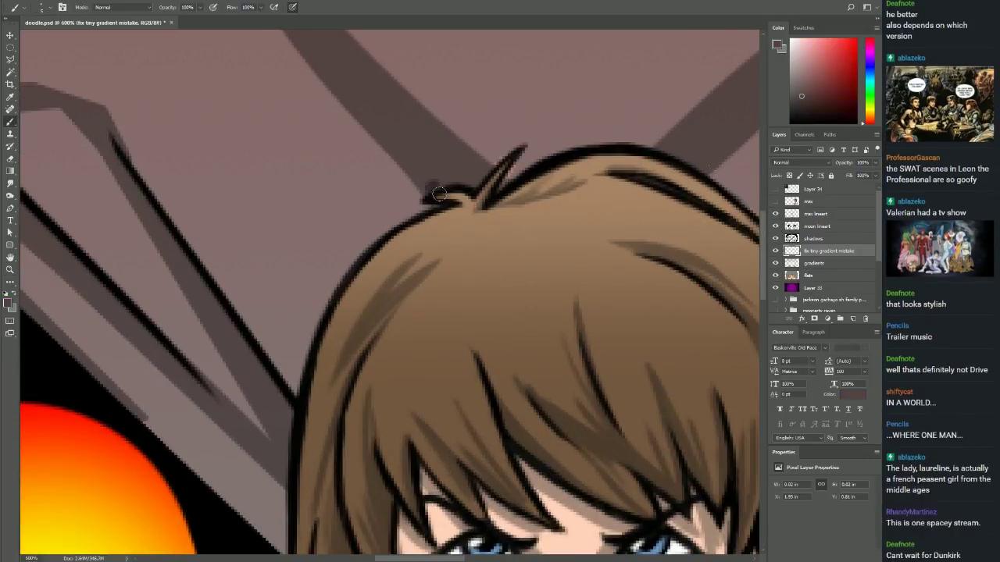
left_click(265, 7)
Select the girl's whole figure on the flats layer and wash her hoodie with a pink gradient.
key("w")
left_click(813, 263)
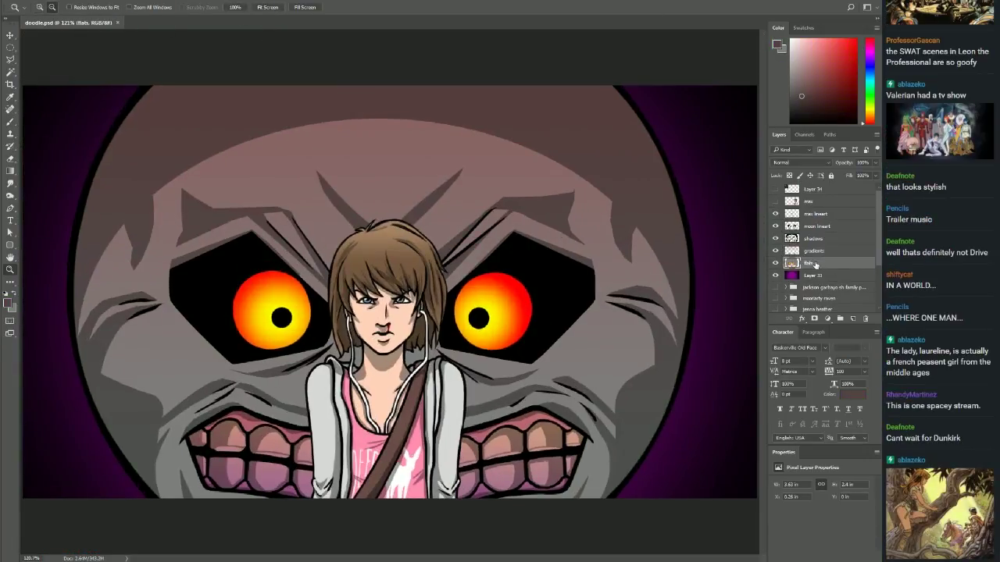
left_click(421, 400)
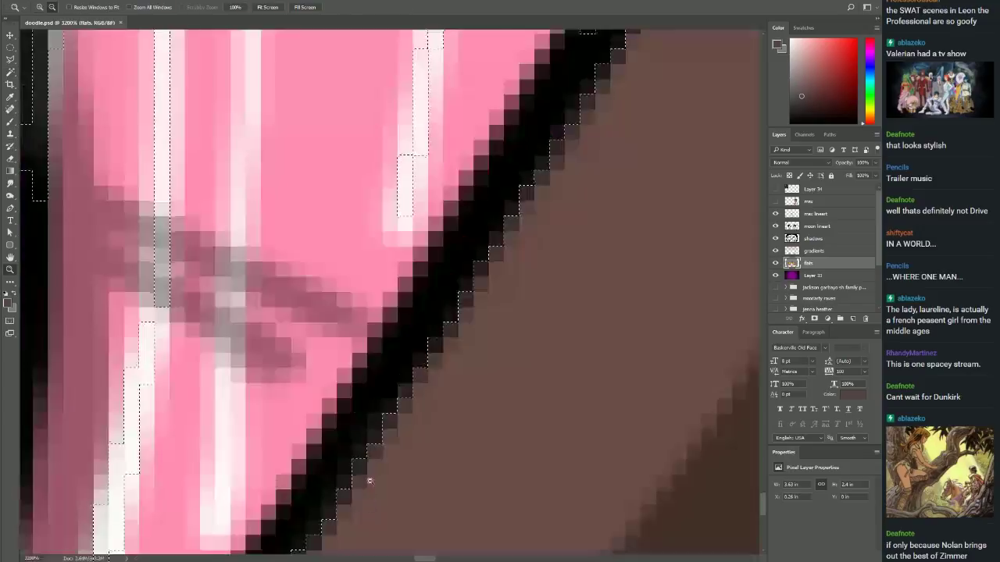
scroll(367, 460, "up", 8)
scroll(336, 375, "down", 3)
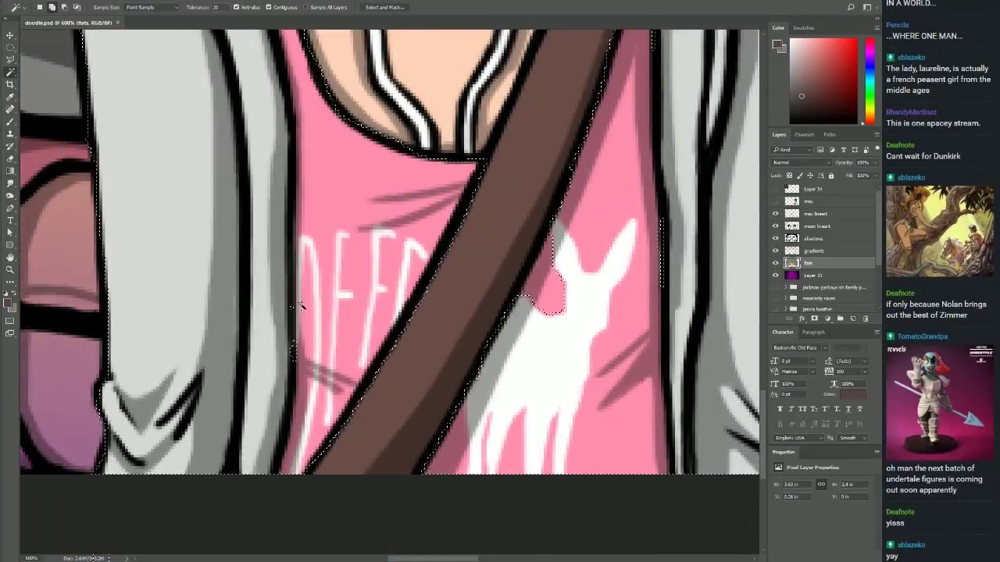
scroll(597, 256, "up", 3)
scroll(475, 239, "up", 10)
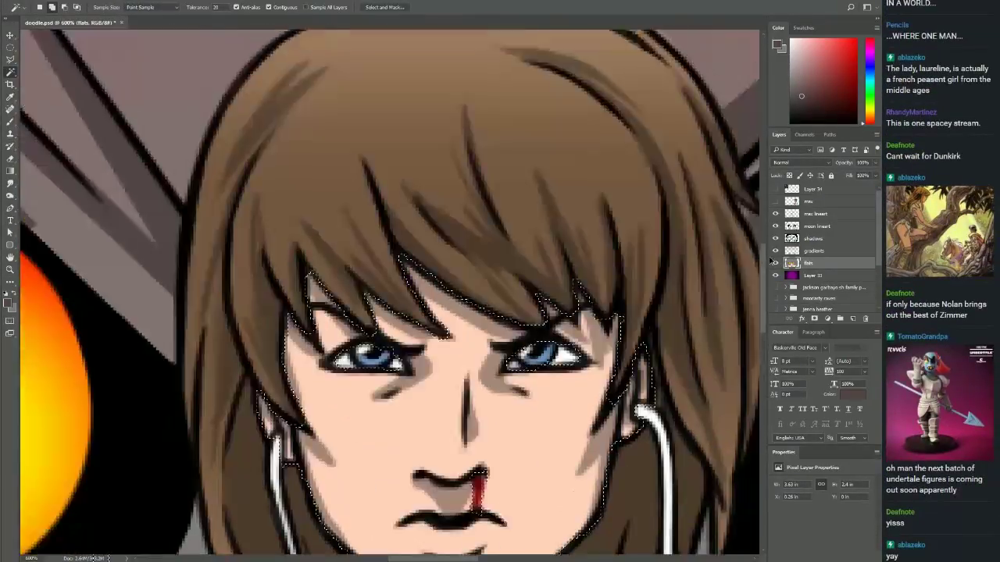
key("ctrl+0")
key("z")
left_click(364, 295)
left_click_drag(364, 295, 336, 312)
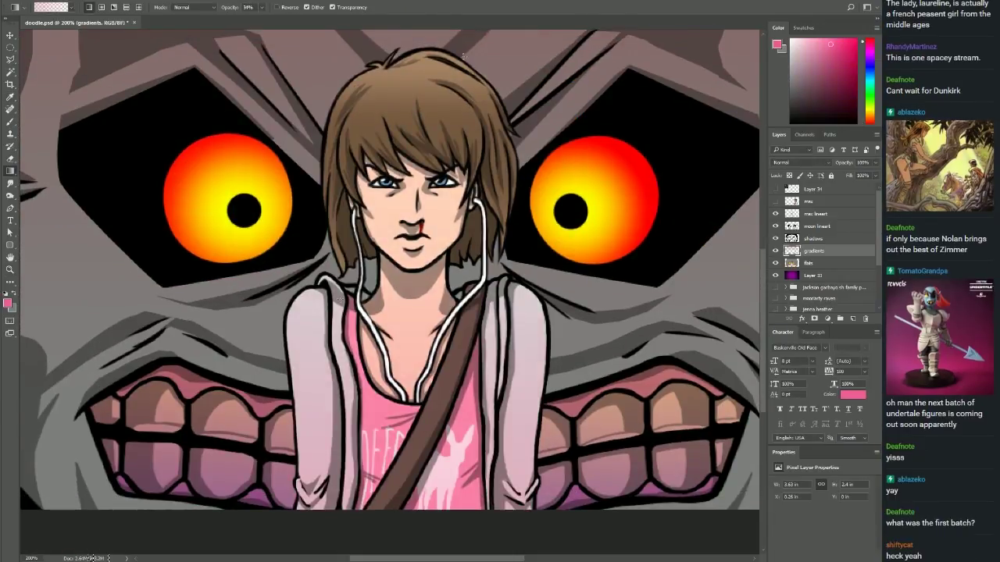
Select the shoulder strap on the flats layer and ready a purple gradient on the gradients layer.
key("x")
key("g")
key("i")
left_click(419, 228)
scroll(420, 228, "up", 1)
key("w")
left_click(459, 365)
key("alt+bracketright")
key("g")
key("x")
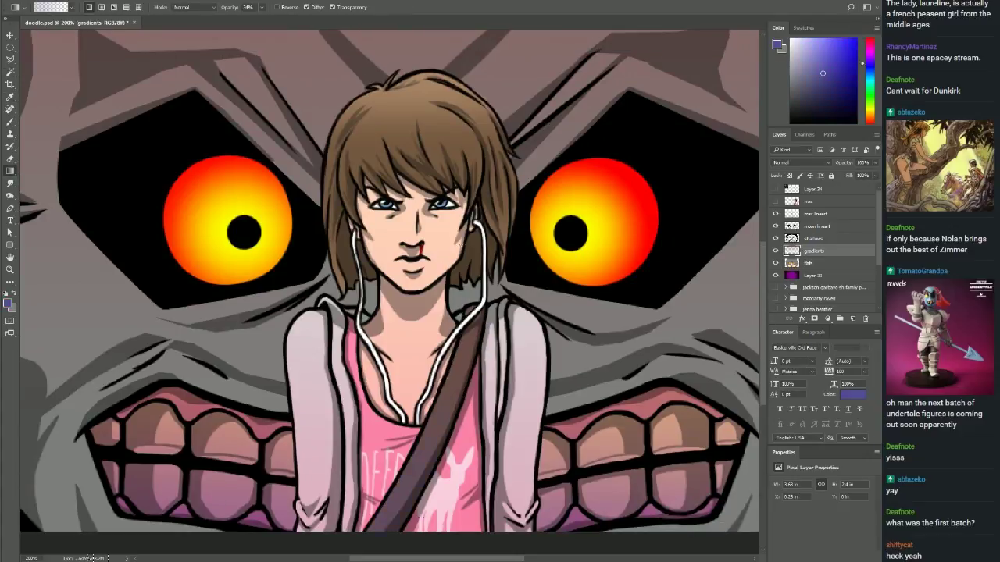
Clear the selection, pick a dark maroon, and gradient-shade down the girl's face.
scroll(746, 335, "up", 1)
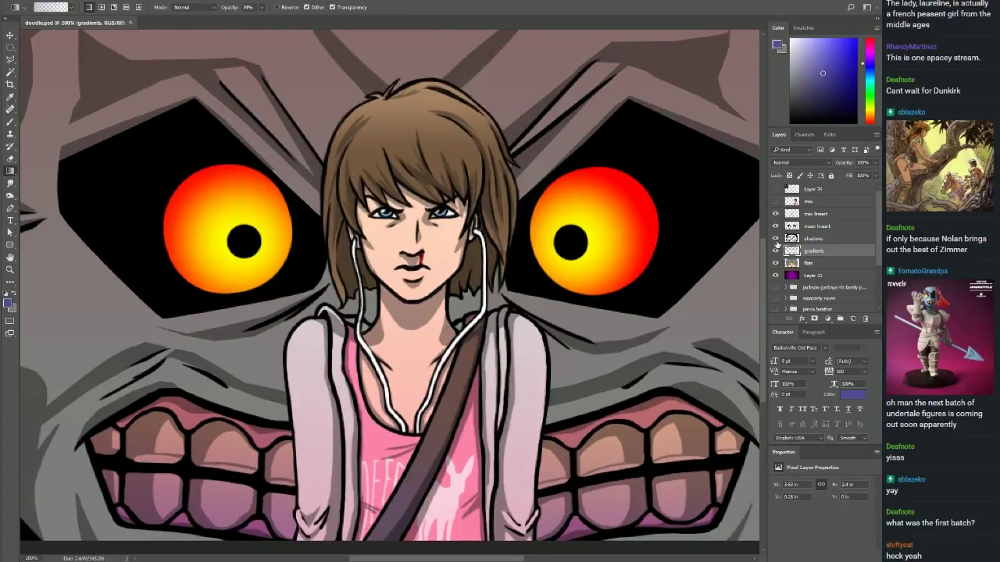
left_click(828, 264)
key("l")
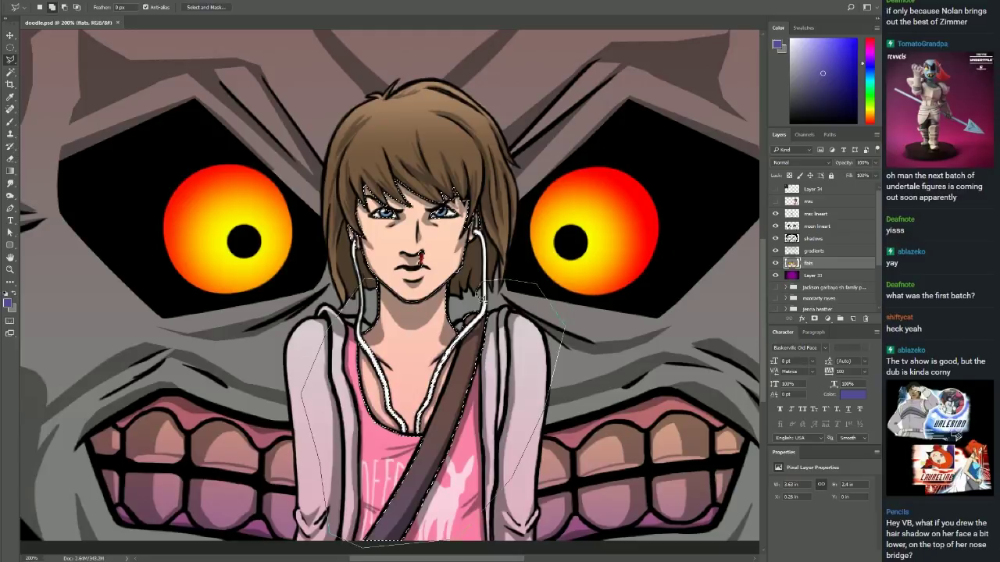
key("ctrl+d")
key("alt+bracketright")
scroll(460, 283, "up", 2)
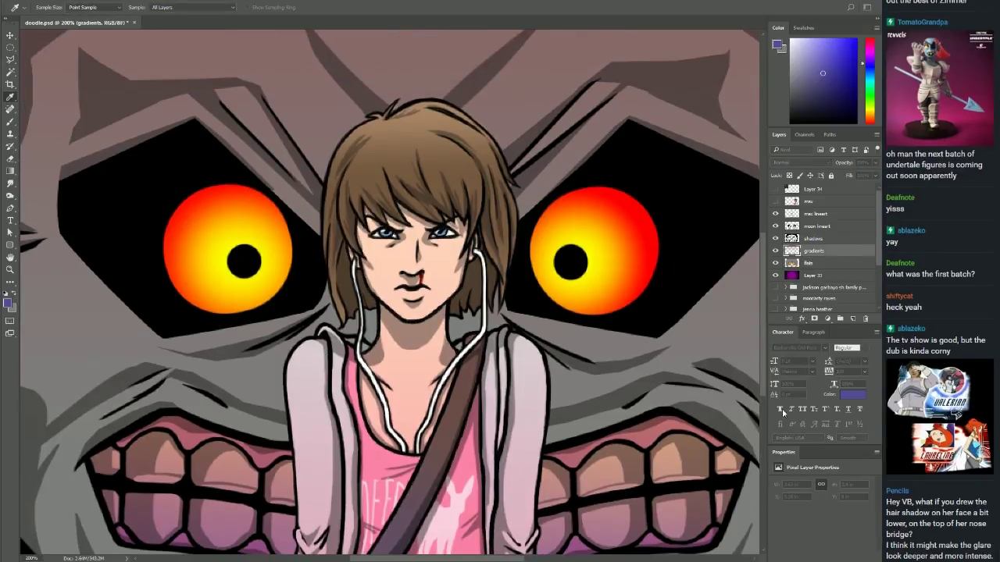
key("x")
key("i")
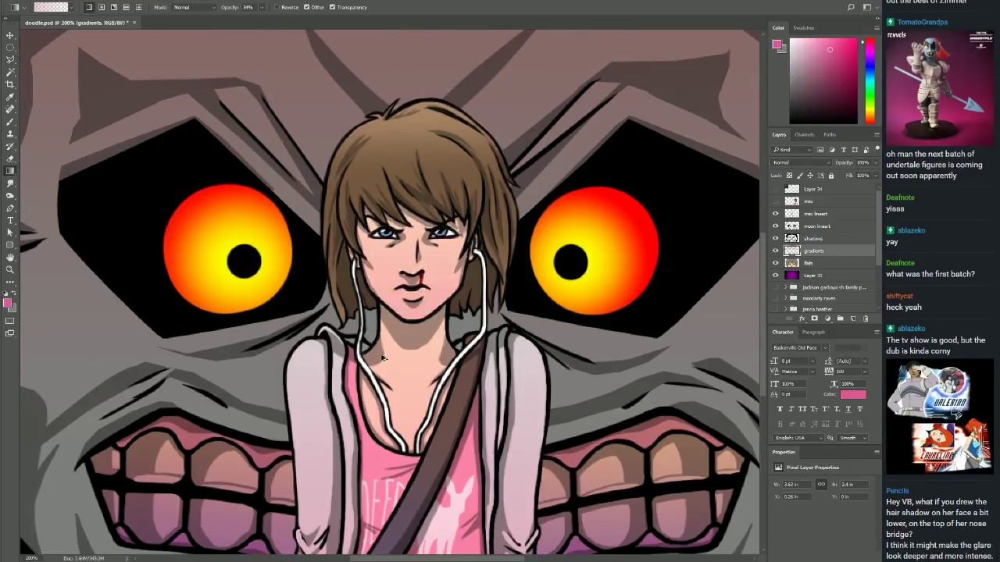
key("x")
key("g")
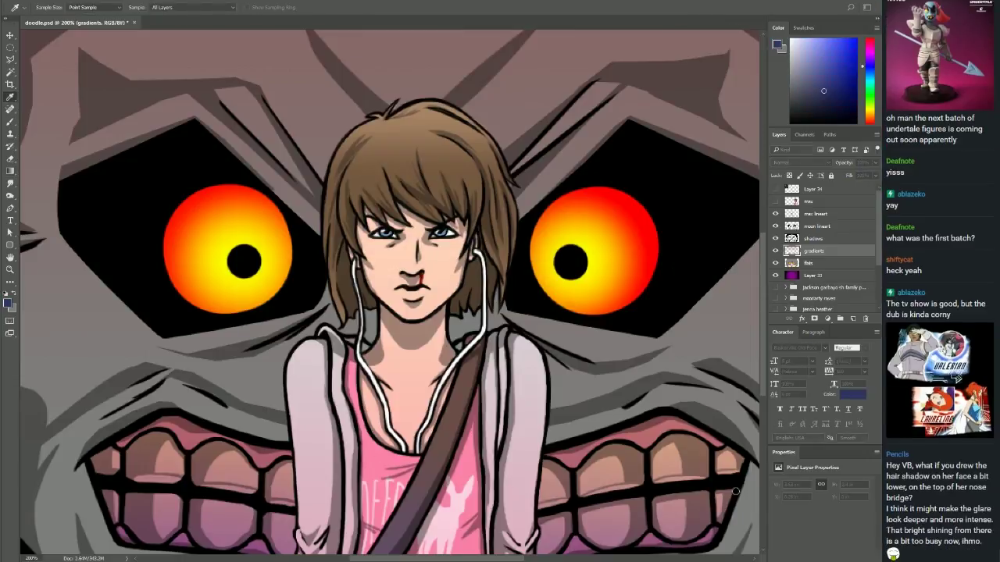
left_click_drag(410, 185, 410, 260)
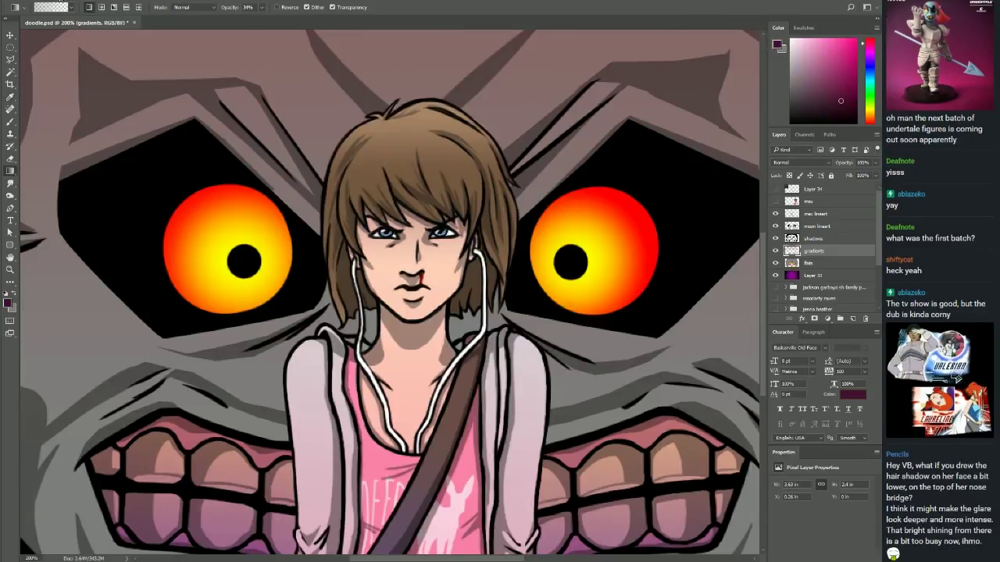
Select the face and neck skin and shade the neck under the chin darker.
key("w")
left_click(791, 251, "ctrl")
key("g")
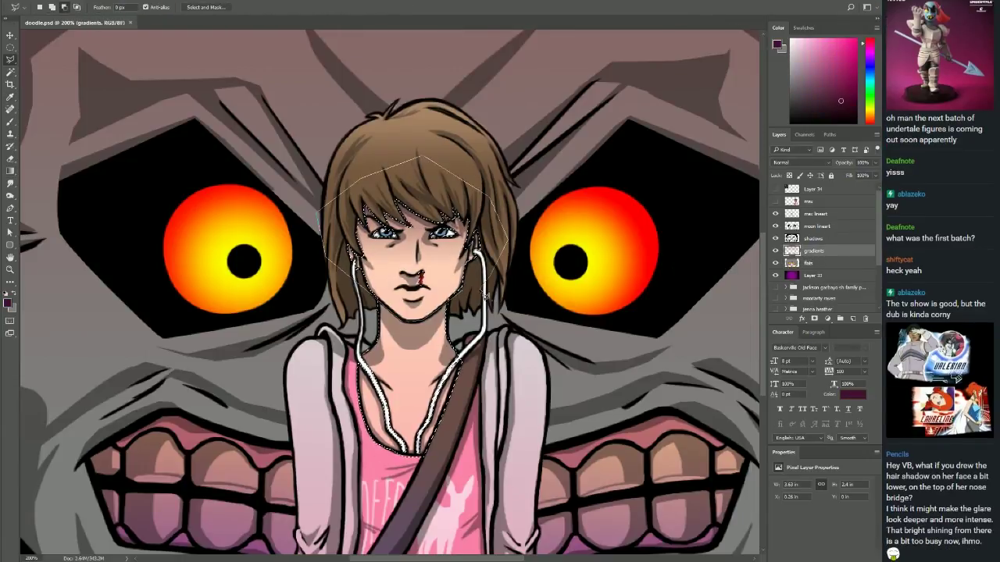
key("ctrl+h")
left_click_drag(408, 311, 402, 359)
scroll(732, 241, "up", 2)
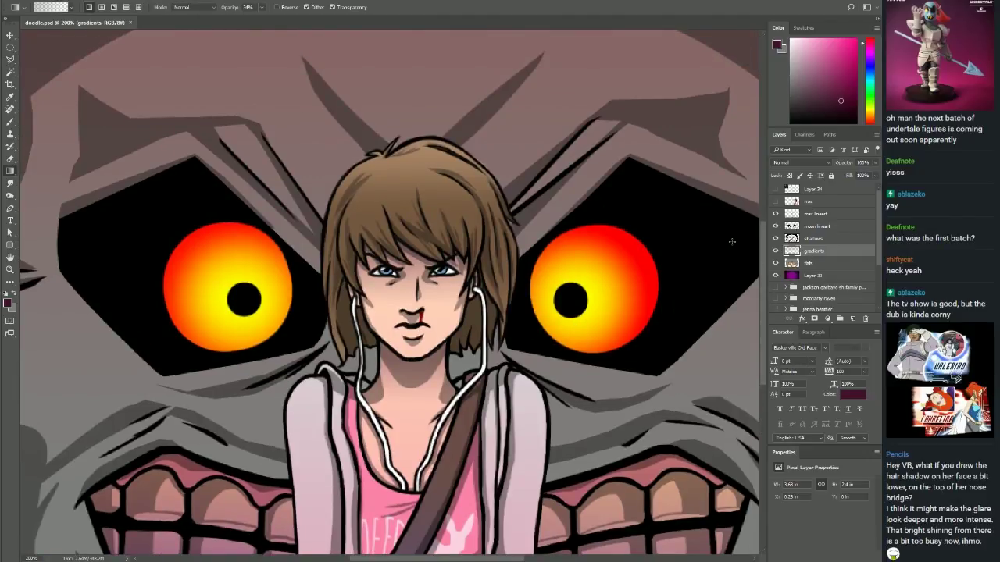
Move to the shadows layer, zoom closer on the face, and ready a black brush.
key("alt+bracketright")
key("ctrl+plus")
key("d")
key("b")
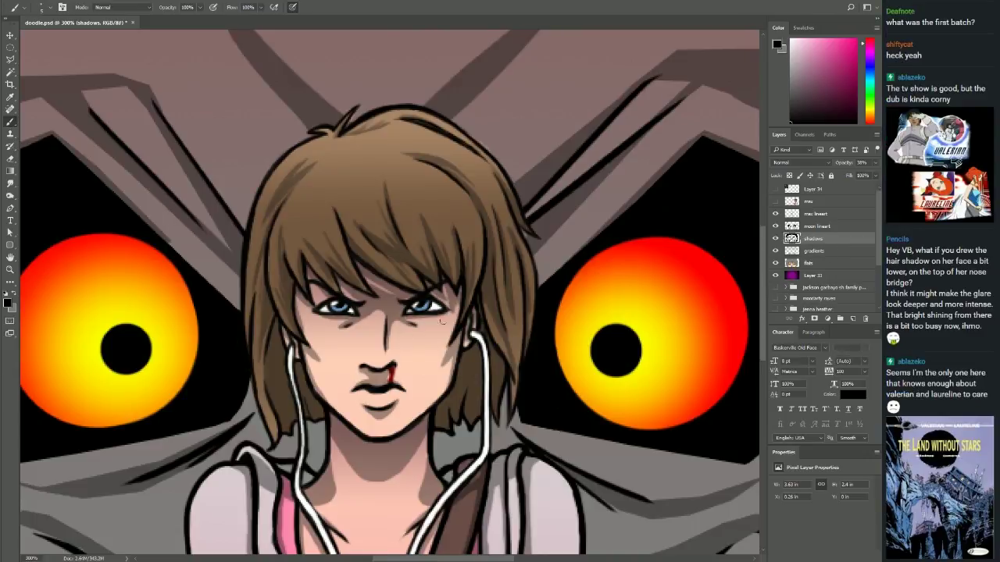
Start outlining beside the left eye in add mode, checking the max reference picture.
key("l")
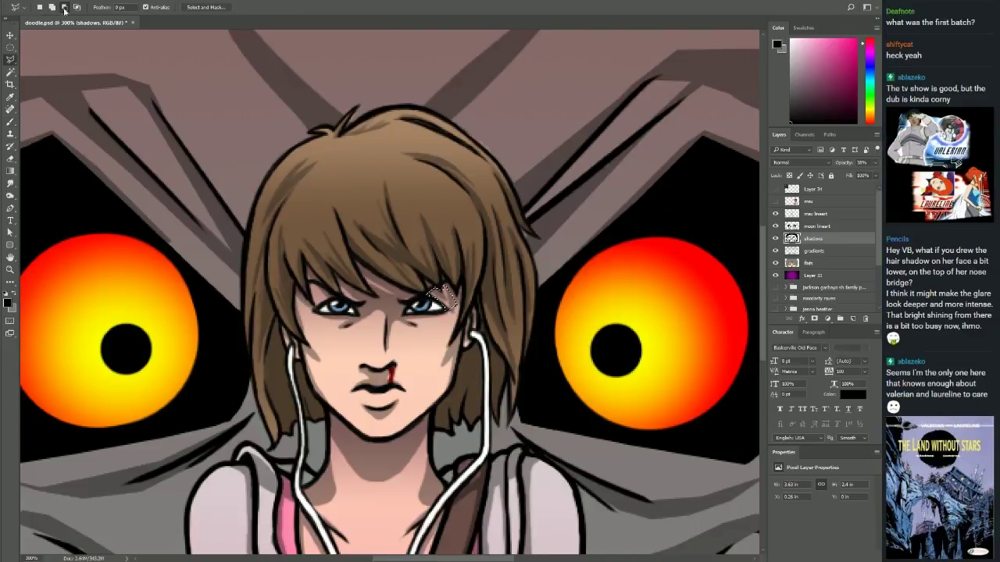
left_click(51, 7)
left_click_drag(328, 307, 300, 305)
left_click(775, 202)
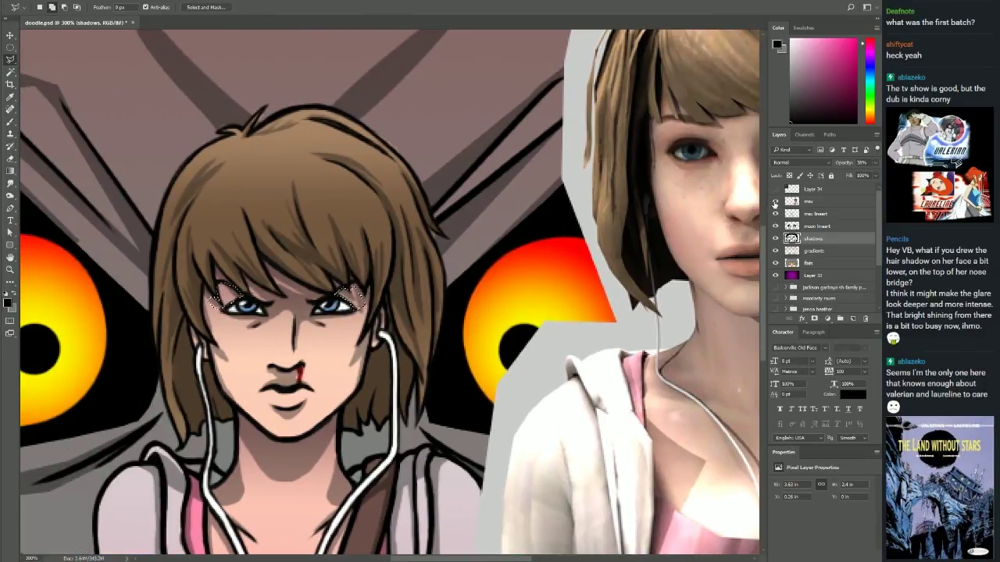
left_click(774, 202)
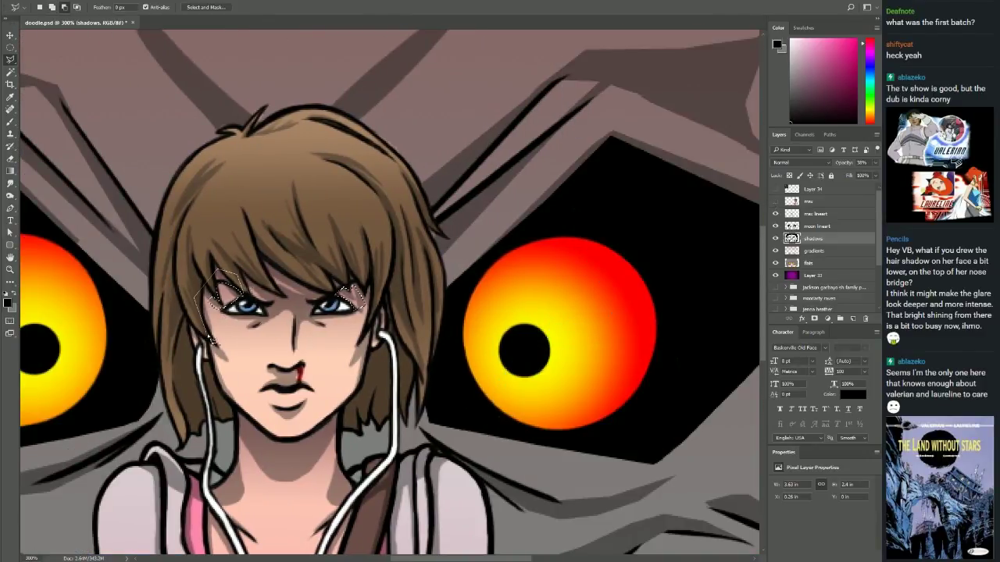
key("g")
left_click(812, 251)
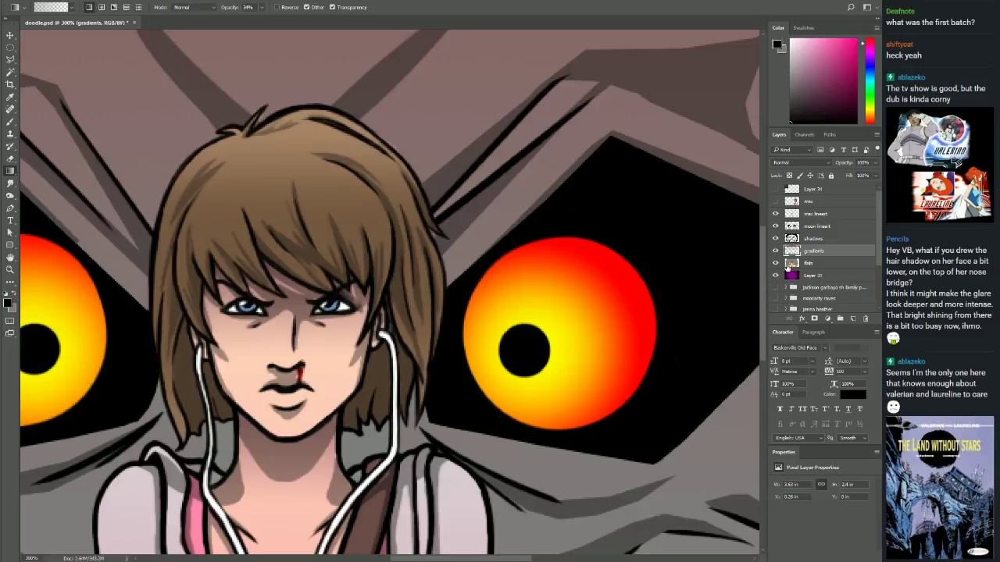
key("l")
key("g")
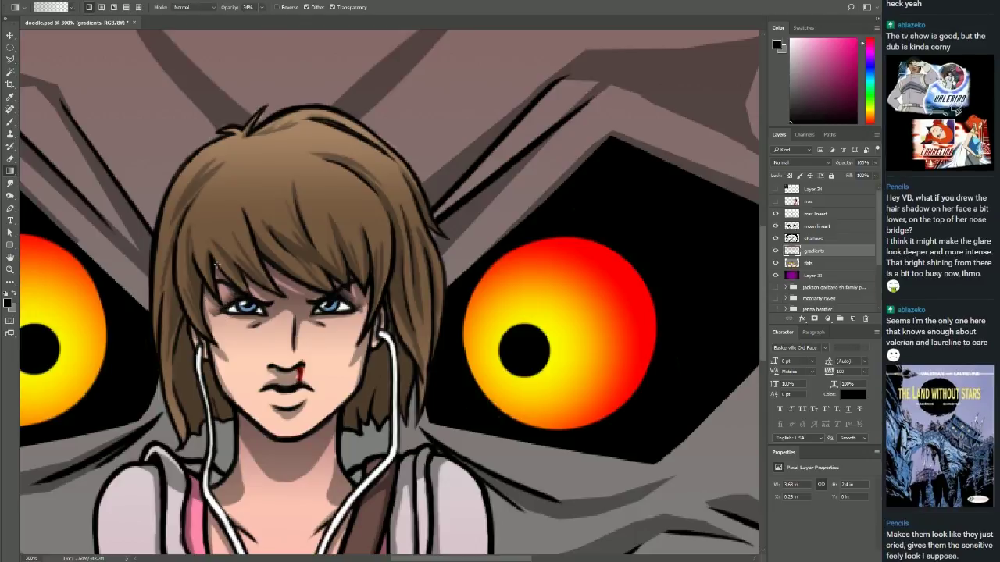
Create an 'eyemakeup' layer and gradient-shade the areas beside both eyes.
key("ctrl+shift+n")
type("eyemakeup")
key("Return")
key("l")
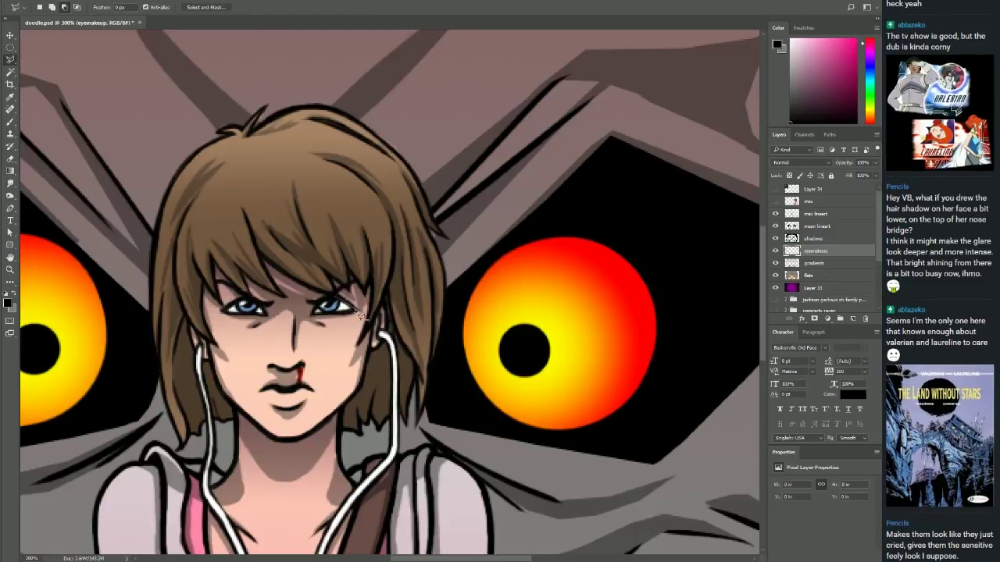
mouse_move(221, 297)
left_mouse_down()
mouse_move(228, 309)
mouse_move(207, 355)
left_mouse_up()
key("g")
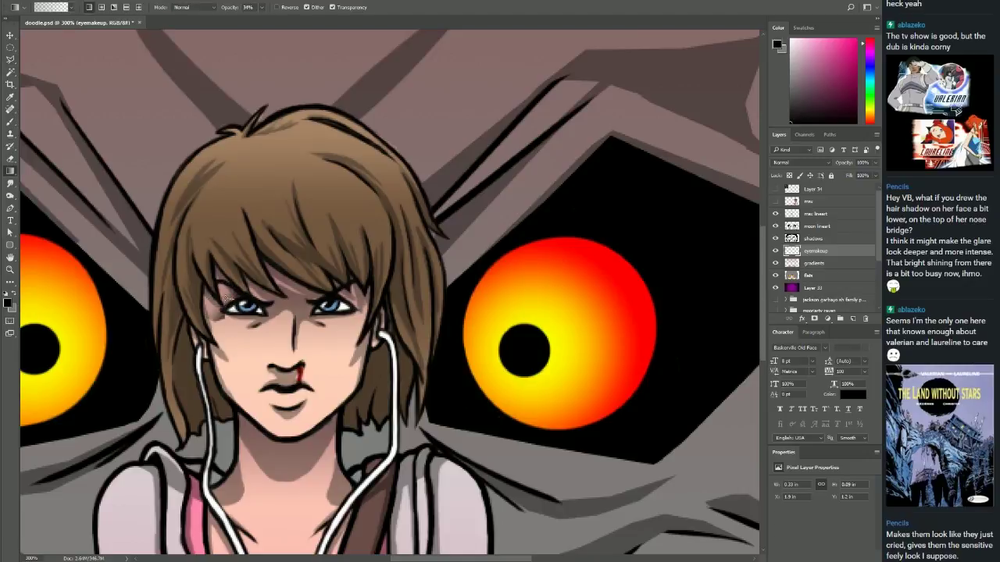
key("ctrl+d")
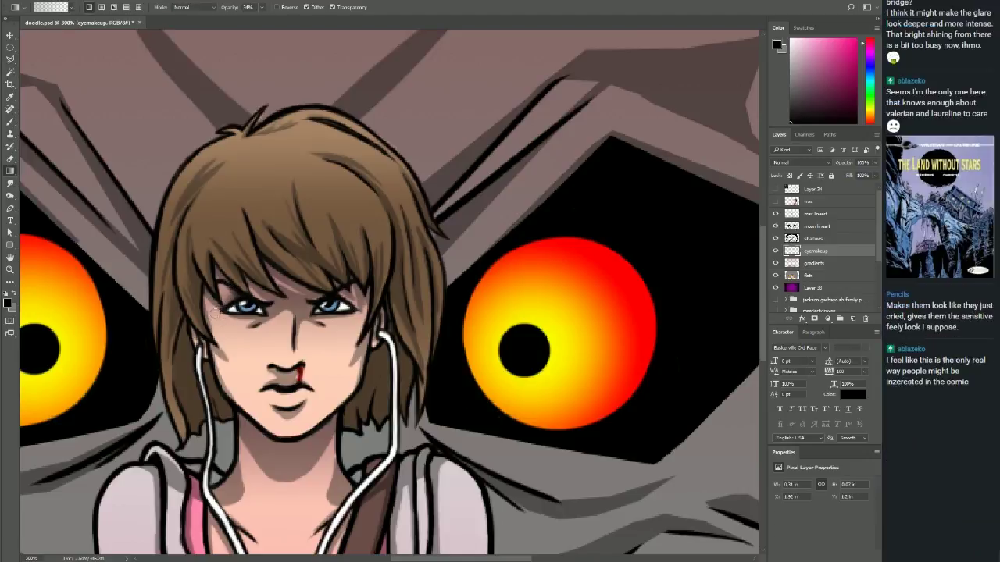
key("l")
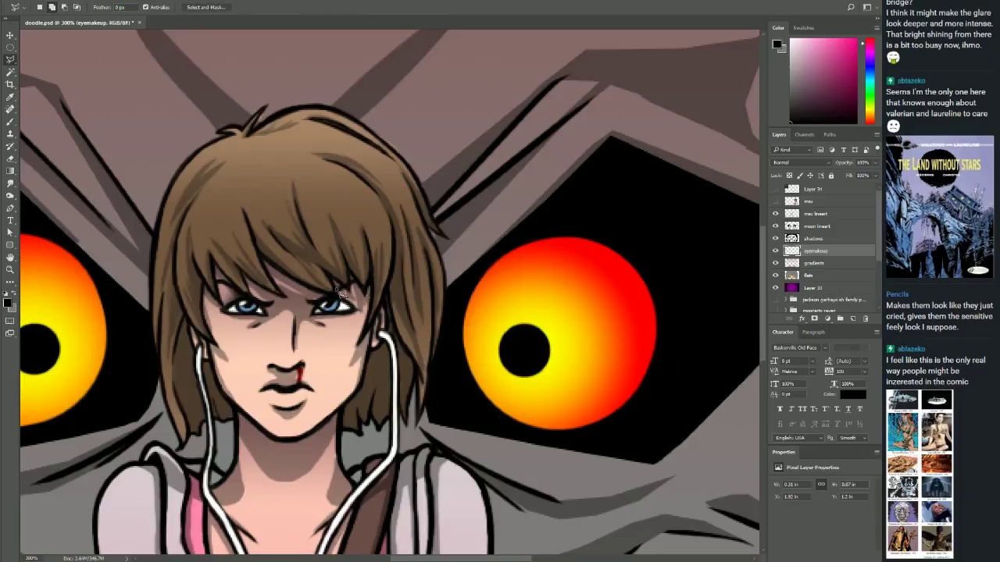
key("g")
Zoom in on the girl's face and brush dark red over her nosebleed.
key("b")
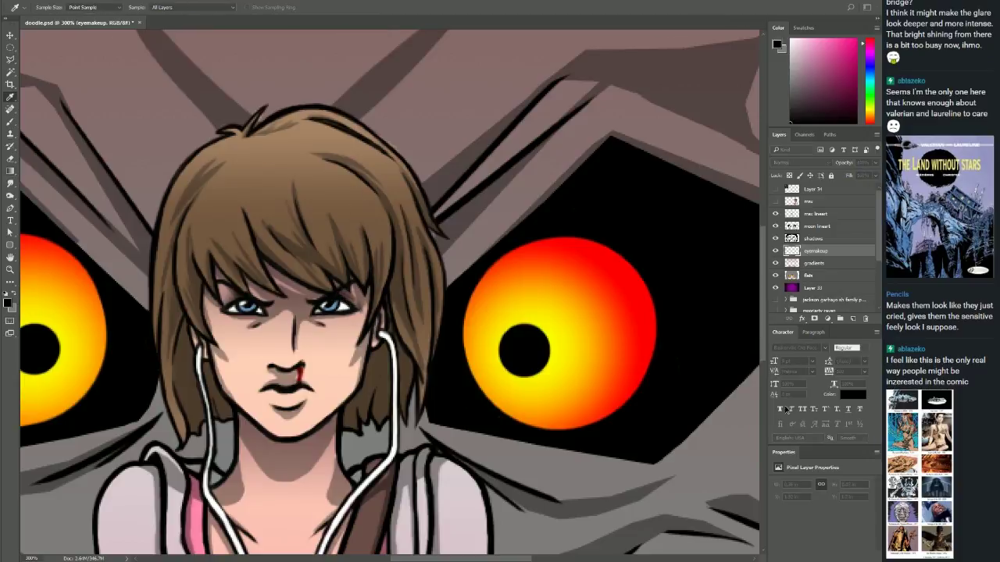
key("x")
key("z")
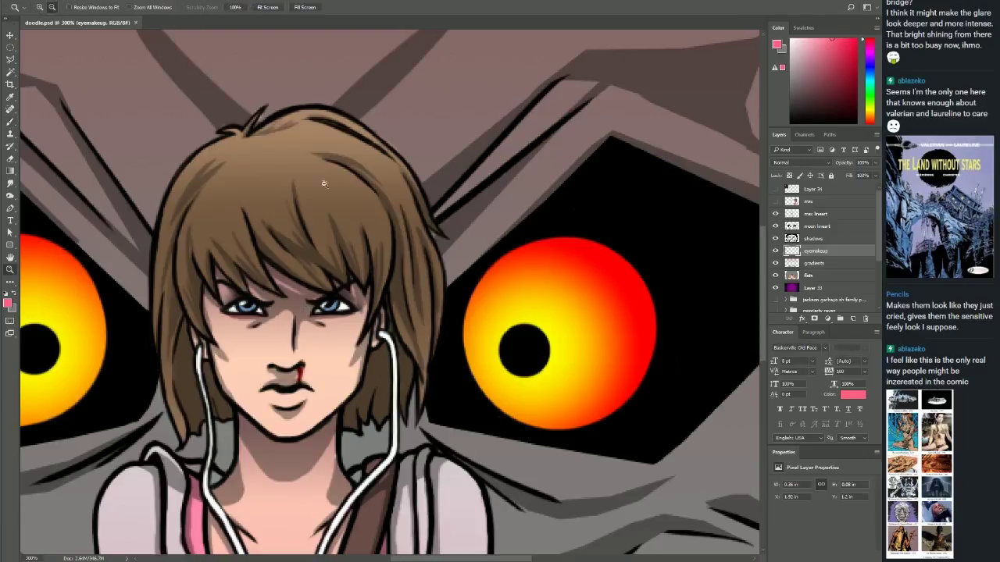
key("ctrl+0")
left_click(451, 328)
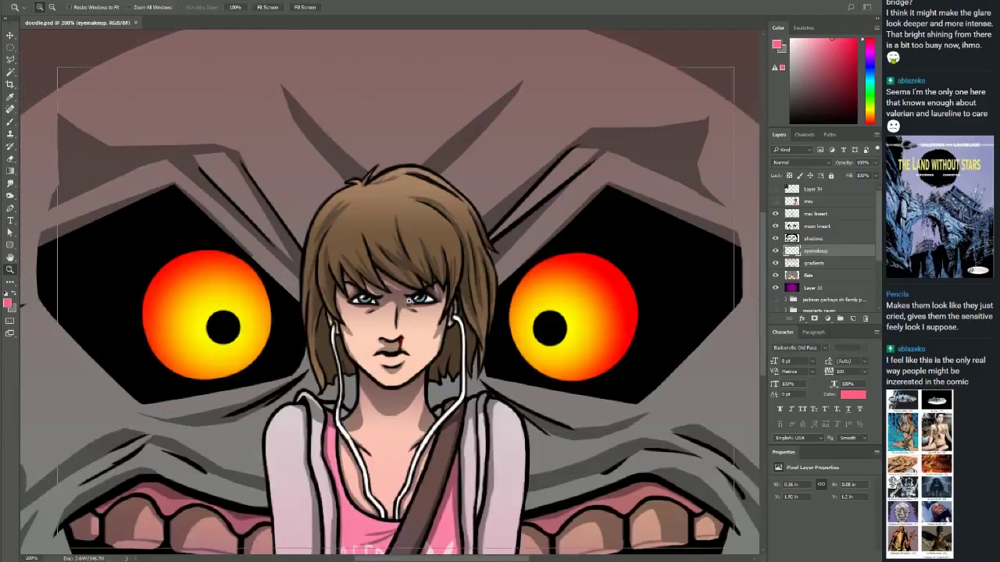
left_click(483, 261)
key("b")
left_click(383, 360, "alt")
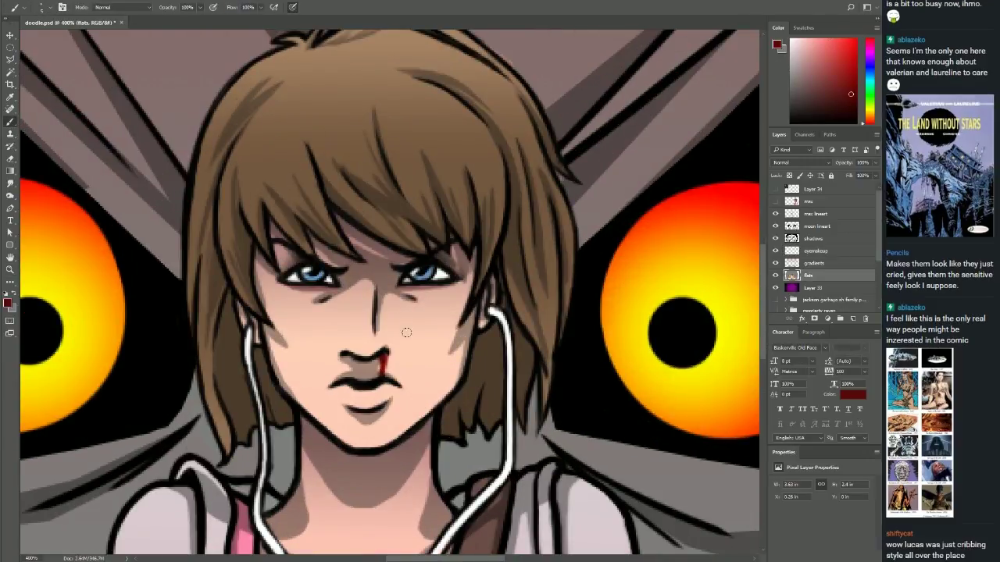
left_click_drag(382, 358, 380, 373)
Paint white catchlights in the moon's glowing eyes, undoing a stray dot.
key("x")
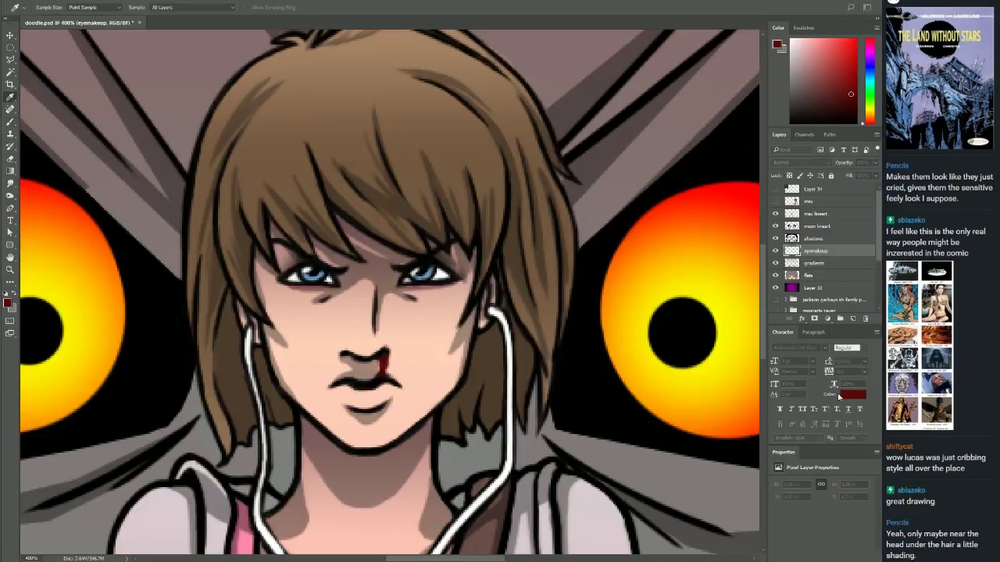
key("alt+bracketright")
key("alt+bracketright")
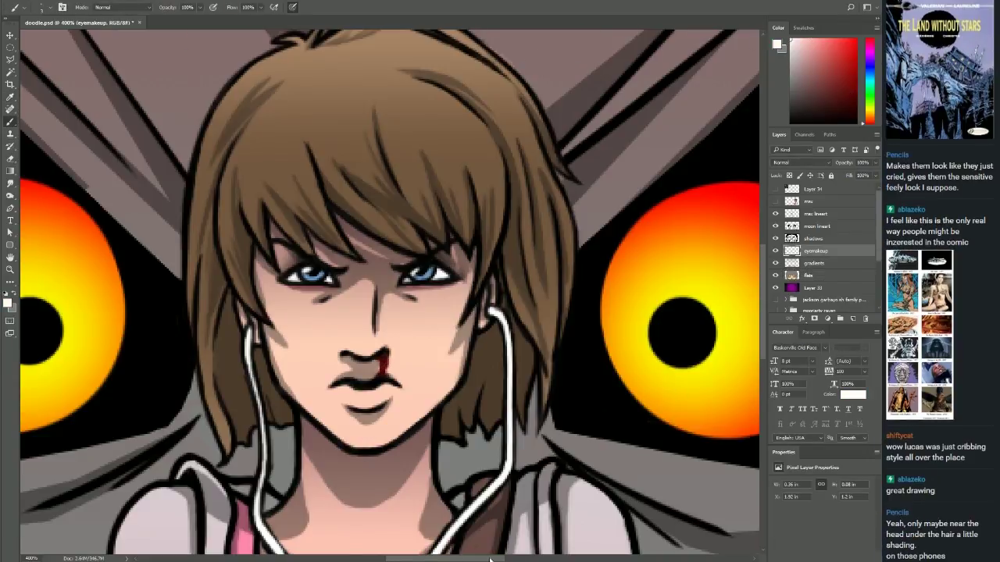
scroll(309, 179, "down", 5)
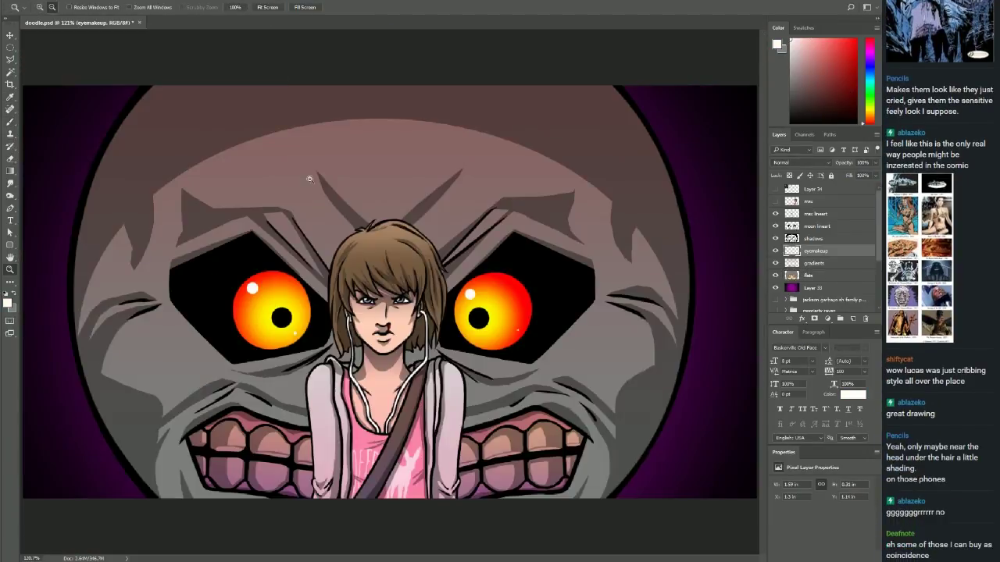
key("b")
key("ctrl+z")
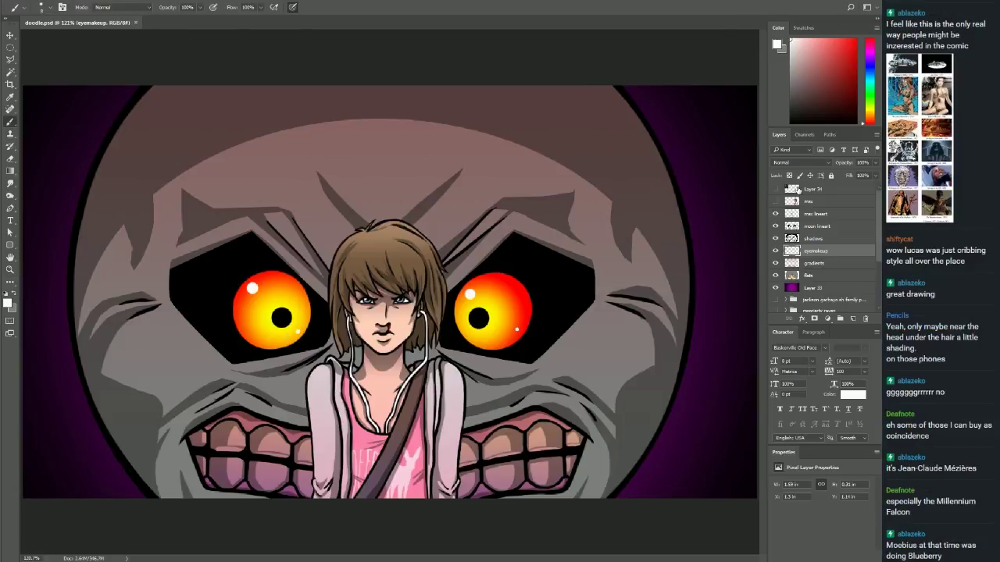
Create a new layer named 'sig'.
key("ctrl+shift+n")
type("sig")
key("Return")
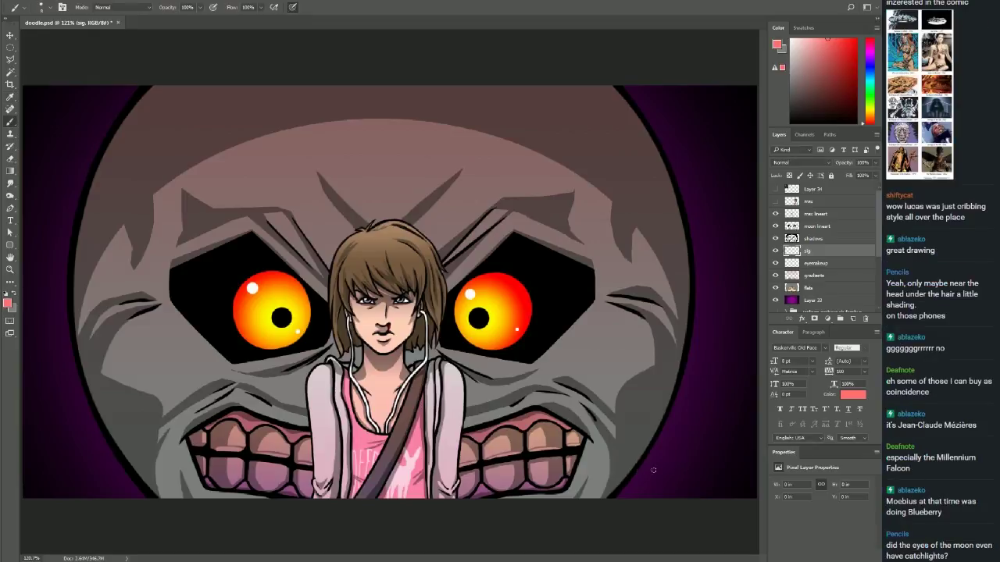
Hand-letter 'Thanks Stolenoc!' on the upper moon after checking the reference lettering.
mouse_move(775, 201)
left_mouse_down()
mouse_move(775, 191)
mouse_move(775, 201)
left_mouse_up()
mouse_move(170, 109)
left_mouse_down()
mouse_move(227, 117)
mouse_move(273, 105)
left_mouse_up()
left_click_drag(175, 145, 334, 117)
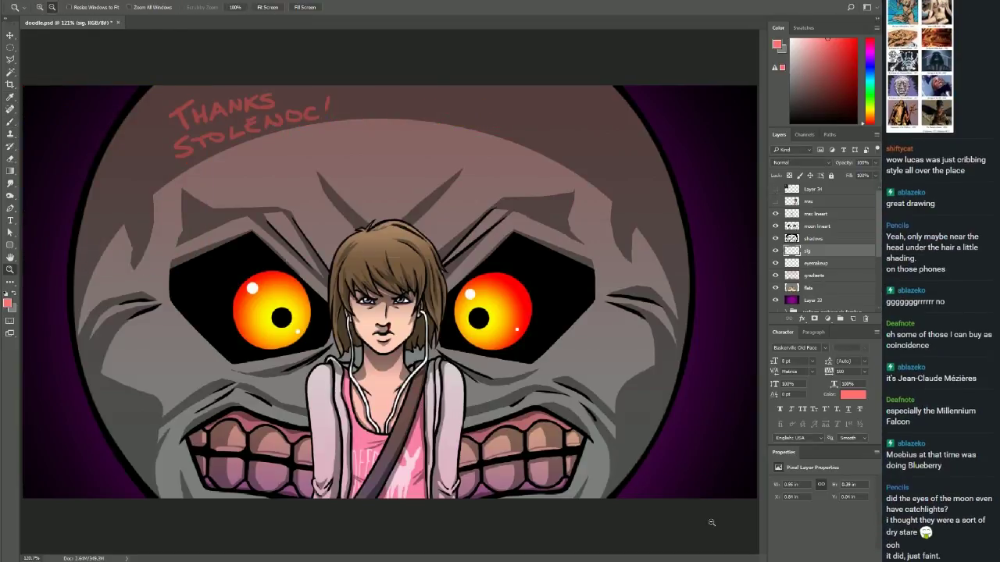
scroll(290, 301, "up", 5)
Sign VOIDBURGER in the lower-right corner, redoing the first attempt.
left_click_drag(262, 336, 476, 406)
scroll(576, 549, "up", 1)
key("ctrl+z")
key("ctrl+z")
key("ctrl+z")
scroll(576, 549, "right", 2)
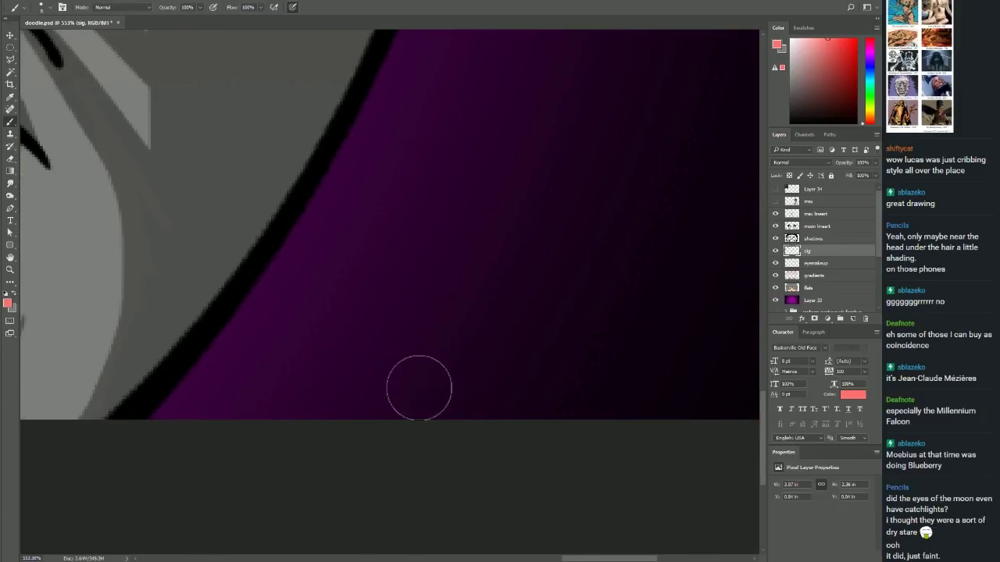
left_click_drag(246, 320, 285, 293)
left_click_drag(320, 367, 317, 368)
left_click_drag(355, 344, 367, 407)
left_click_drag(374, 359, 506, 376)
Fit the image on screen and cycle the sig layer's blend mode toward Lighten/Screen.
key("z")
key("ctrl+0")
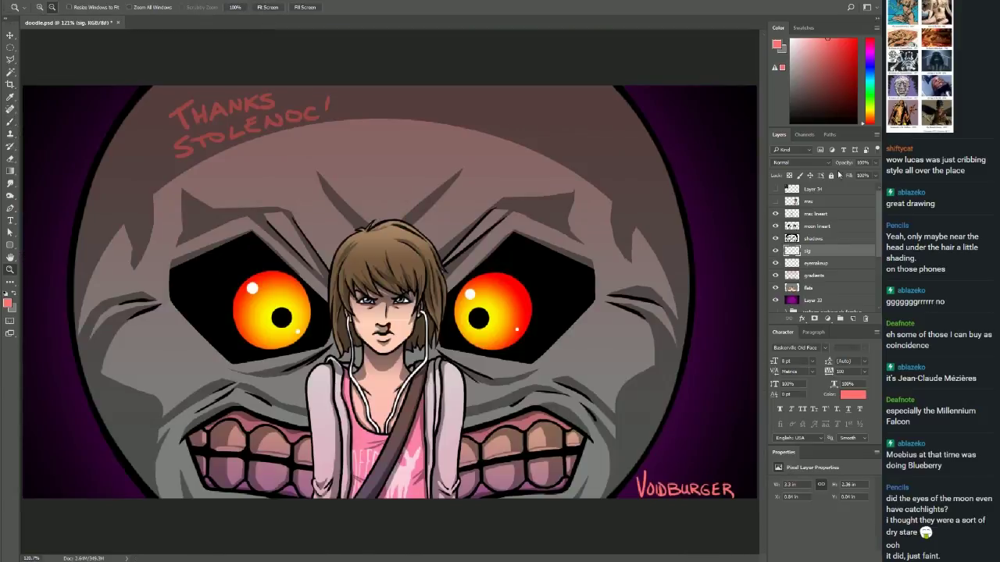
scroll(800, 162, "down", 12)
key("shift+plus")
key("shift+plus")
key("shift+plus")
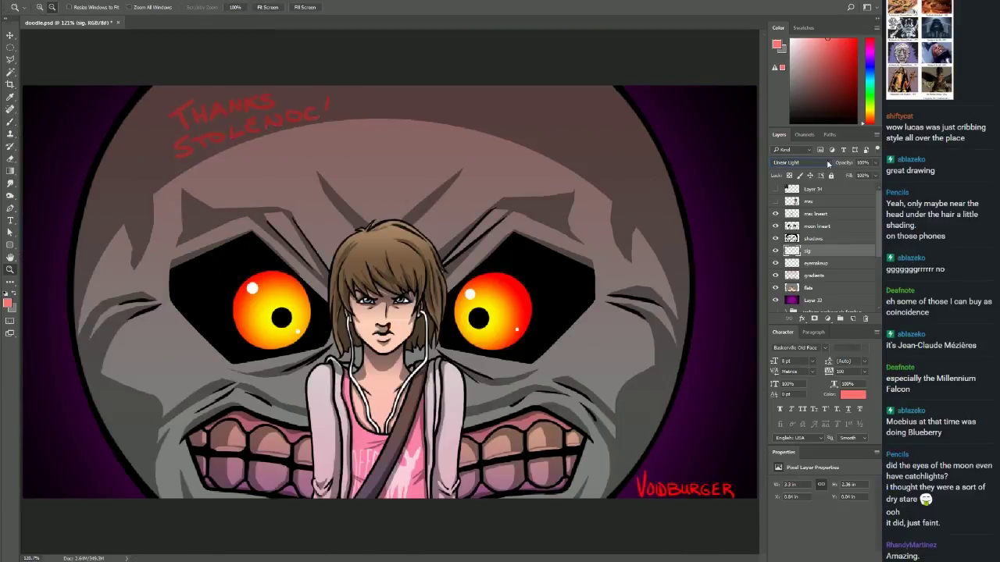
key("shift+plus")
key("shift+plus")
key("shift+plus")
key("shift+plus")
key("shift+plus")
key("shift+plus")
key("shift+plus")
scroll(799, 164, "up", 8)
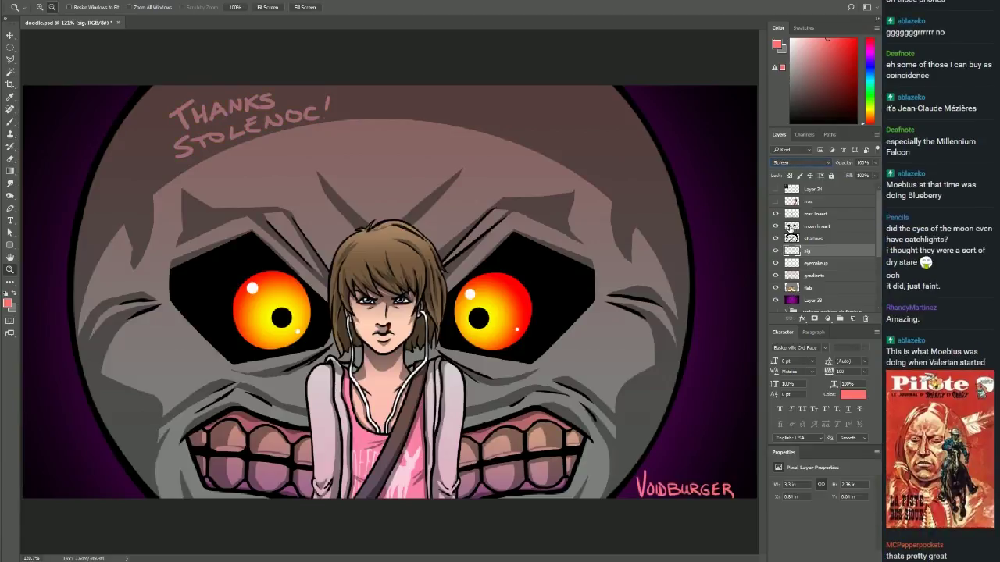
scroll(801, 164, "up", 7)
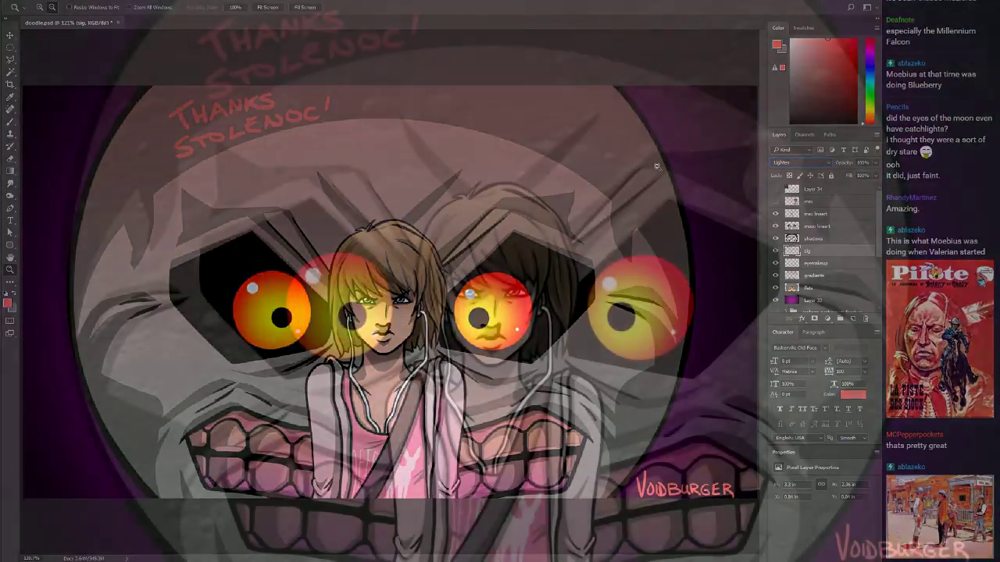